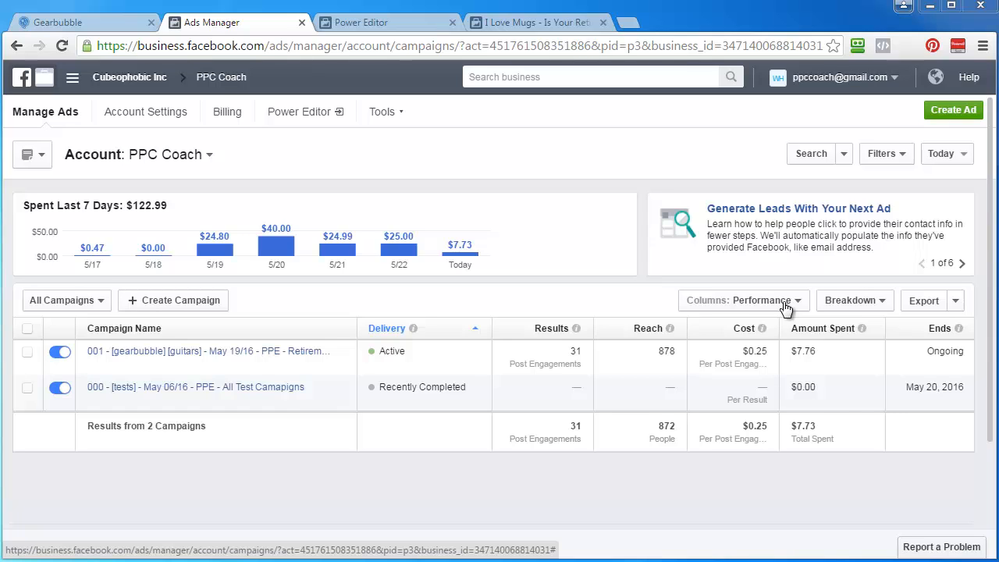
# Customize the campaign table columns by adding View Content (Facebook Pixel) directly below Reach and removing Results.
pyautogui.click(785, 303)
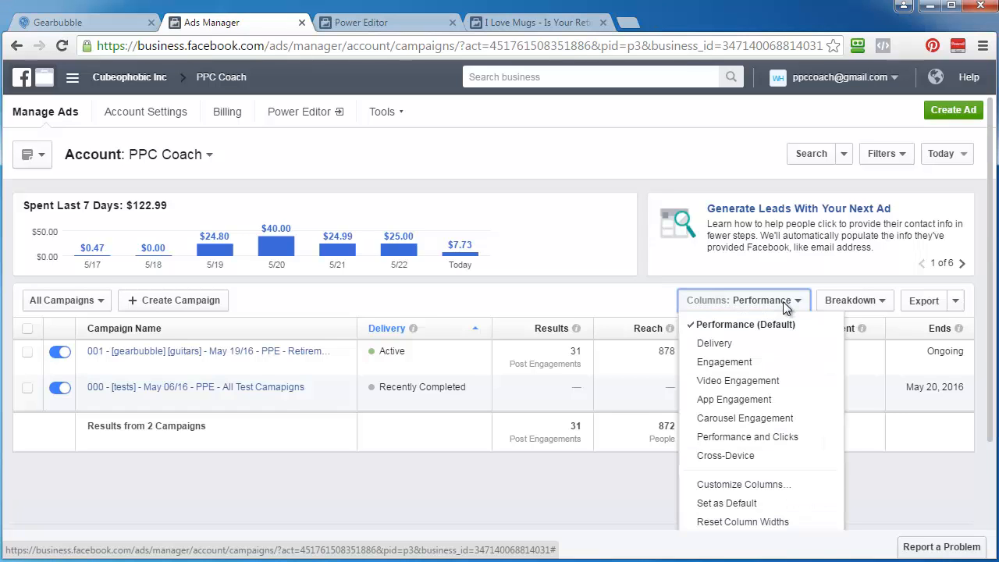
pyautogui.click(748, 484)
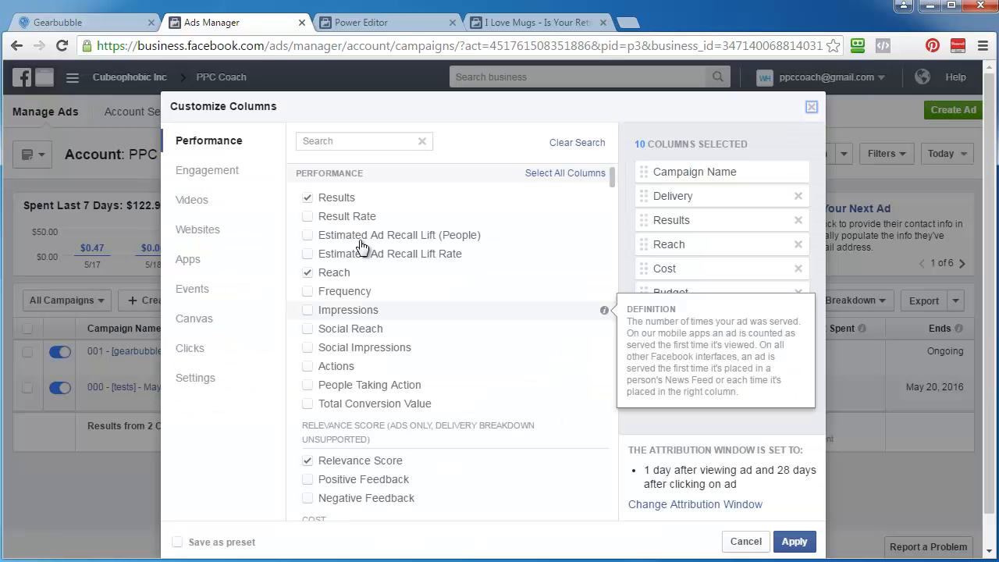
pyautogui.click(369, 144)
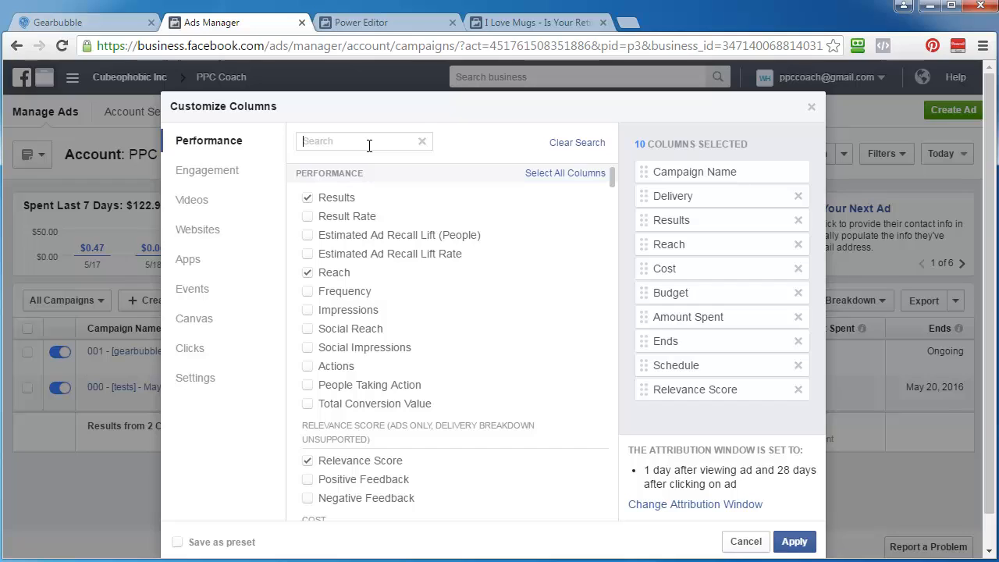
pyautogui.write('view cont')
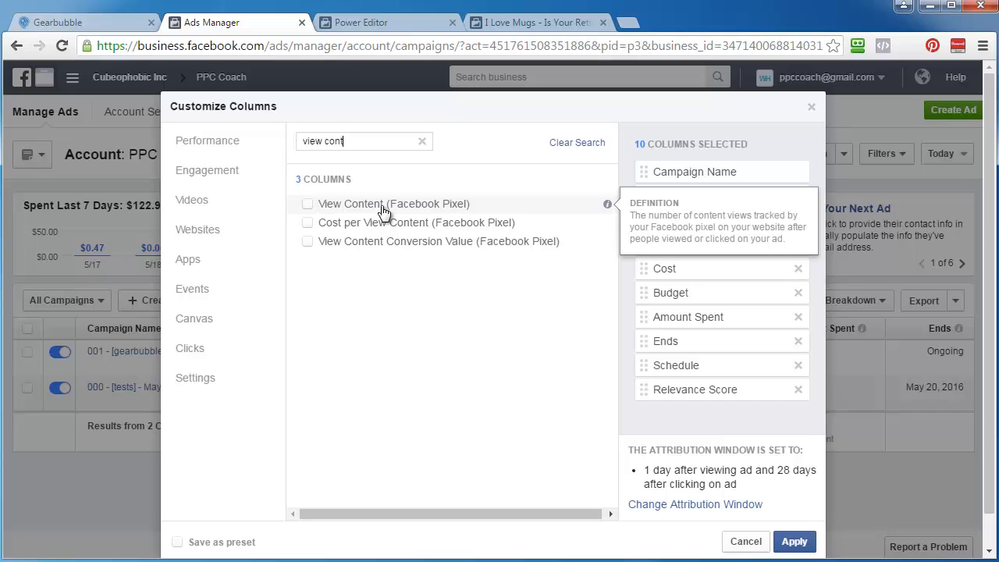
pyautogui.click(386, 205)
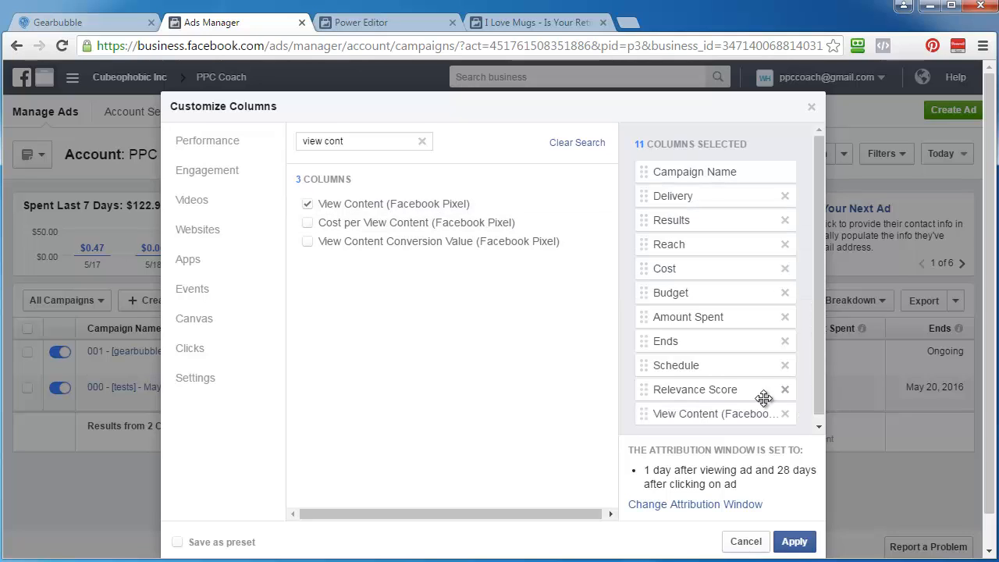
pyautogui.moveTo(718, 413); pyautogui.dragTo(718, 265)
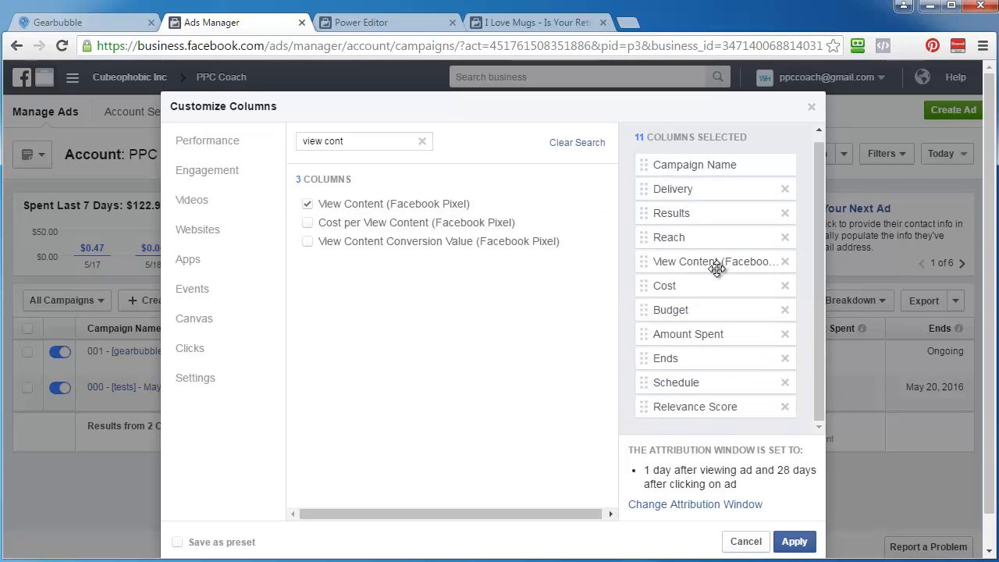
pyautogui.click(785, 214)
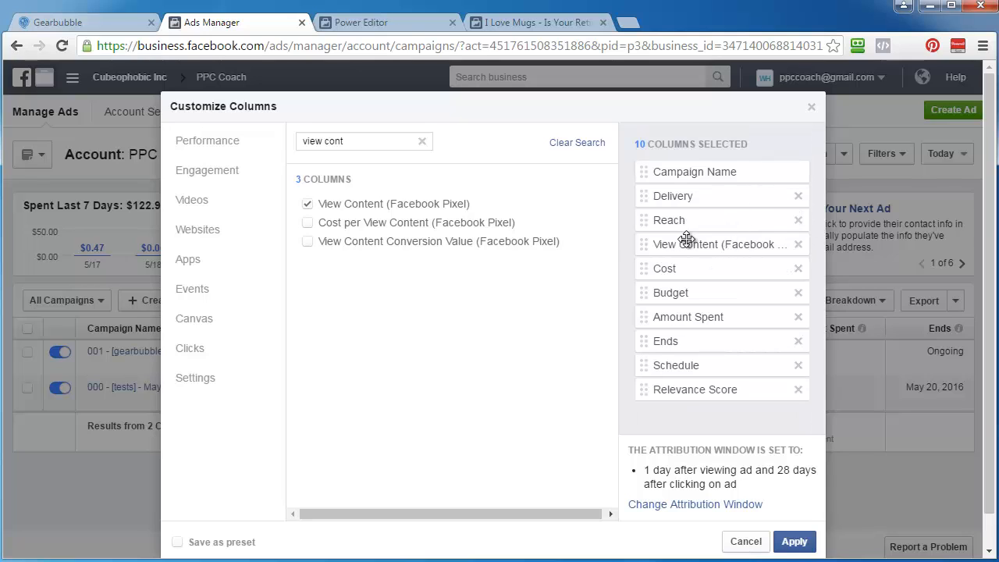
# Find the Add to Cart (Facebook Pixel) column and place it directly below View Content in the selected columns.
pyautogui.moveTo(262, 139); pyautogui.dragTo(297, 143)
pyautogui.click(368, 138)
pyautogui.write('add')
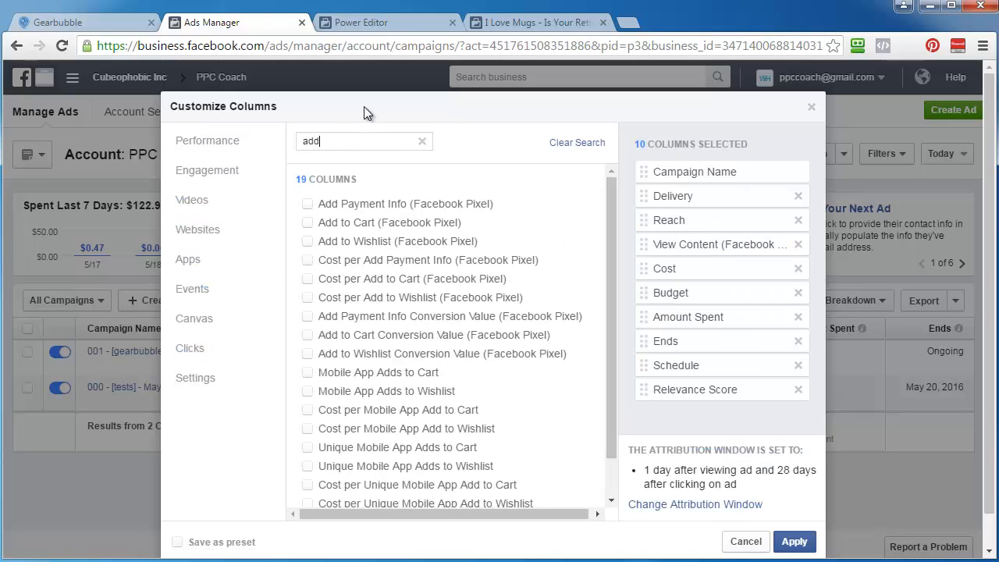
pyautogui.write(' to car')
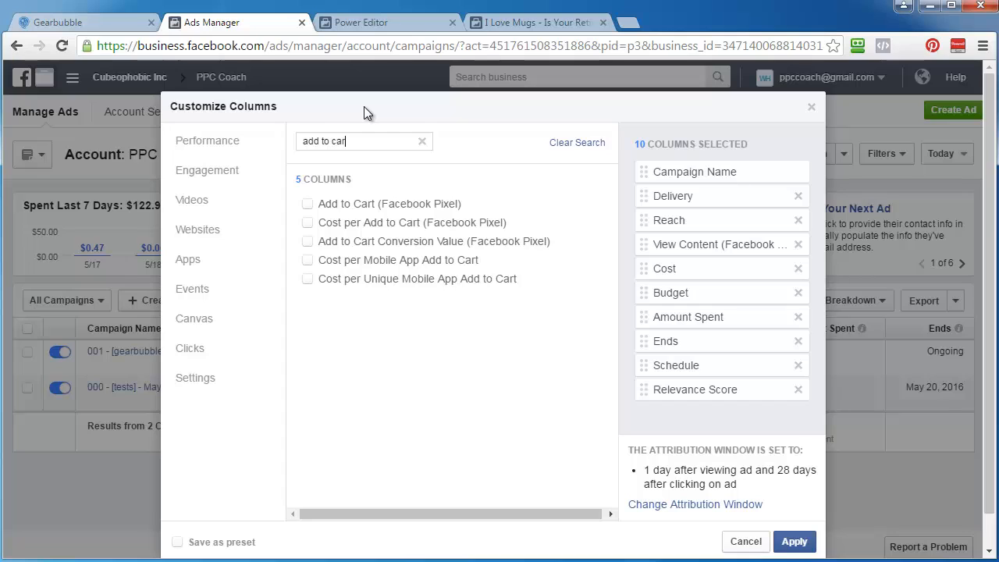
pyautogui.click(386, 204)
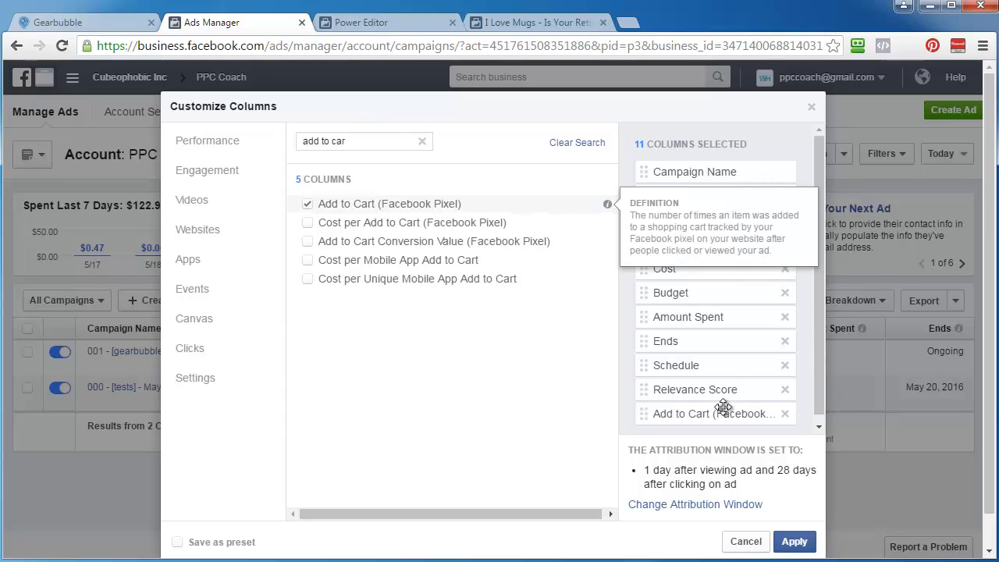
pyautogui.moveTo(712, 408); pyautogui.dragTo(706, 264)
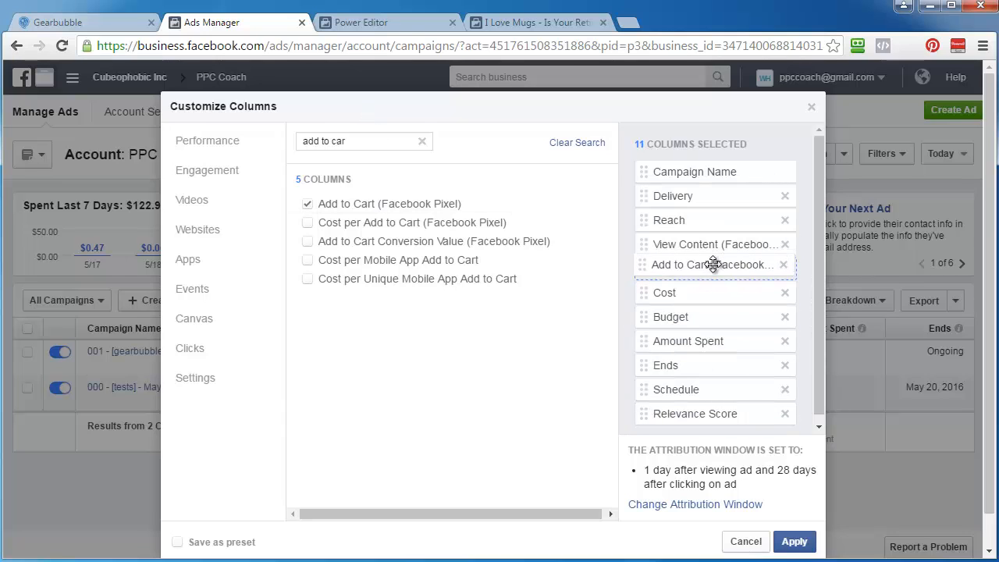
# Add the Purchase and Cost per Purchase (Facebook Pixel) columns and place them in that order below Add to Cart.
pyautogui.tripleClick(361, 137)
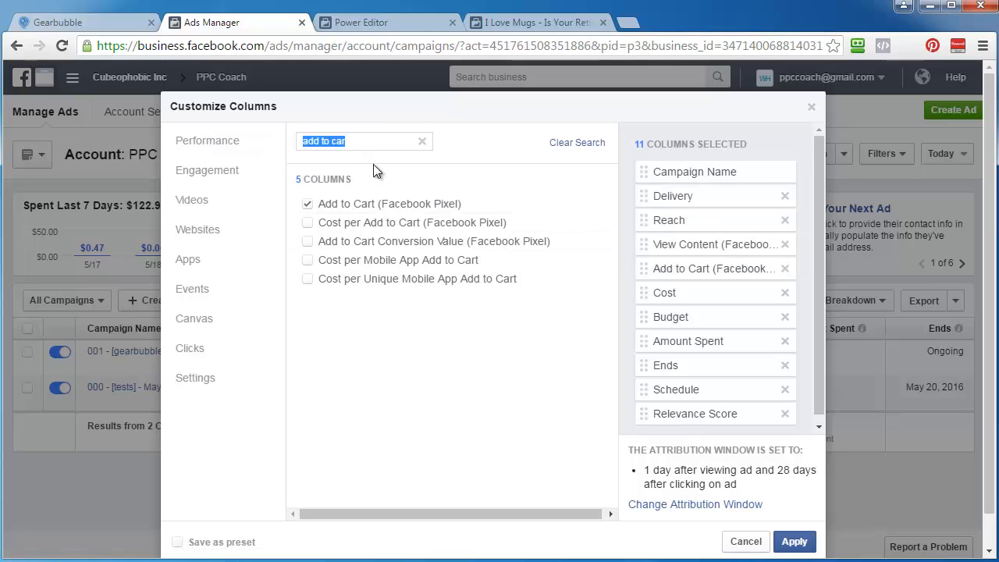
pyautogui.write('purchase')
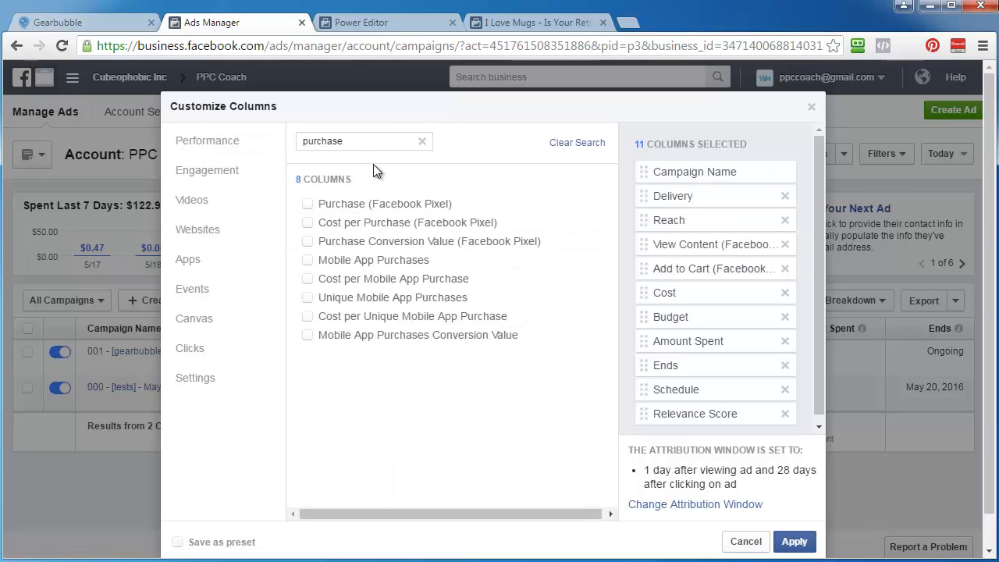
pyautogui.click(307, 204)
pyautogui.click(308, 223)
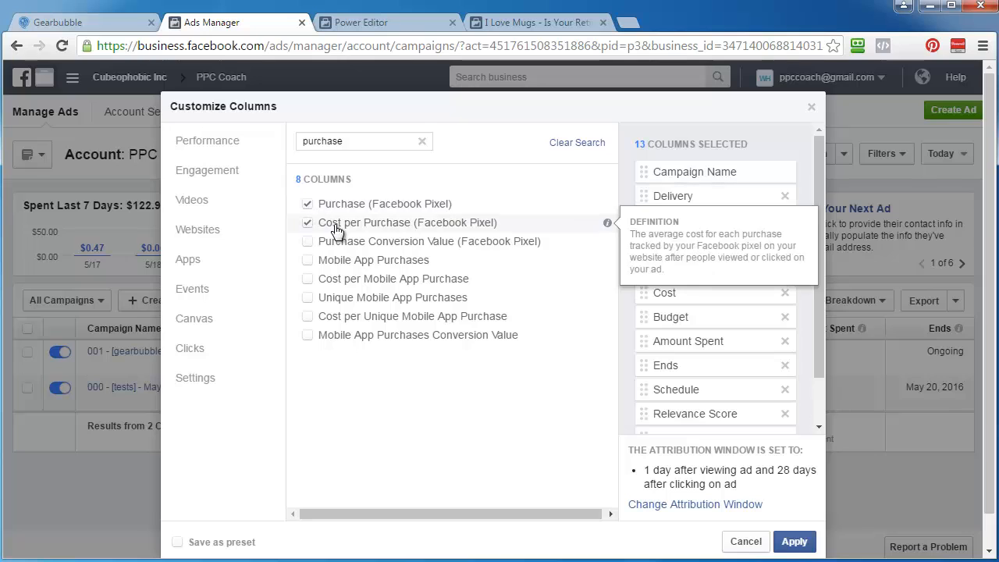
pyautogui.scroll(-2, 822, 381)
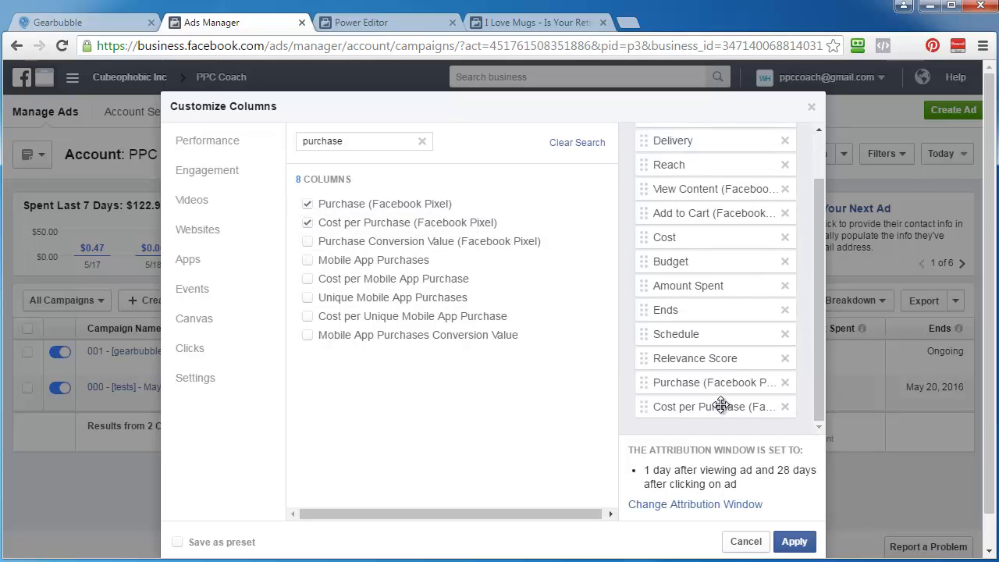
pyautogui.moveTo(725, 407); pyautogui.dragTo(704, 226)
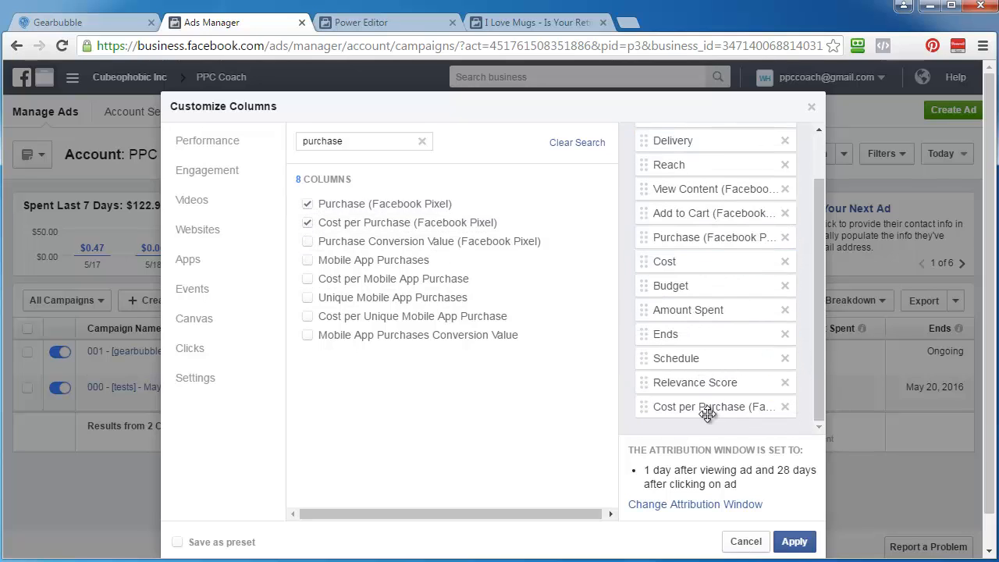
pyautogui.moveTo(705, 407); pyautogui.dragTo(709, 260)
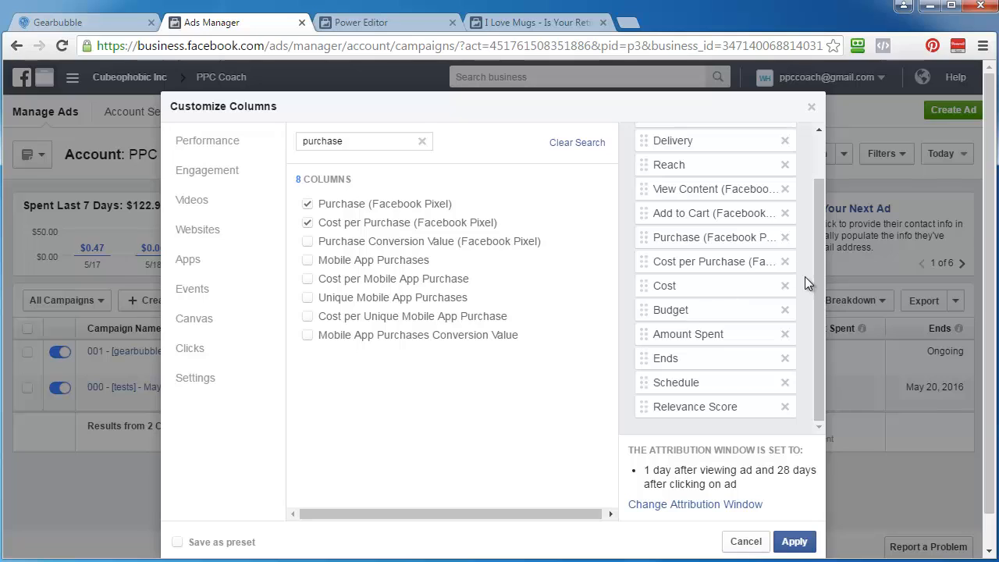
# Add the CPM (Cost per 1,000 Impressions) column and place it directly below Cost per Purchase.
pyautogui.moveTo(818, 295); pyautogui.dragTo(815, 334)
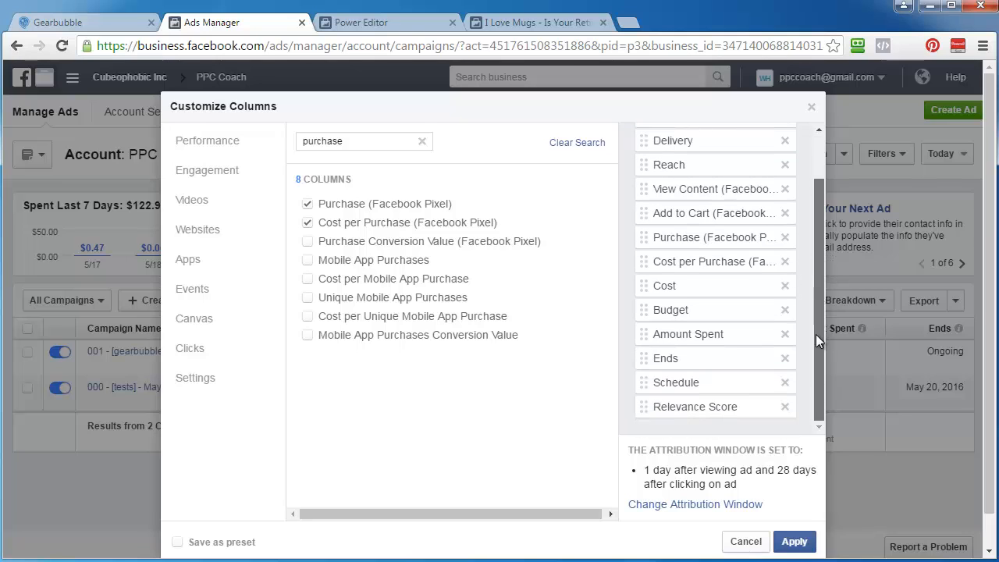
pyautogui.moveTo(363, 140); pyautogui.dragTo(266, 143)
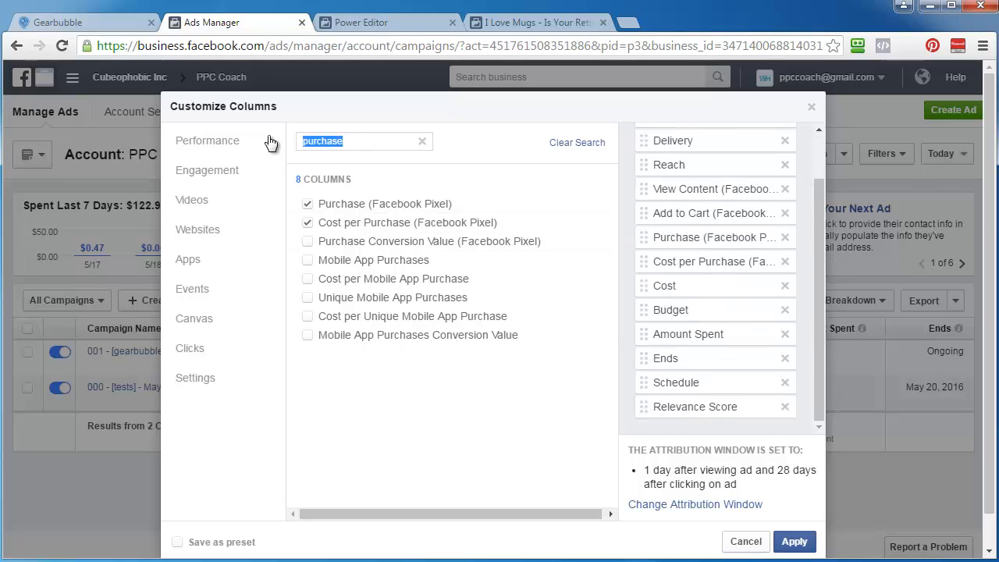
pyautogui.write('cpm')
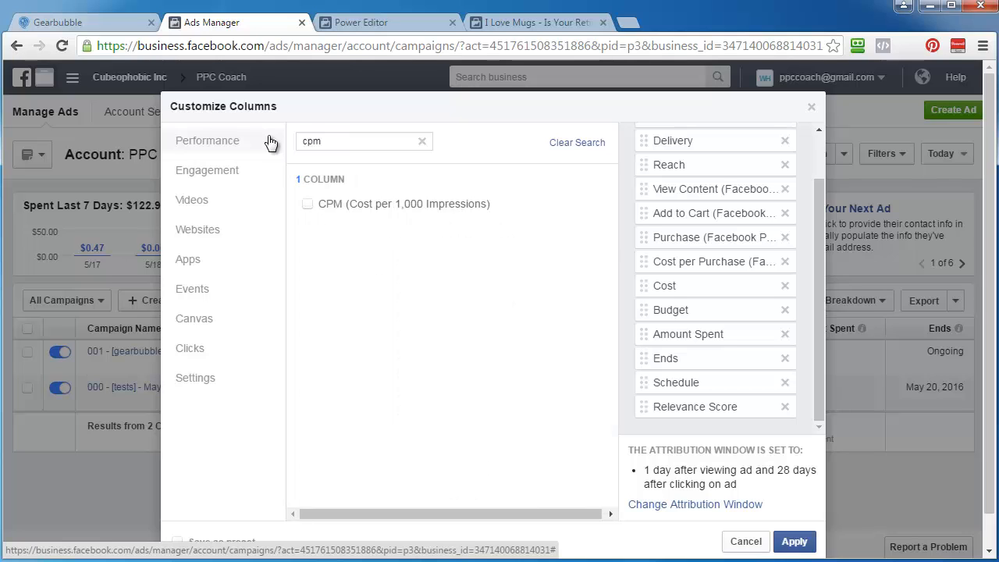
pyautogui.click(359, 206)
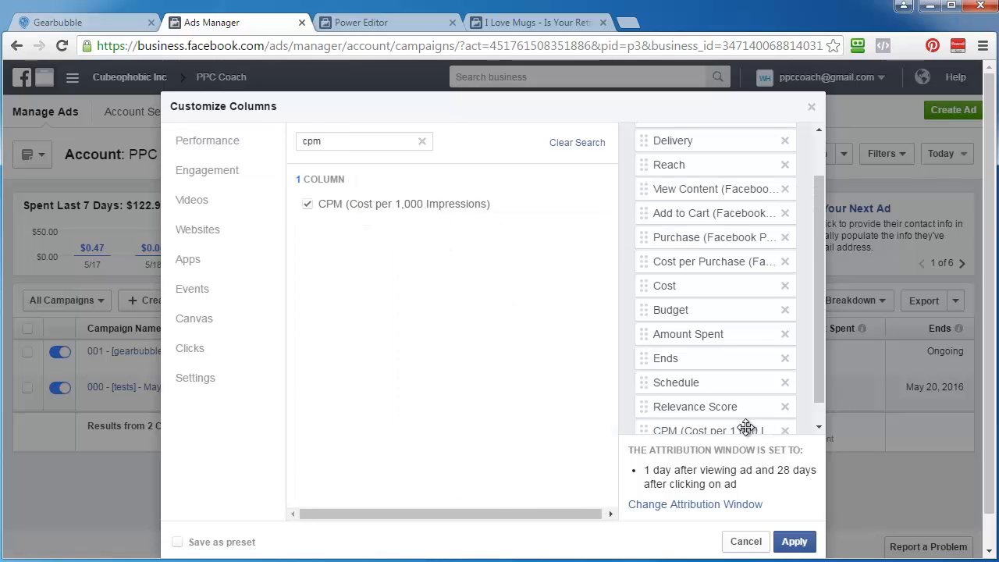
pyautogui.moveTo(747, 424); pyautogui.dragTo(734, 259)
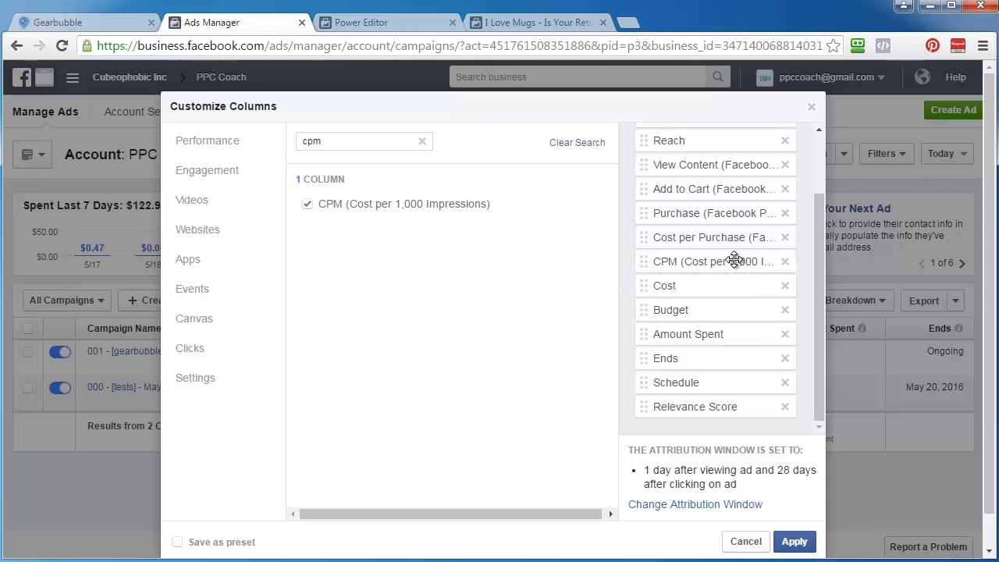
# Remove the Cost, Ends, Schedule and Relevance Score columns, and move Budget directly below Delivery.
pyautogui.click(785, 286)
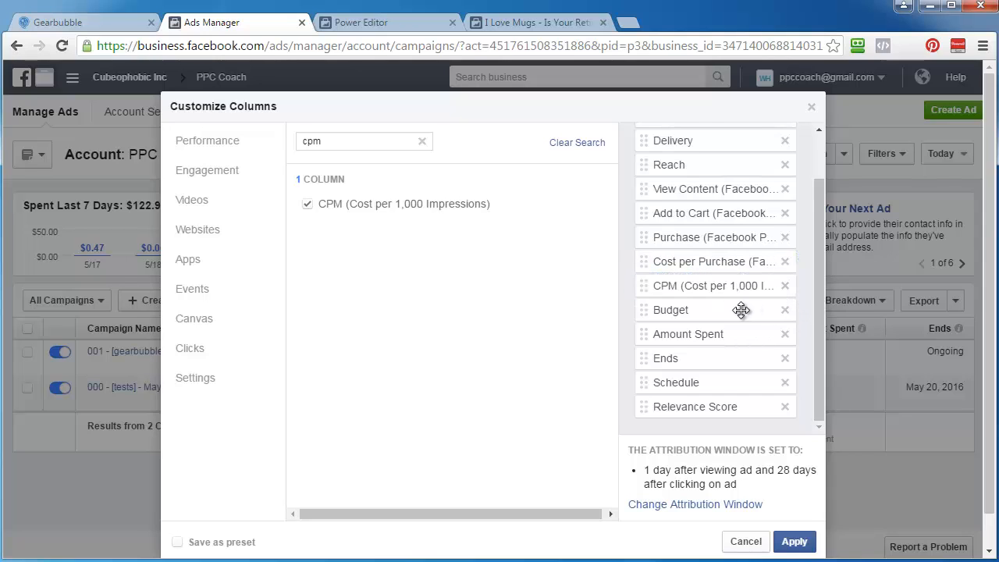
pyautogui.moveTo(731, 310); pyautogui.dragTo(728, 163)
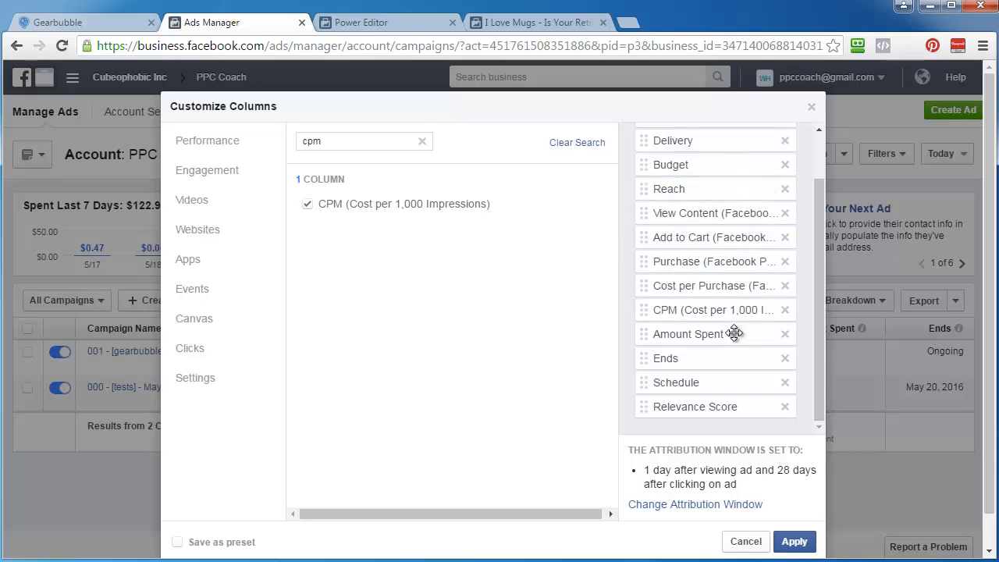
pyautogui.click(785, 358)
pyautogui.click(786, 383)
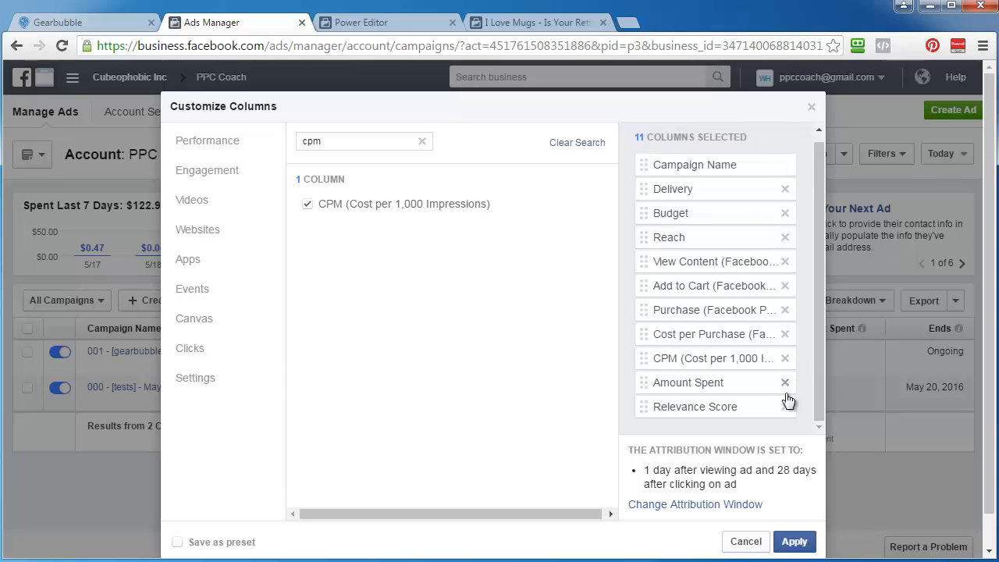
pyautogui.click(786, 406)
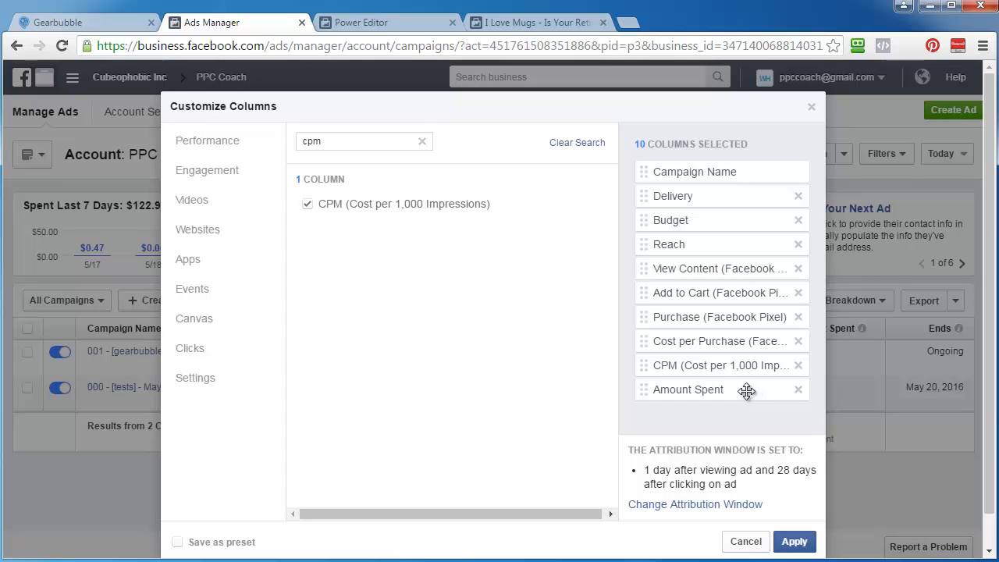
# Move Amount Spent above CPM and apply the customized columns to the campaign table.
pyautogui.moveTo(747, 391); pyautogui.dragTo(749, 367)
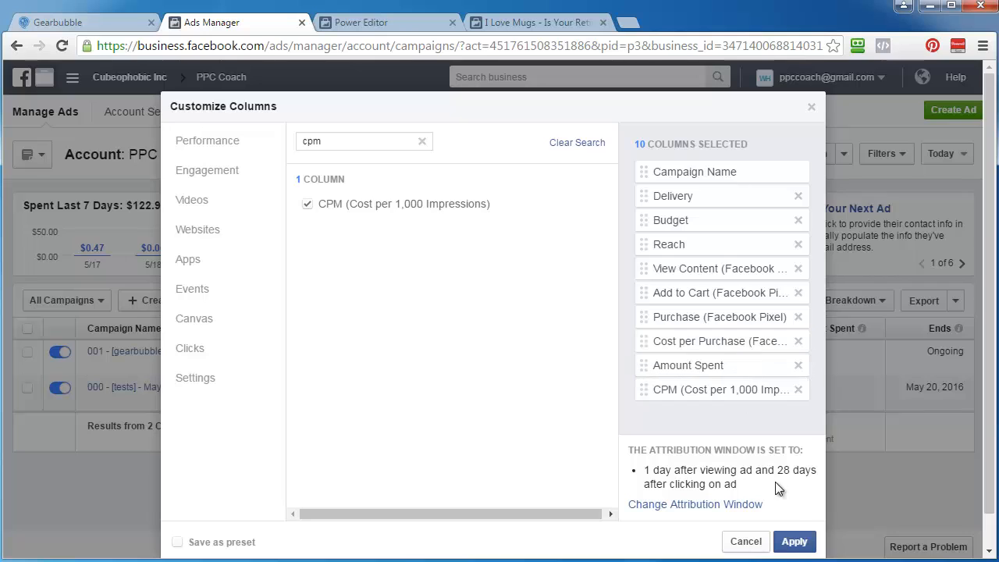
pyautogui.click(790, 542)
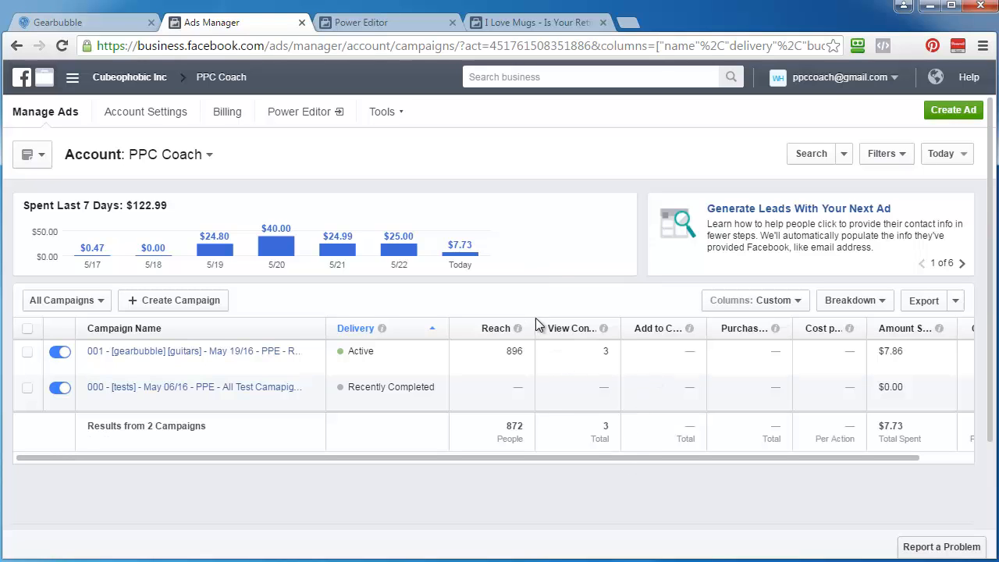
# Save the custom column set as a preset named "Funnel Check".
pyautogui.click(780, 299)
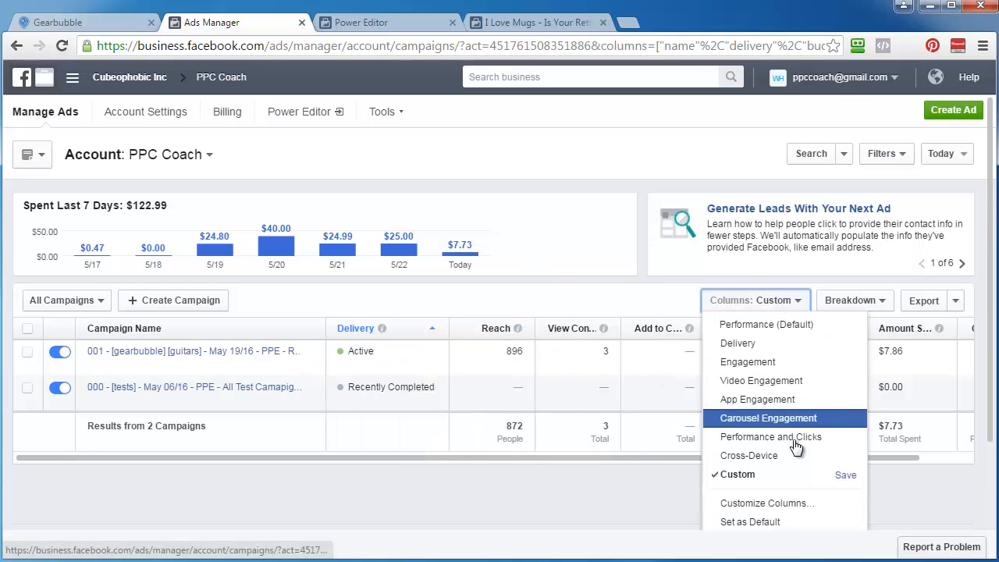
pyautogui.click(848, 474)
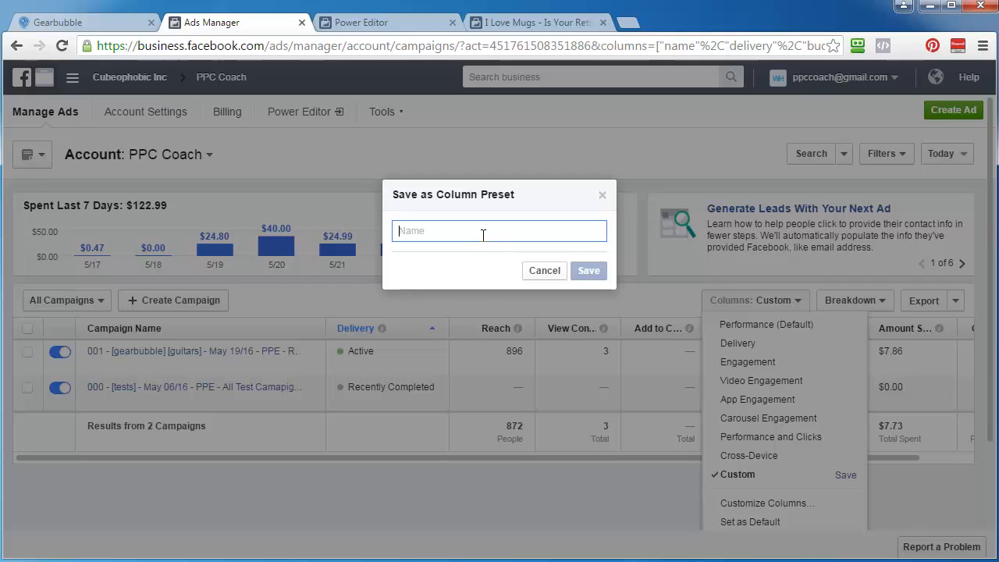
pyautogui.write('Funnel Check')
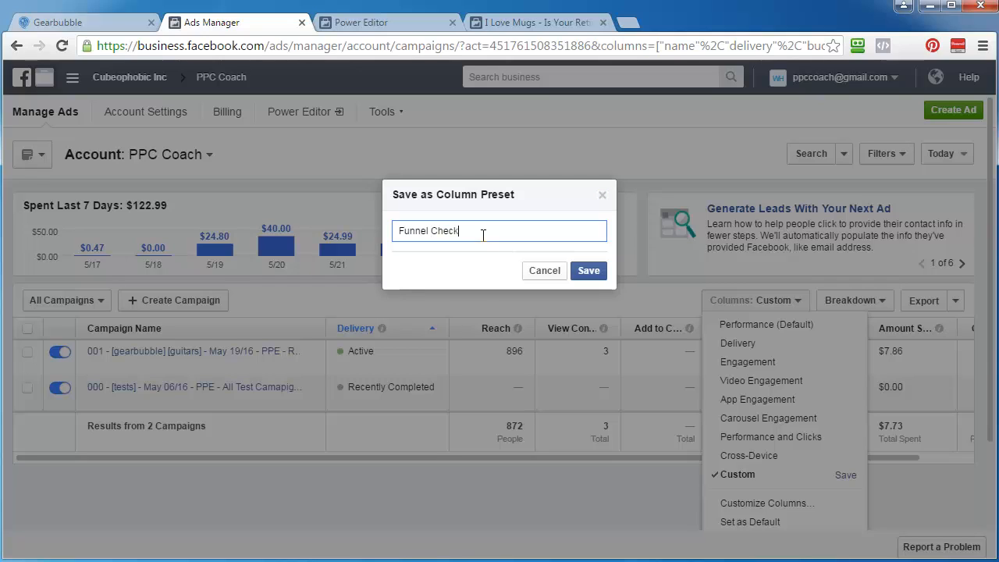
pyautogui.click(588, 270)
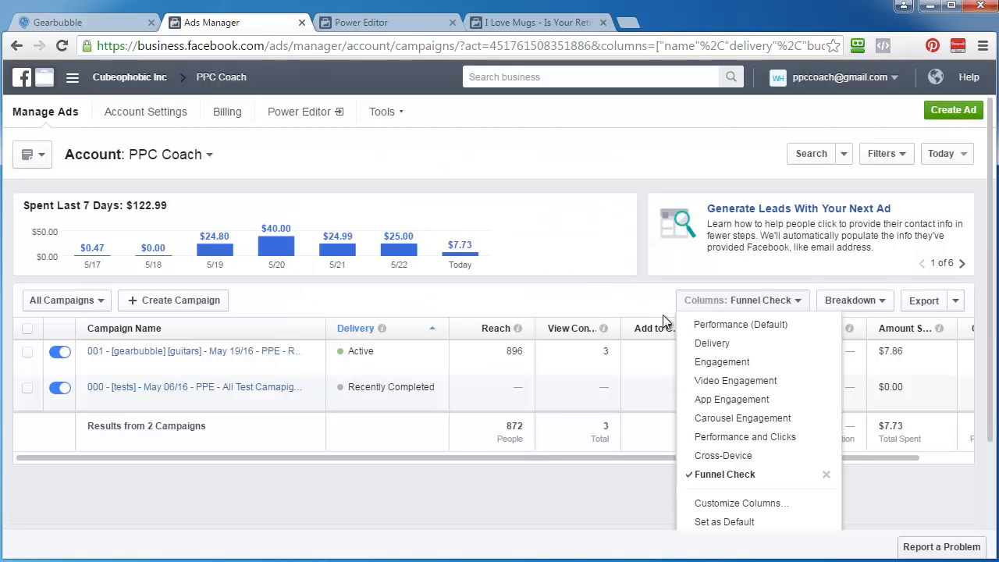
pyautogui.click(610, 293)
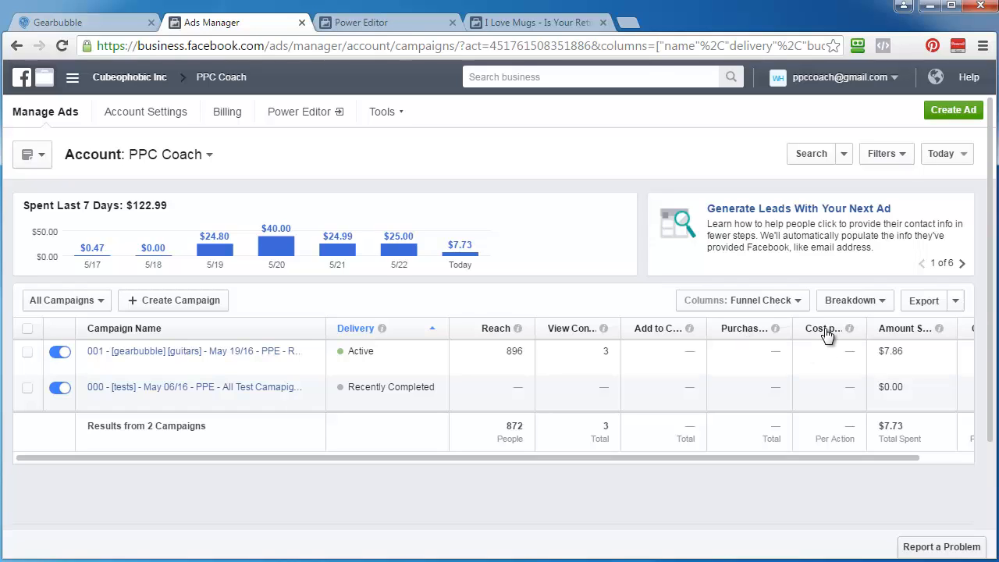
# Set the campaign report's date range to Lifetime and review the funnel columns through CPM.
pyautogui.moveTo(892, 457); pyautogui.dragTo(945, 458)
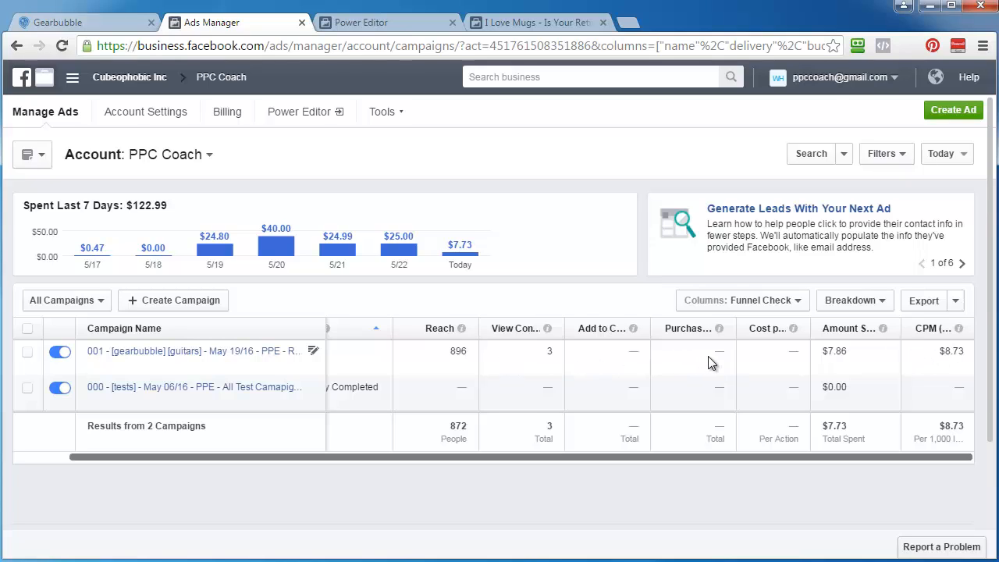
pyautogui.click(937, 156)
pyautogui.click(477, 188)
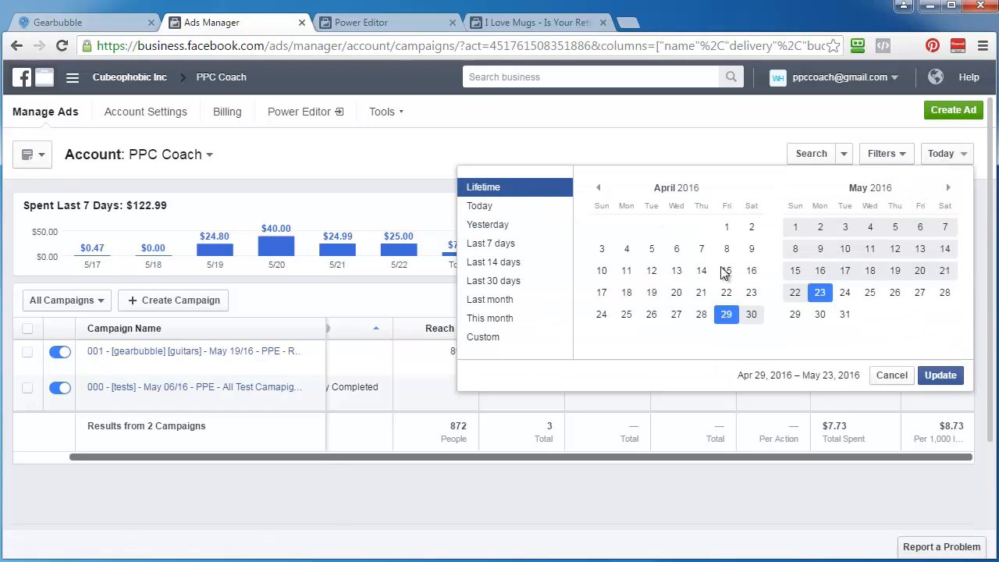
pyautogui.click(940, 376)
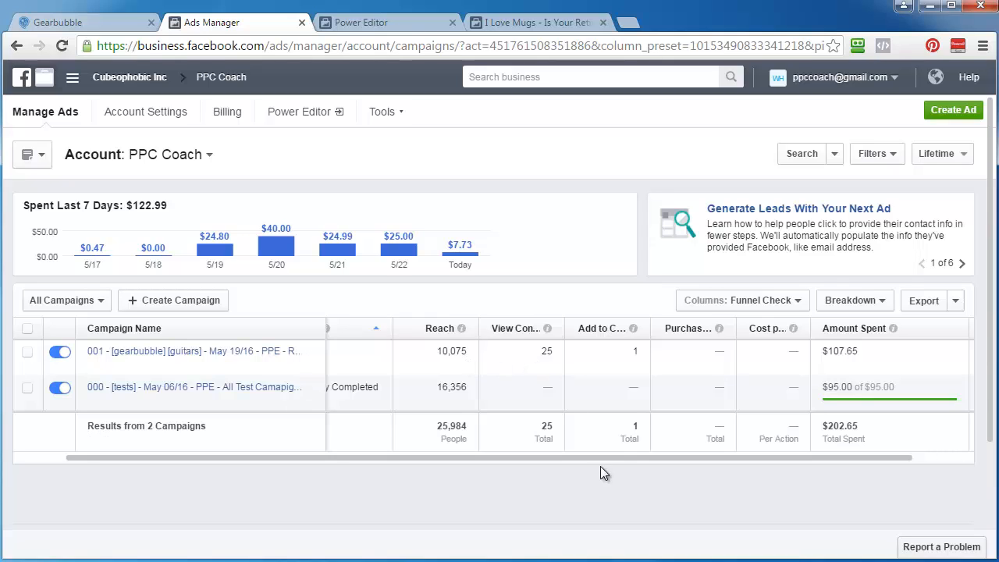
pyautogui.moveTo(612, 457); pyautogui.dragTo(918, 439)
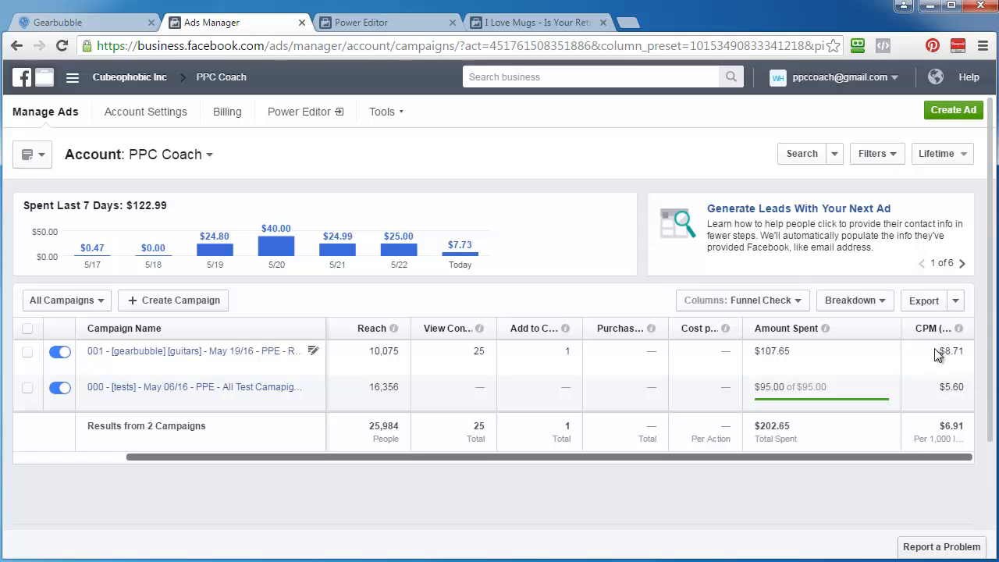
pyautogui.moveTo(857, 458); pyautogui.dragTo(423, 444)
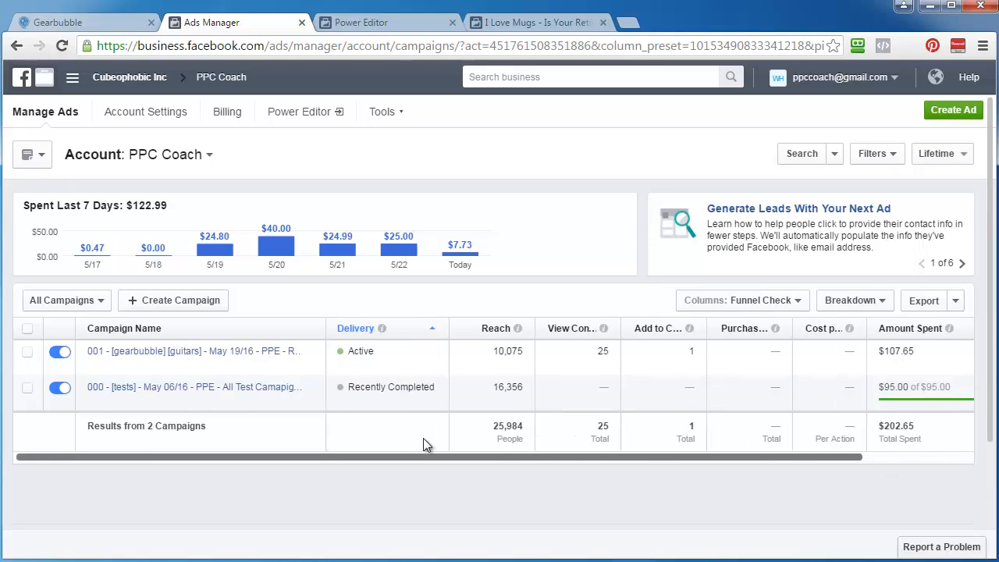
# Open the 001 [gearbubble] [guitars] campaign and review its ad sets' funnel columns through CPM.
pyautogui.click(209, 358)
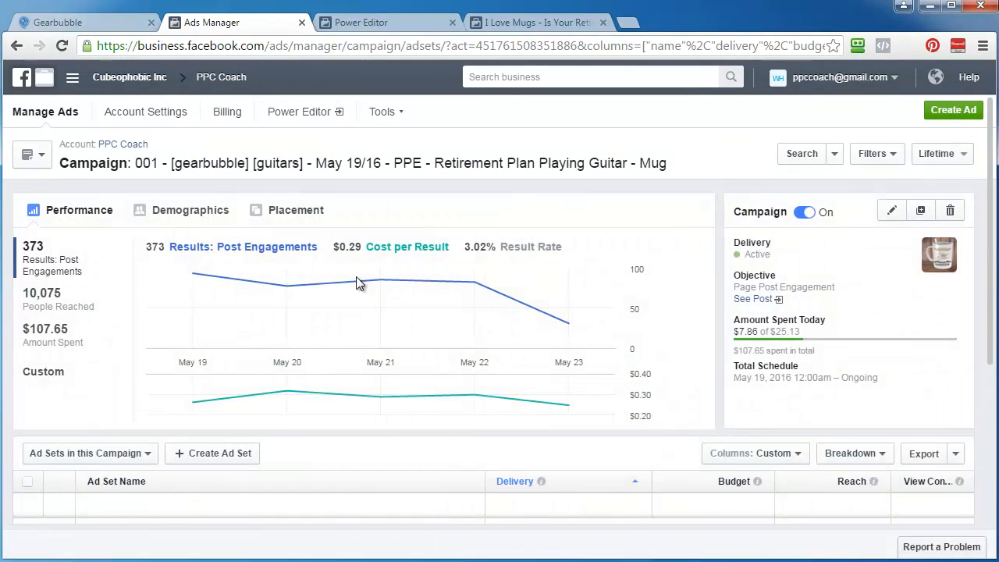
pyautogui.scroll(-3, 653, 303)
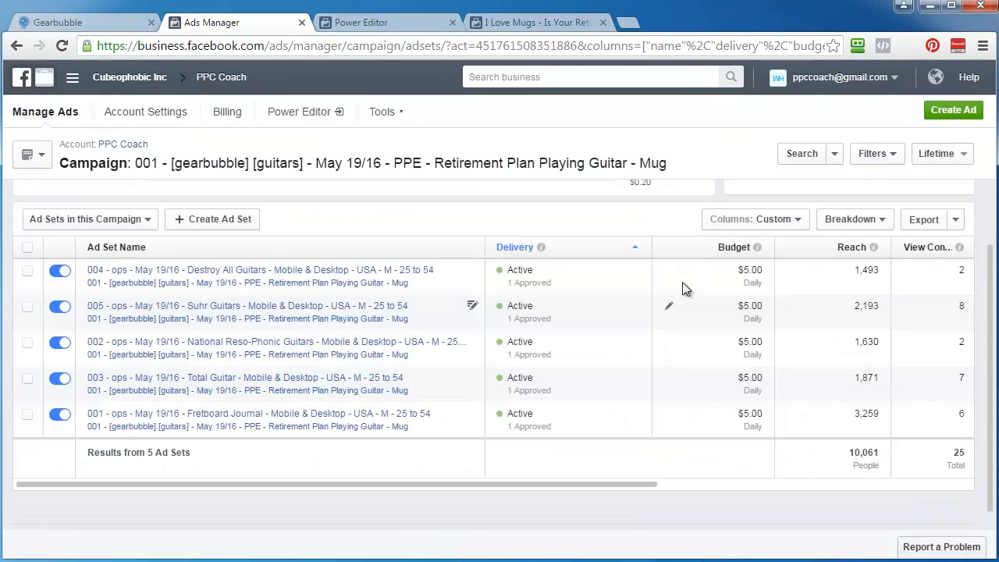
pyautogui.moveTo(592, 484); pyautogui.dragTo(883, 475)
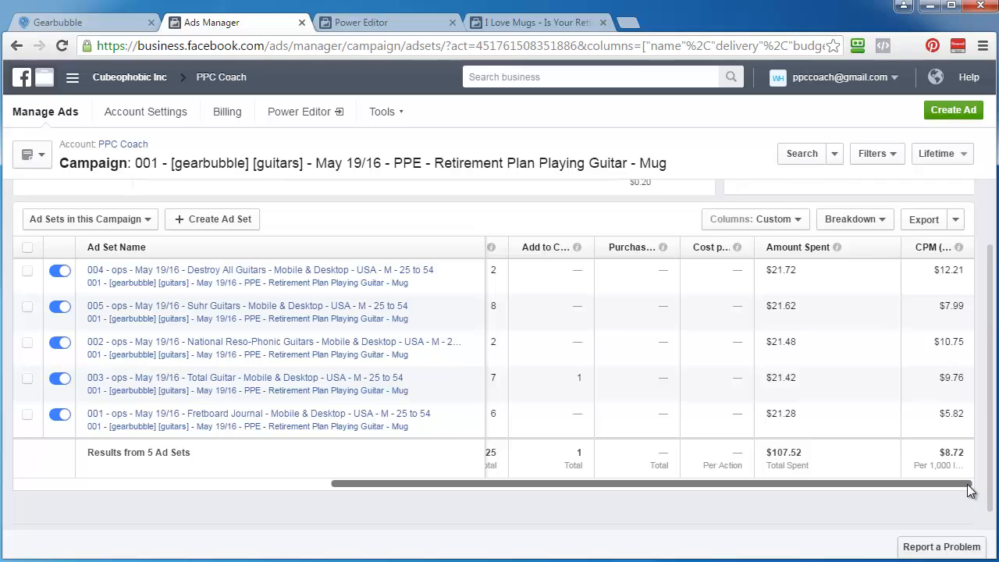
pyautogui.moveTo(970, 489); pyautogui.dragTo(551, 483)
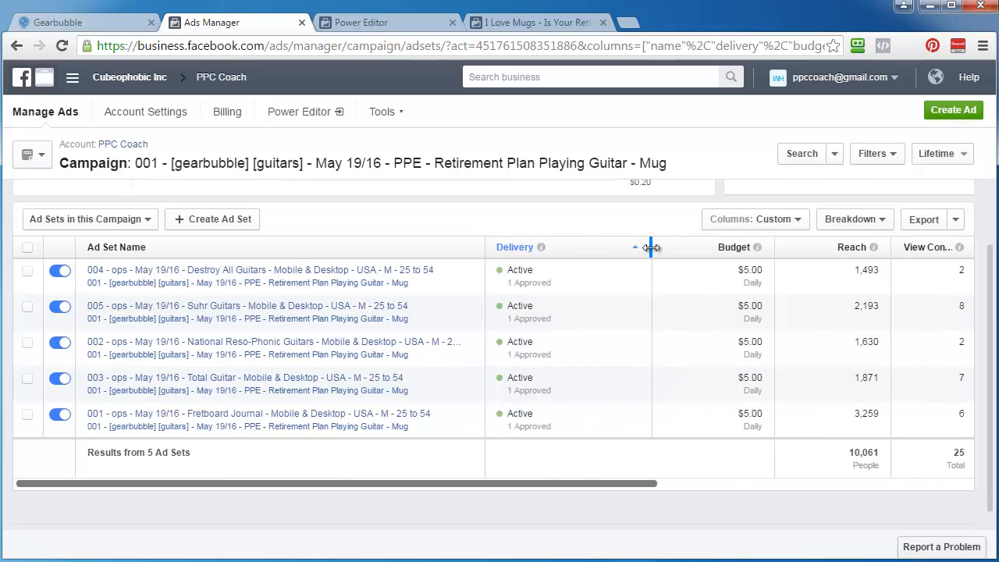
# Narrow the Delivery column and sort the ad sets by Add to Cart in descending order.
pyautogui.moveTo(651, 247); pyautogui.dragTo(563, 248)
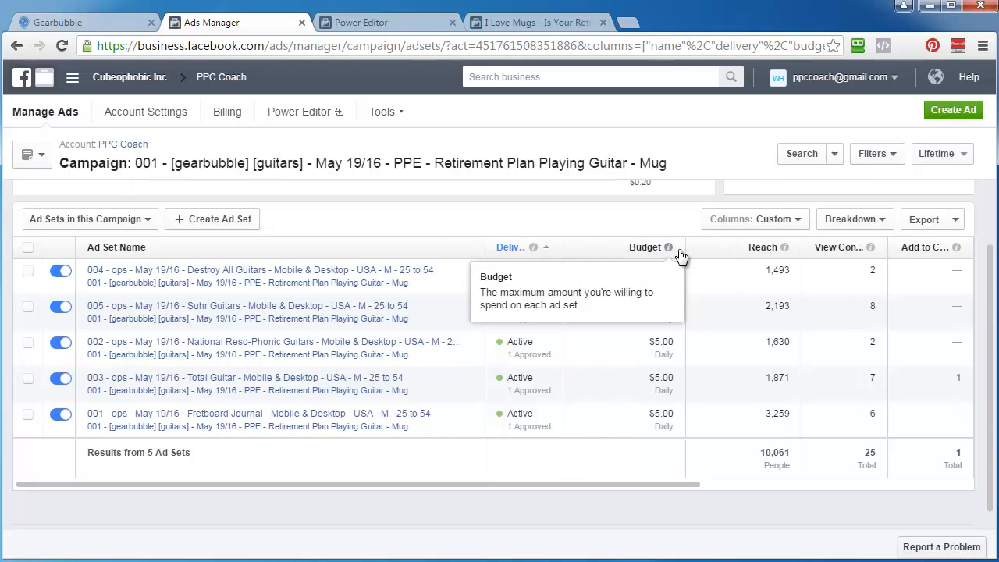
pyautogui.moveTo(683, 484); pyautogui.dragTo(849, 485)
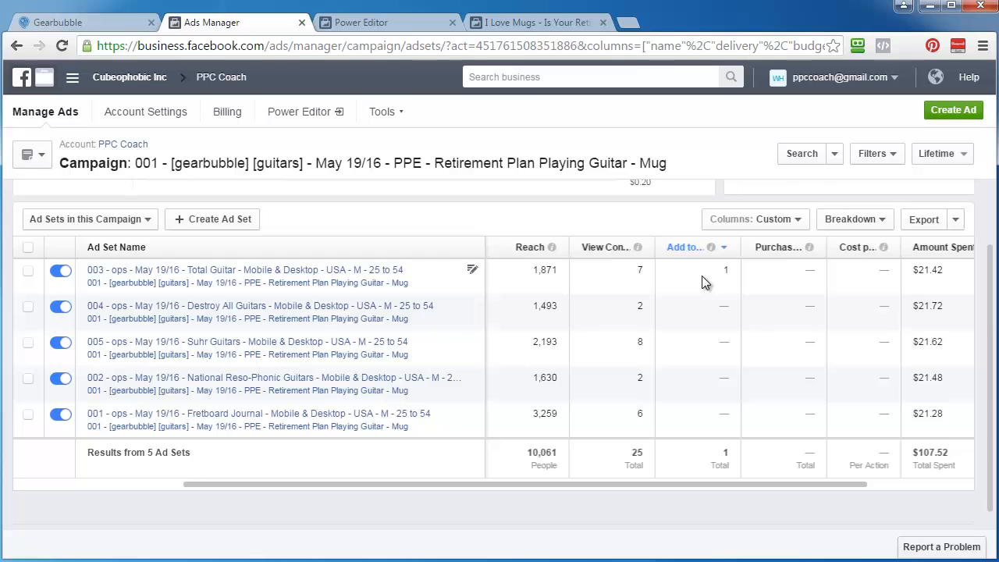
pyautogui.moveTo(394, 164); pyautogui.dragTo(426, 164)
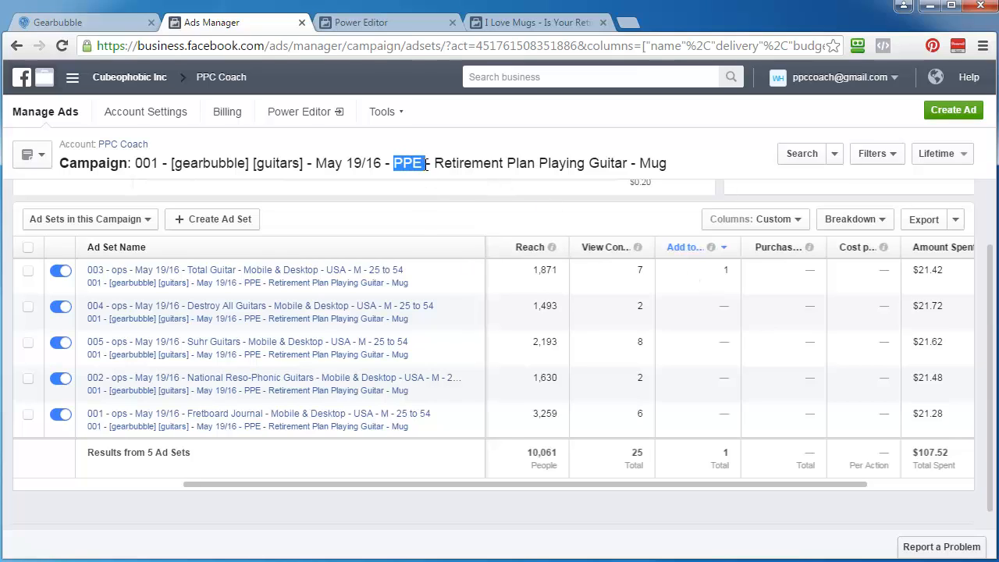
pyautogui.click(413, 220)
# Switch to the I Love Mugs post and examine its reach, reactions, shares and comments.
pyautogui.click(516, 23)
pyautogui.scroll(-2, 117, 371)
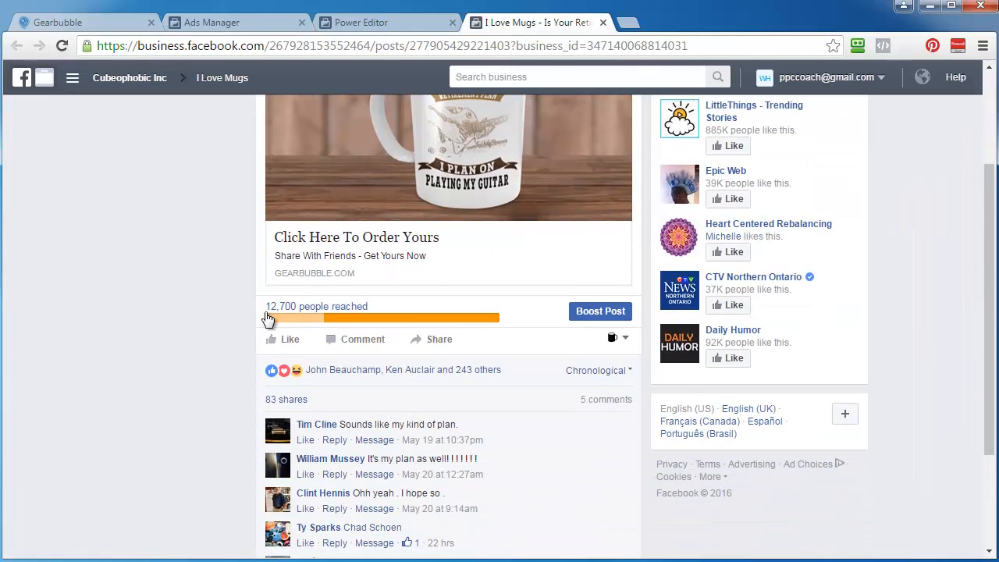
pyautogui.moveTo(589, 399)
pyautogui.scroll(-2, 168, 345)
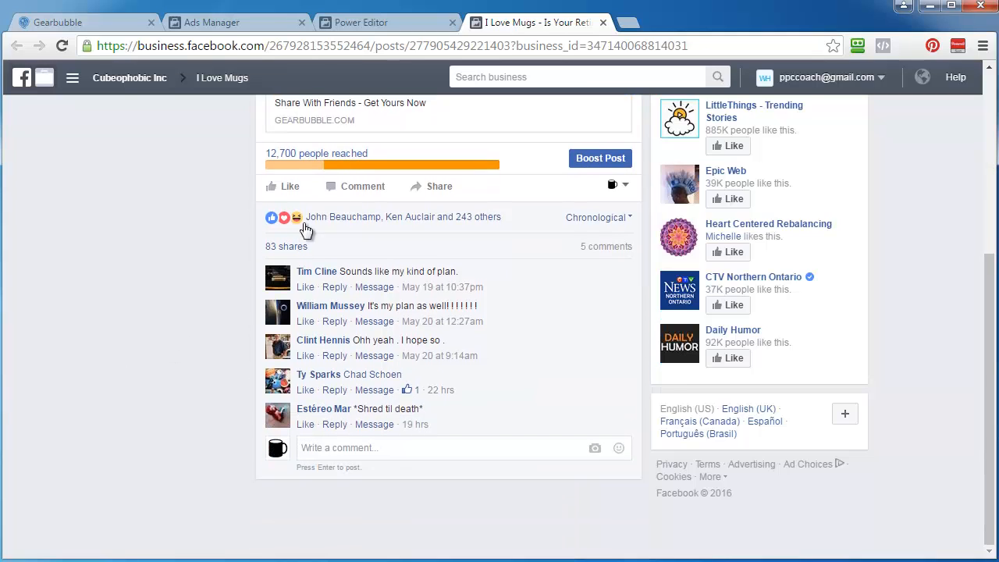
pyautogui.moveTo(296, 223)
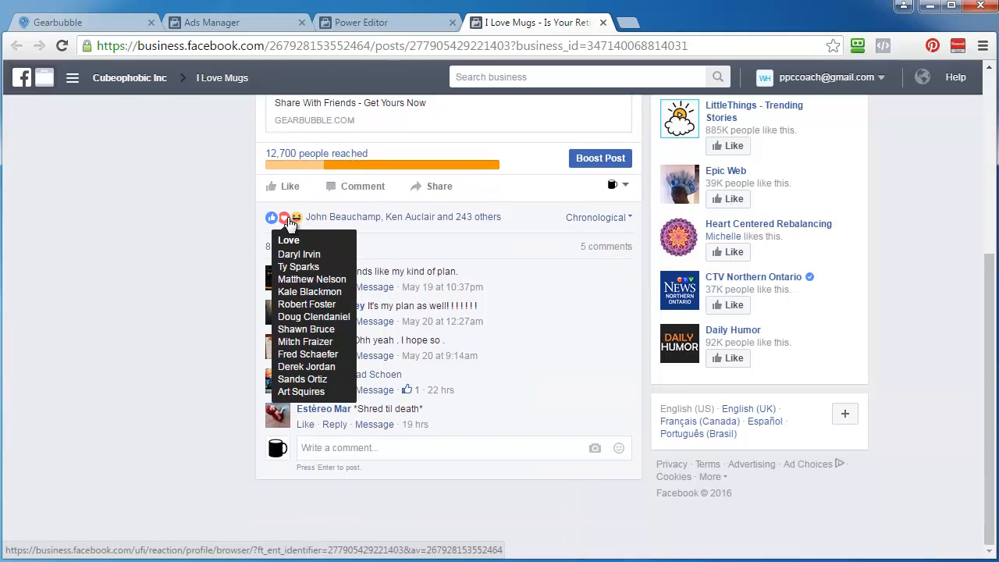
pyautogui.scroll(3, 123, 273)
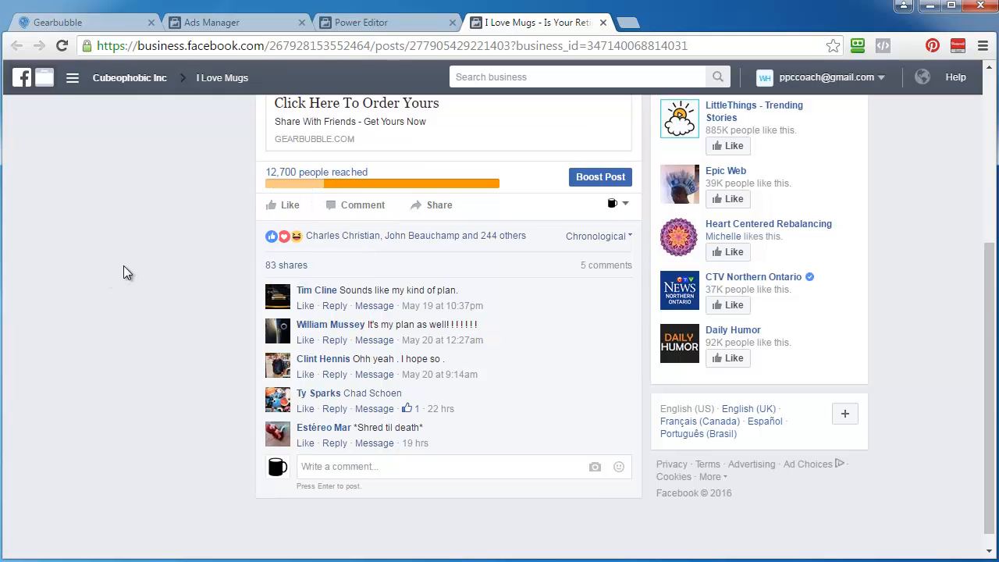
# Open the guitar mug's Gearbubble sales page from the post and check its product details against the ad.
pyautogui.click(379, 251)
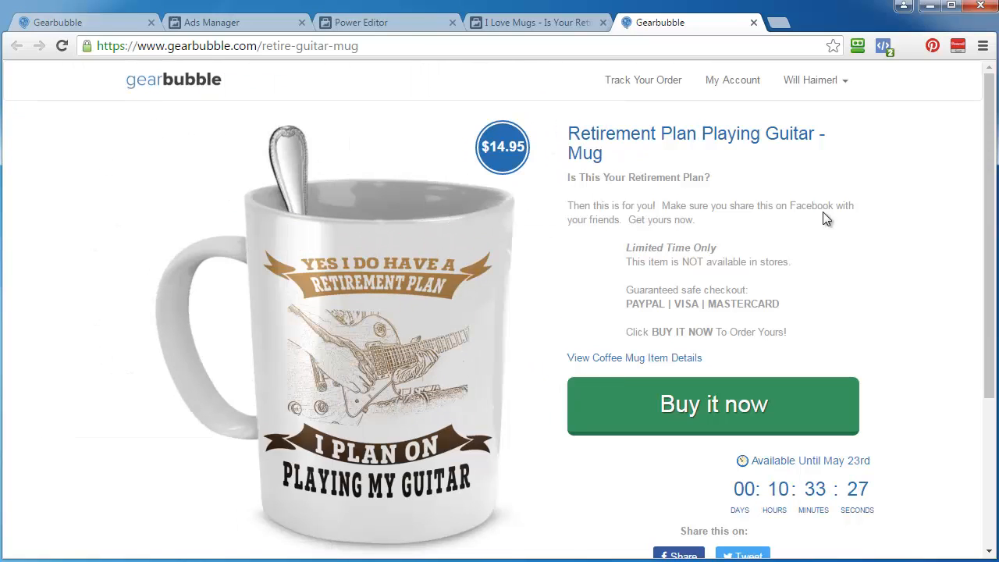
pyautogui.scroll(-3, 918, 302)
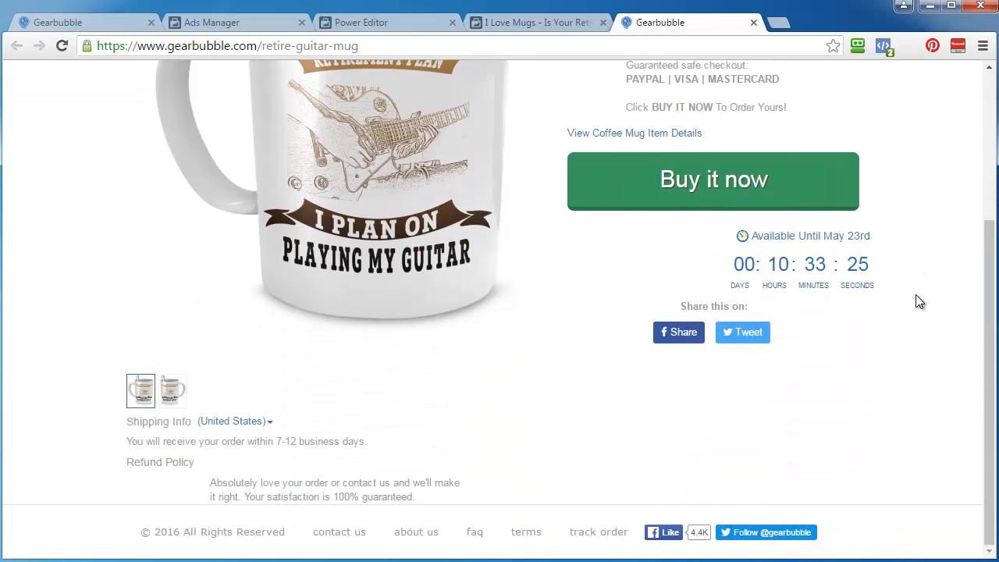
pyautogui.scroll(3, 918, 301)
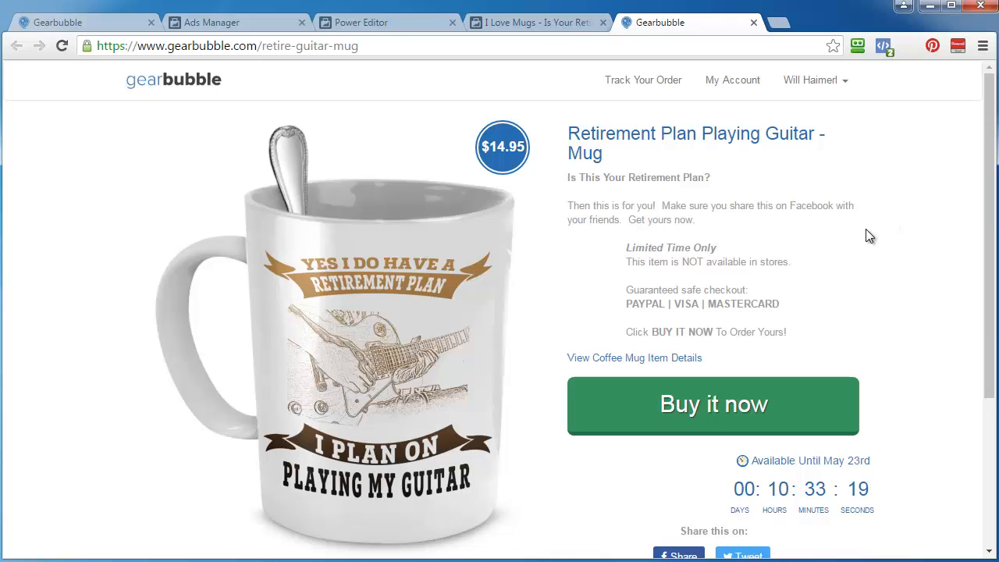
pyautogui.click(528, 21)
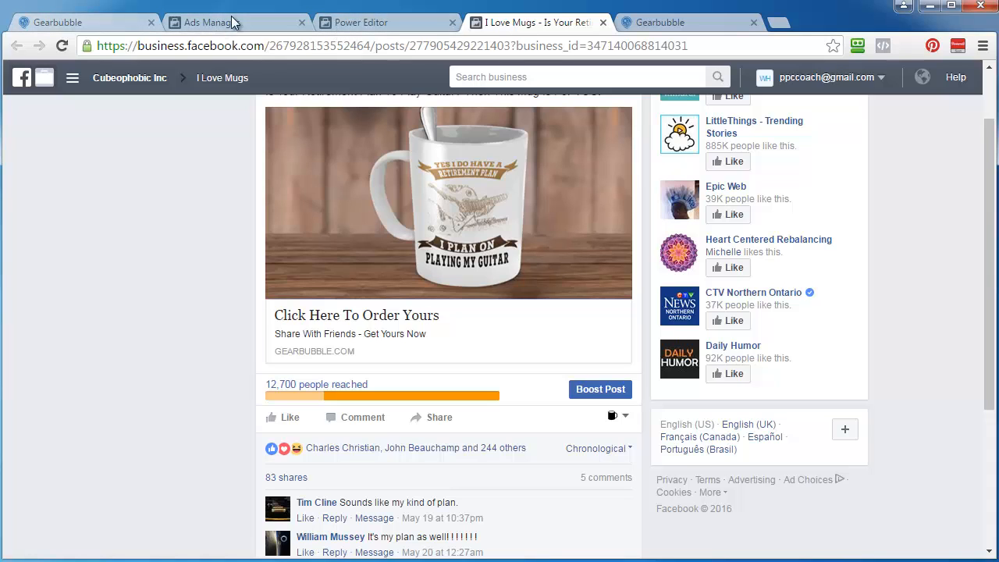
pyautogui.click(652, 23)
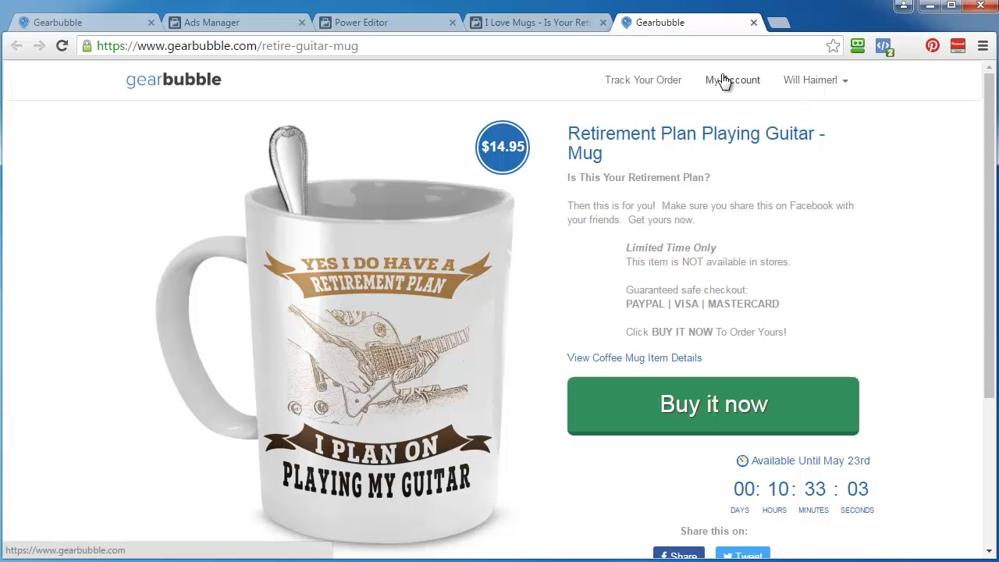
# Check the mug's hops and sales per variable on the Gearbubble dashboard, and compare them with the ad set columns in Ads Manager.
pyautogui.click(77, 23)
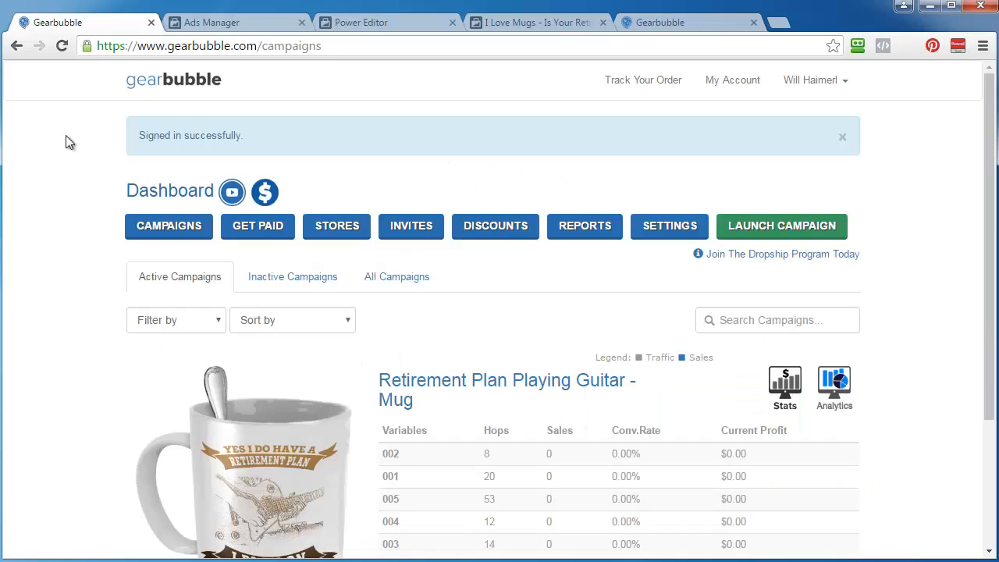
pyautogui.scroll(-3, 464, 279)
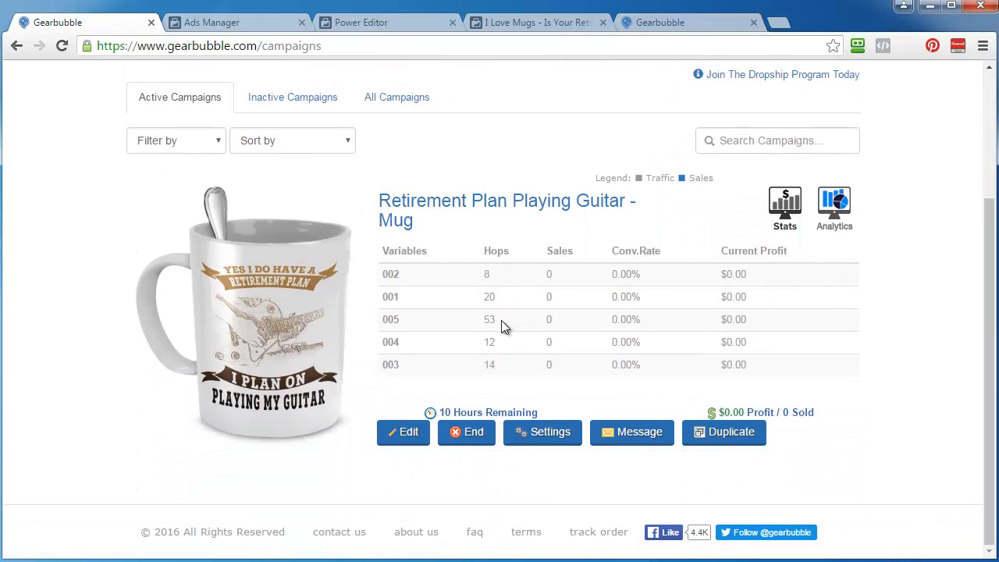
pyautogui.click(223, 21)
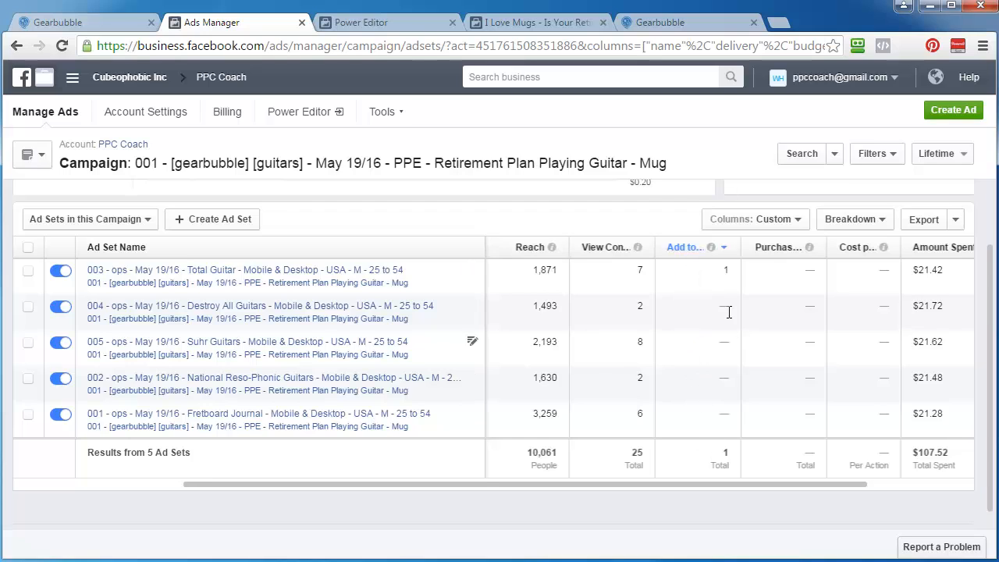
pyautogui.moveTo(842, 484); pyautogui.dragTo(923, 490)
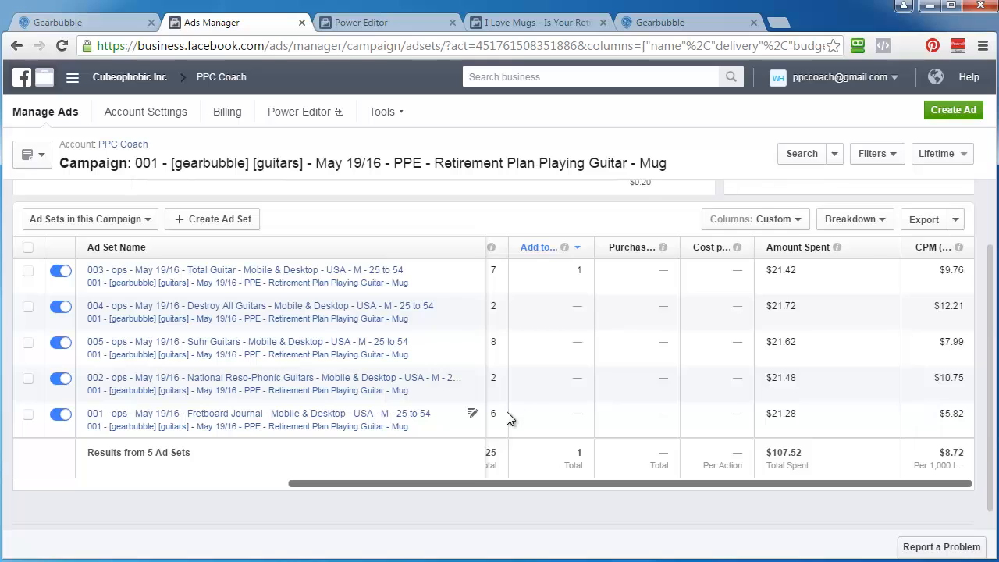
# Recheck the I Love Mugs post and the Gearbubble campaign's hops and sales.
pyautogui.click(532, 23)
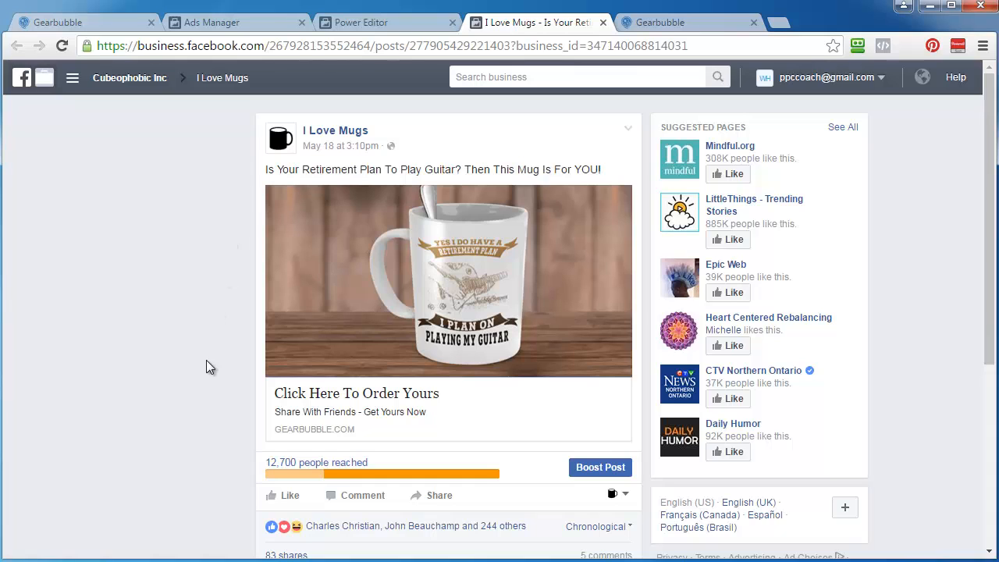
pyautogui.scroll(-2, 206, 360)
pyautogui.scroll(2, 206, 360)
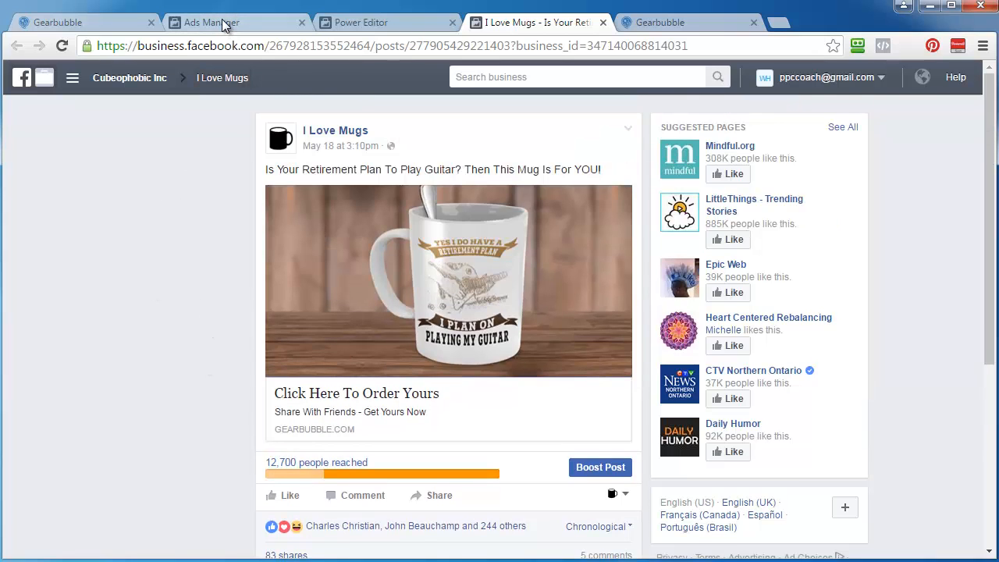
pyautogui.click(92, 21)
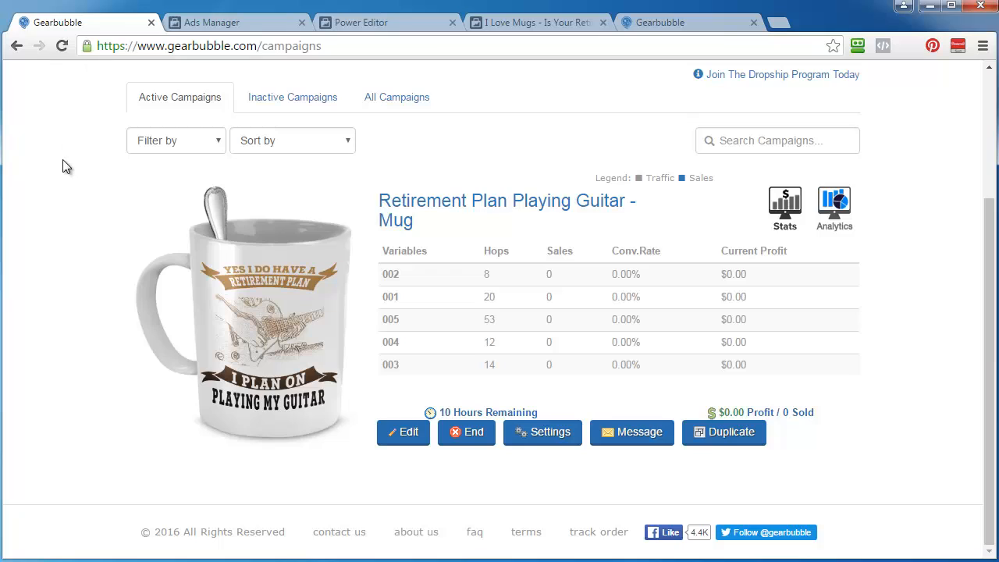
# Open the Facebook Pixel page in Ads Manager and examine the PageView, ViewContent and AddToCart event counts.
pyautogui.click(253, 25)
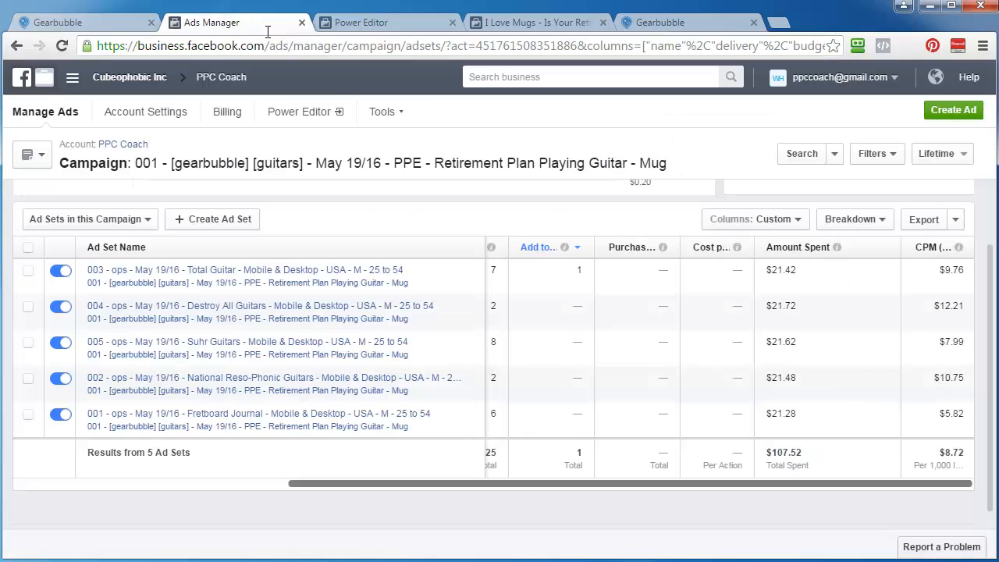
pyautogui.click(388, 114)
pyautogui.click(406, 192)
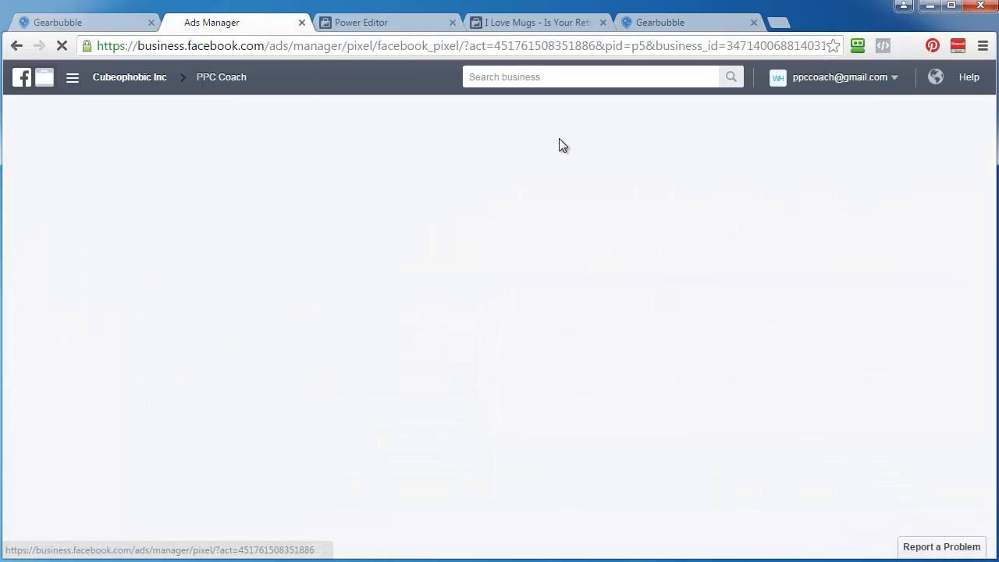
pyautogui.scroll(-1, 682, 339)
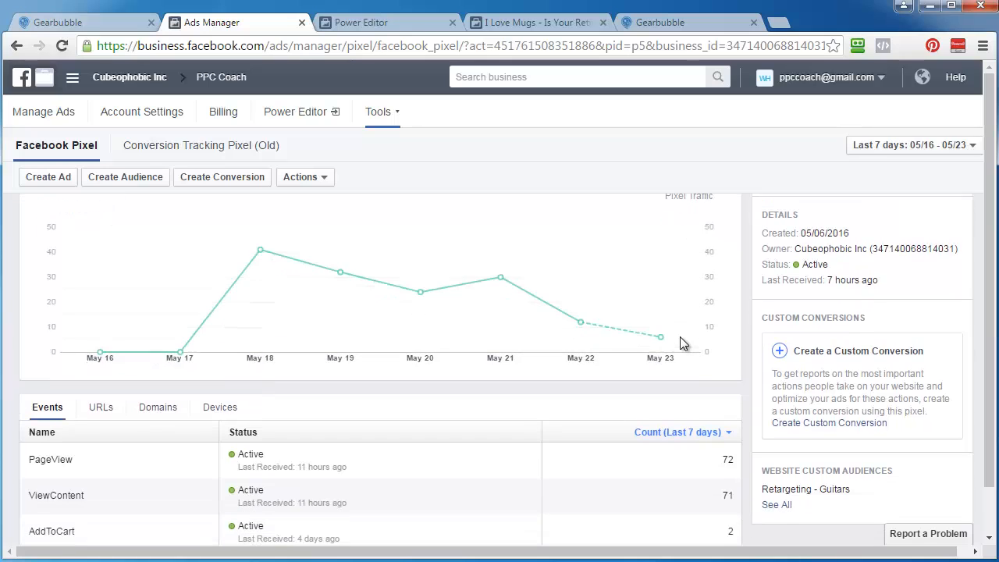
pyautogui.scroll(-1, 604, 439)
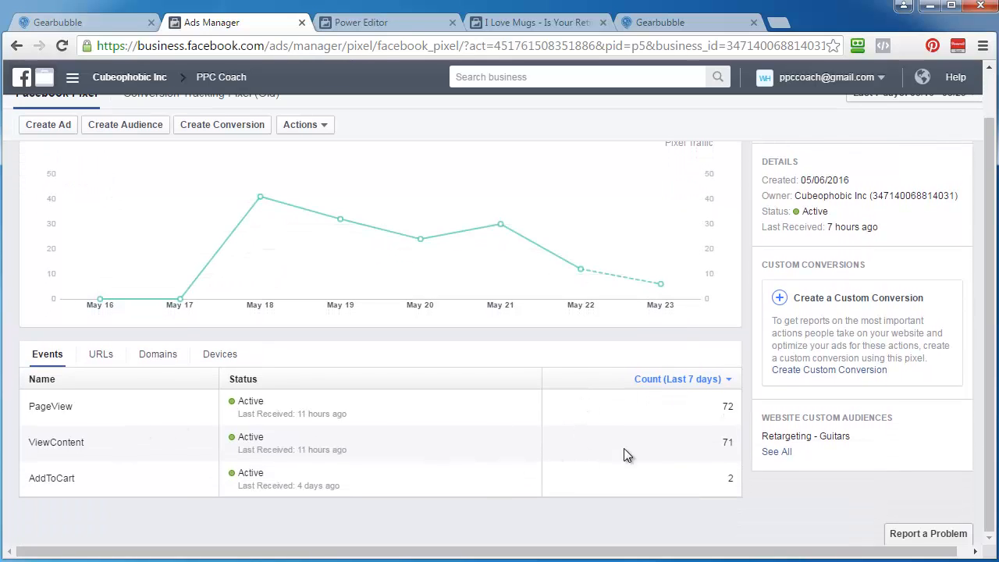
pyautogui.moveTo(723, 443); pyautogui.dragTo(742, 442)
pyautogui.click(716, 442)
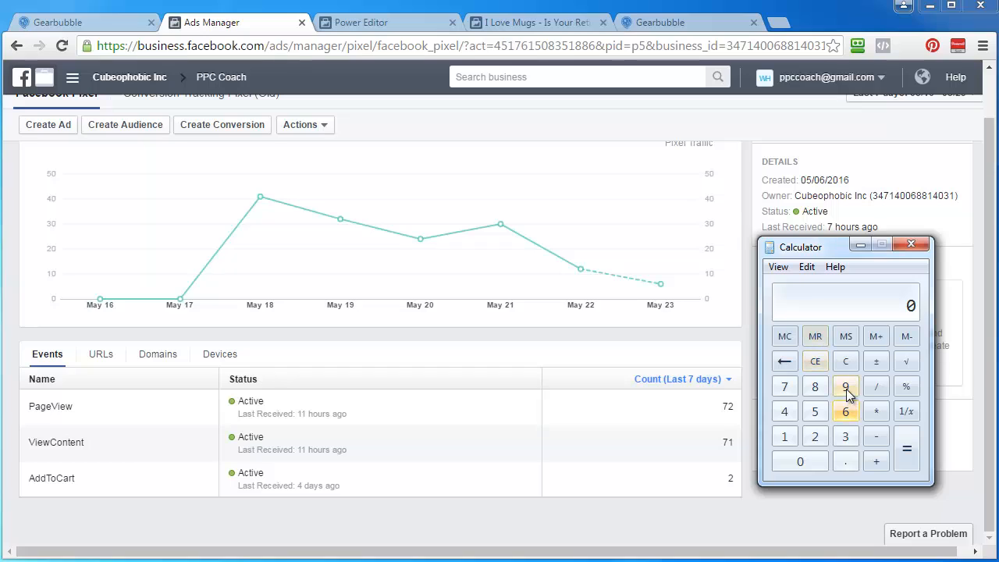
# Switch to Calculator and divide the 71 ViewContent events by 7.
pyautogui.write('71')
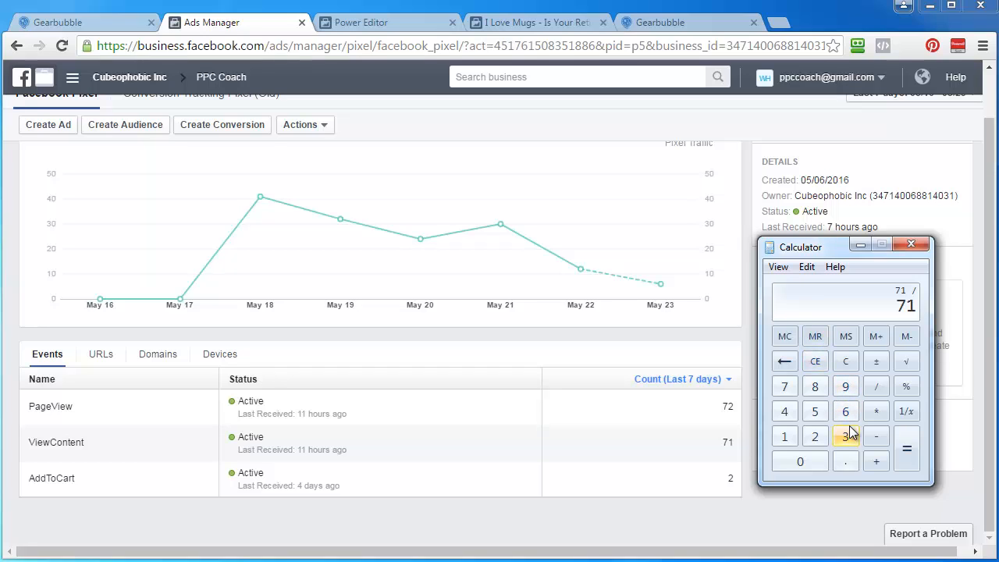
pyautogui.write('42857')
pyautogui.press('Return')
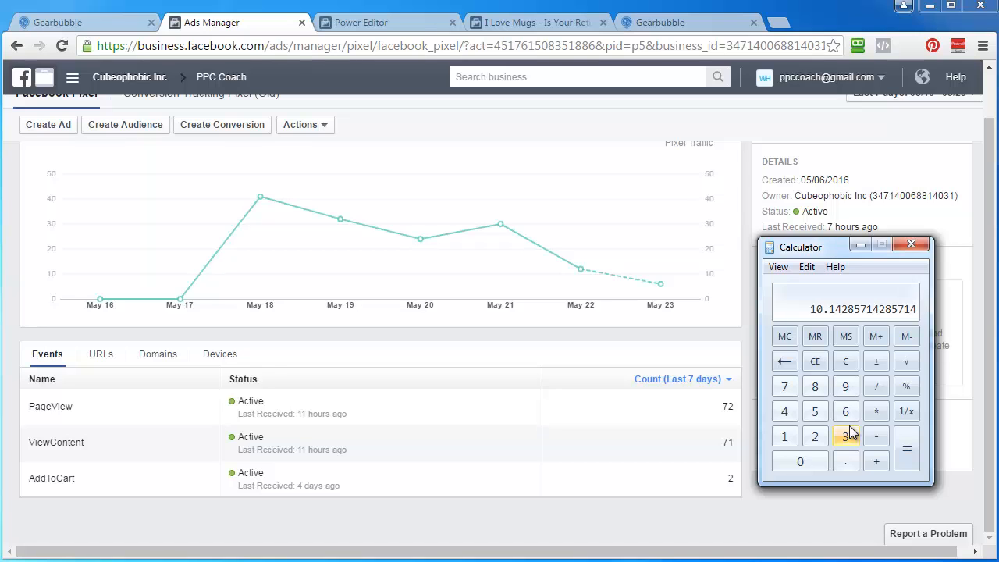
# Close Calculator and examine the pixel traffic graph and the ViewContent event count for the last 7 days.
pyautogui.click(911, 245)
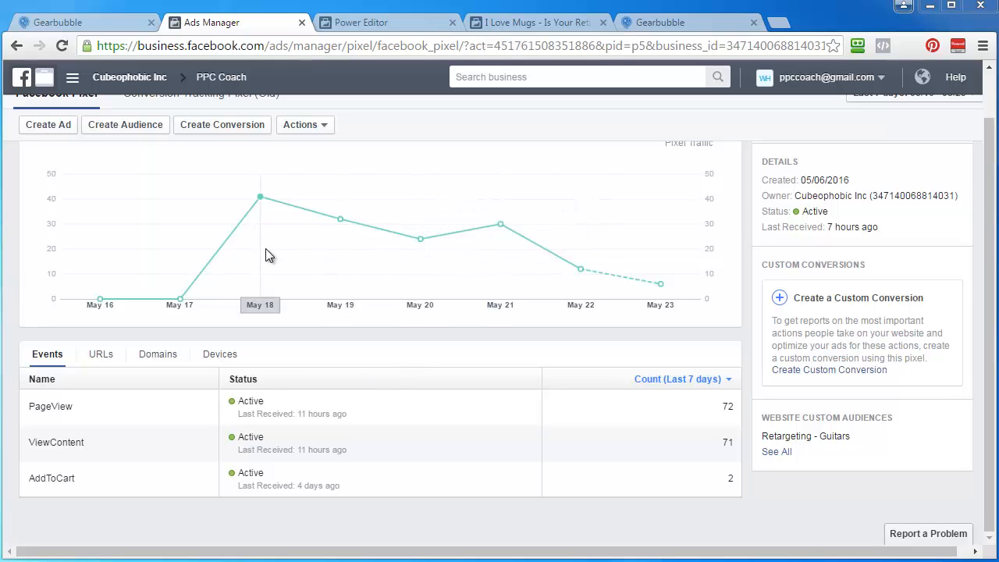
pyautogui.moveTo(259, 247)
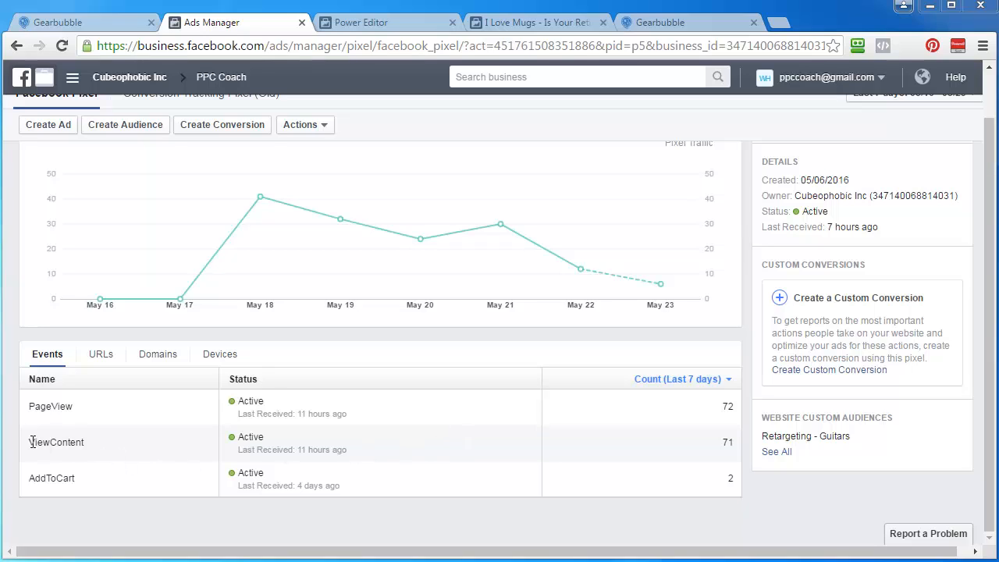
pyautogui.moveTo(30, 443); pyautogui.dragTo(95, 442)
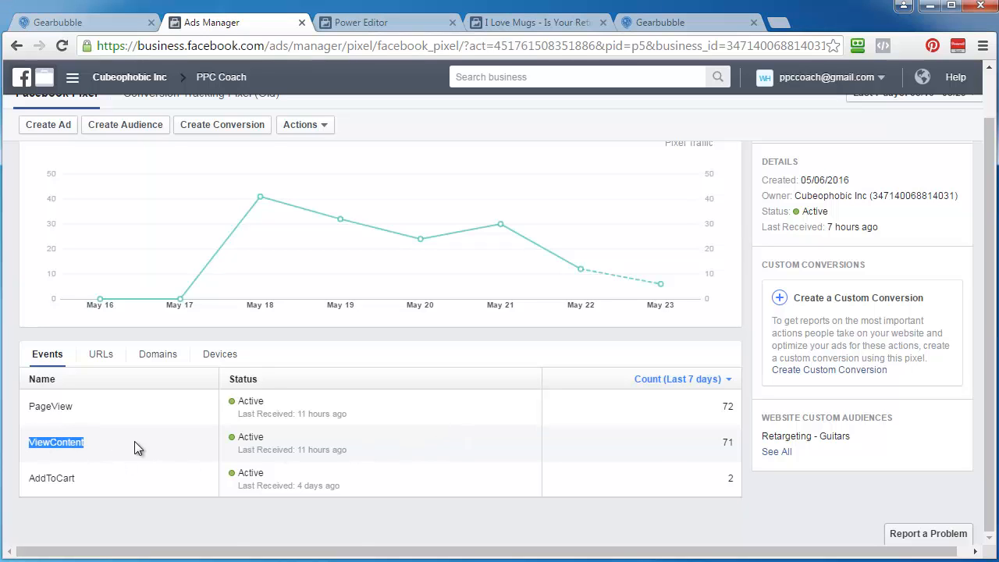
pyautogui.click(134, 441)
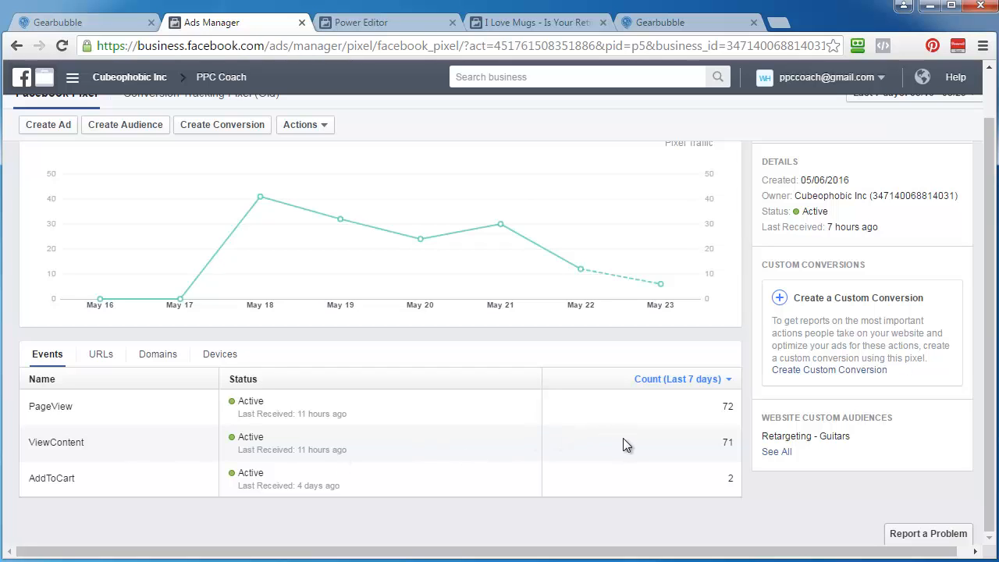
pyautogui.scroll(1, 412, 143)
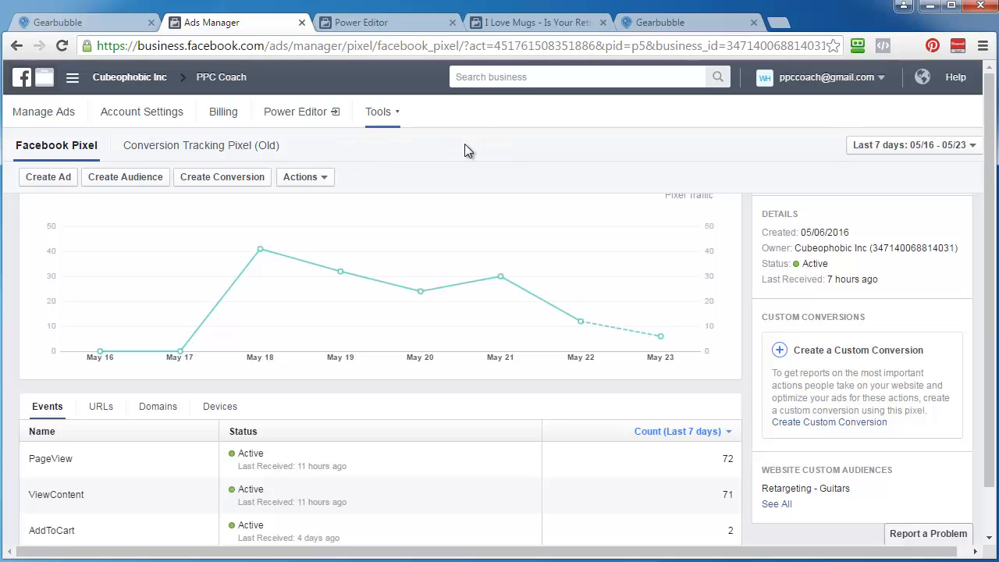
# Switch to Power Editor, show the full campaign list and turn off the 001 May 19/16 PPE guitar mug campaign.
pyautogui.click(409, 26)
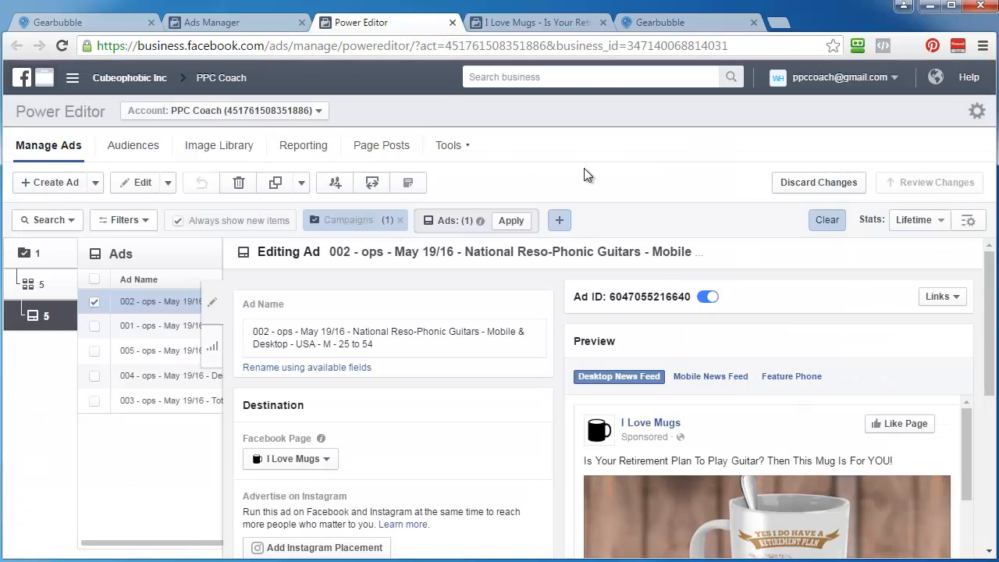
pyautogui.click(28, 255)
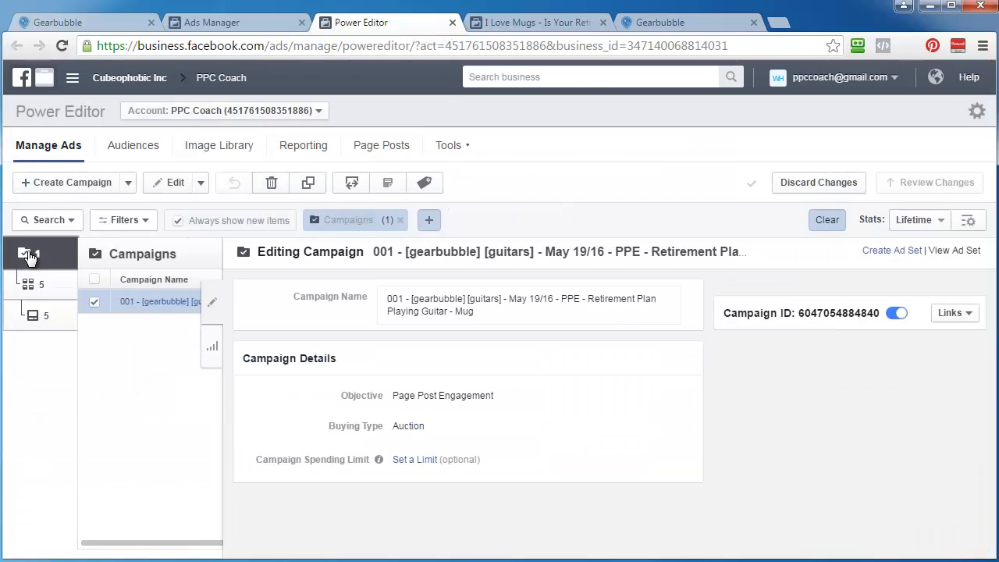
pyautogui.click(212, 303)
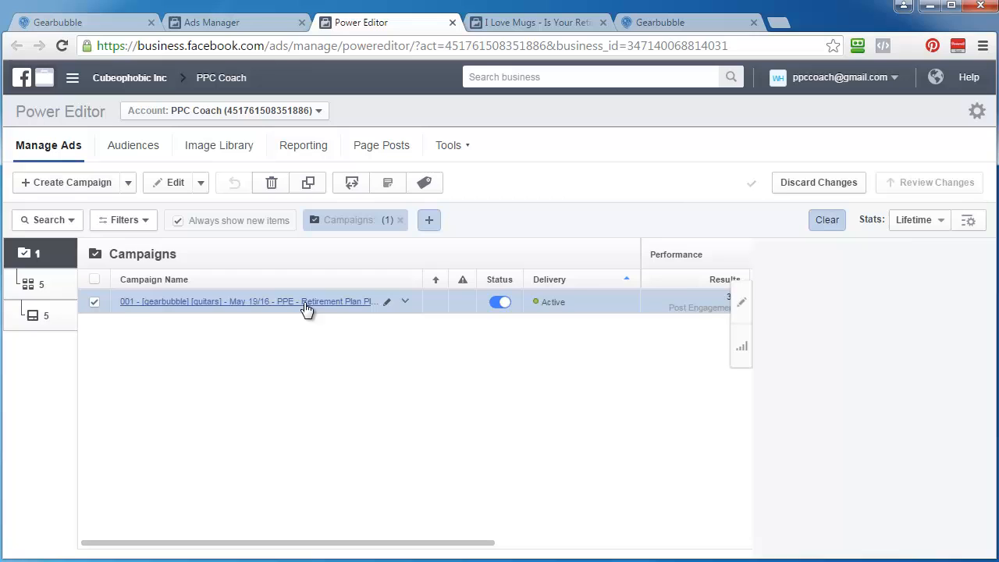
pyautogui.click(495, 303)
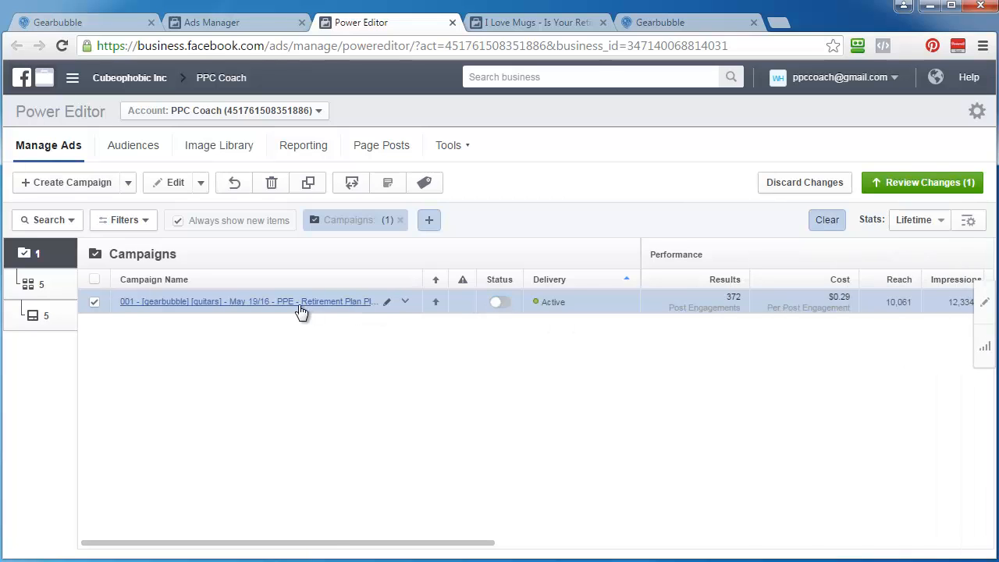
# Copy the full name of the 001 PPE guitar mug campaign without changing it.
pyautogui.click(393, 302)
pyautogui.rightClick(354, 304)
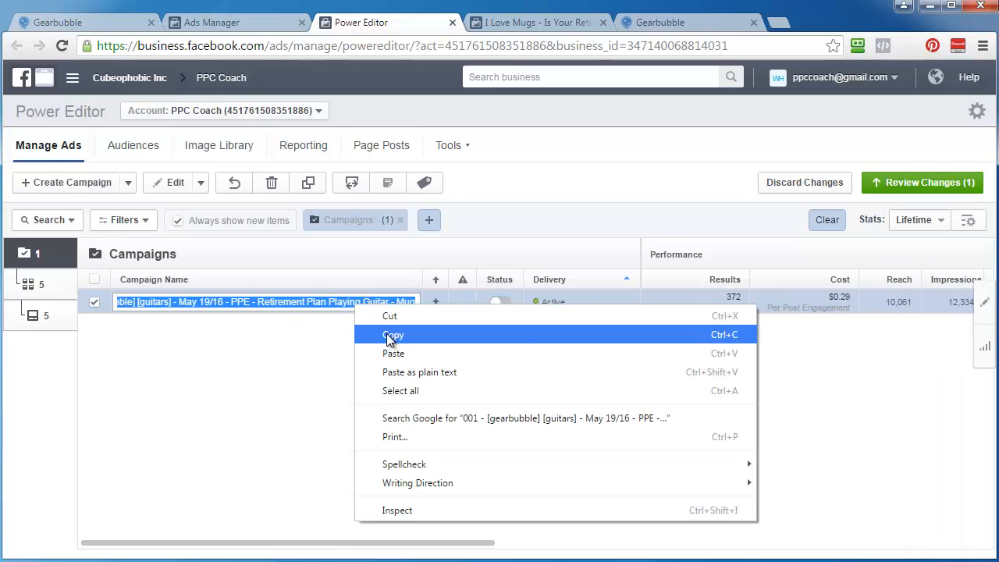
pyautogui.click(370, 334)
pyautogui.click(96, 344)
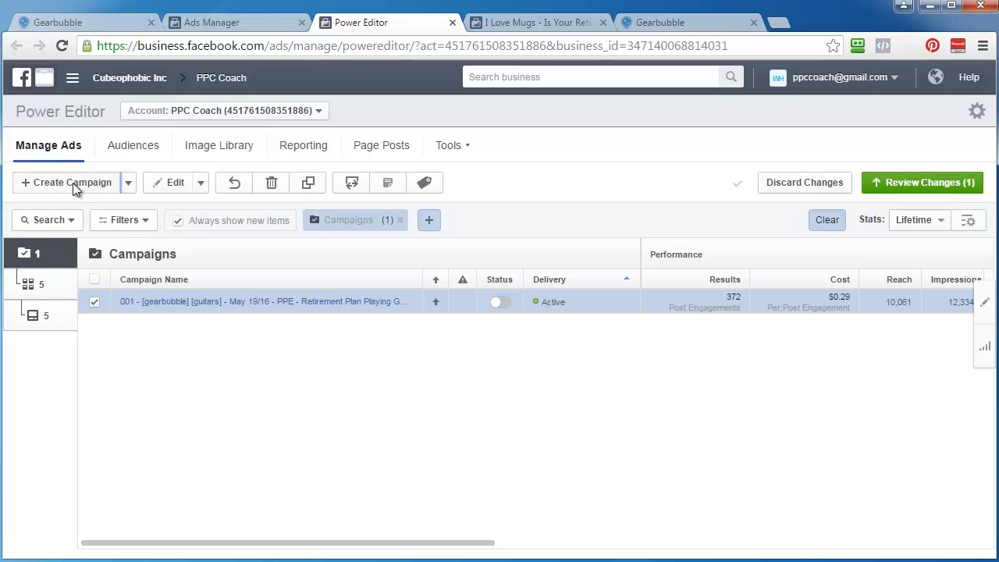
# Start a new campaign, reuse the copied campaign name and change its leading number to 002.
pyautogui.click(72, 182)
pyautogui.rightClick(398, 325)
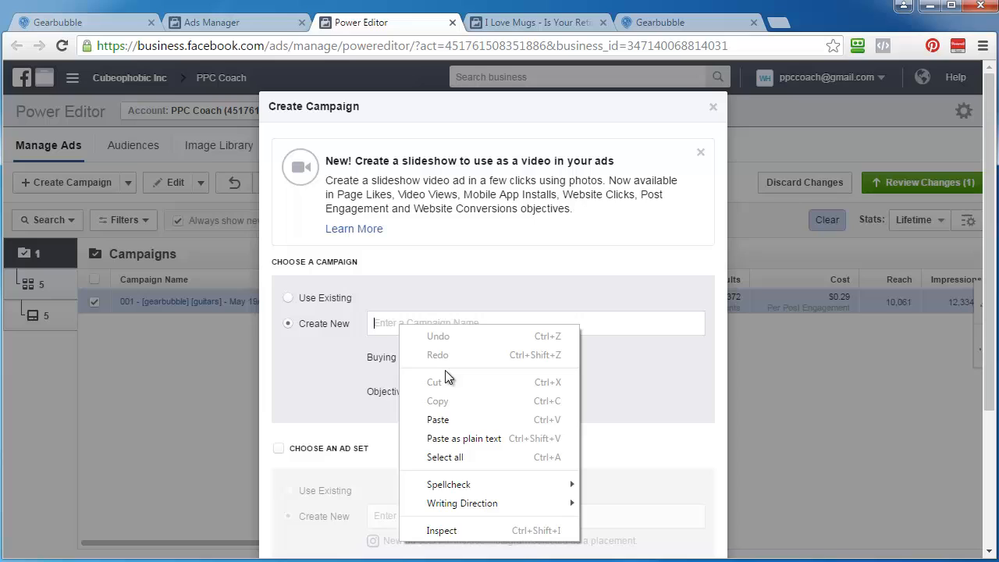
pyautogui.click(438, 420)
pyautogui.press('Home')
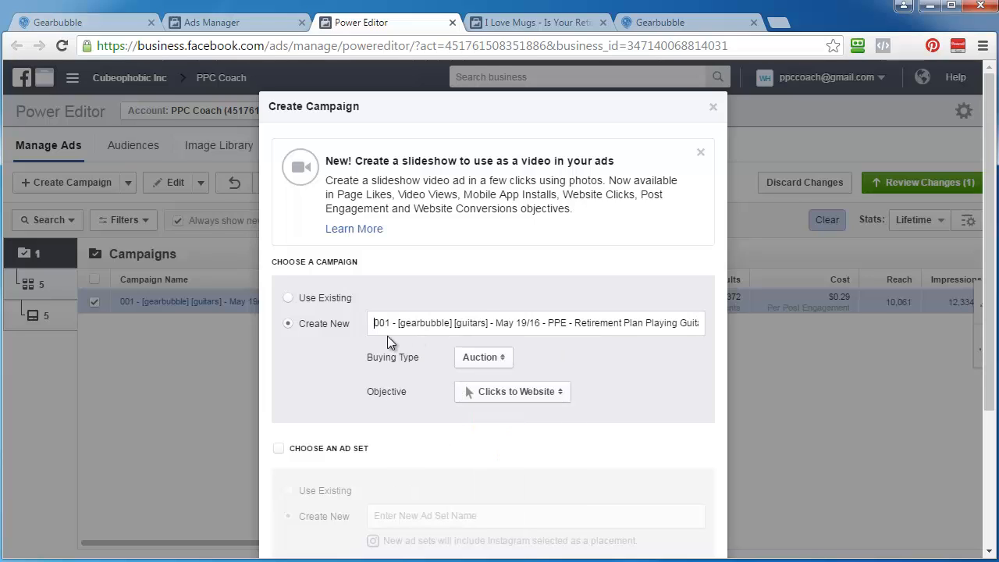
pyautogui.press('Right')
pyautogui.press('Right')
pyautogui.press('Right')
pyautogui.press('BackSpace')
pyautogui.write('3')
pyautogui.press('BackSpace')
pyautogui.press('BackSpace')
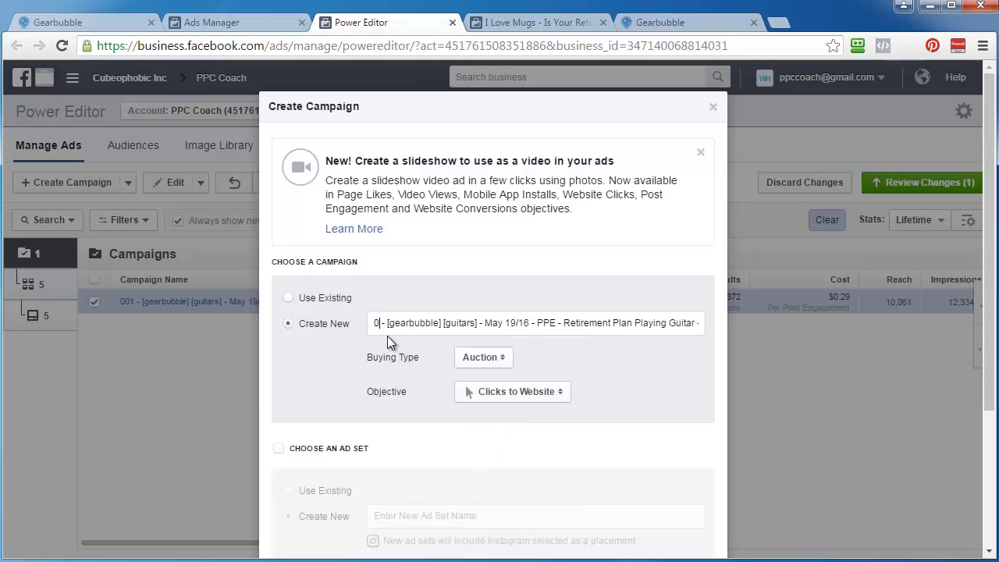
pyautogui.write('02')
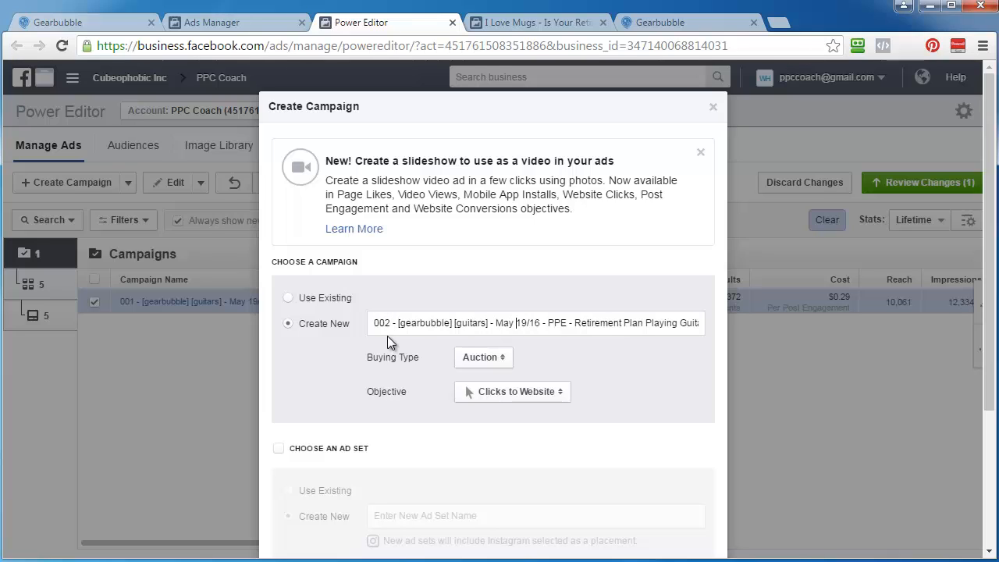
# Change the date in the new campaign name to May 23/16 and replace PPE with WC.
pyautogui.press('Delete')
pyautogui.press('Delete')
pyautogui.write('23')
pyautogui.press('Delete')
pyautogui.press('Delete')
pyautogui.press('Delete')
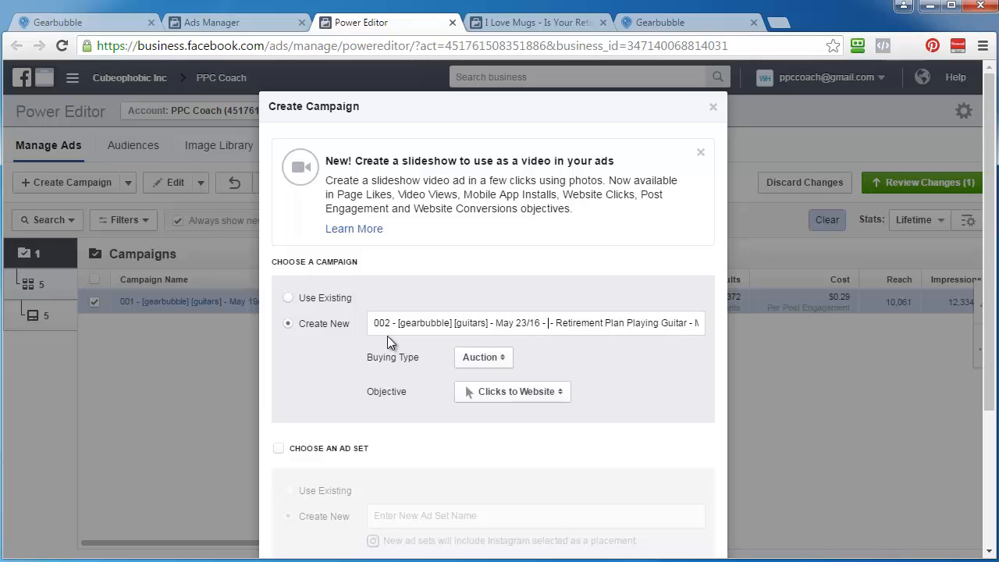
pyautogui.write('WC')
pyautogui.press('End')
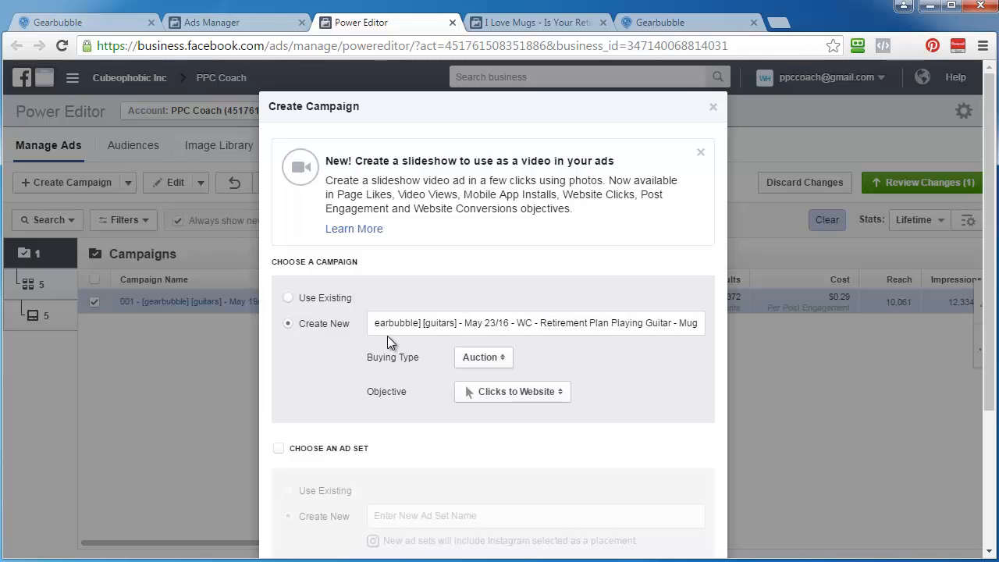
# Set the new campaign's objective to Website Conversions and create the campaign.
pyautogui.click(526, 393)
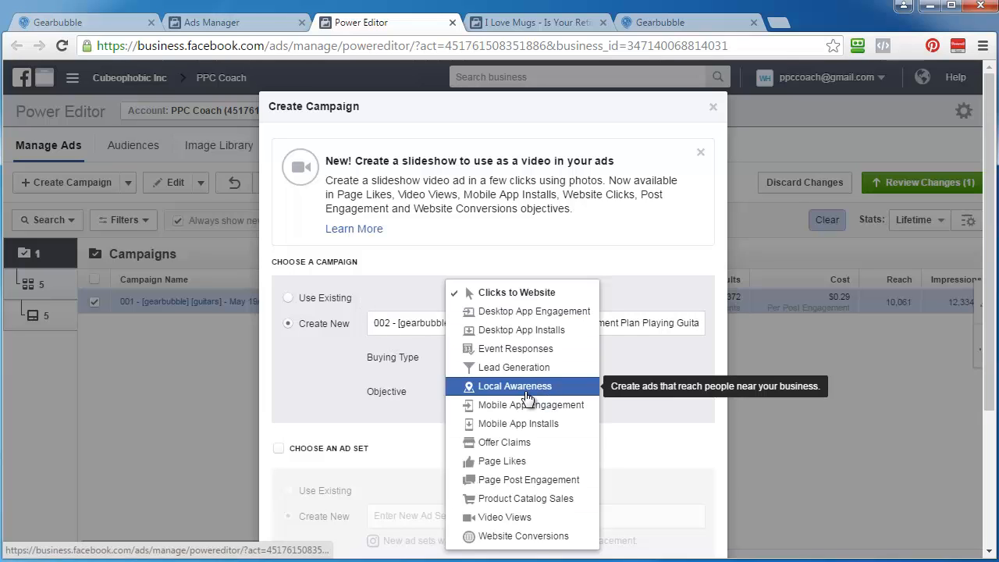
pyautogui.click(522, 536)
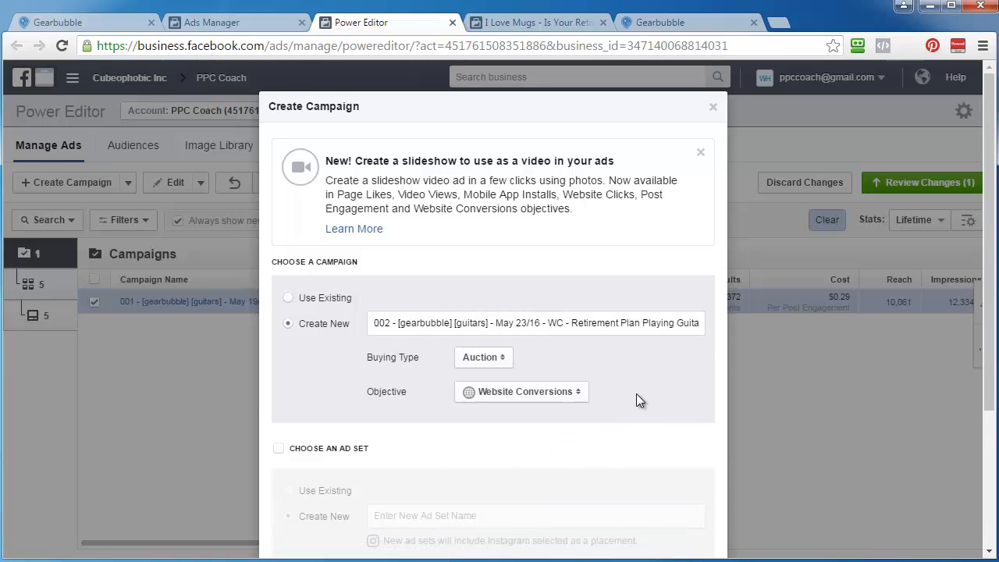
pyautogui.scroll(-3, 636, 399)
pyautogui.click(697, 507)
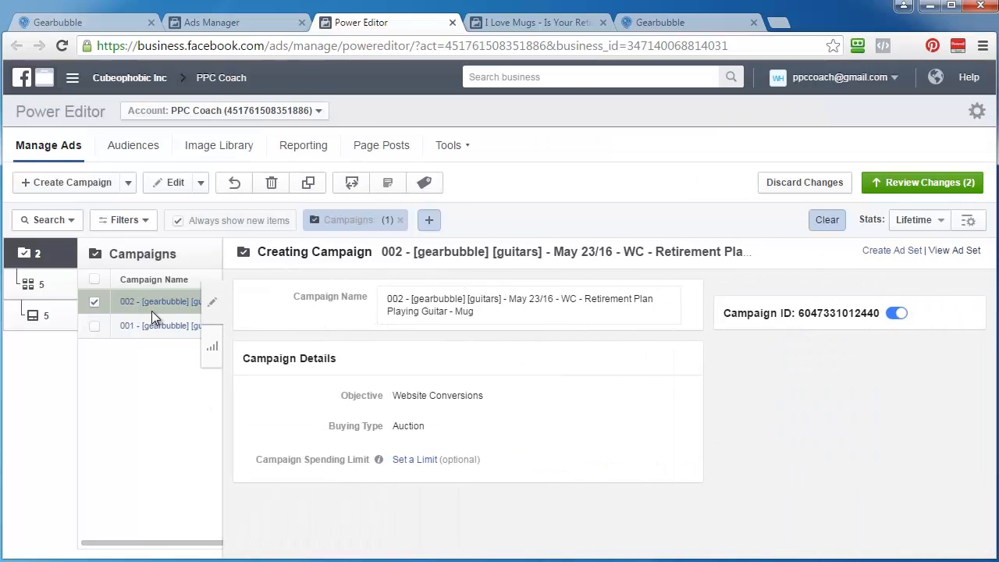
# Sort the ads by name, copy the name of the 005 Suhr Guitars ad, and check the mug's hops per variable on Gearbubble.
pyautogui.click(211, 304)
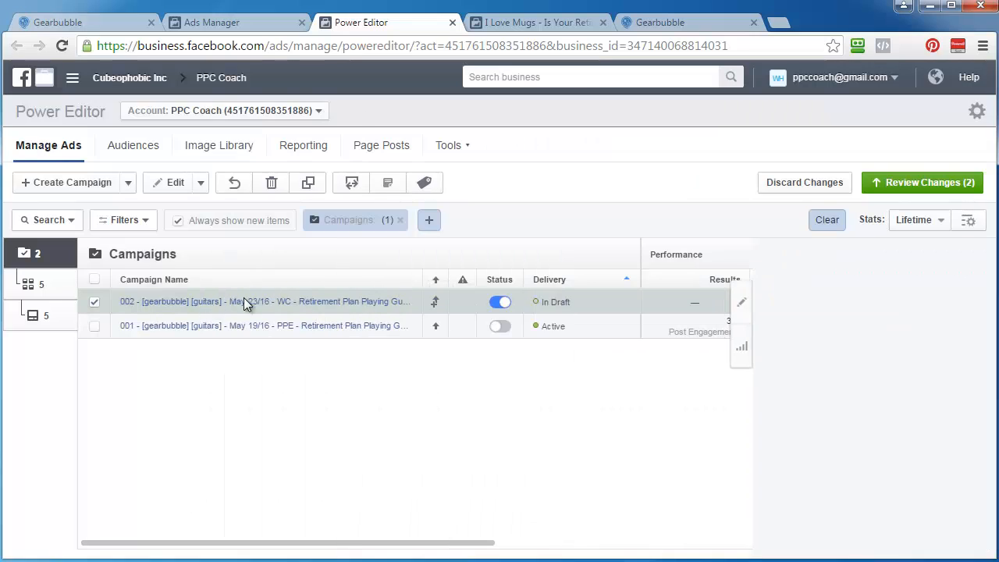
pyautogui.click(46, 318)
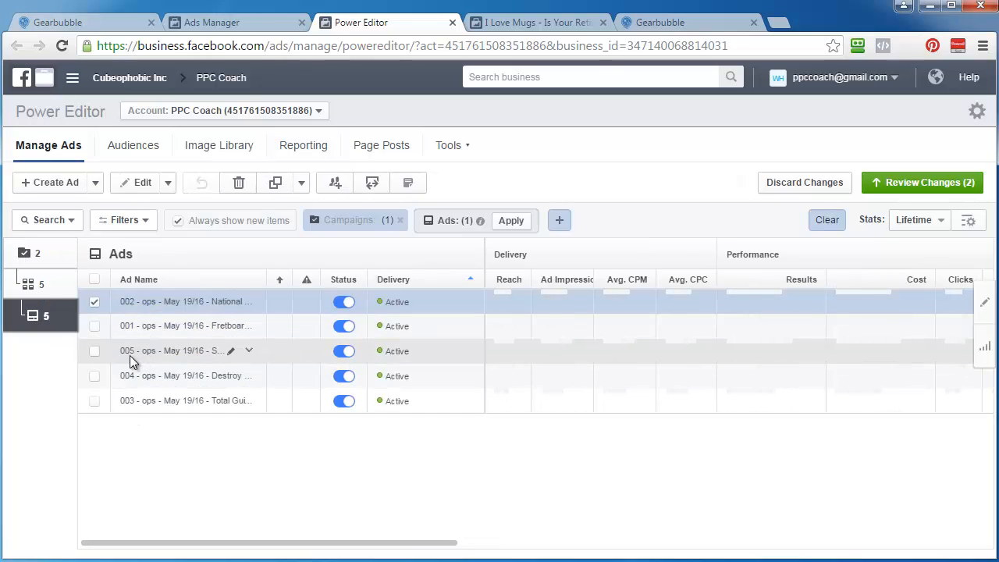
pyautogui.click(164, 280)
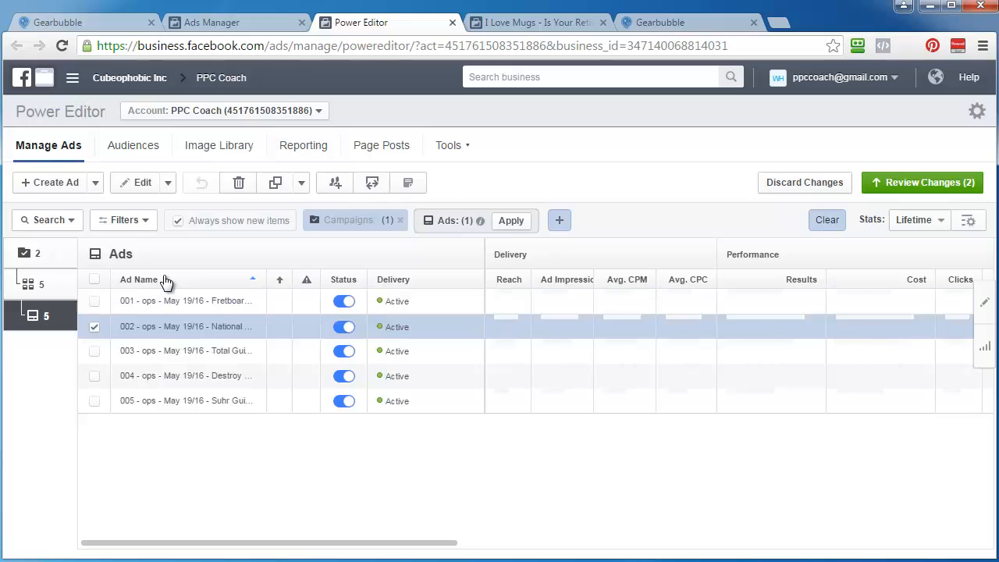
pyautogui.click(226, 402)
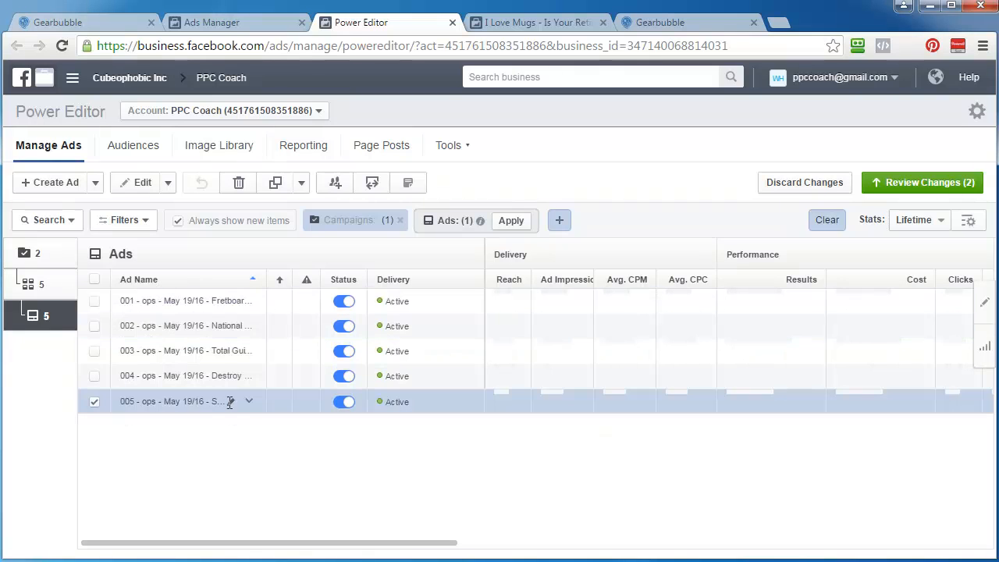
pyautogui.rightClick(207, 401)
pyautogui.click(268, 223)
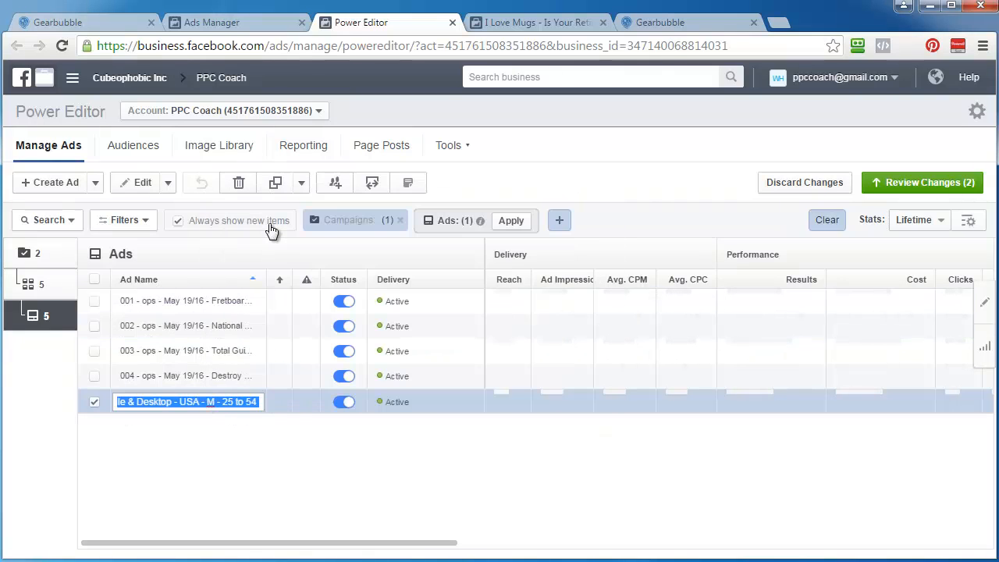
pyautogui.click(115, 24)
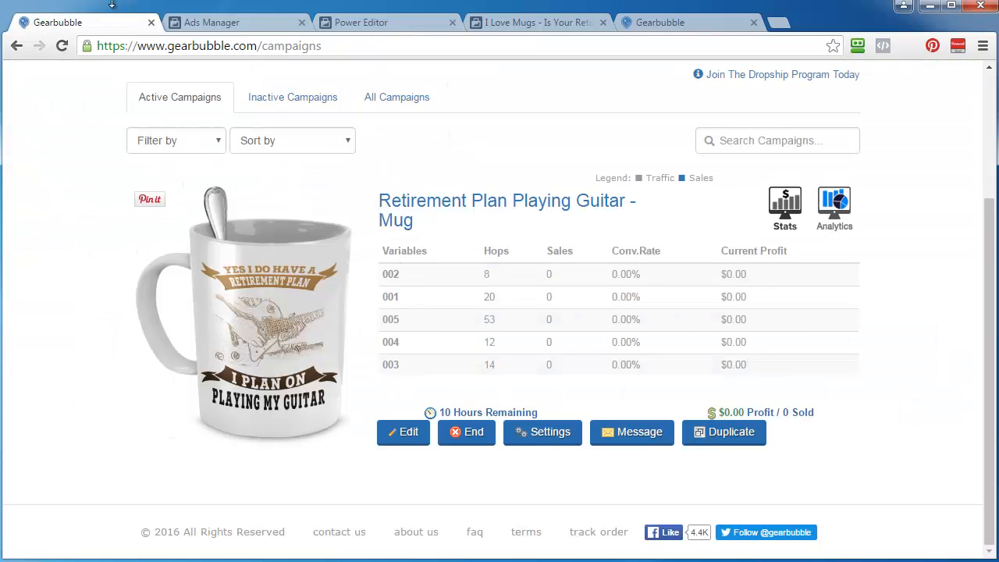
pyautogui.click(334, 28)
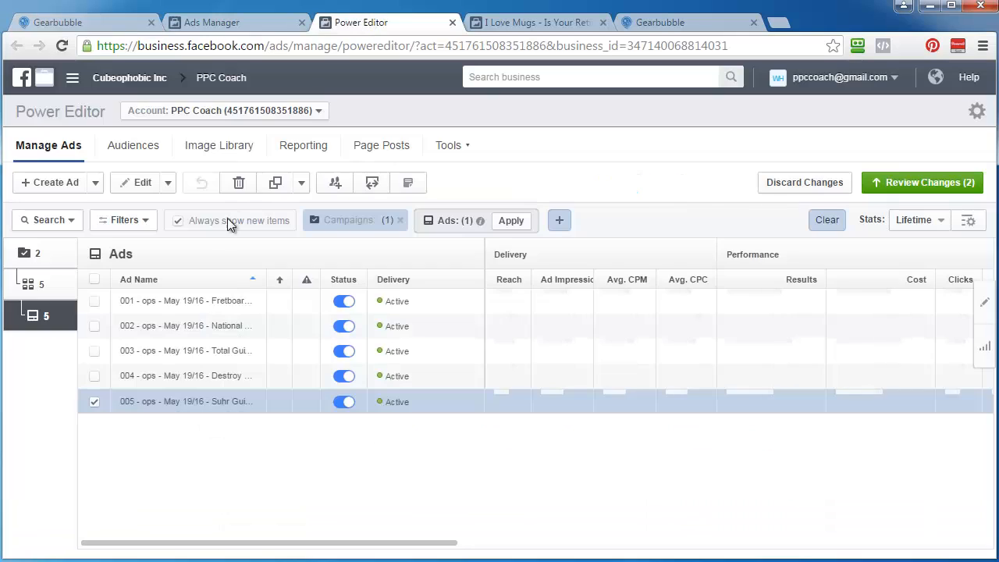
# Replace the campaign filter with one for the new 002 WC campaign and open its ad sets.
pyautogui.click(39, 254)
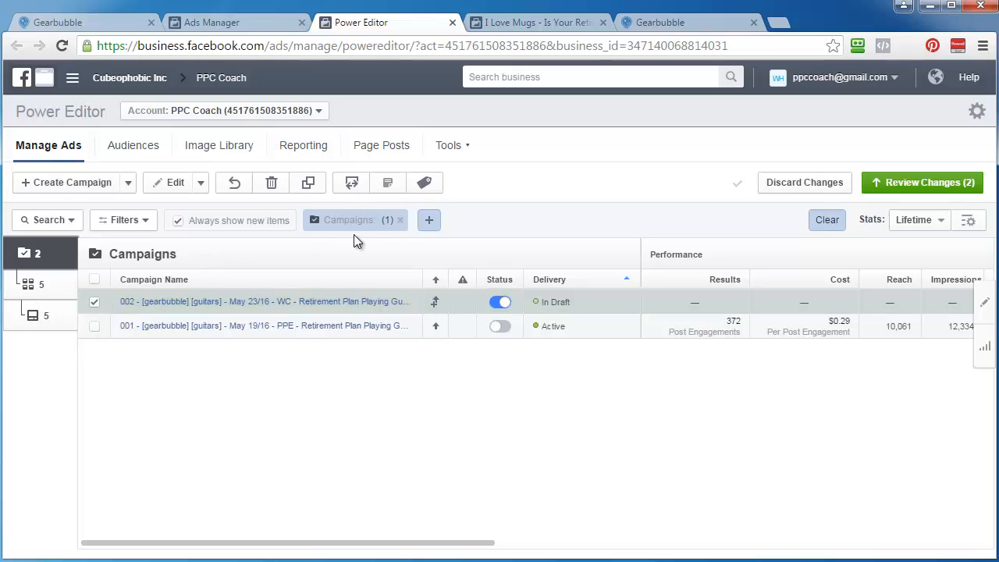
pyautogui.click(402, 220)
pyautogui.click(438, 225)
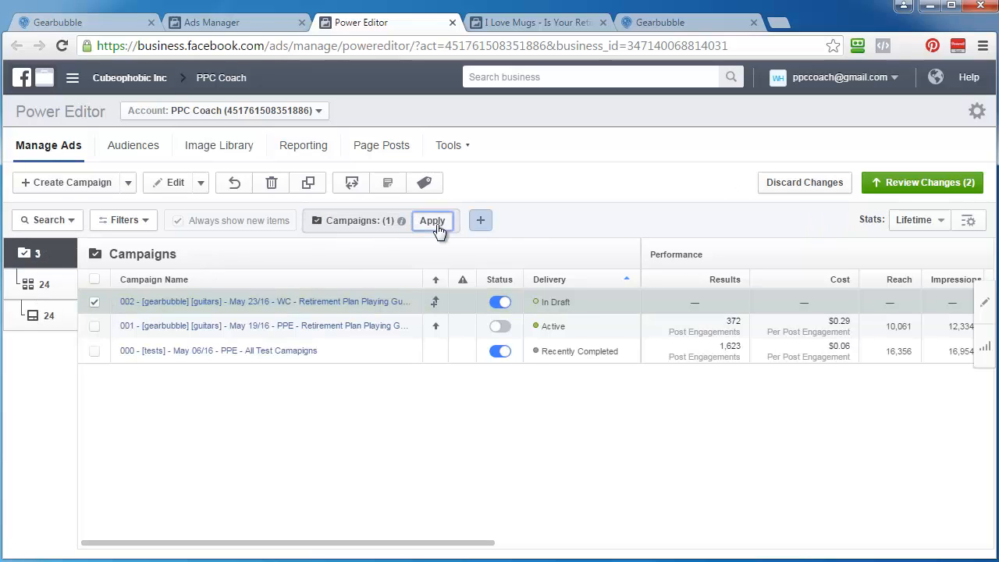
pyautogui.click(39, 285)
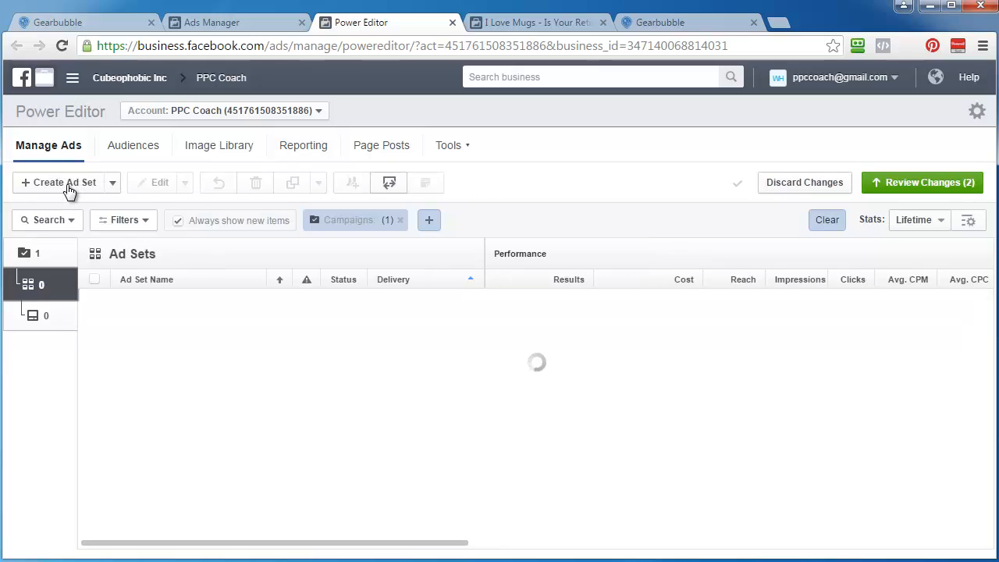
# Start a new ad set in the existing 002 WC campaign, reusing the copied Suhr Guitars name with number 006 and date May 23/16.
pyautogui.click(67, 187)
pyautogui.click(403, 297)
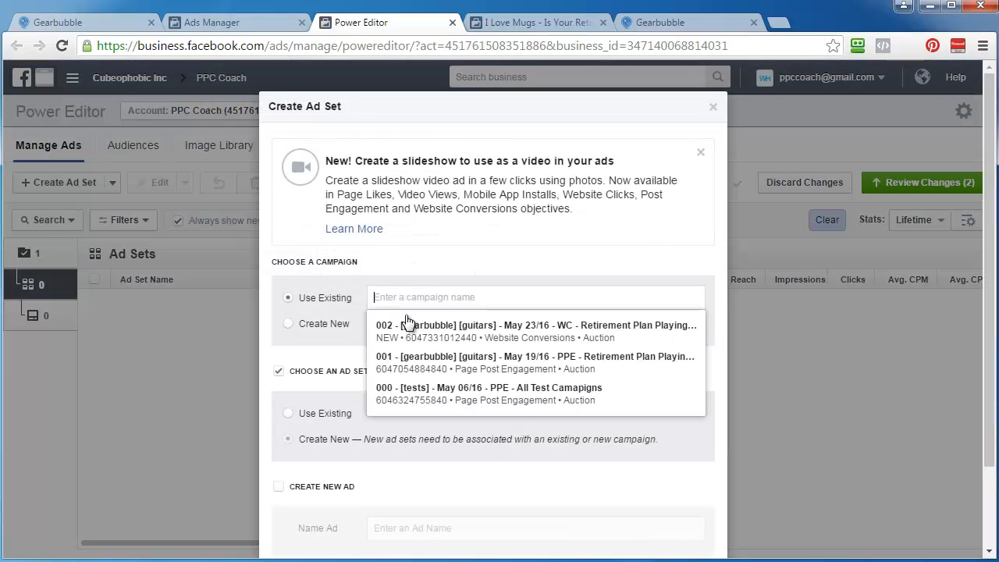
pyautogui.click(405, 330)
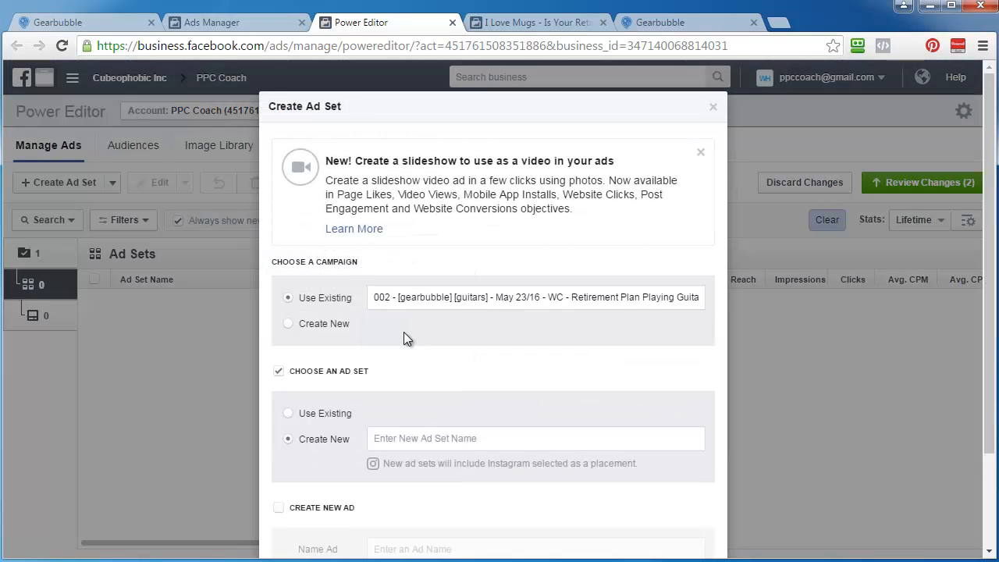
pyautogui.rightClick(394, 438)
pyautogui.click(471, 310)
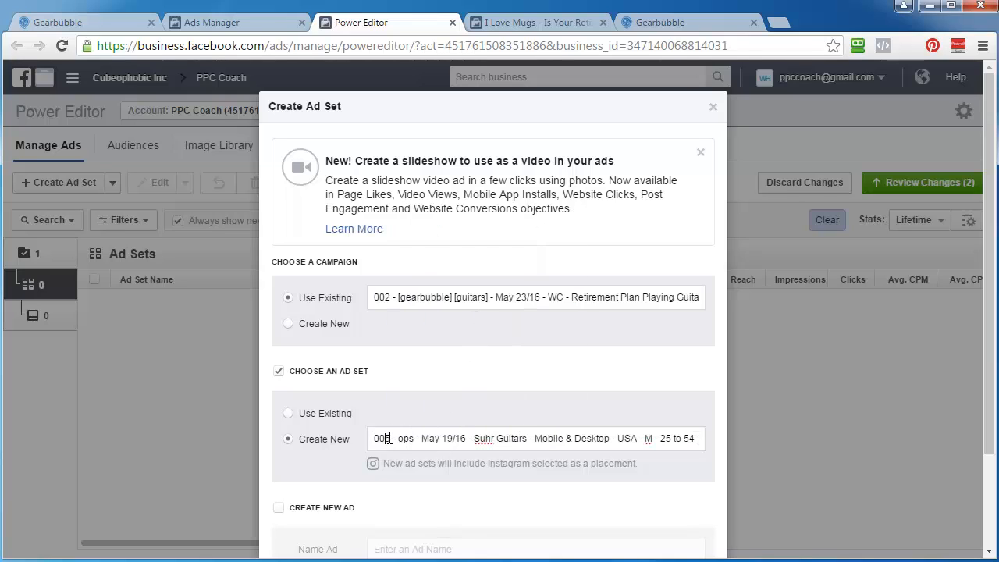
pyautogui.write('6')
pyautogui.write('23')
# Review the reach, reactions, shares and comments on the I Love Mugs guitar mug post.
pyautogui.click(522, 26)
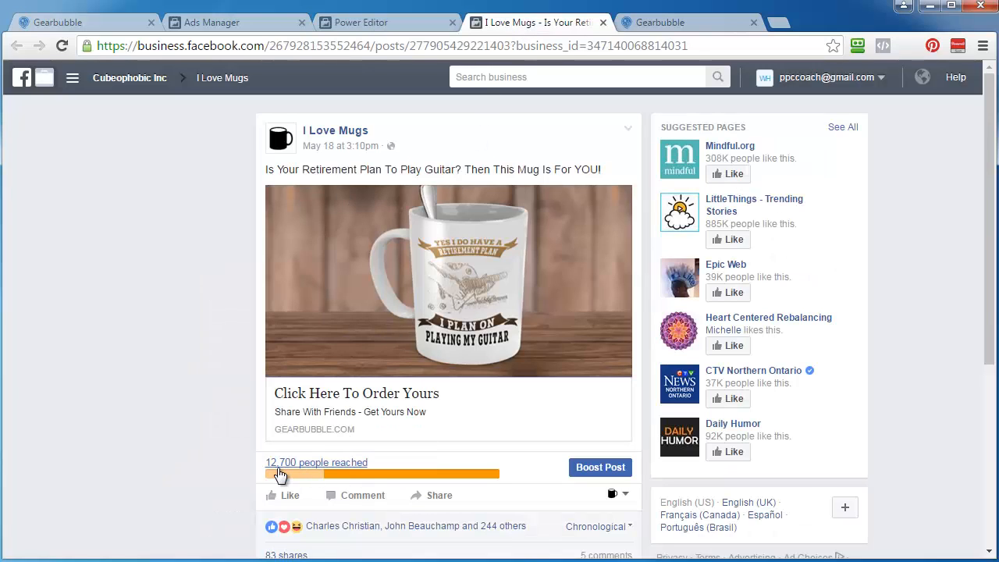
pyautogui.scroll(-2, 271, 487)
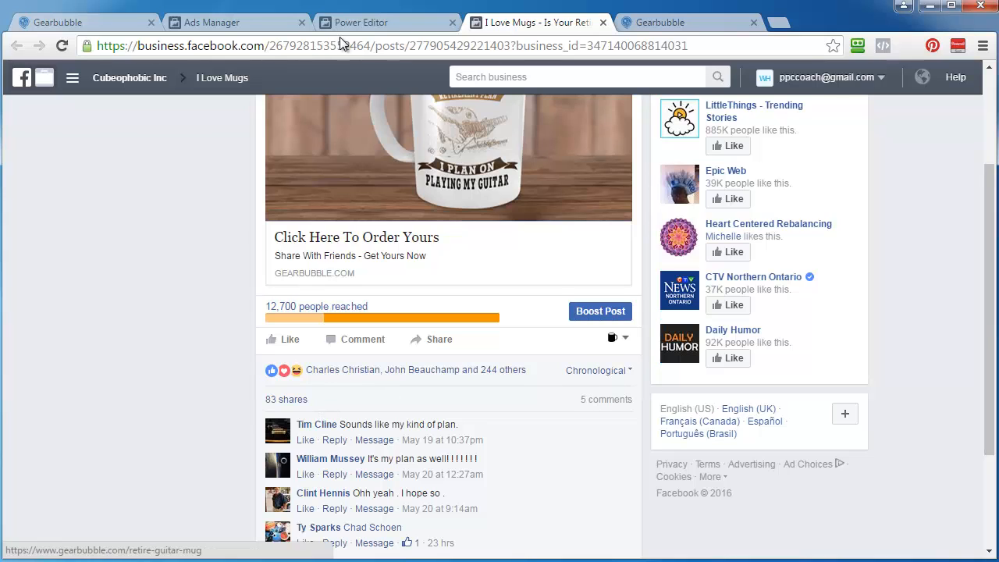
# Finish reading the mug post's comments, then switch to Ads Manager and open the ad sets of the 001 PPE guitar mug campaign.
pyautogui.scroll(-2, 440, 286)
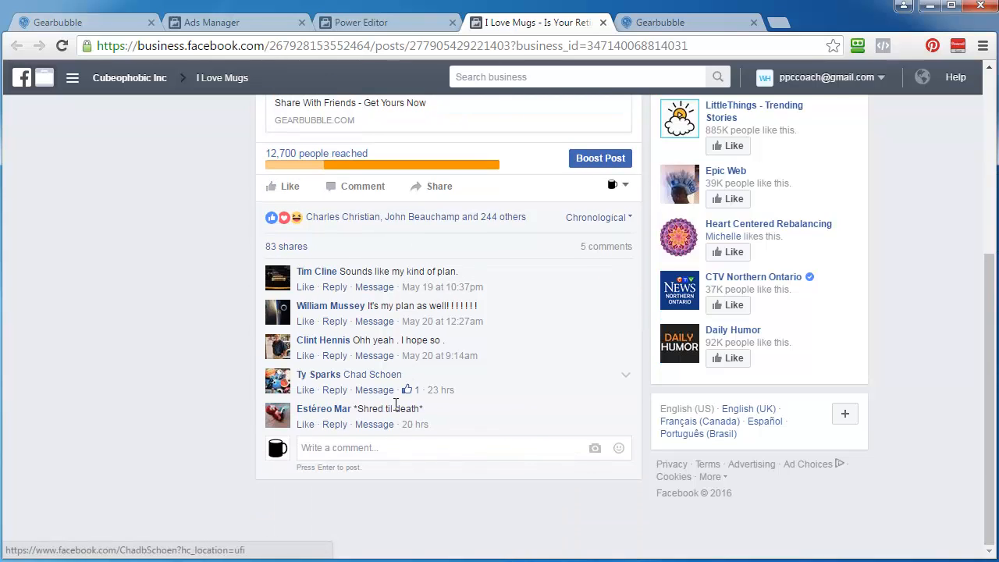
pyautogui.scroll(2, 191, 335)
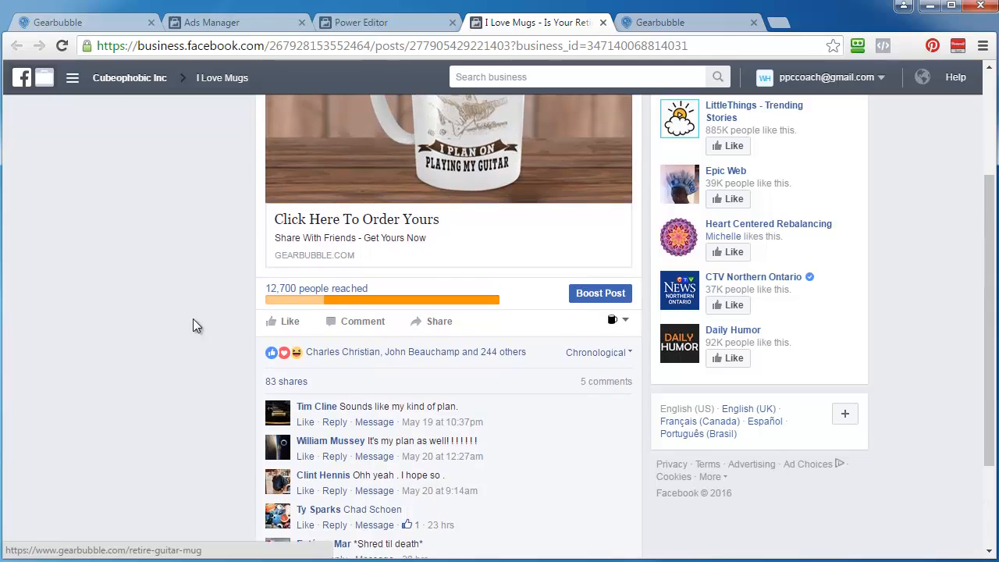
pyautogui.click(229, 24)
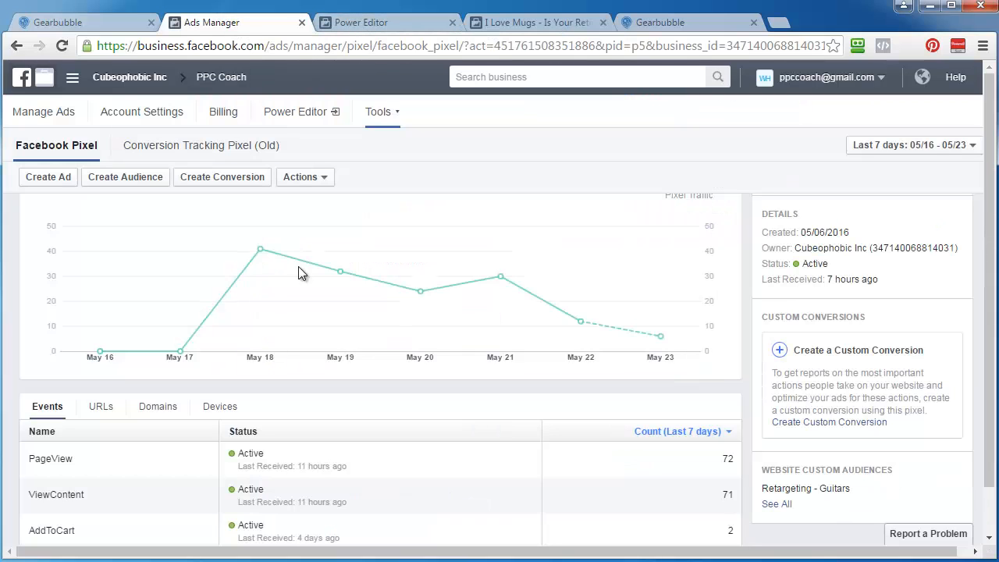
pyautogui.click(525, 145)
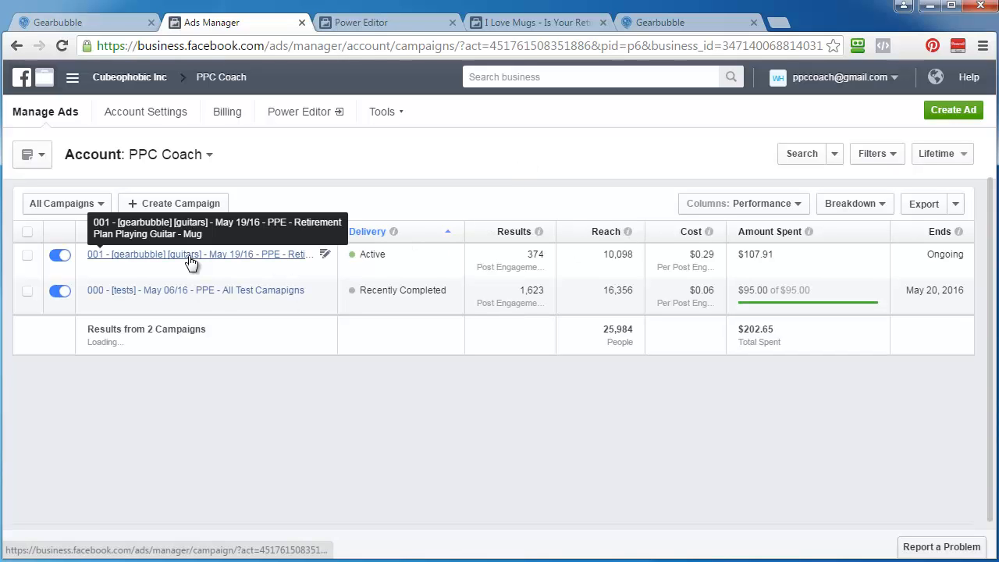
pyautogui.click(191, 262)
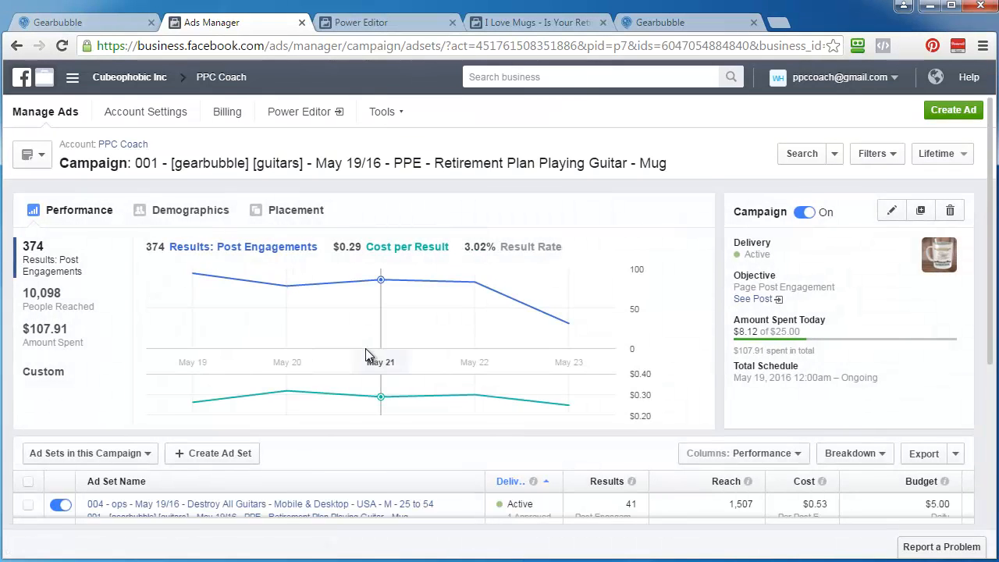
pyautogui.scroll(-3, 366, 348)
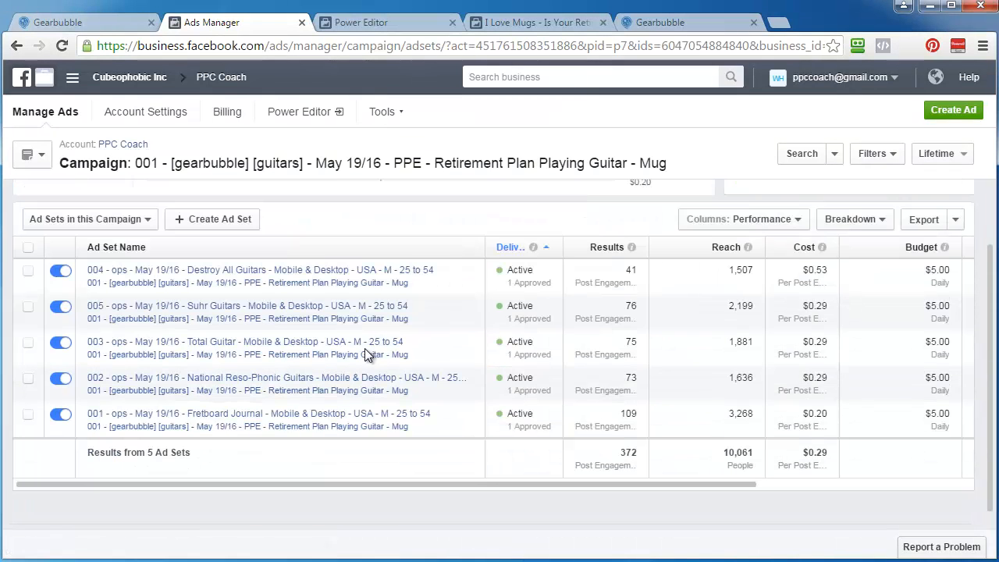
# Show the ad sets with the Funnel Check column preset and make that preset the default.
pyautogui.click(778, 224)
pyautogui.click(759, 394)
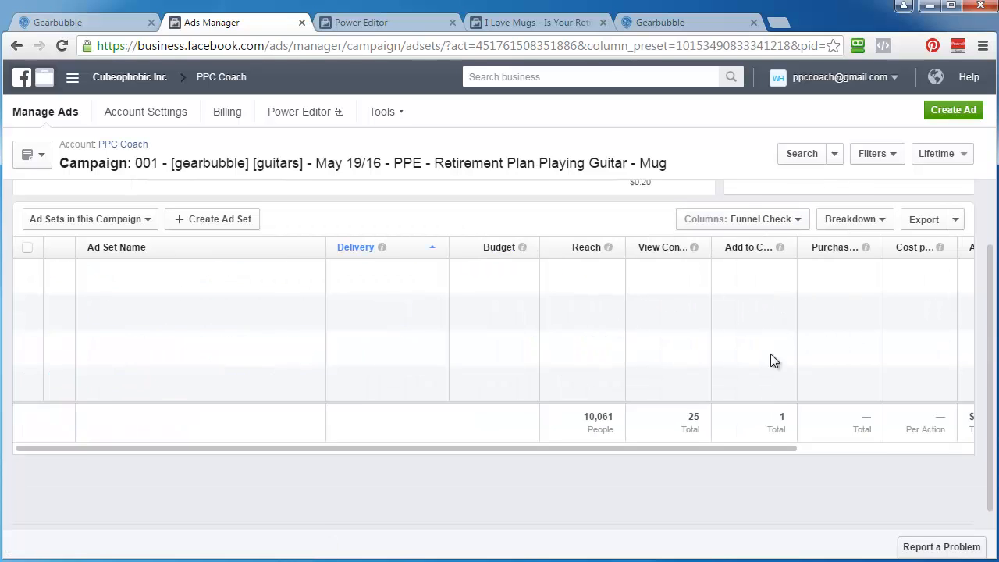
pyautogui.click(772, 223)
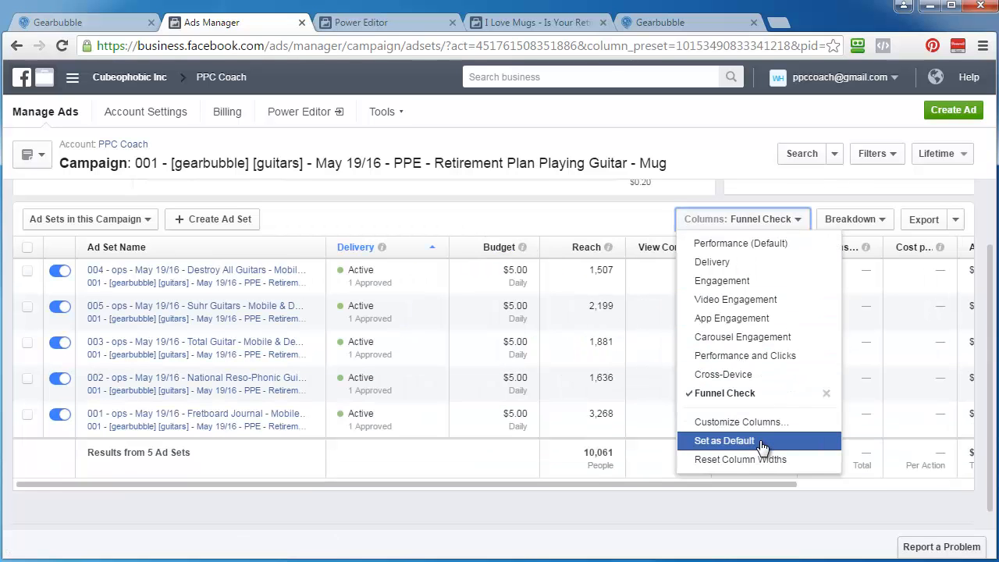
pyautogui.click(759, 438)
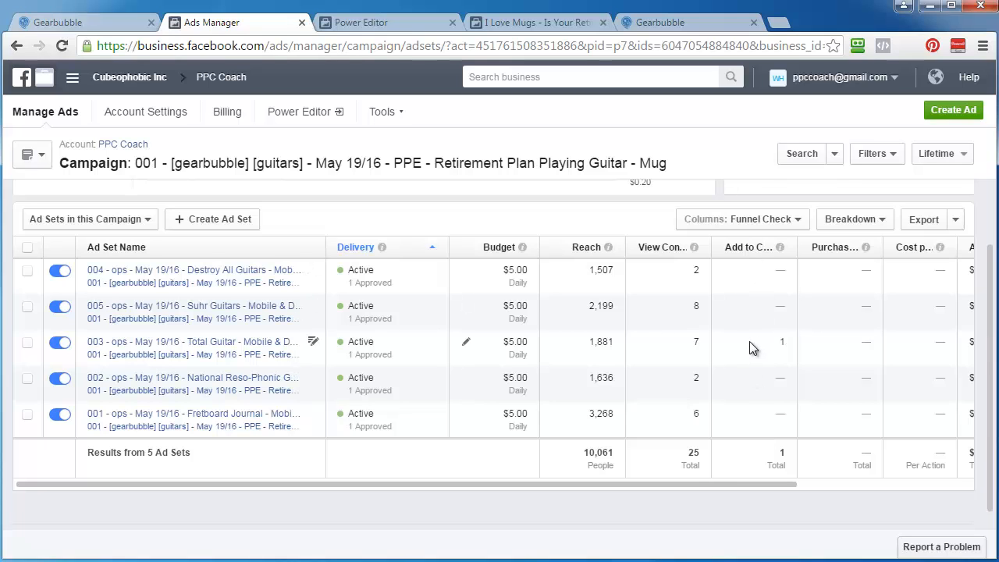
# Examine the 003 Total Guitar ad set's optimization, full targeting, placement and daily reach, and check the mug's hops on Gearbubble.
pyautogui.click(154, 343)
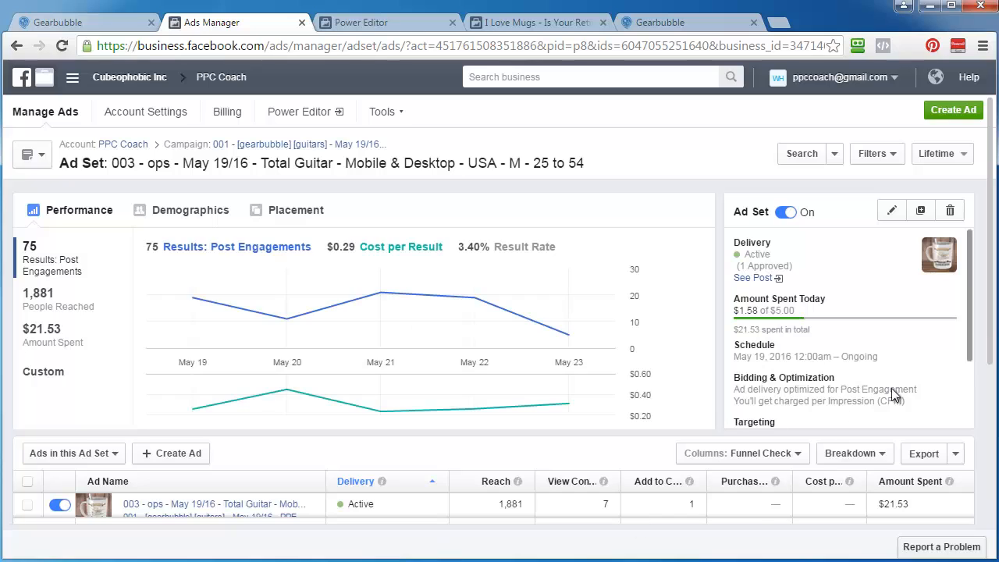
pyautogui.moveTo(969, 336); pyautogui.dragTo(965, 422)
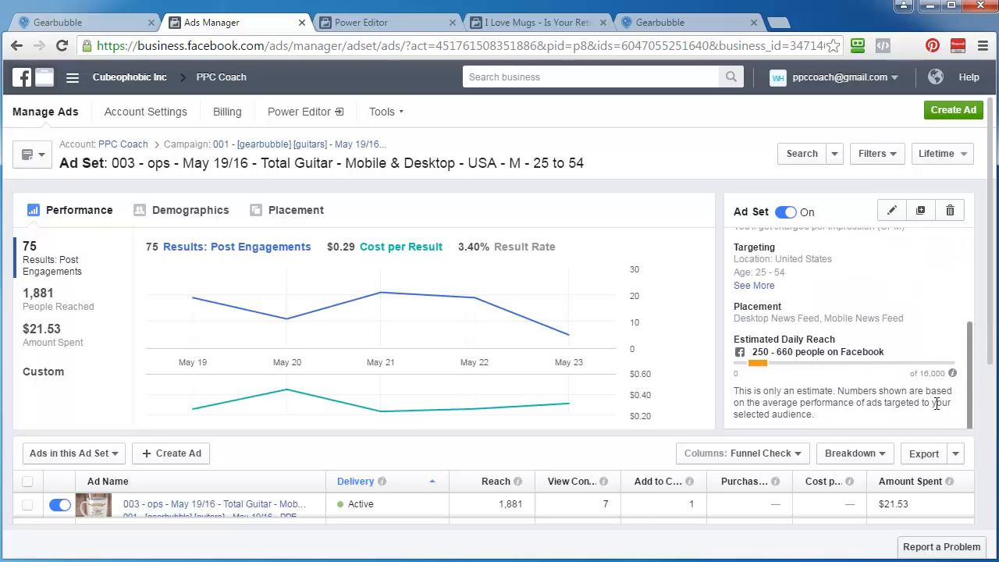
pyautogui.scroll(1, 895, 376)
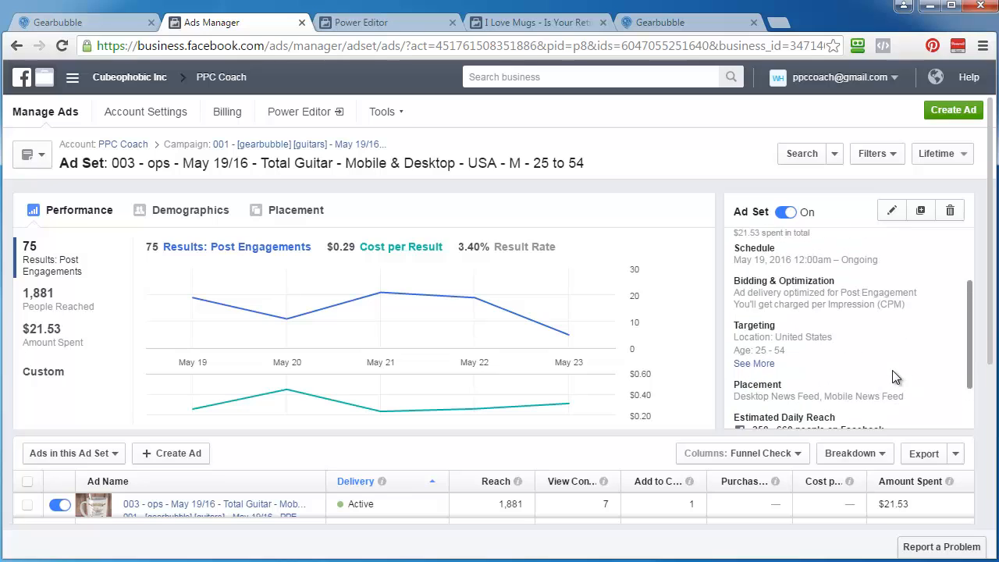
pyautogui.click(769, 364)
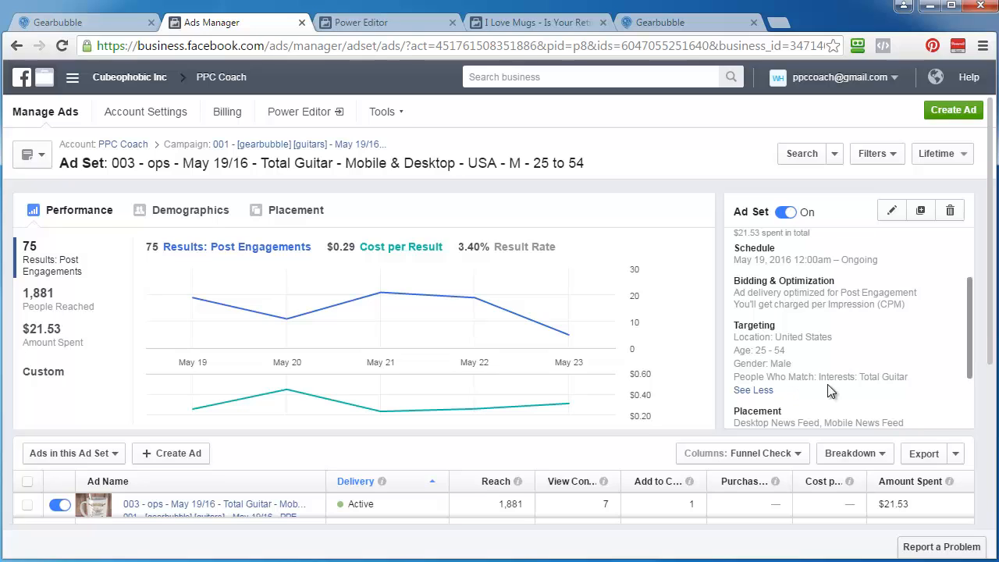
pyautogui.moveTo(964, 344); pyautogui.dragTo(983, 297)
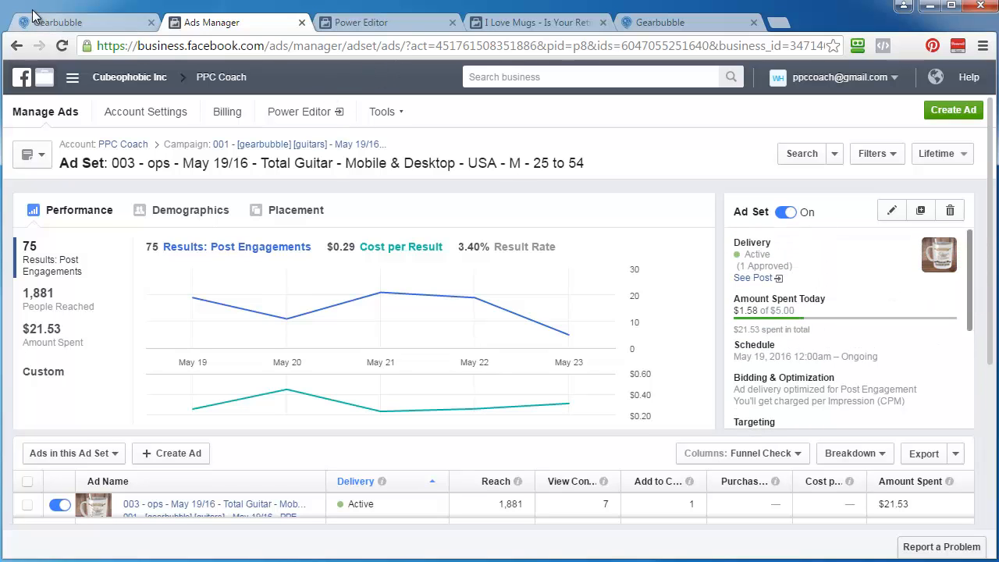
pyautogui.click(70, 23)
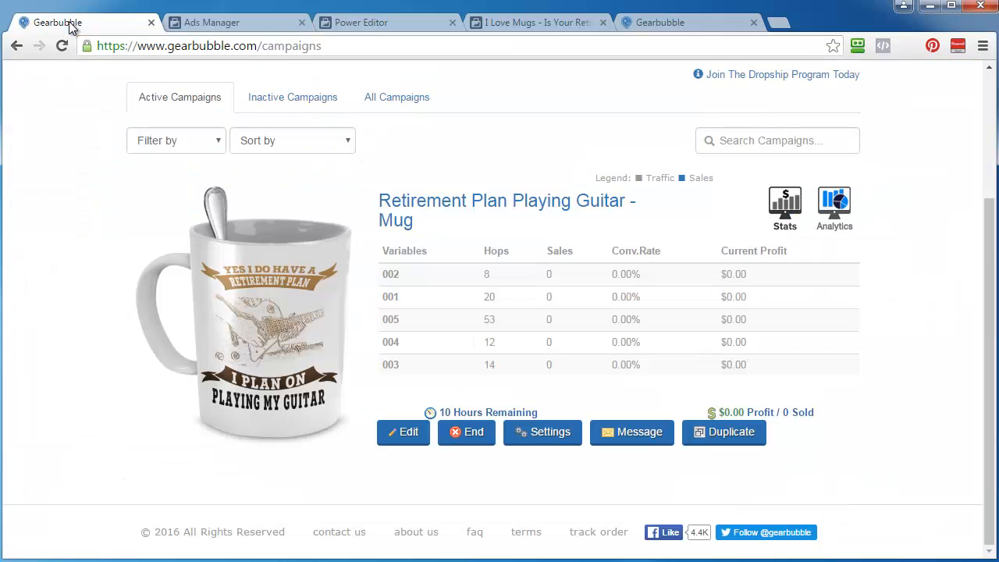
# In Power Editor, rename the new ad set as "006 - ops - May 23/16 - Total Guitar - Mobile - USA - M - 25 to 54" and create it.
pyautogui.click(376, 23)
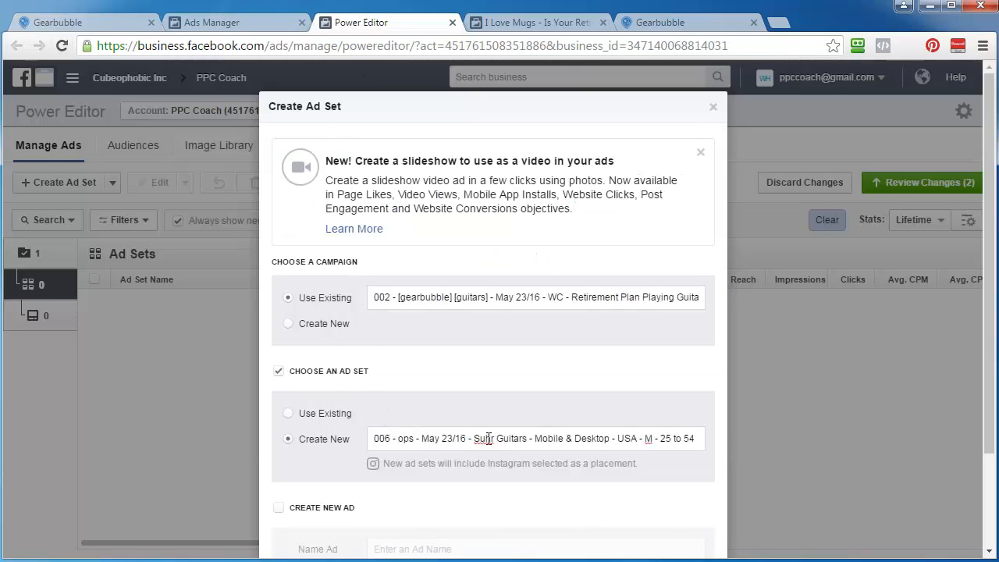
pyautogui.moveTo(493, 441); pyautogui.dragTo(526, 439)
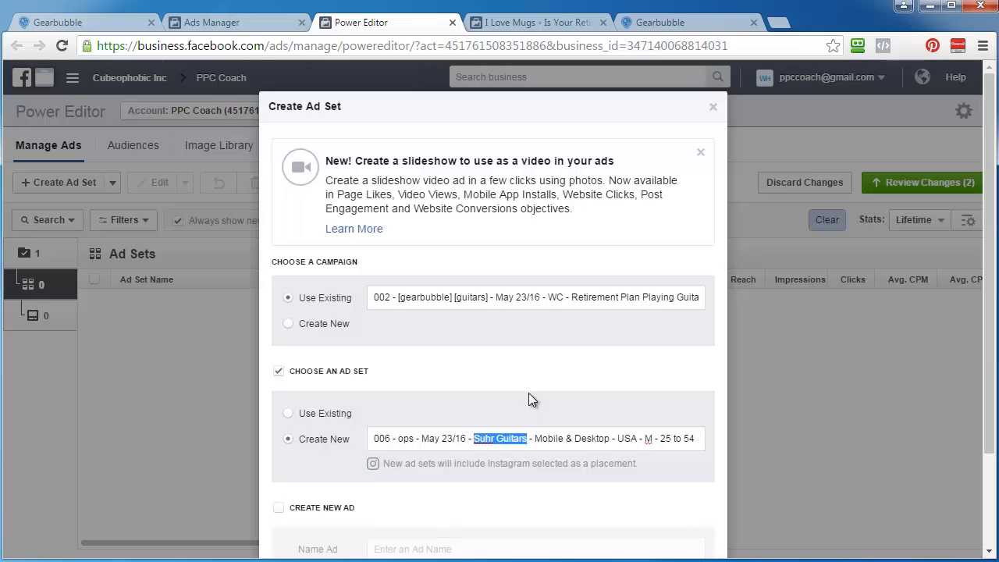
pyautogui.write('Total Guitar')
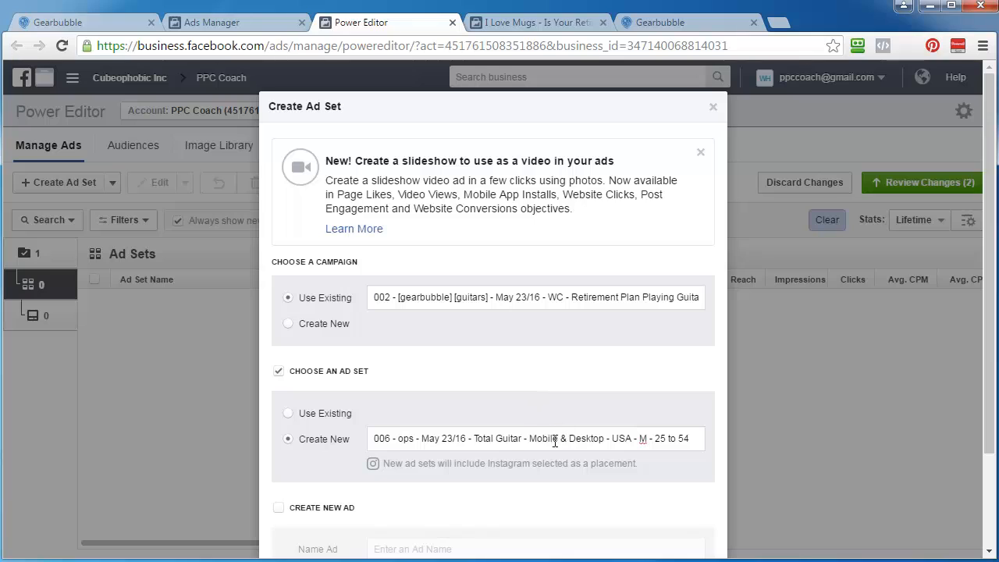
pyautogui.moveTo(561, 438); pyautogui.dragTo(602, 438)
pyautogui.press('BackSpace')
pyautogui.scroll(-2, 595, 412)
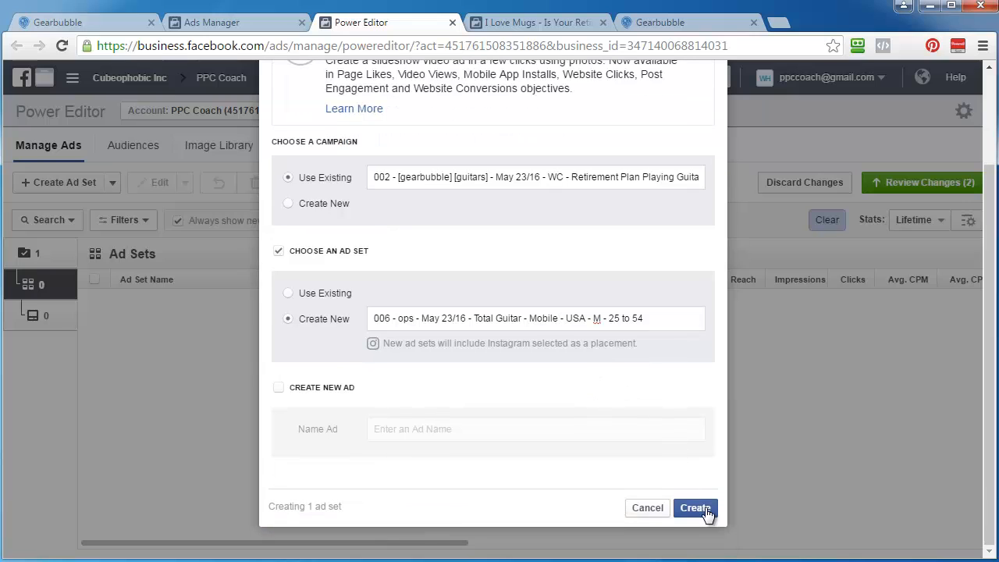
pyautogui.click(704, 509)
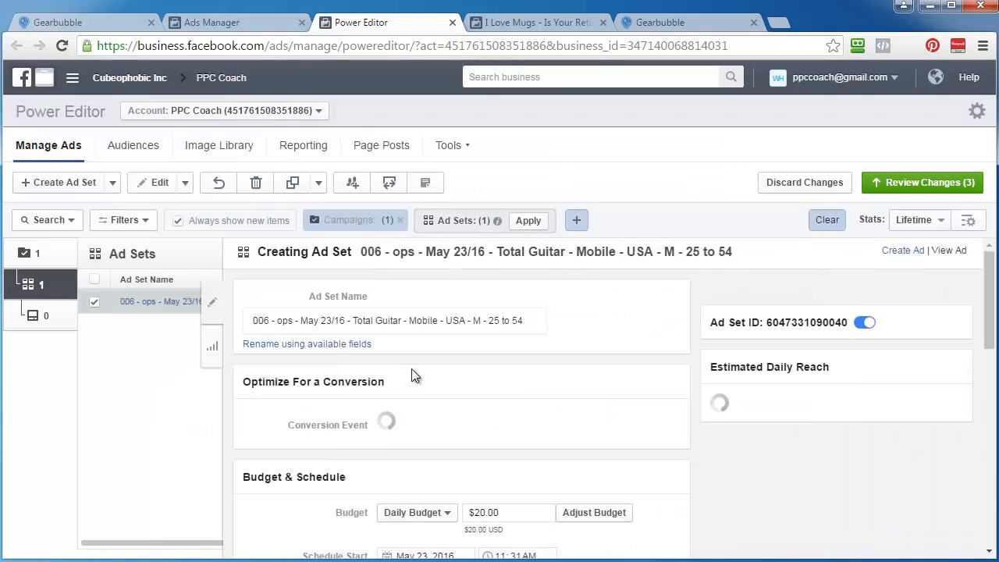
# Optimize the Total Guitar ad set for the View Content conversion event and set its daily budget to $5.00.
pyautogui.click(437, 429)
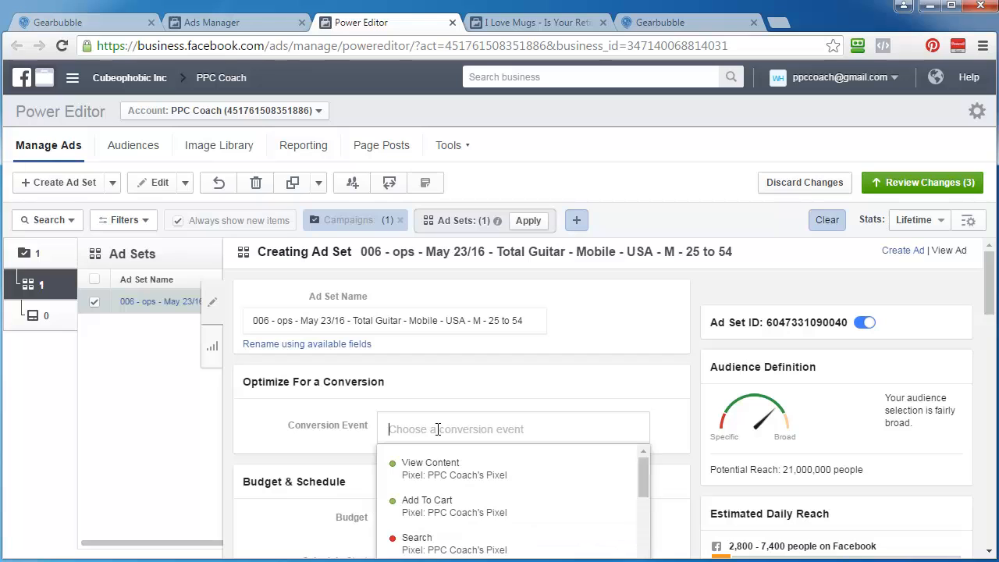
pyautogui.scroll(-2, 368, 423)
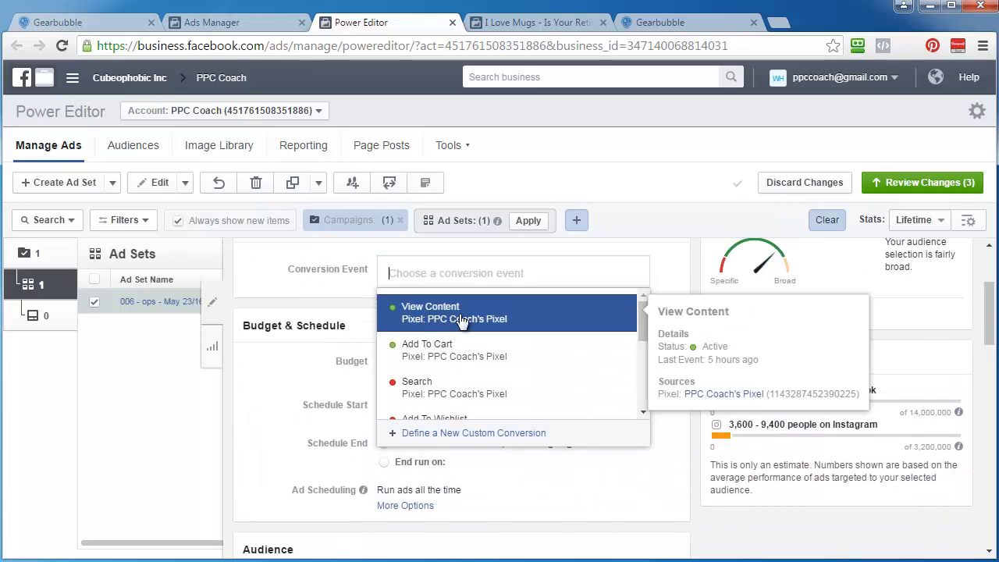
pyautogui.click(462, 321)
pyautogui.click(515, 398)
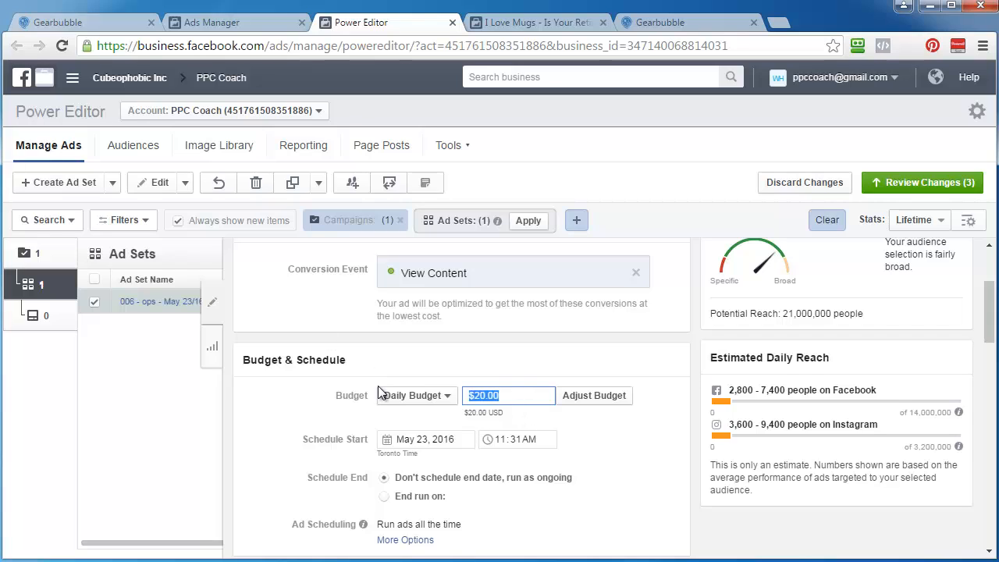
pyautogui.click(512, 394)
pyautogui.write('5')
pyautogui.click(490, 361)
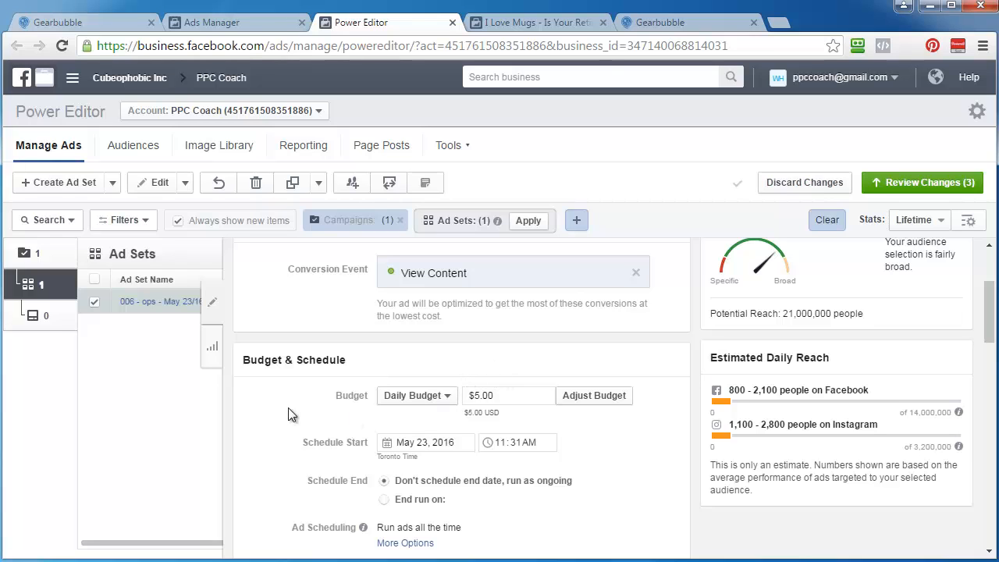
# Replace Canada with United States as the ad set's audience location.
pyautogui.scroll(-3, 265, 447)
pyautogui.scroll(-2, 264, 447)
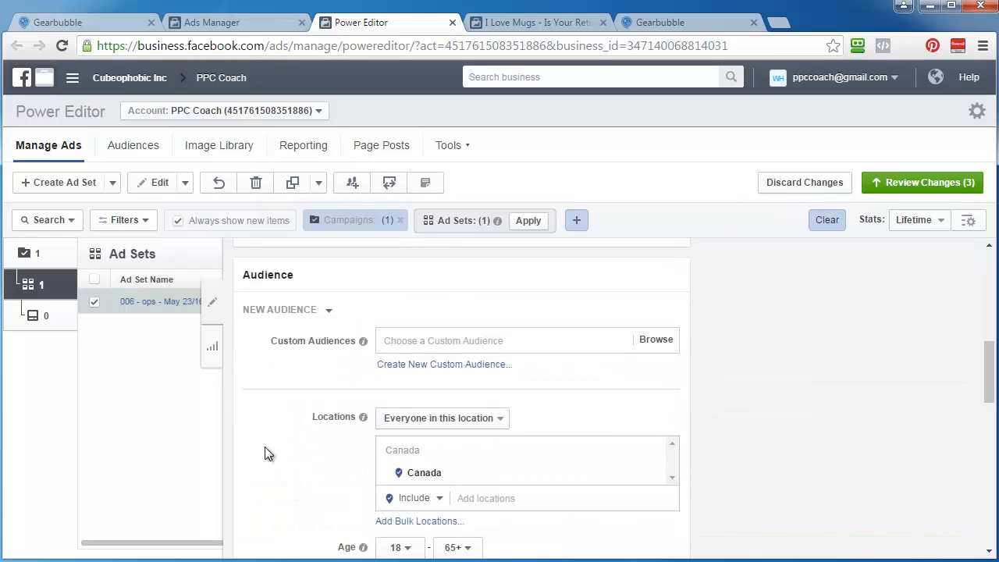
pyautogui.scroll(-1, 265, 446)
pyautogui.click(652, 320)
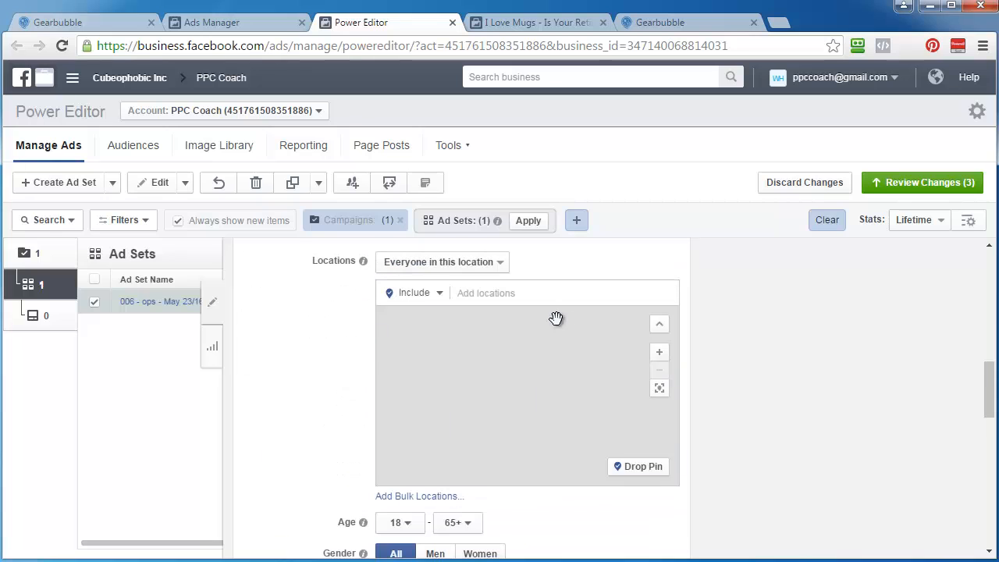
pyautogui.click(517, 294)
pyautogui.write('united')
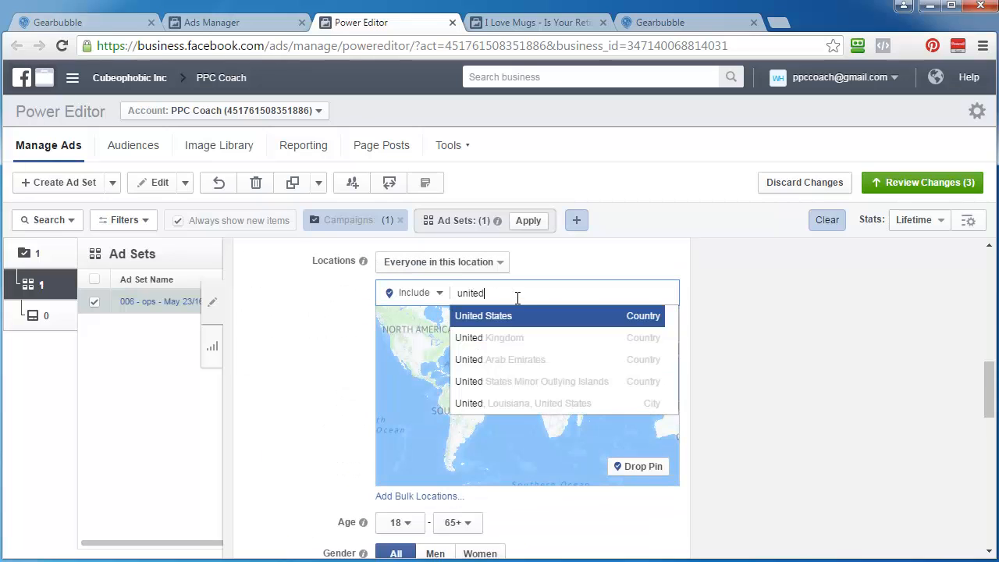
pyautogui.press('Return')
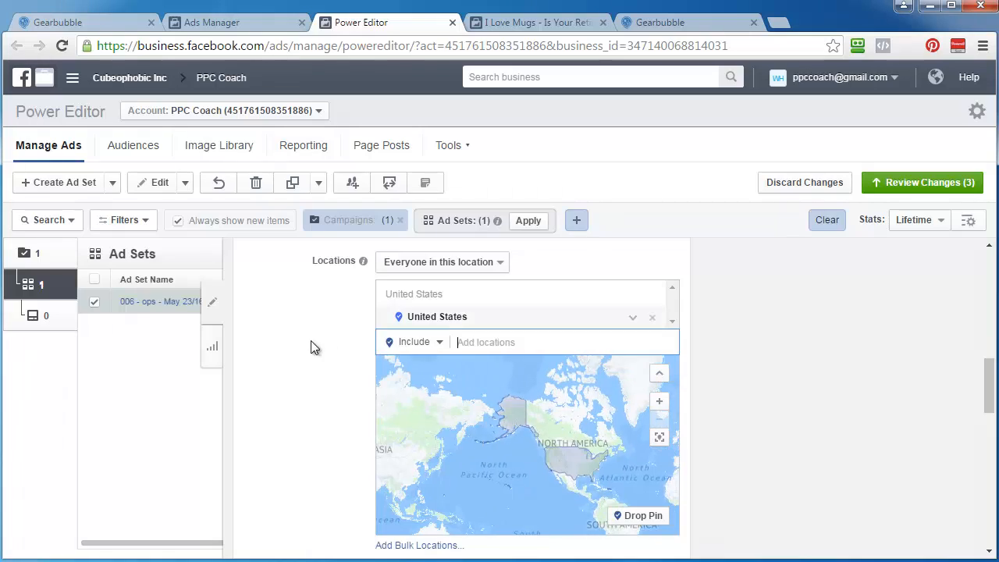
# Limit the ad set's audience to men aged 25 to 54.
pyautogui.scroll(-4, 291, 358)
pyautogui.click(400, 260)
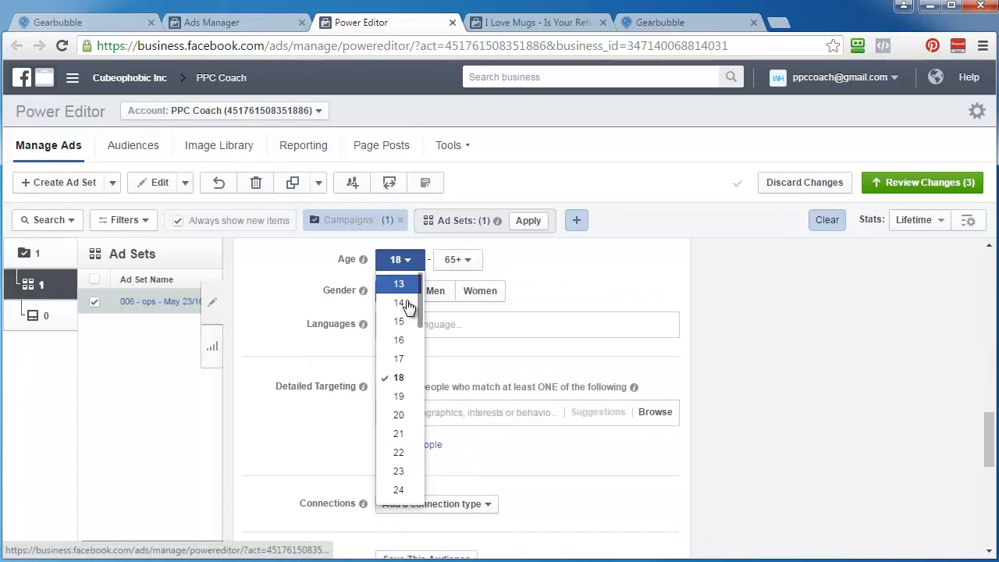
pyautogui.scroll(-2, 400, 431)
pyautogui.click(400, 430)
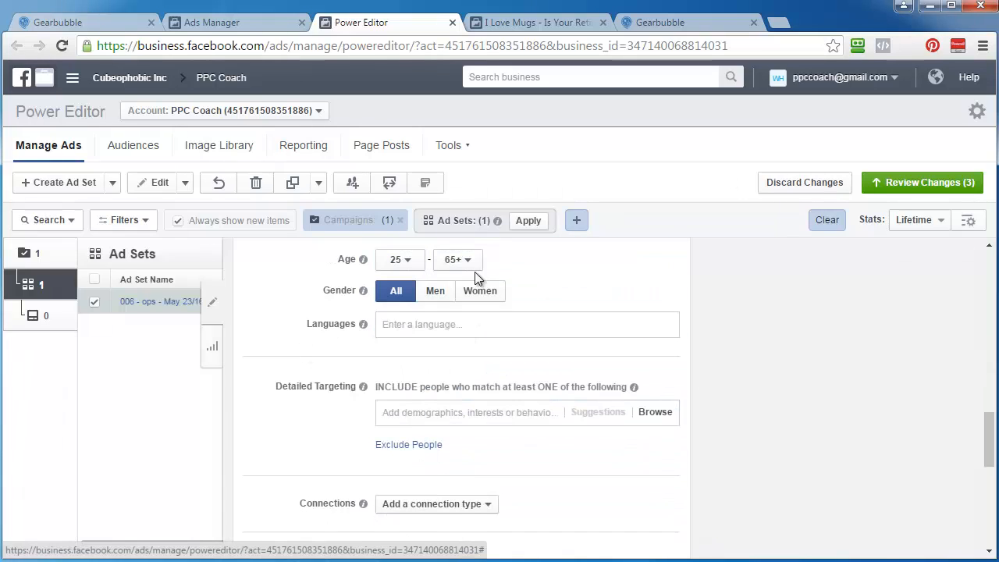
pyautogui.click(472, 266)
pyautogui.moveTo(474, 312); pyautogui.dragTo(476, 454)
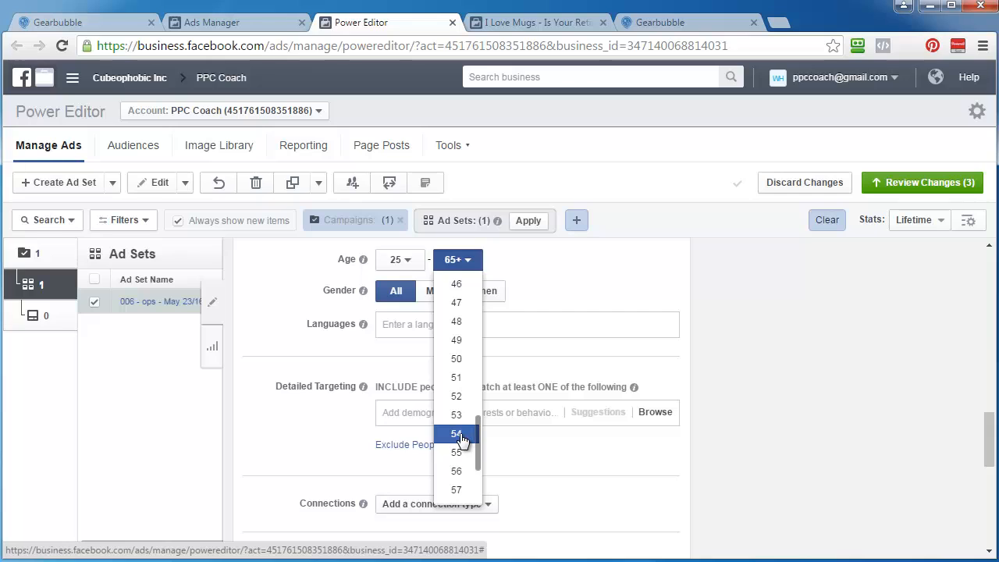
pyautogui.click(460, 435)
pyautogui.click(437, 294)
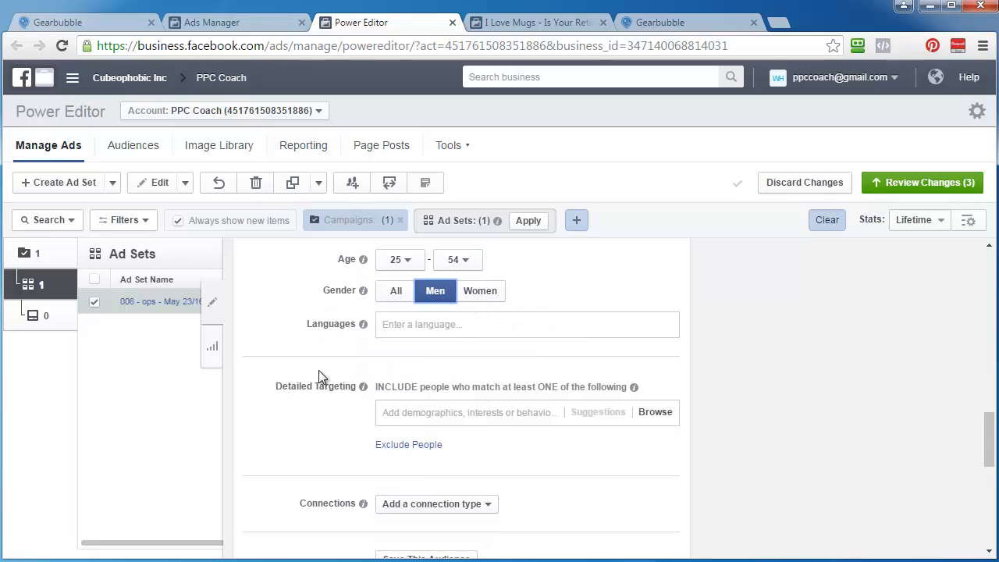
# Add the Total Guitar interest to the detailed targeting and check the ad set's potential and estimated daily reach.
pyautogui.click(400, 411)
pyautogui.write('total guitar')
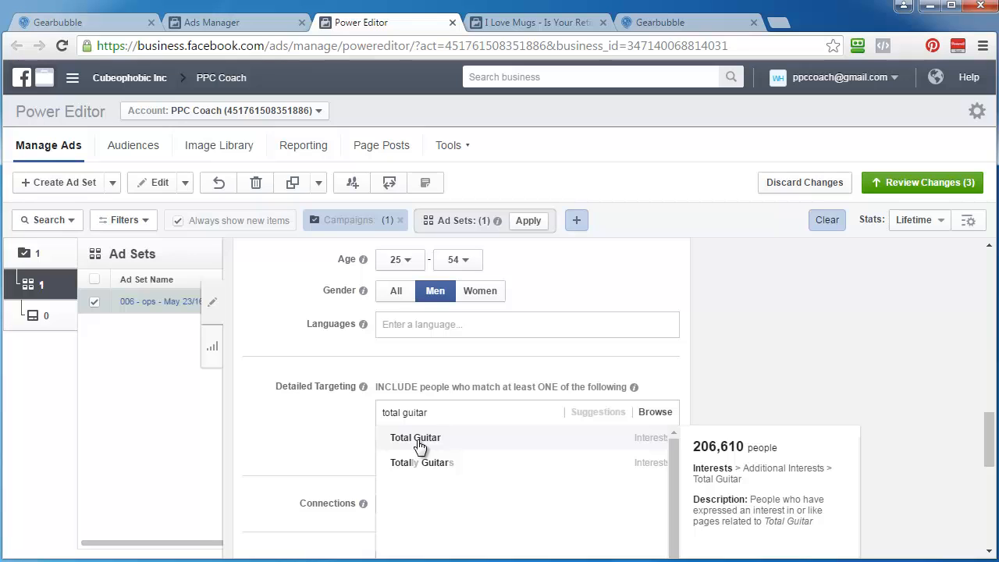
pyautogui.click(419, 441)
pyautogui.scroll(10, 305, 433)
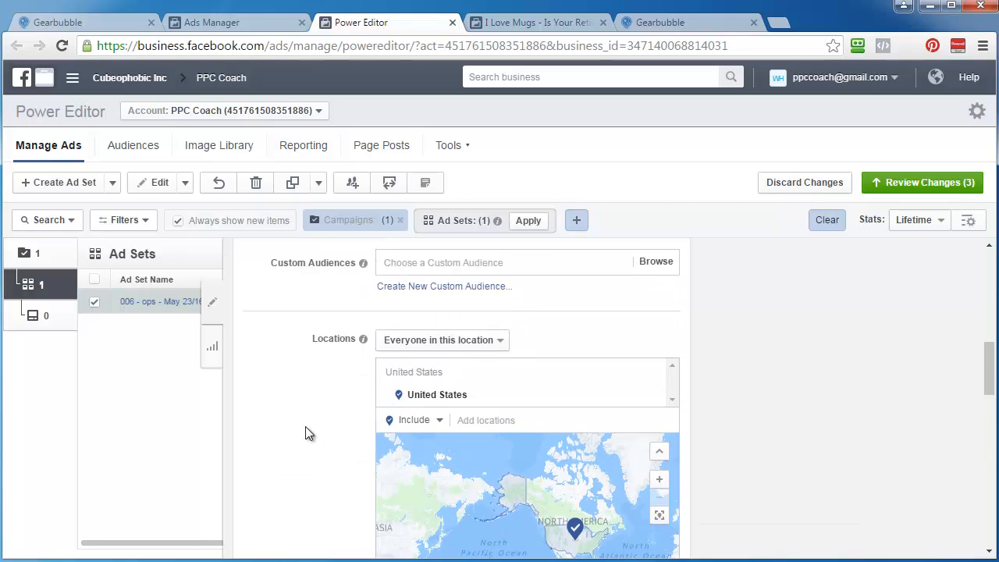
pyautogui.scroll(-2, 897, 437)
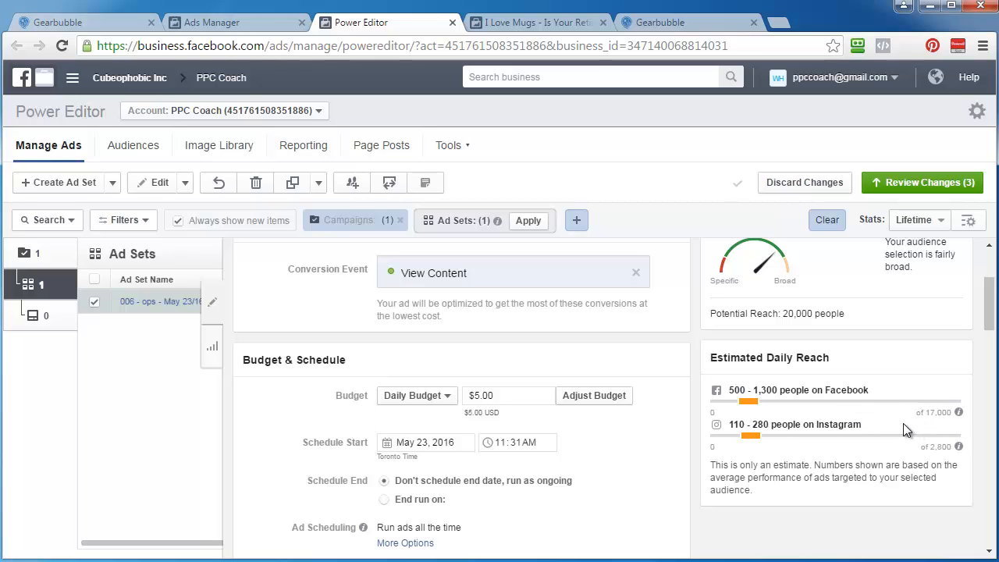
# Restrict the ad set's placements to Mobile News Feed only, excluding Instagram, Audience Network, Desktop News Feed and Desktop Right Column.
pyautogui.scroll(-8, 903, 423)
pyautogui.scroll(-6, 740, 411)
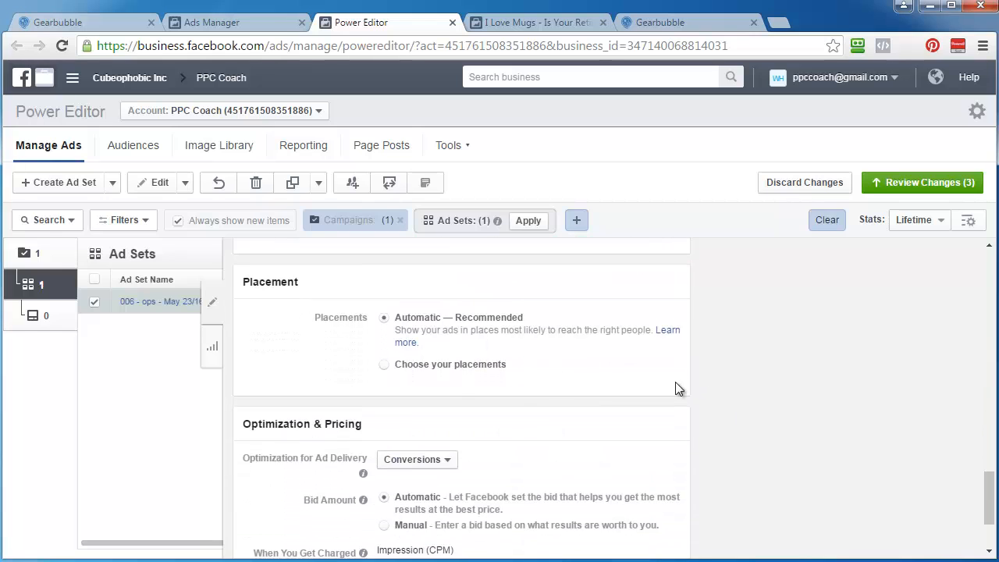
pyautogui.click(452, 365)
pyautogui.click(652, 438)
pyautogui.click(652, 477)
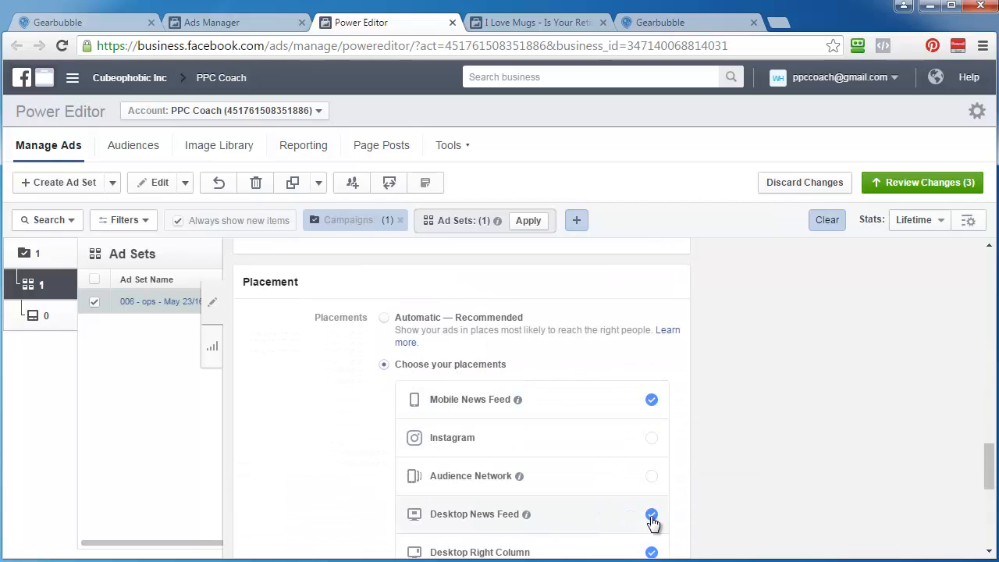
pyautogui.click(651, 515)
pyautogui.click(651, 551)
pyautogui.scroll(-4, 761, 445)
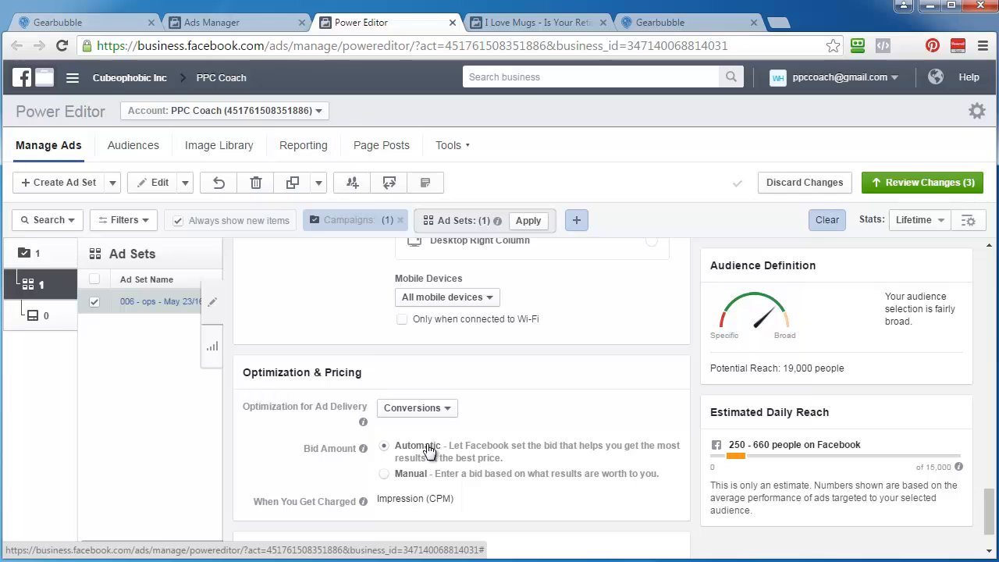
pyautogui.scroll(-1, 315, 443)
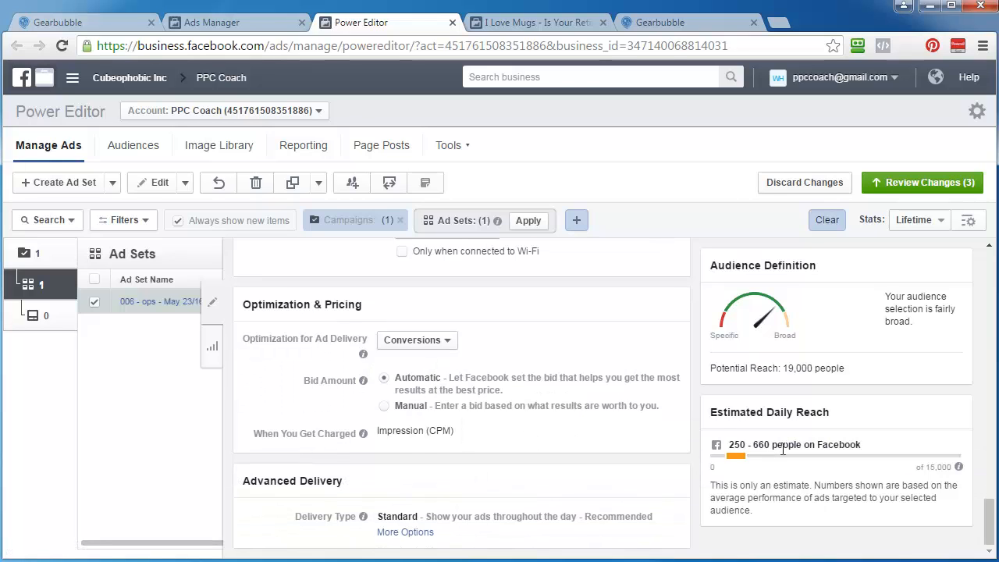
# Insert "View Content Pixel - Conversions - Auto" between "Mobile" and "USA" in the ad set's name.
pyautogui.scroll(15, 558, 429)
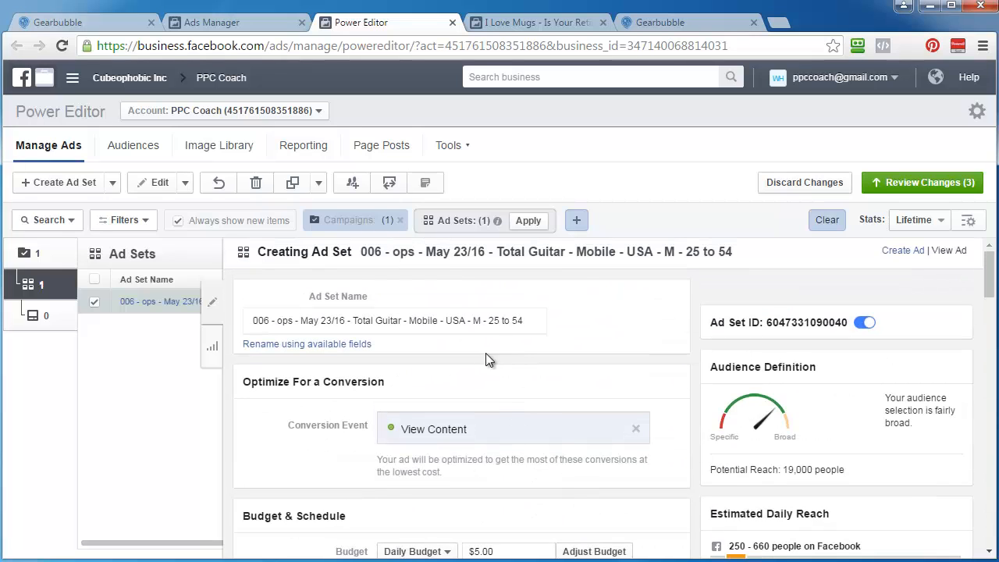
pyautogui.click(441, 321)
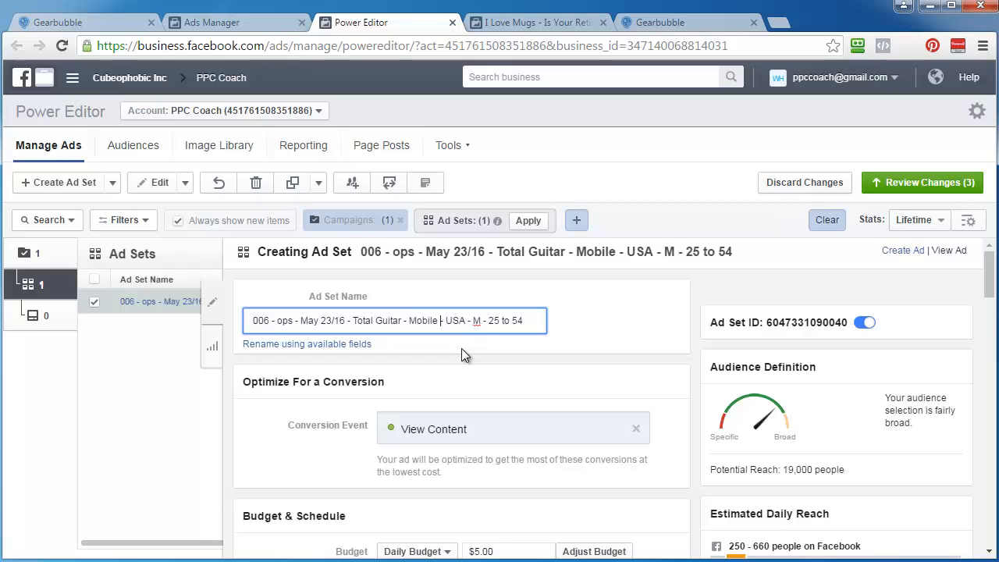
pyautogui.write('- View Contant')
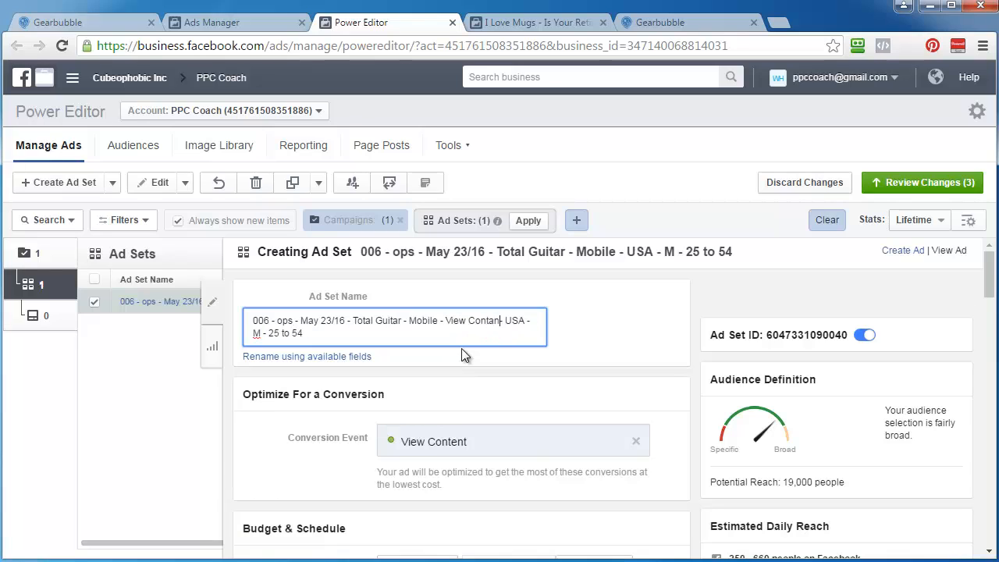
pyautogui.press('BackSpace')
pyautogui.press('BackSpace')
pyautogui.press('BackSpace')
pyautogui.press('BackSpace')
pyautogui.write('ent Pixel ')
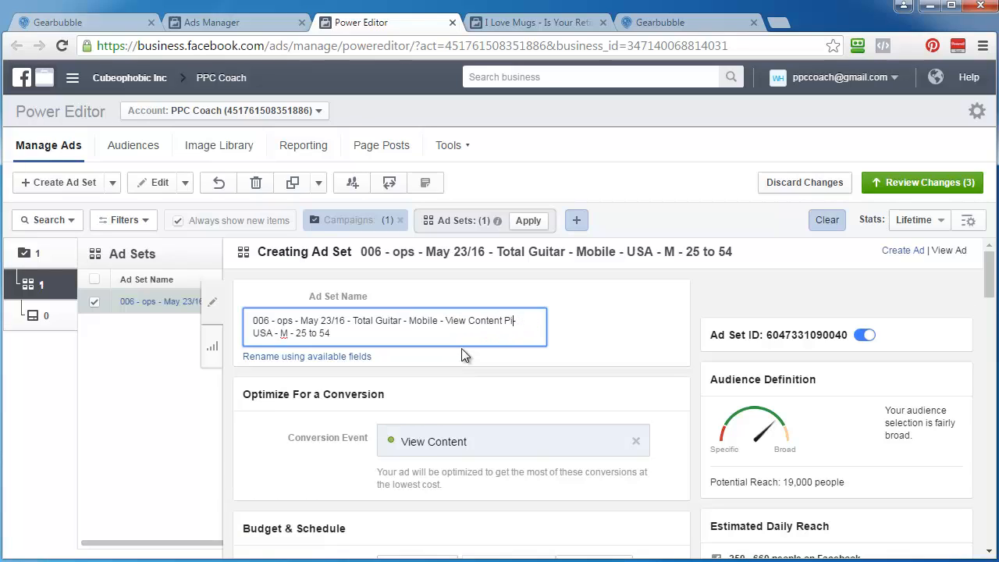
pyautogui.write('- C')
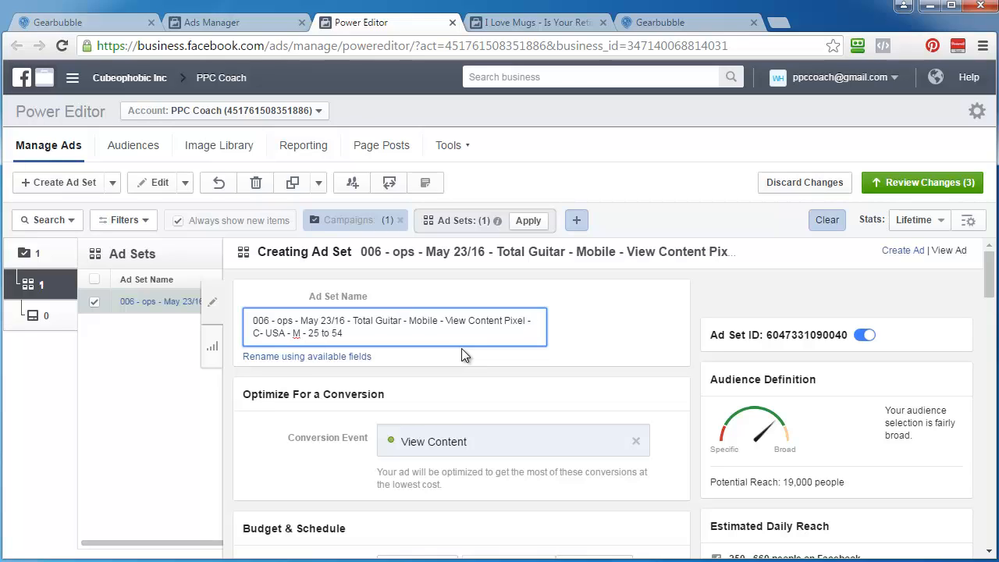
pyautogui.write('onvesrions')
pyautogui.press('BackSpace')
pyautogui.press('BackSpace')
pyautogui.press('BackSpace')
pyautogui.press('BackSpace')
pyautogui.press('BackSpace')
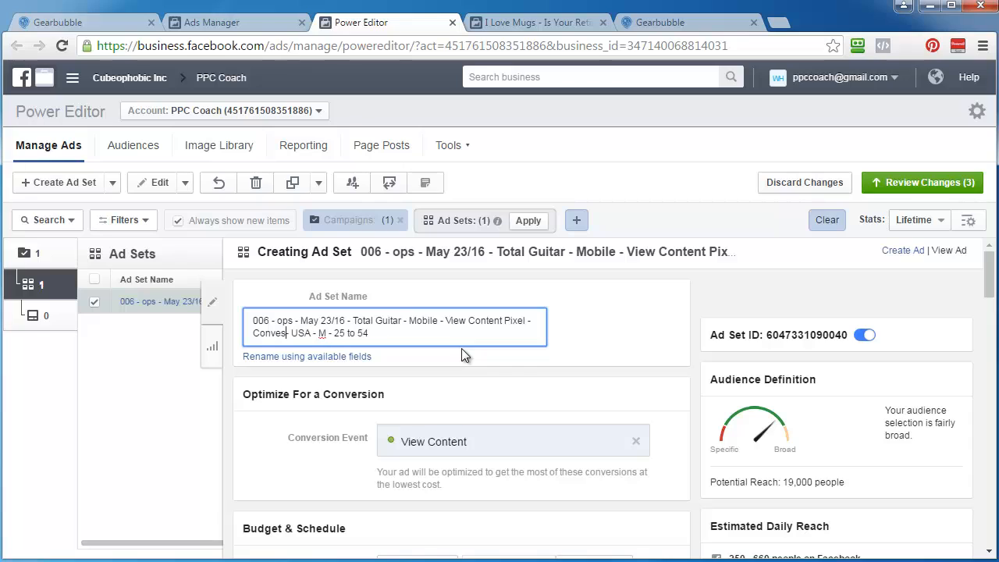
pyautogui.write('ions')
pyautogui.press('BackSpace')
pyautogui.press('BackSpace')
pyautogui.press('BackSpace')
pyautogui.press('BackSpace')
pyautogui.press('BackSpace')
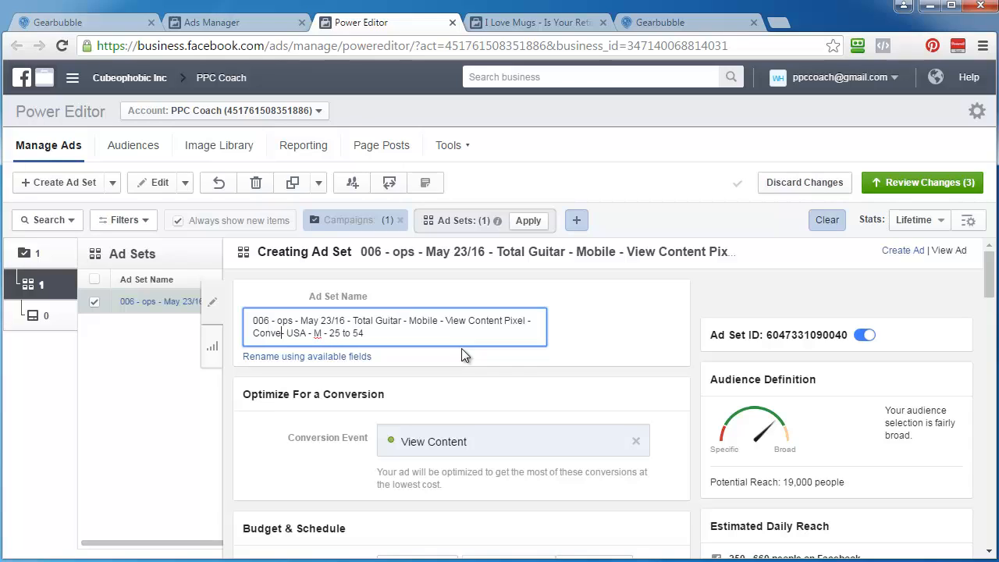
pyautogui.write('rsions - Auot')
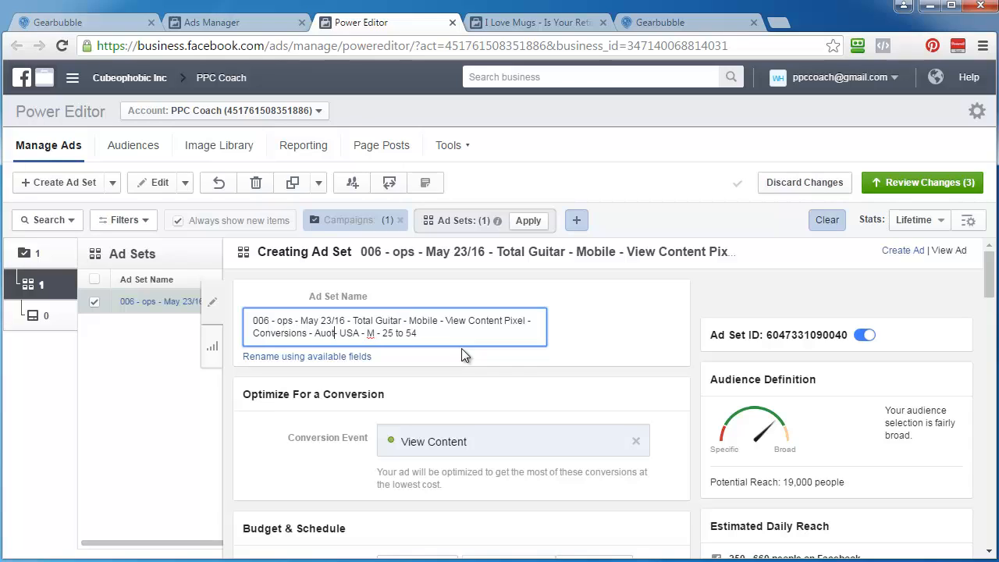
pyautogui.press('BackSpace')
pyautogui.press('BackSpace')
pyautogui.write('to -')
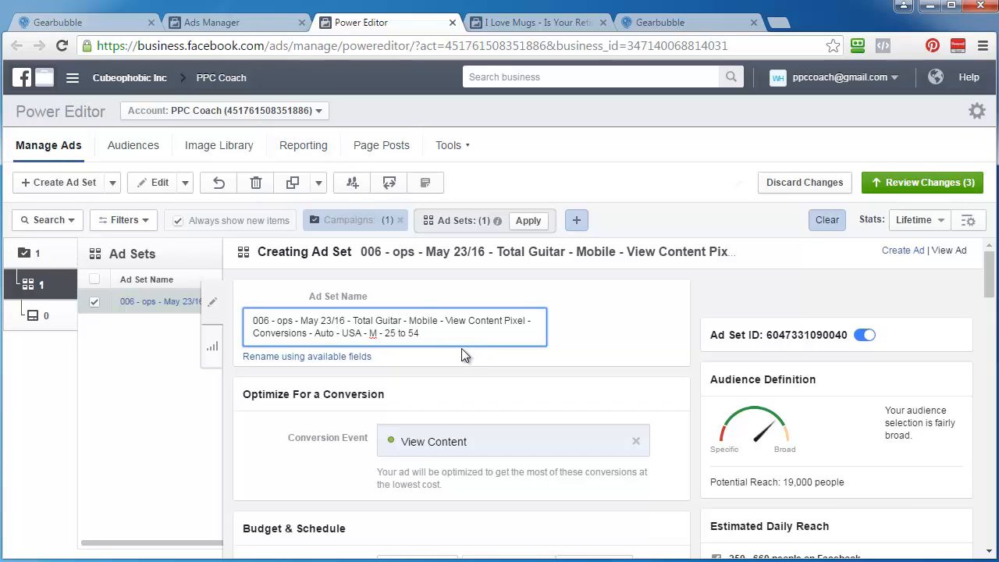
# Copy the ad set's full name to the clipboard.
pyautogui.tripleClick(358, 335)
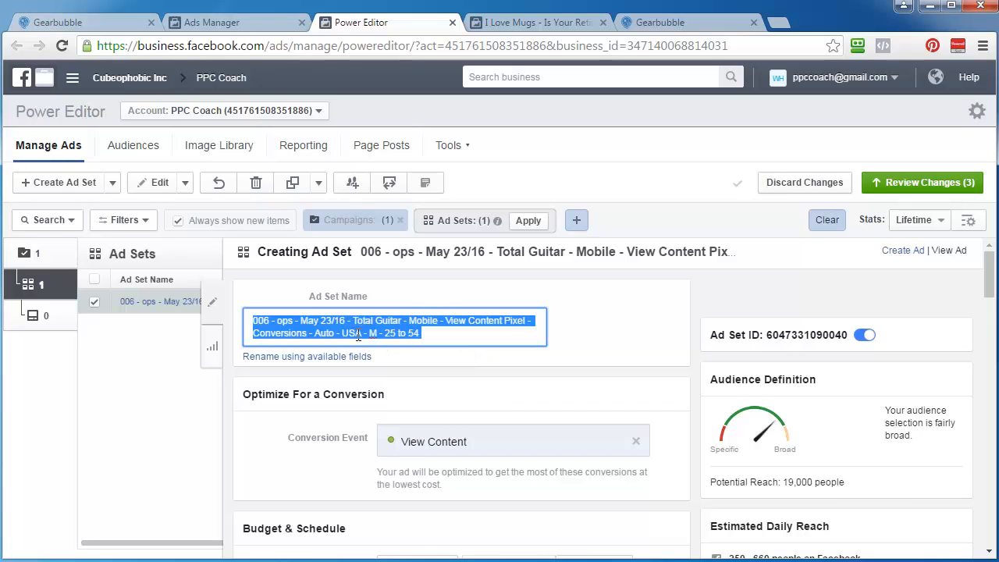
pyautogui.rightClick(364, 332)
pyautogui.click(419, 359)
pyautogui.click(634, 327)
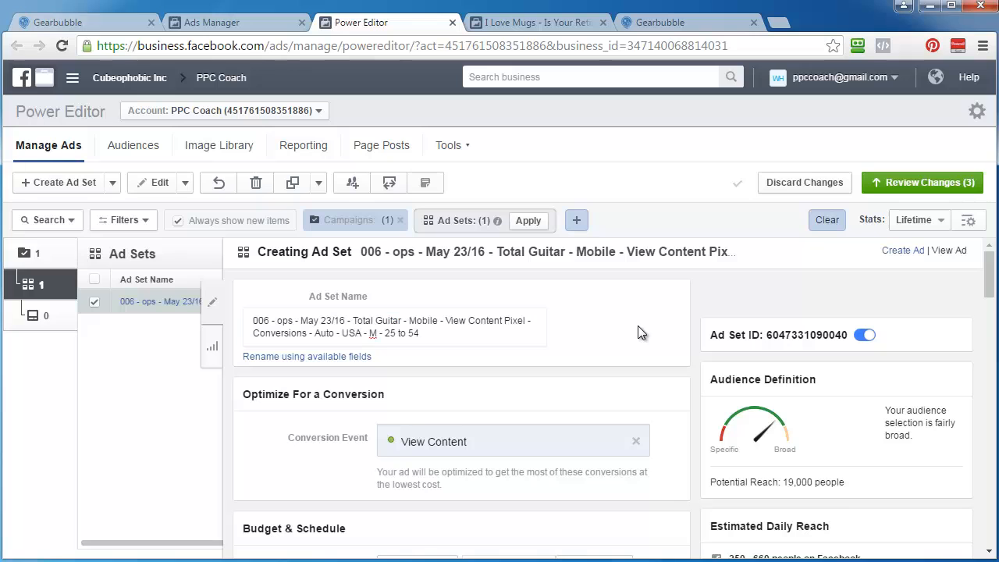
# Create an ad in the 002 Website Conversions campaign and the 006 Total Guitar ad set, pasting the copied ad set name as its name.
pyautogui.click(41, 321)
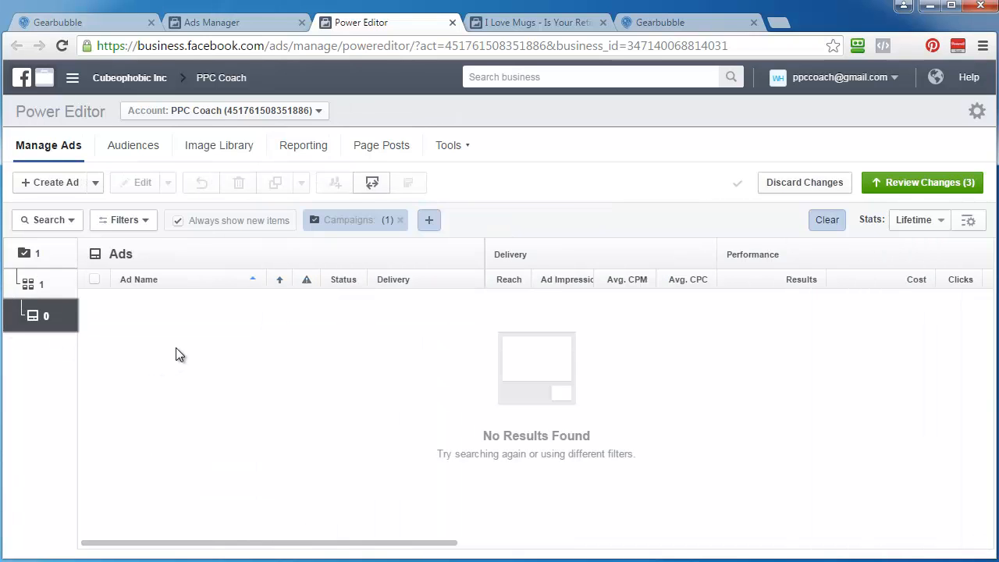
pyautogui.click(64, 187)
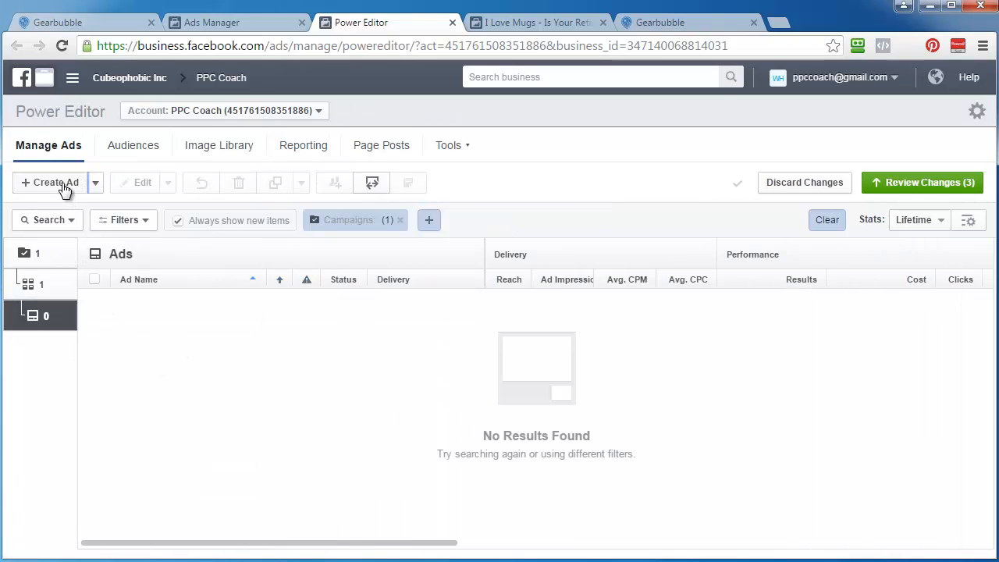
pyautogui.click(408, 293)
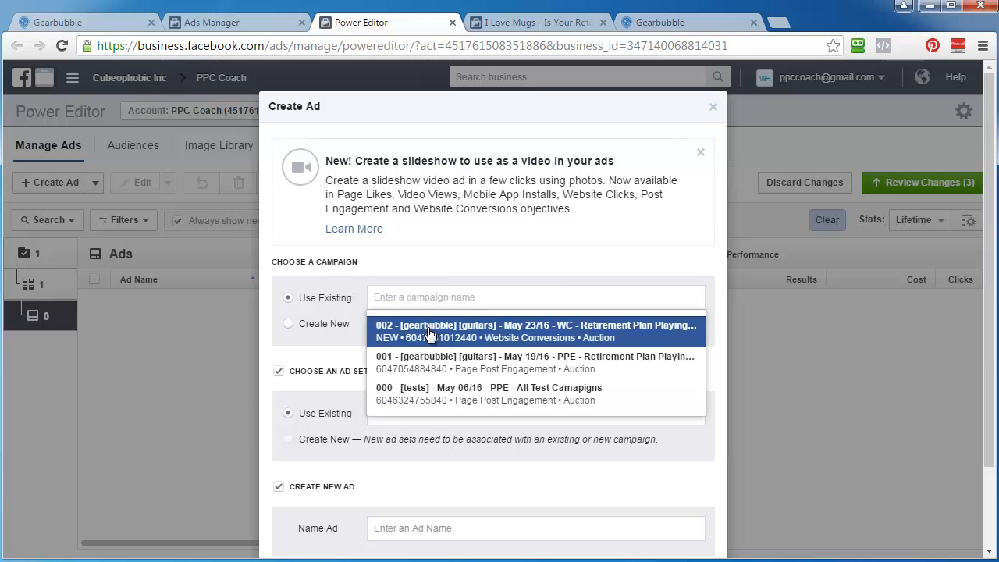
pyautogui.click(430, 331)
pyautogui.rightClick(397, 411)
pyautogui.click(397, 443)
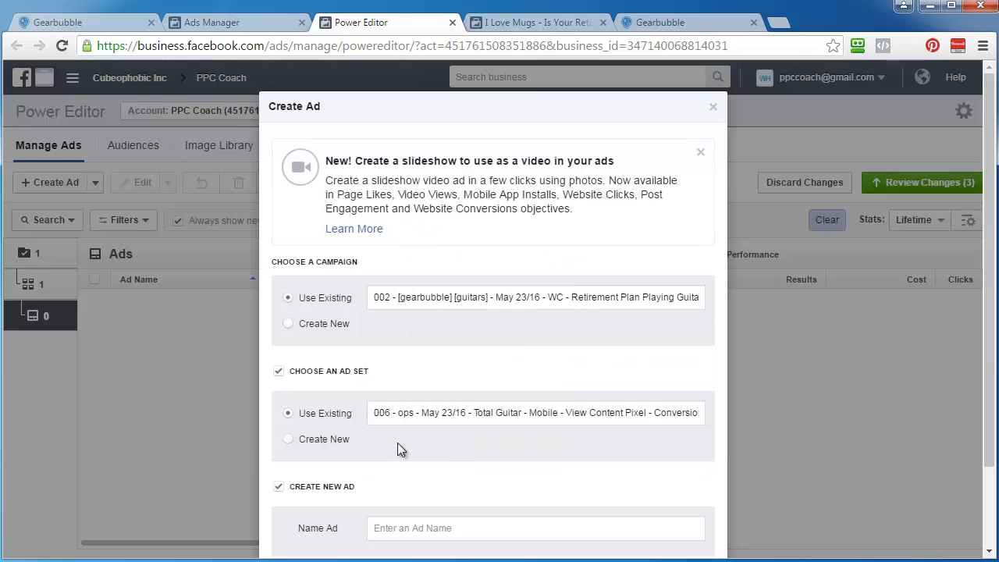
pyautogui.click(405, 527)
pyautogui.rightClick(405, 527)
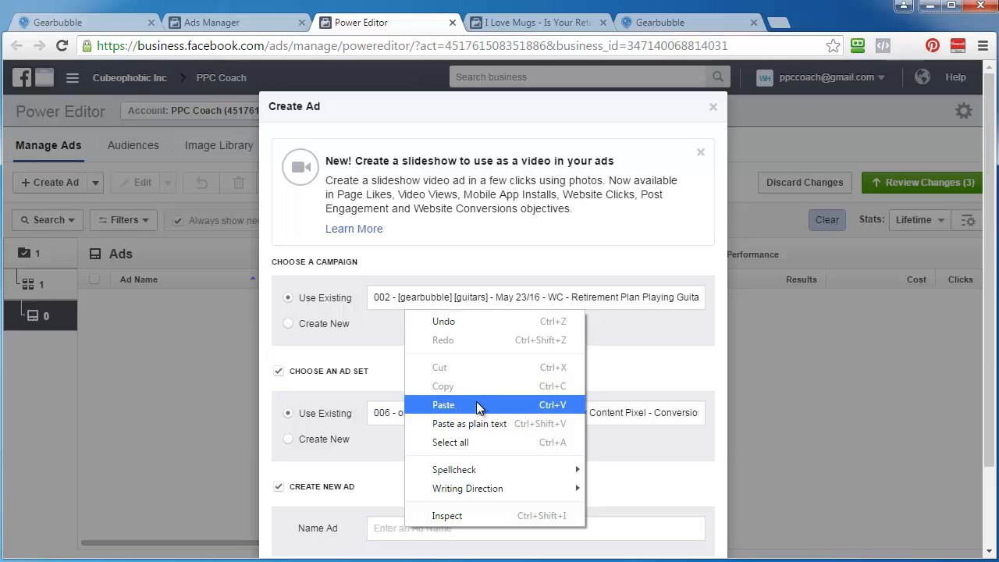
pyautogui.click(476, 401)
pyautogui.scroll(-2, 593, 453)
pyautogui.click(694, 508)
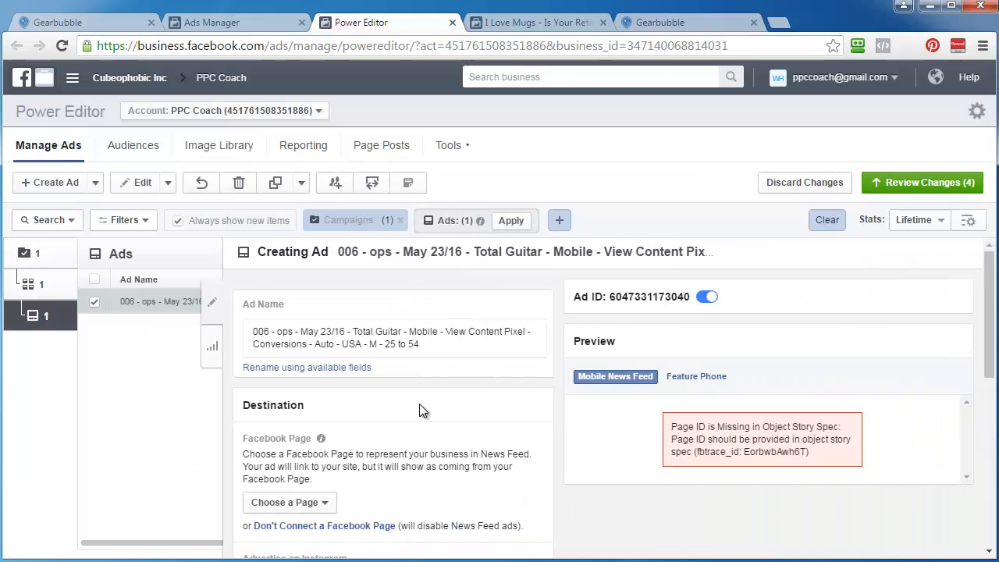
# Set the ad's Facebook Page to I Love Mugs and use its existing "Is Your Retirement Plan To Play Guitar?" post.
pyautogui.scroll(-3, 419, 403)
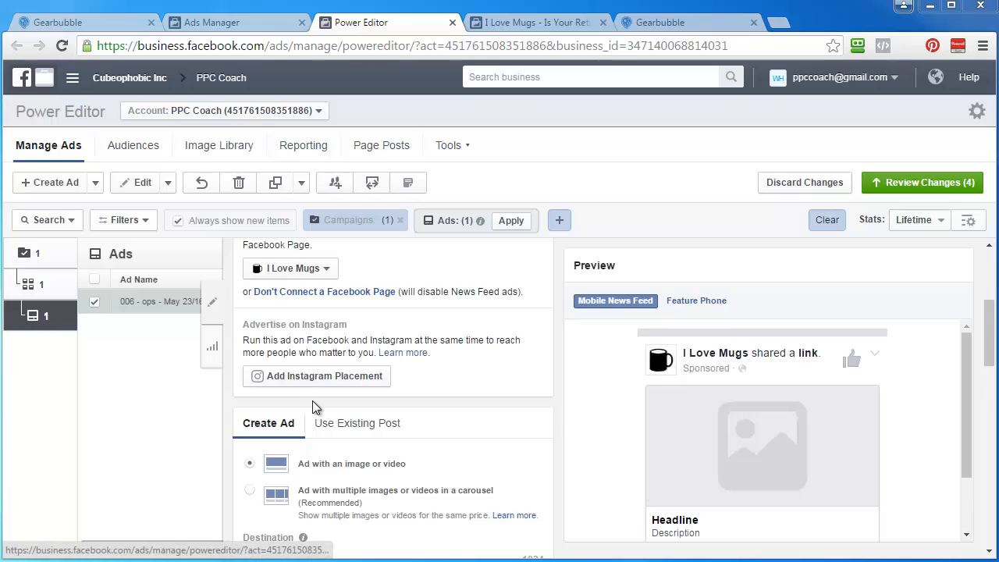
pyautogui.click(362, 424)
pyautogui.click(288, 474)
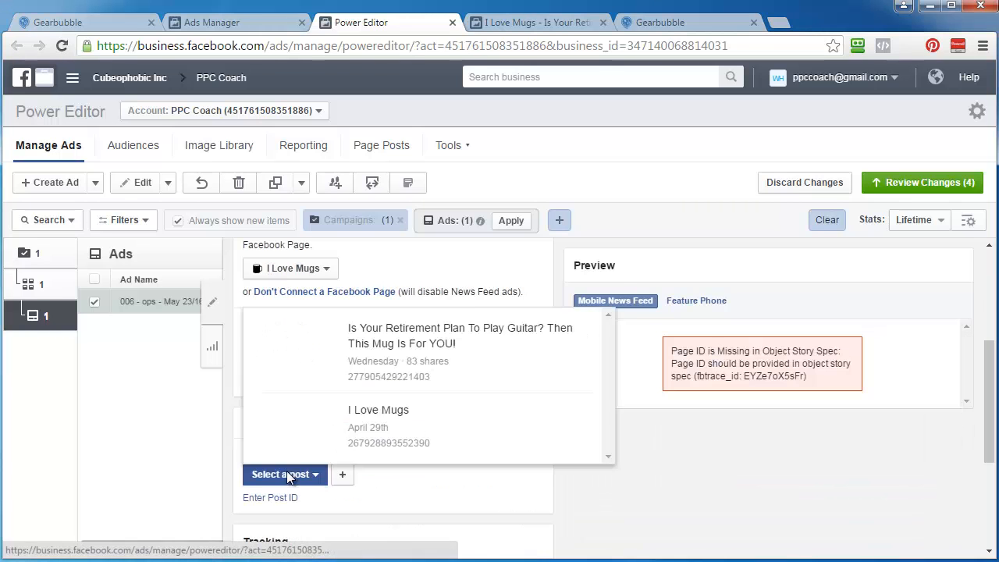
pyautogui.click(402, 332)
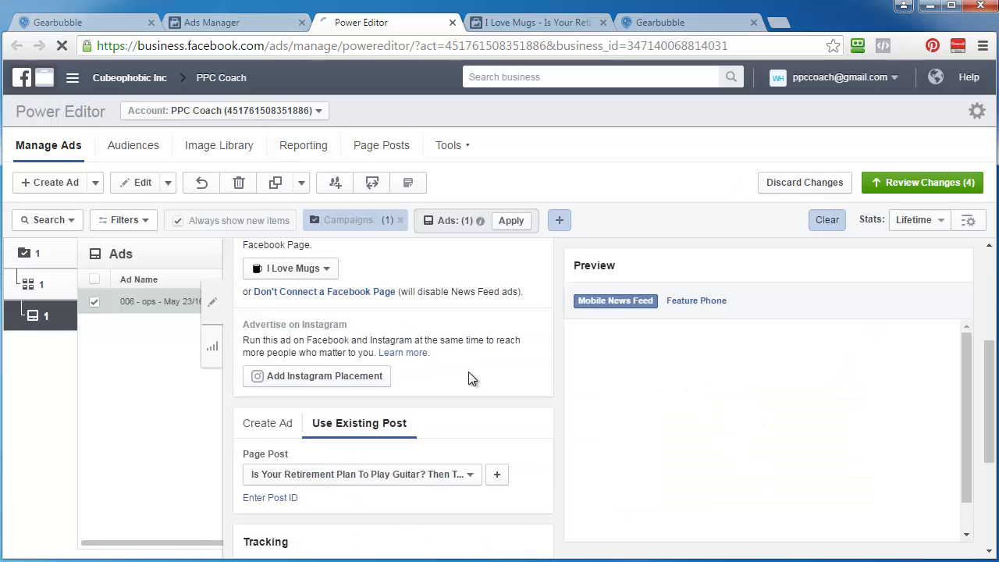
# Set the ad's URL parameters to tid=006 and return to the 006 ad set.
pyautogui.scroll(-3, 469, 371)
pyautogui.click(425, 383)
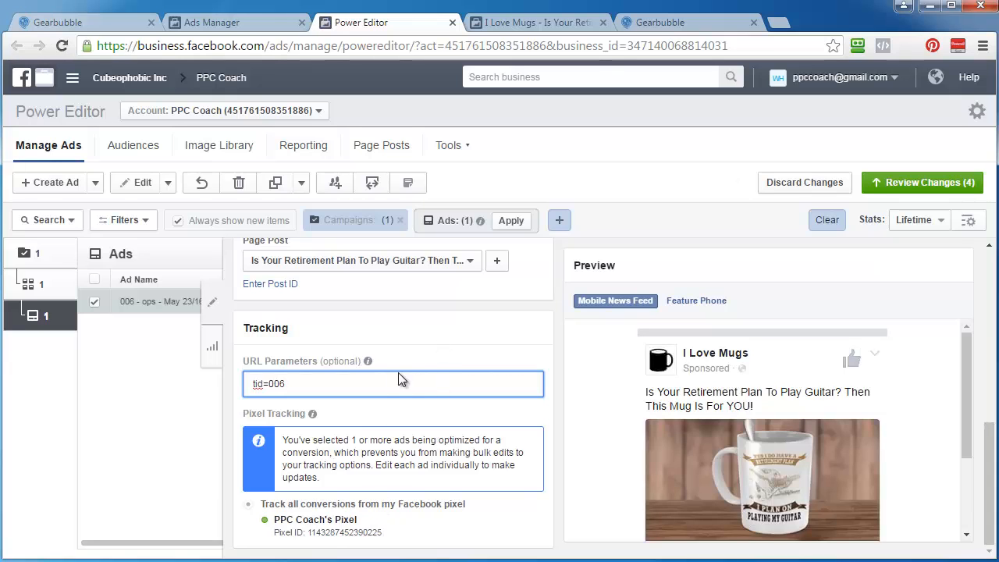
pyautogui.scroll(6, 408, 336)
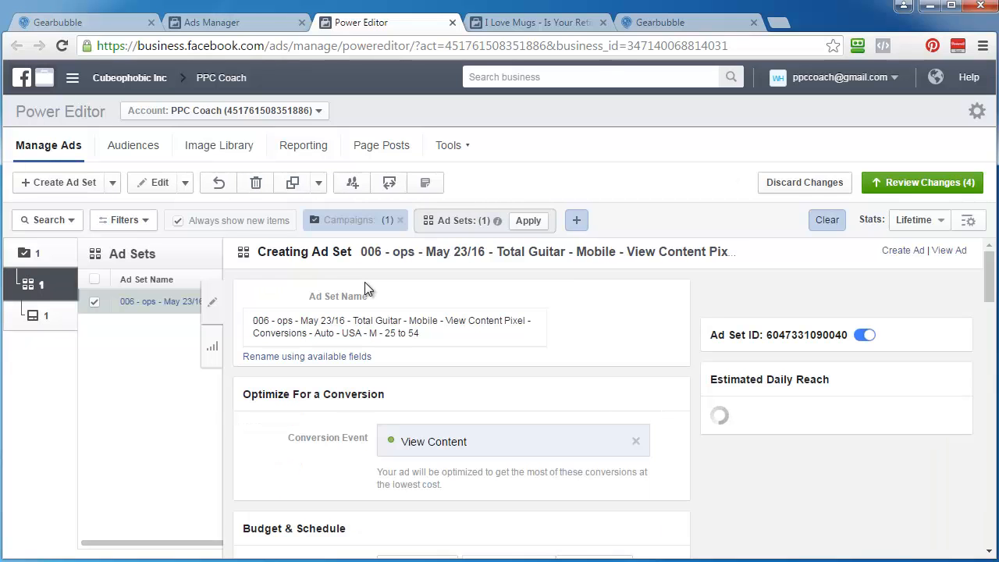
pyautogui.click(94, 302)
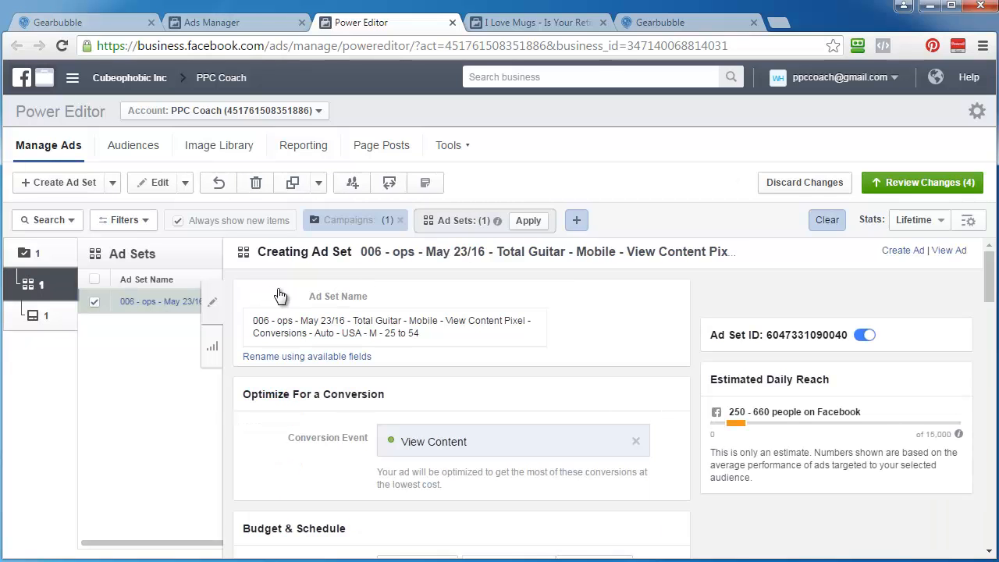
# Switch to Ads Manager, show the ad sets of PPE campaign 001 and sort them by name.
pyautogui.click(207, 22)
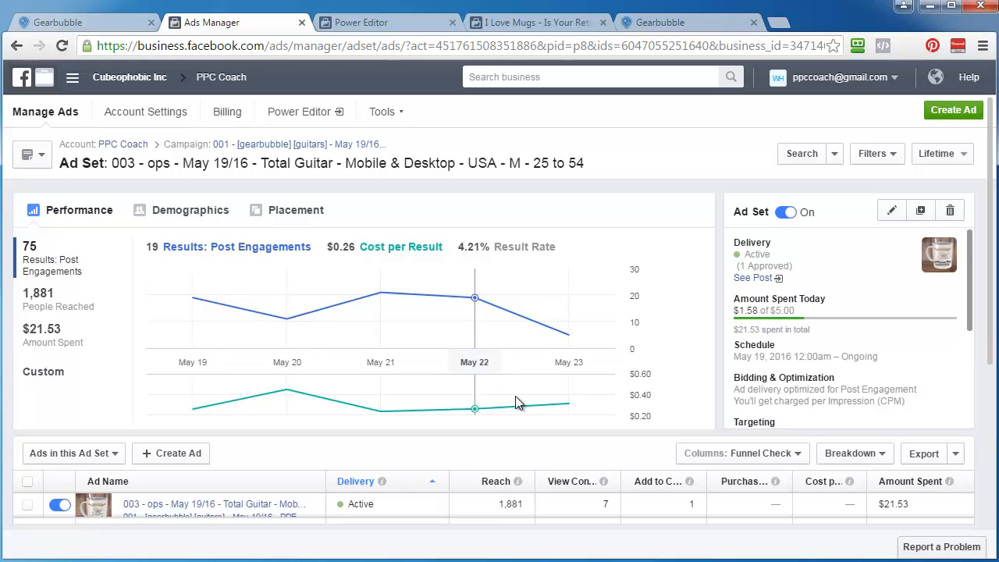
pyautogui.scroll(-3, 515, 398)
pyautogui.scroll(1, 515, 357)
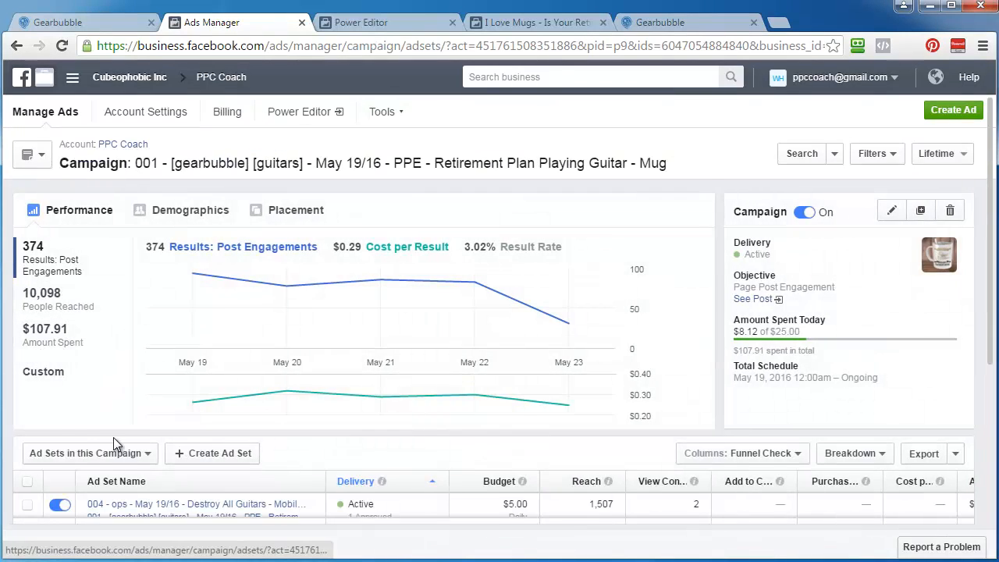
pyautogui.scroll(-3, 117, 445)
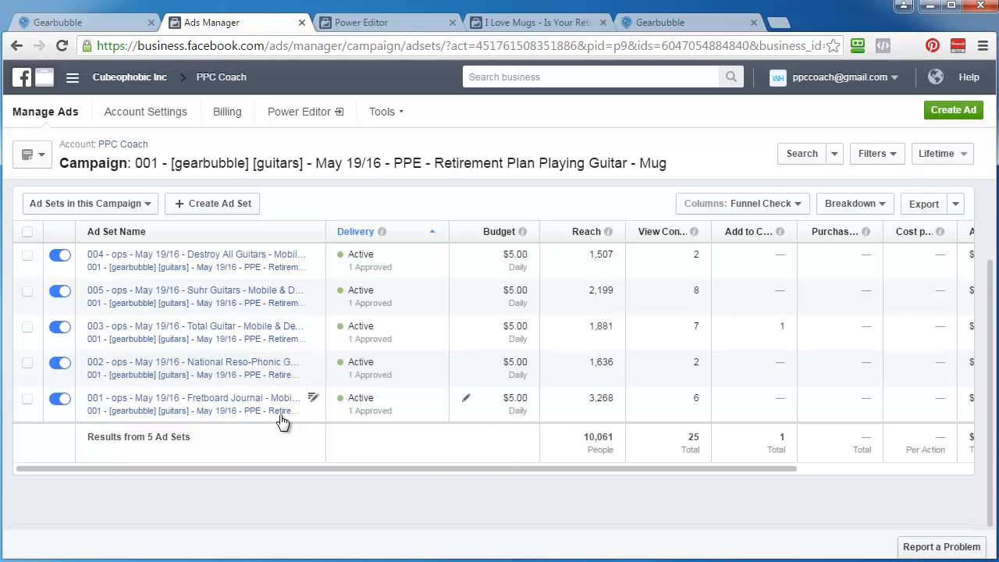
pyautogui.click(312, 289)
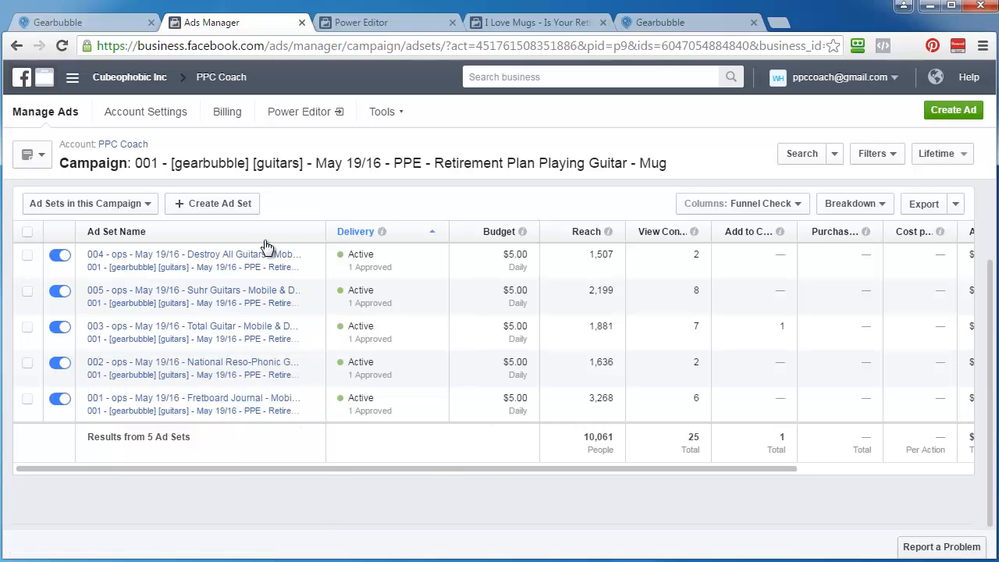
pyautogui.click(219, 234)
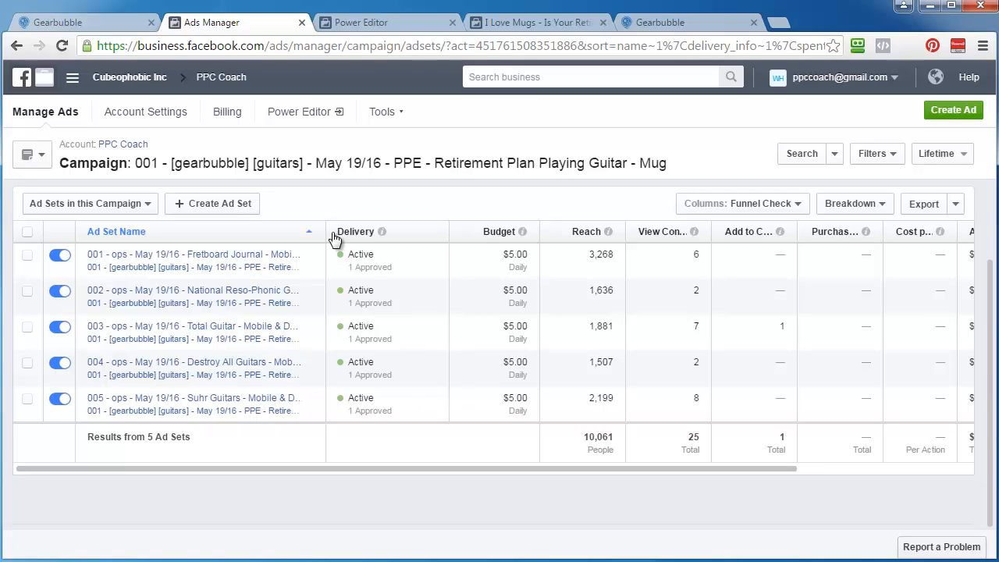
# Widen the Ad Set Name column, compare the ad sets' amount spent and CPM, and return to Power Editor.
pyautogui.moveTo(326, 238); pyautogui.dragTo(425, 234)
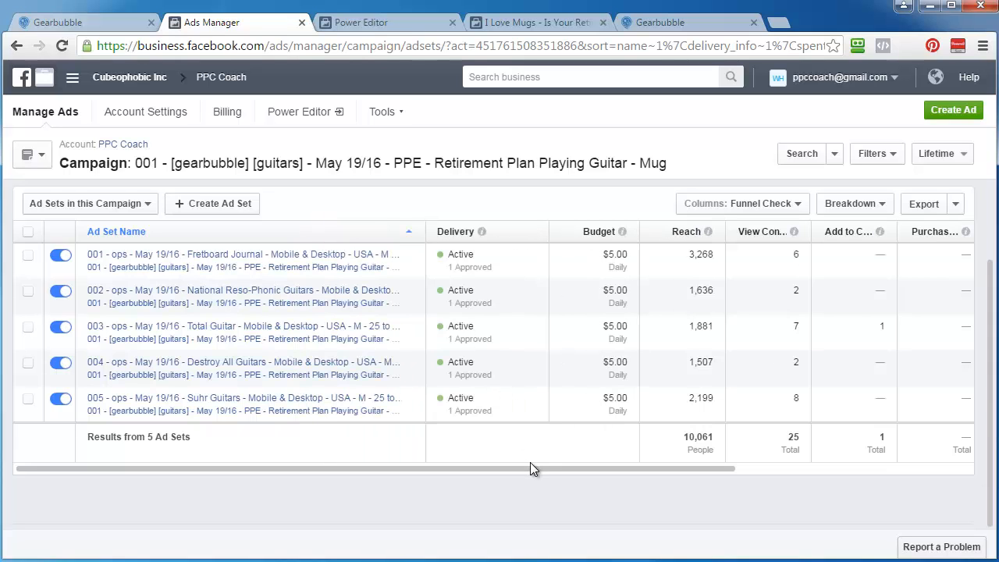
pyautogui.moveTo(529, 463); pyautogui.dragTo(883, 480)
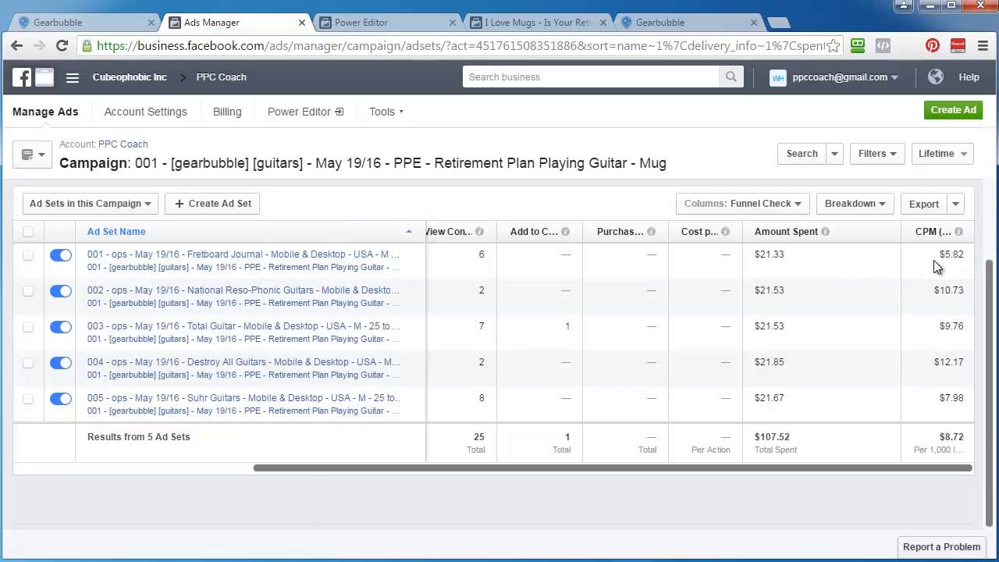
pyautogui.click(335, 23)
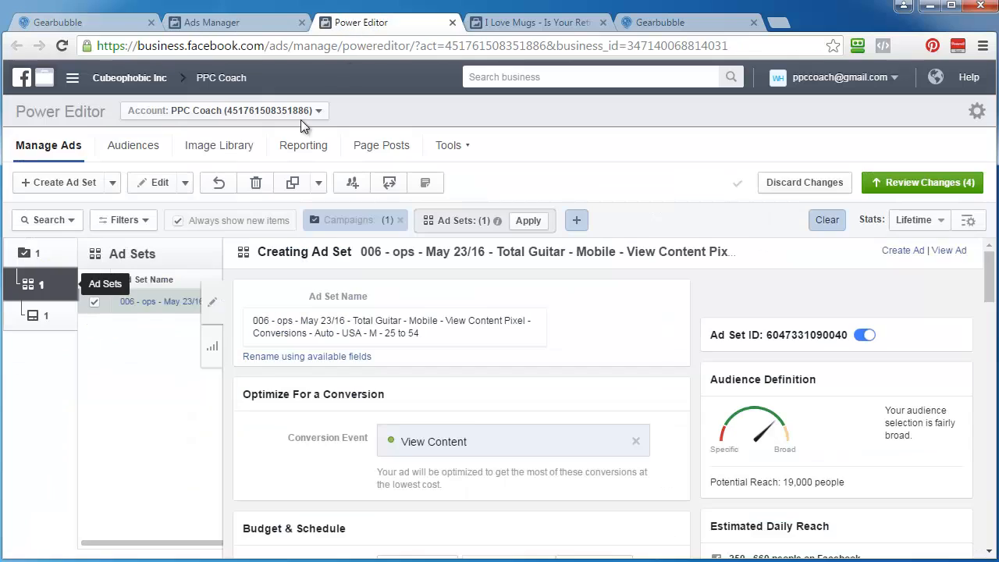
# Duplicate the 006 Total Guitar ad set within the same campaign, and repeat the duplication.
pyautogui.click(293, 185)
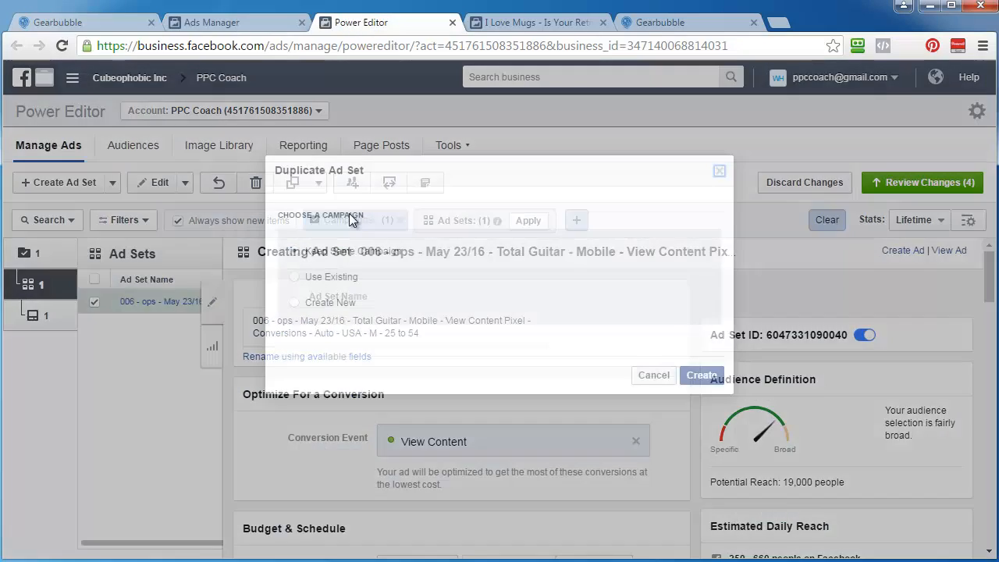
pyautogui.click(703, 375)
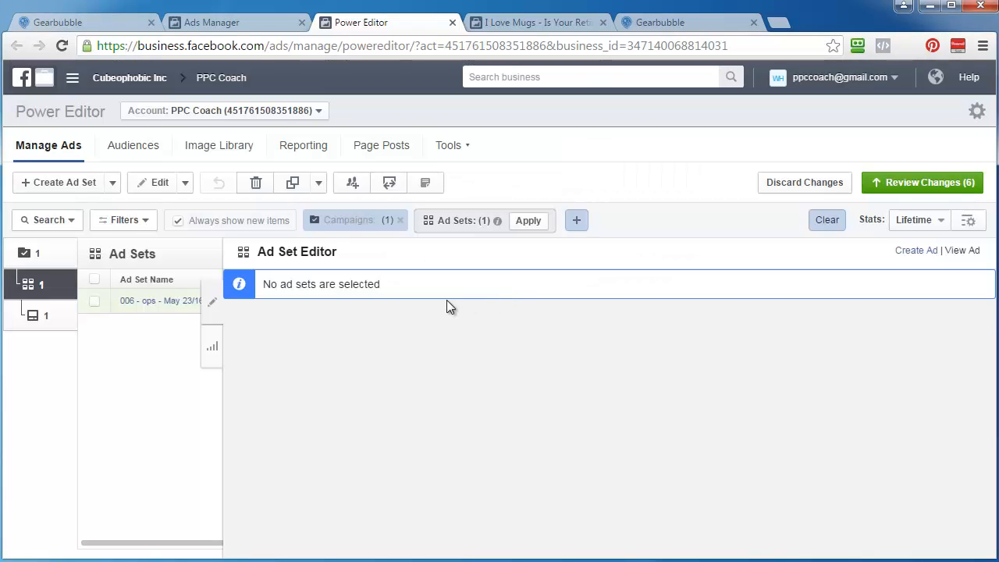
pyautogui.click(97, 303)
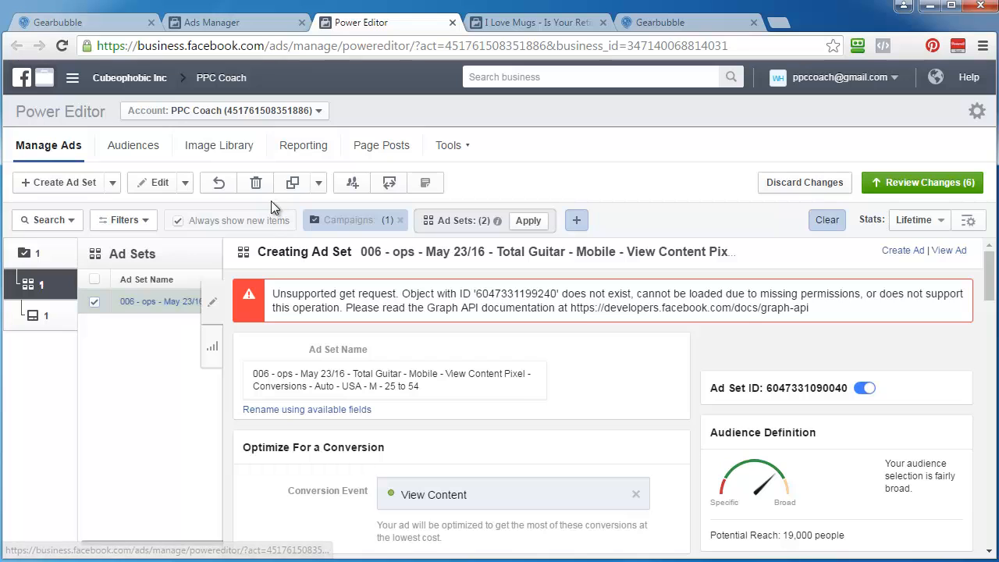
pyautogui.click(288, 185)
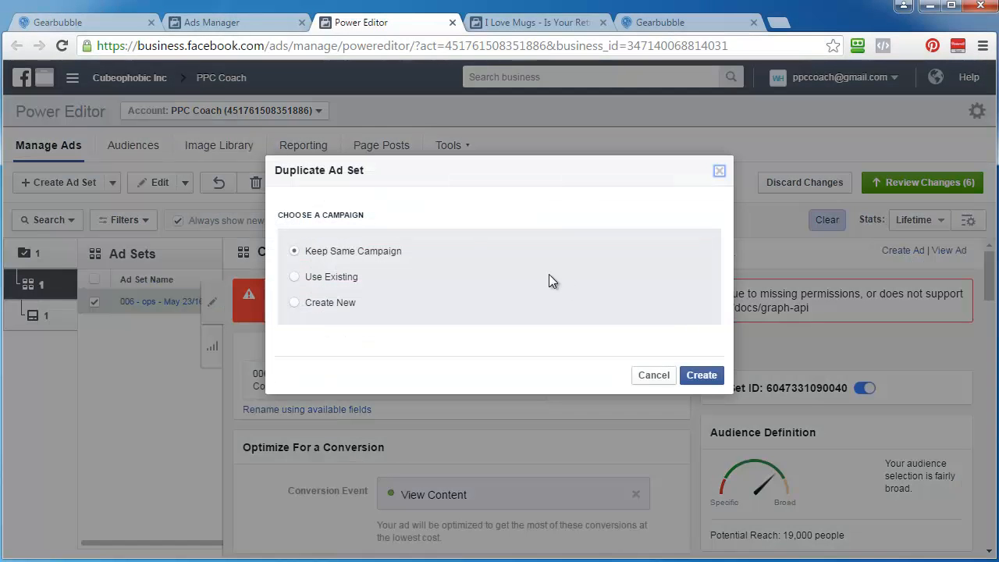
pyautogui.click(702, 378)
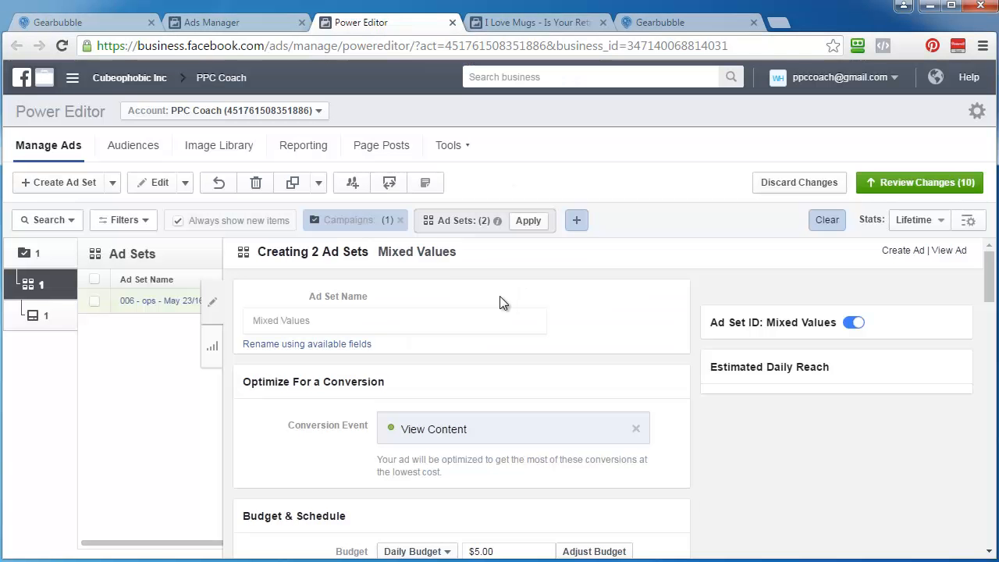
# Delete the extra first copy of the ad set, select Copy 2 and widen the Ad Set Name column.
pyautogui.click(95, 303)
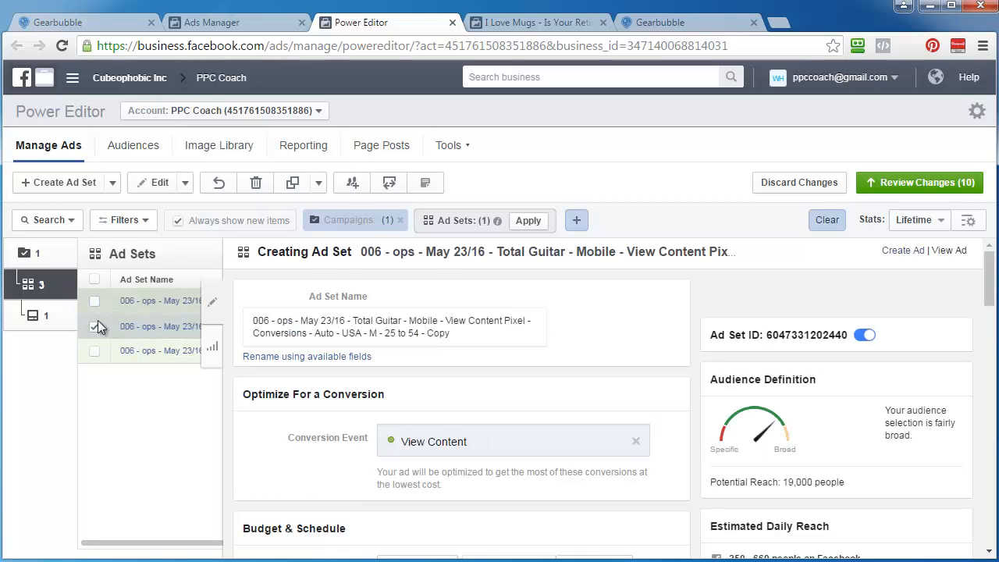
pyautogui.click(258, 183)
pyautogui.click(644, 265)
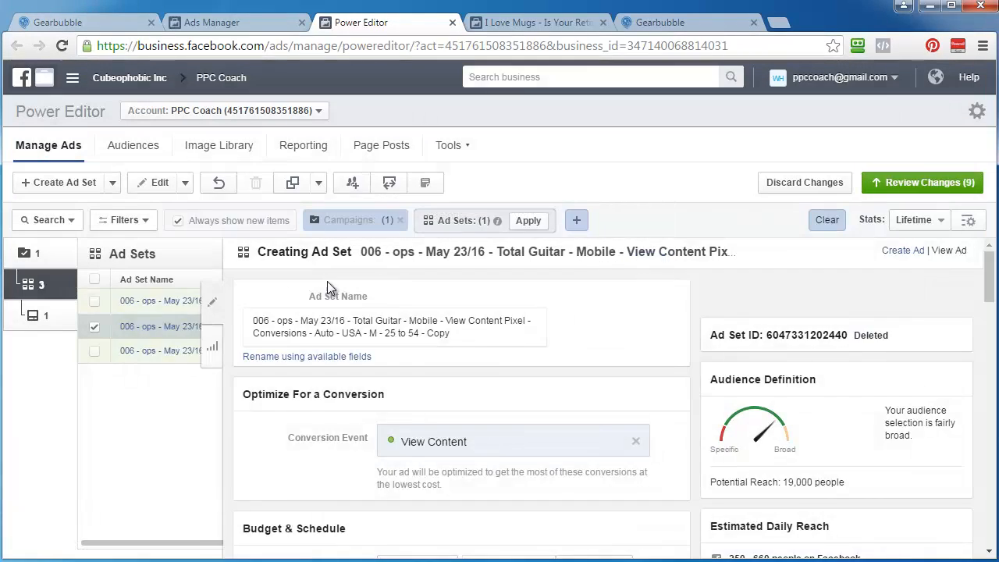
pyautogui.click(94, 302)
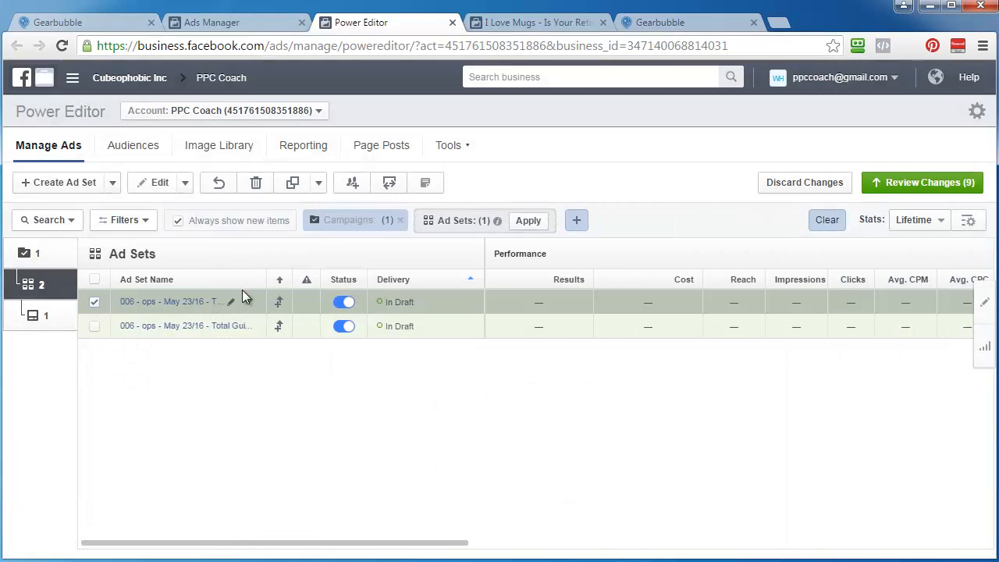
pyautogui.moveTo(267, 280); pyautogui.dragTo(608, 289)
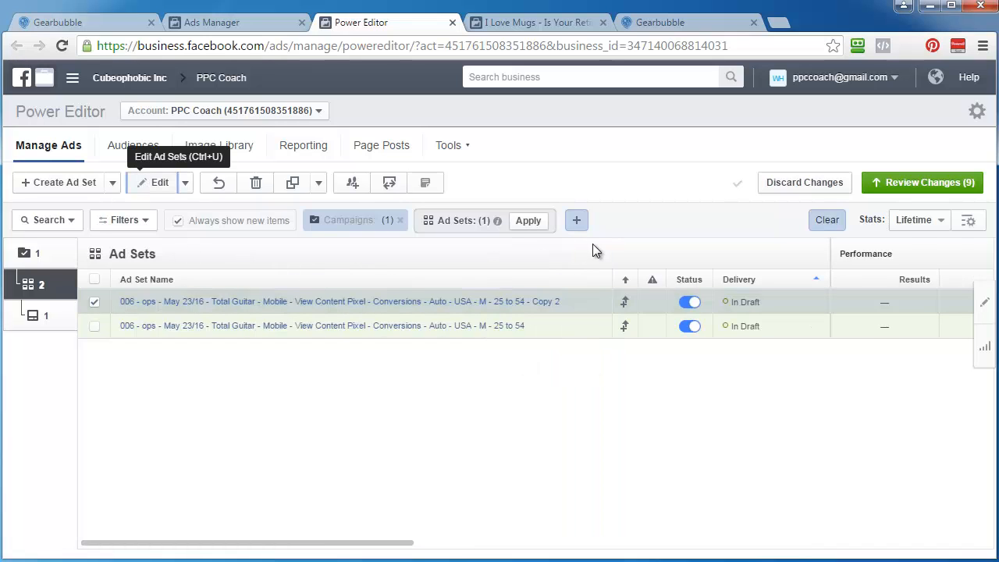
# Browse the interest suggestions for the Copy 2 ad set and replace its Total Guitar interest with Fretboard Journal.
pyautogui.scroll(-5, 312, 395)
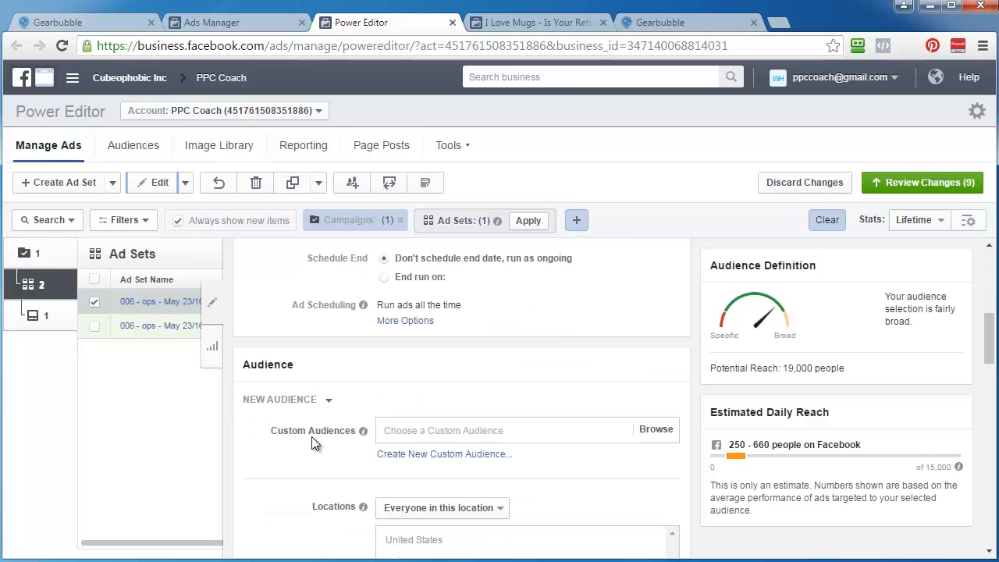
pyautogui.scroll(-5, 313, 441)
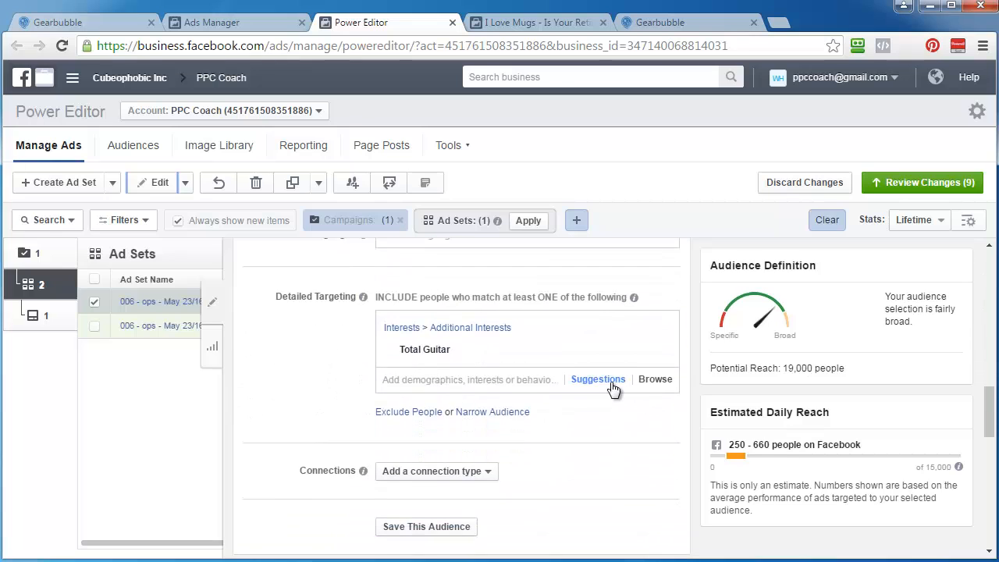
pyautogui.click(597, 379)
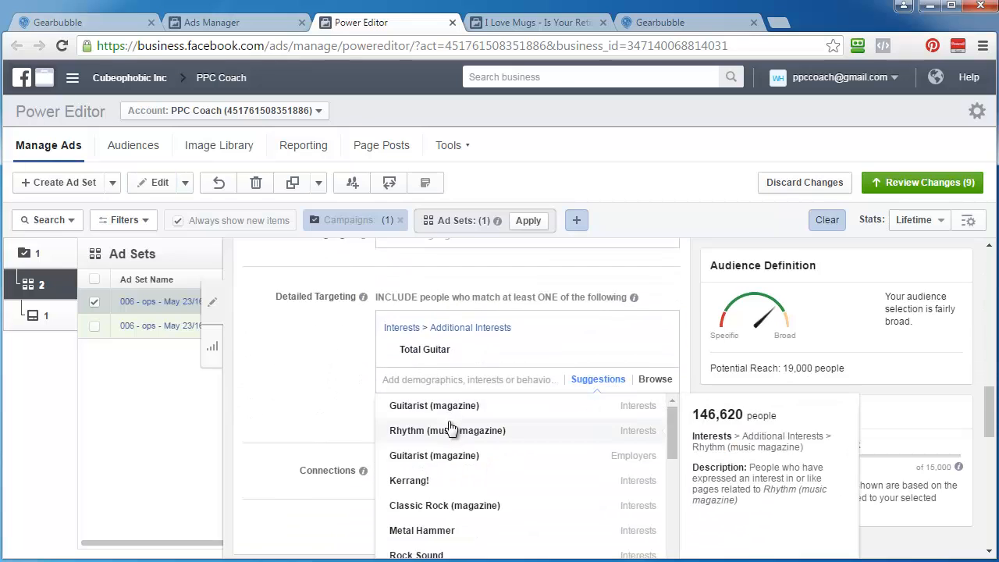
pyautogui.moveTo(445, 411)
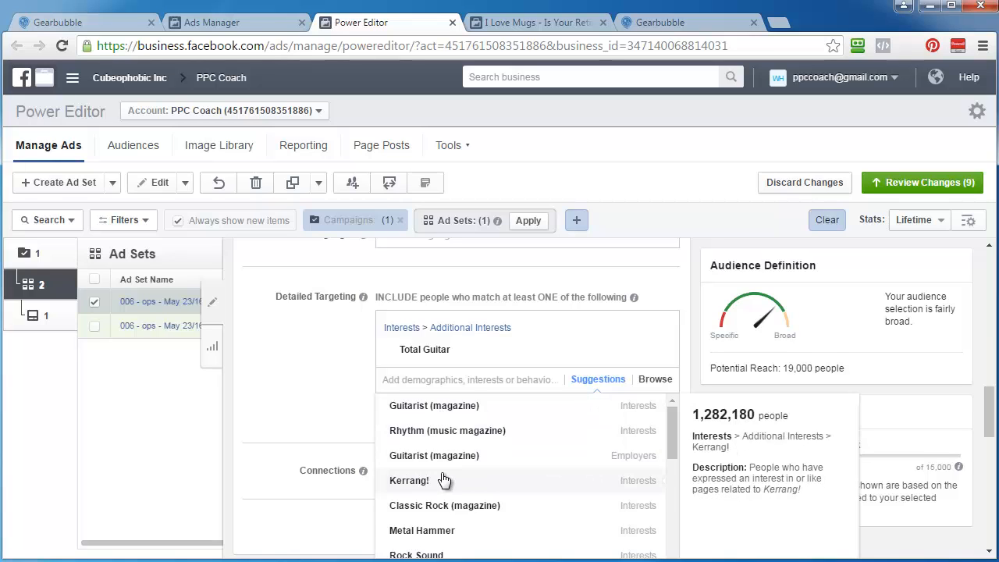
pyautogui.scroll(-1, 468, 511)
pyautogui.scroll(-2, 468, 511)
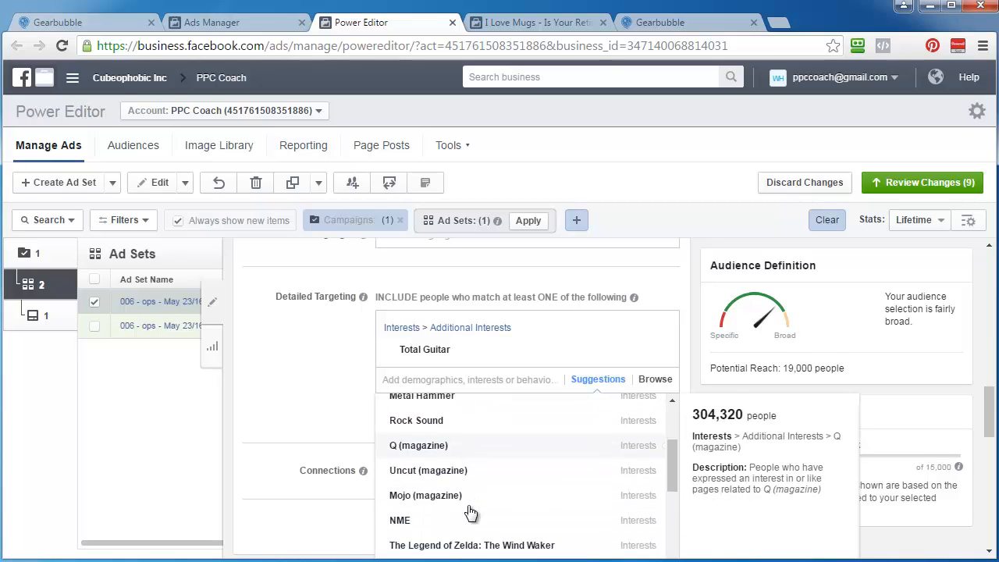
pyautogui.scroll(-1, 526, 466)
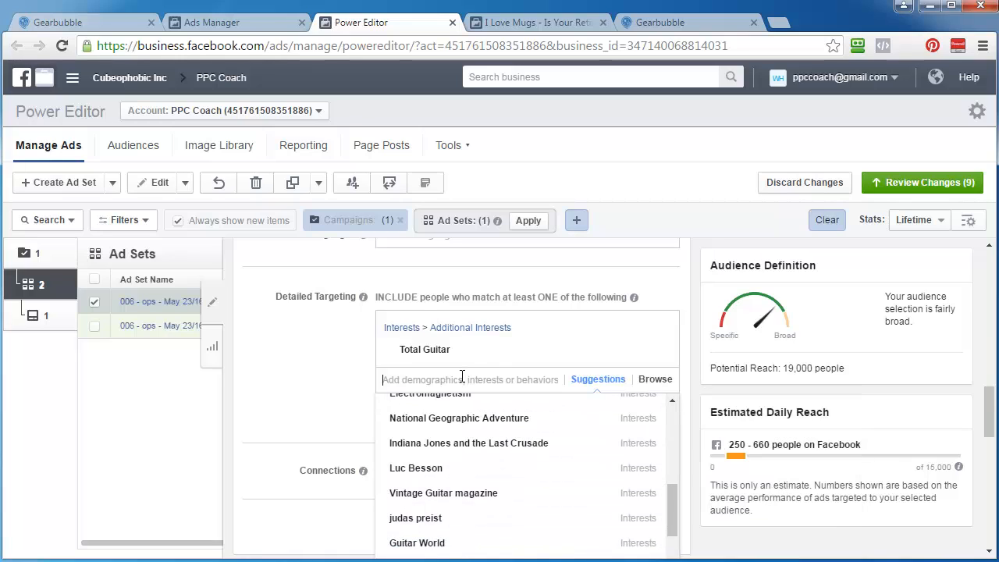
pyautogui.write('fretboard')
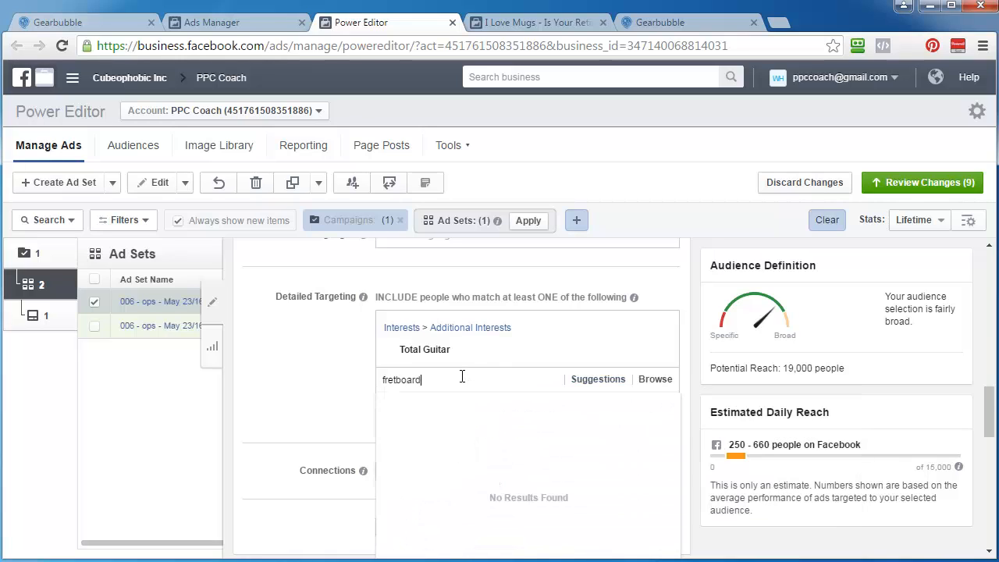
pyautogui.write(' journ')
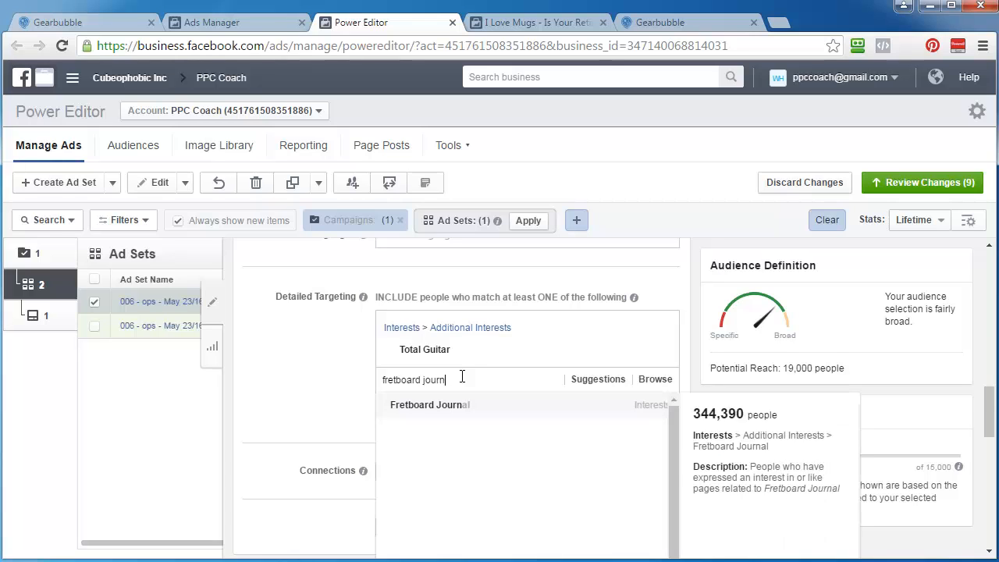
pyautogui.click(446, 405)
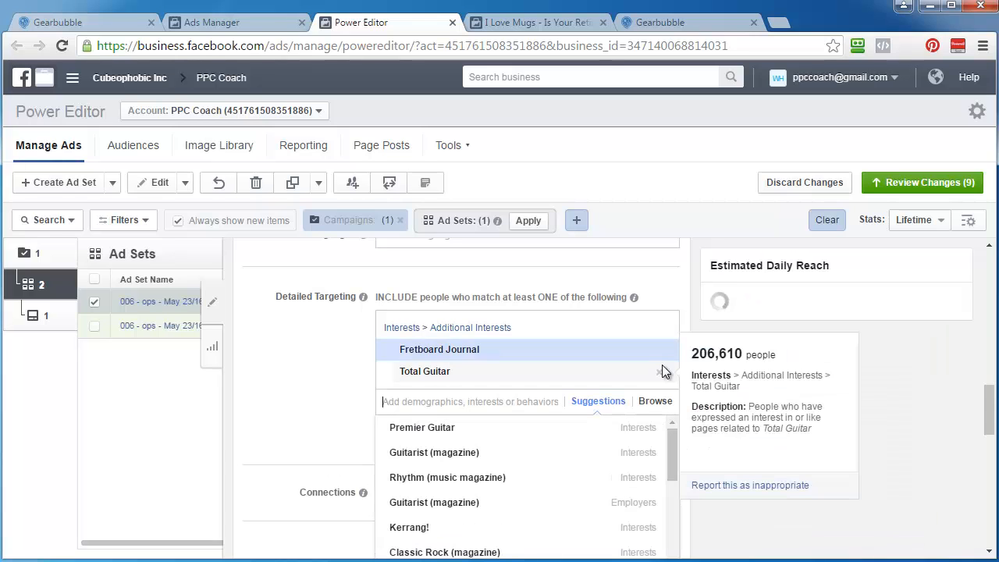
pyautogui.click(663, 372)
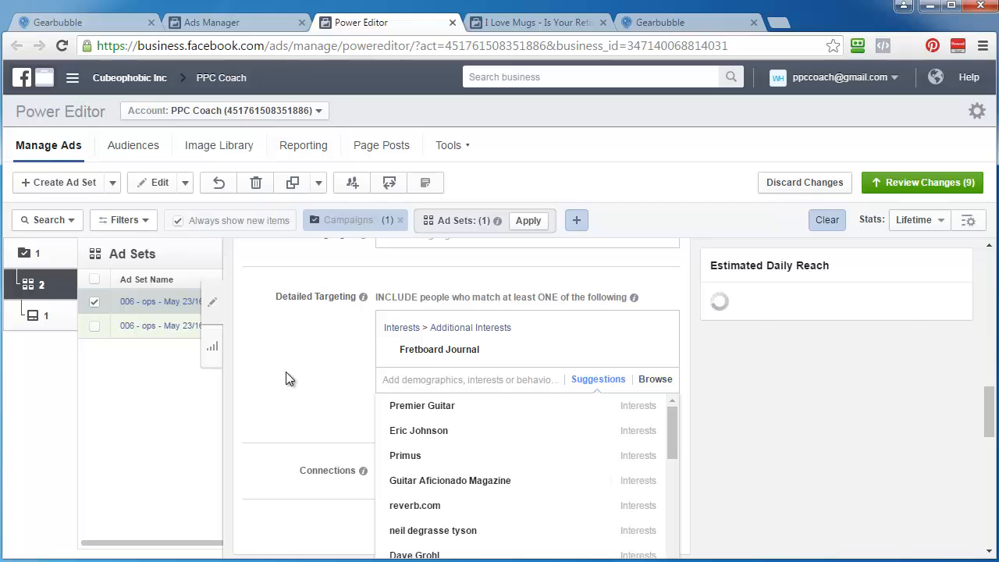
pyautogui.click(285, 379)
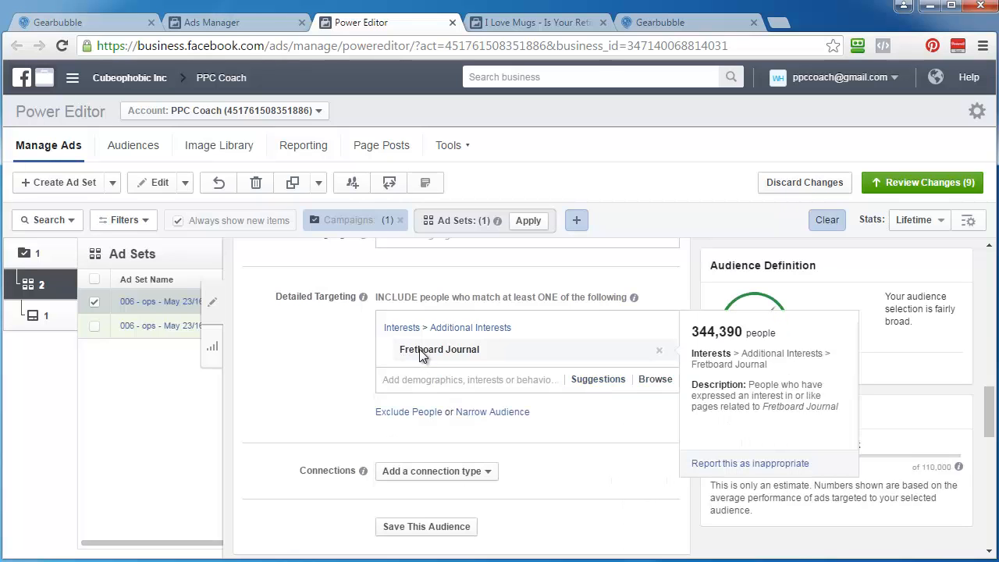
# Rename the Copy 2 ad set, changing 006 to 007 and Total Guitar to Fretboard Journal and removing the copy suffix.
pyautogui.tripleClick(419, 348)
pyautogui.rightClick(419, 350)
pyautogui.click(446, 363)
pyautogui.scroll(-10, 262, 391)
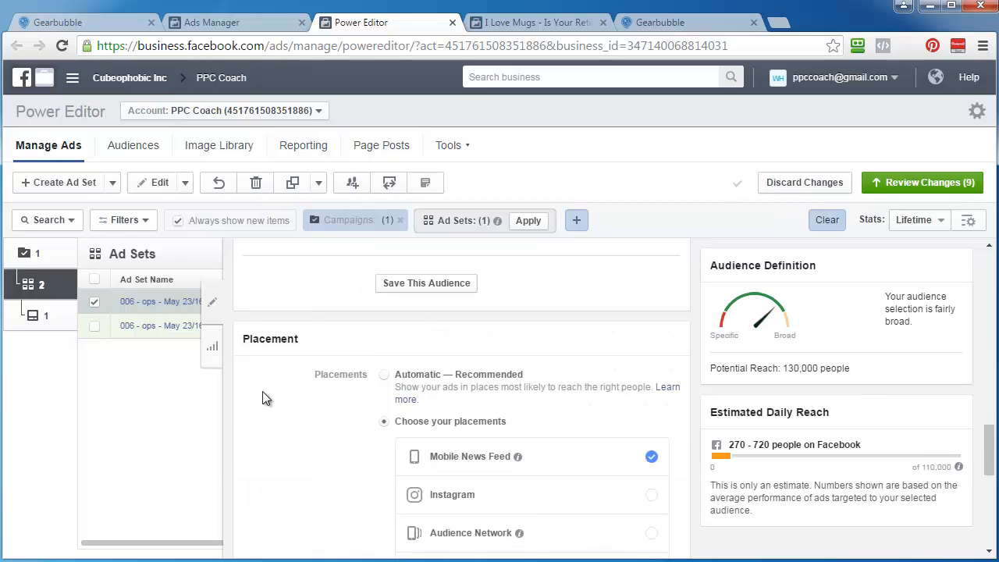
pyautogui.scroll(3, 263, 391)
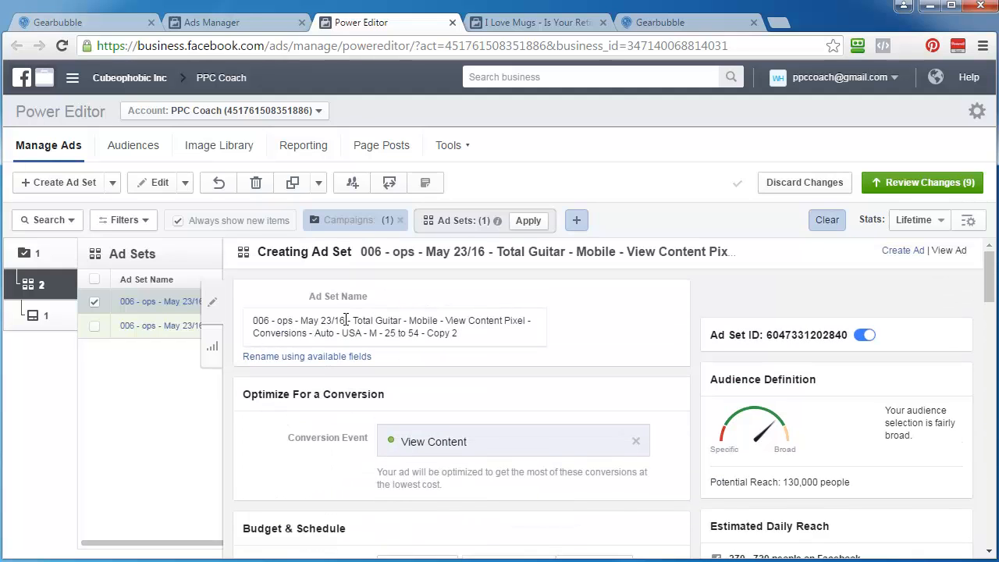
pyautogui.moveTo(353, 321); pyautogui.dragTo(401, 320)
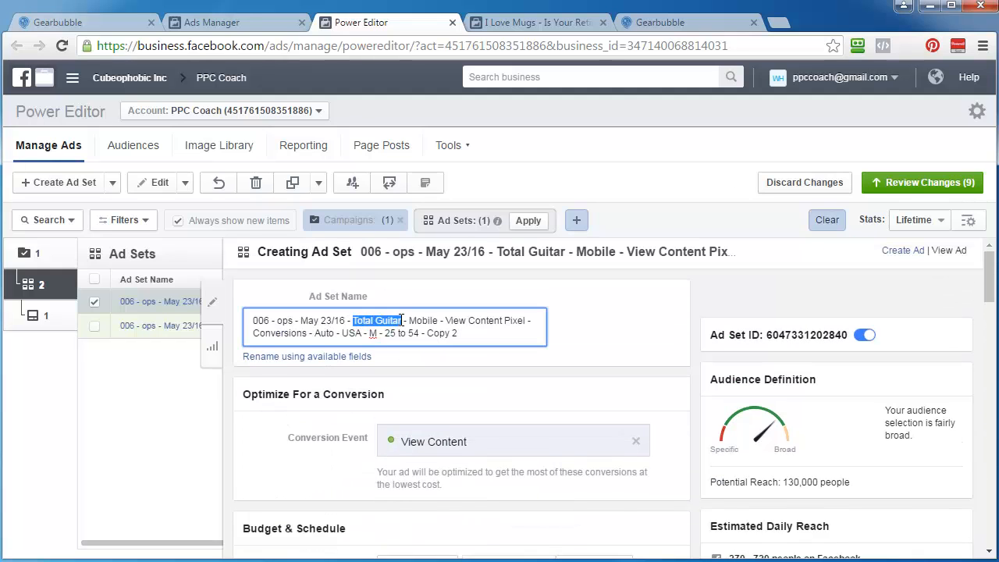
pyautogui.hotkey('ctrl', 'v')
pyautogui.press('BackSpace')
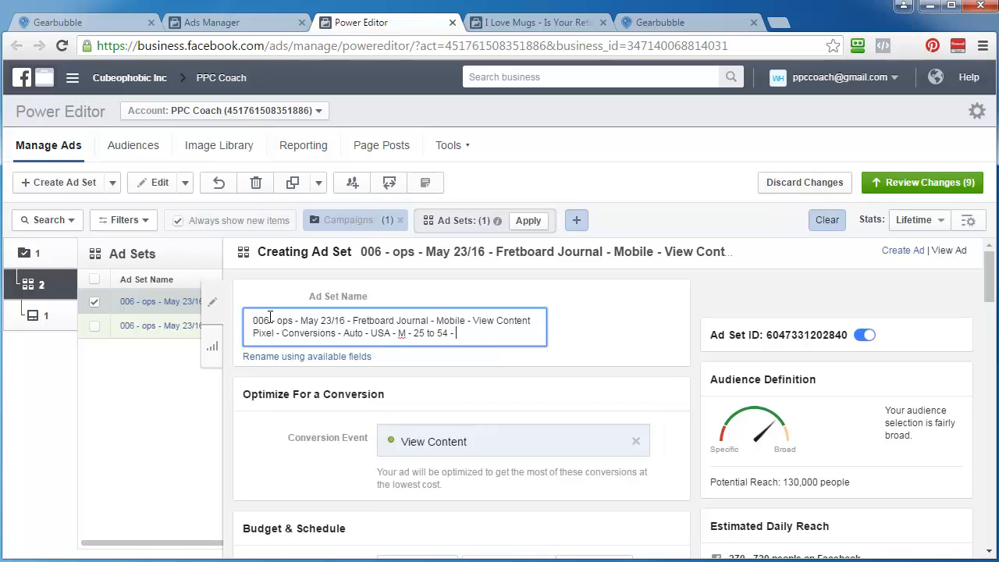
pyautogui.press('BackSpace')
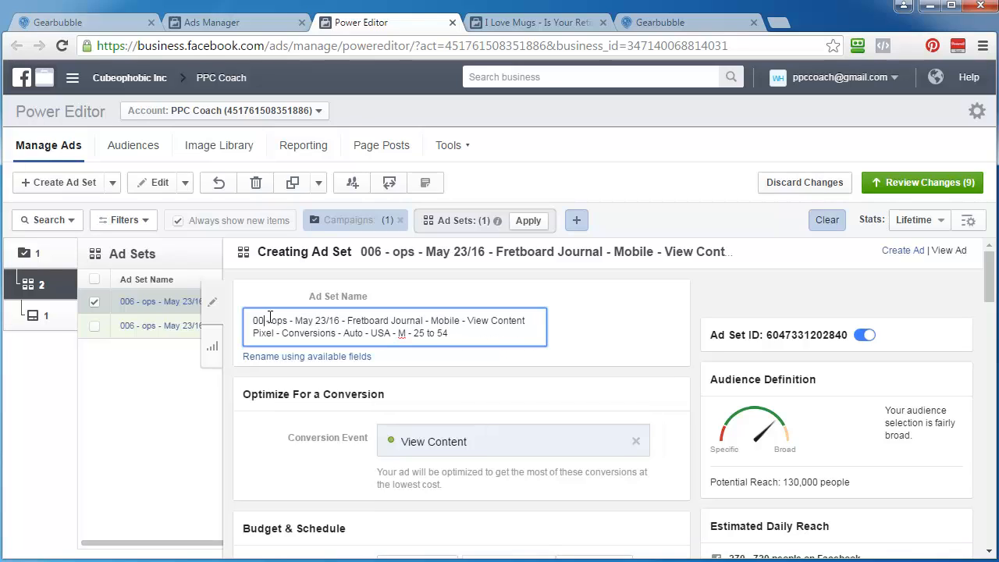
pyautogui.write('7')
pyautogui.hotkey('ctrl', 'a')
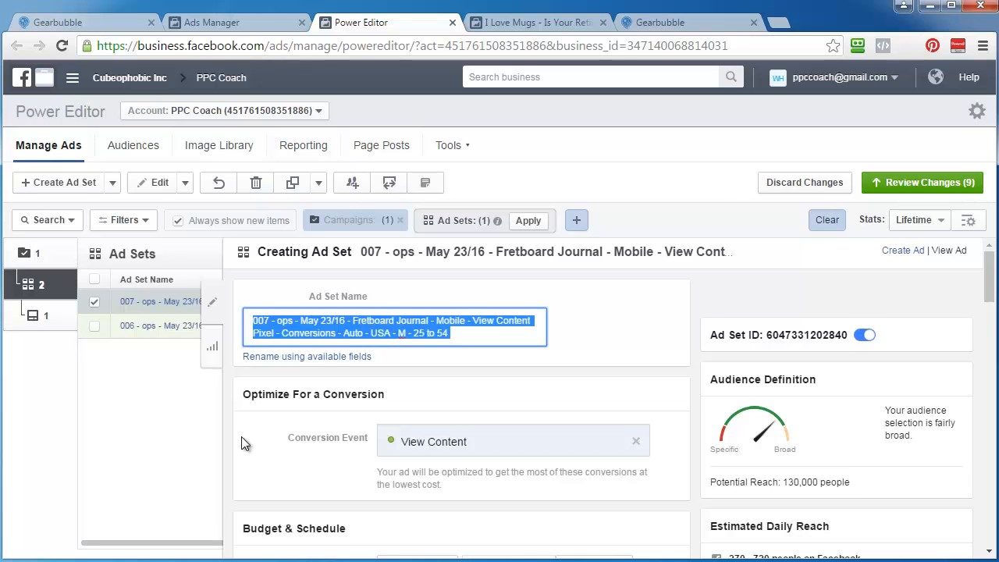
# Check the campaign's ads, return to the 007 Fretboard Journal ad set and copy its full name.
pyautogui.scroll(-10, 241, 442)
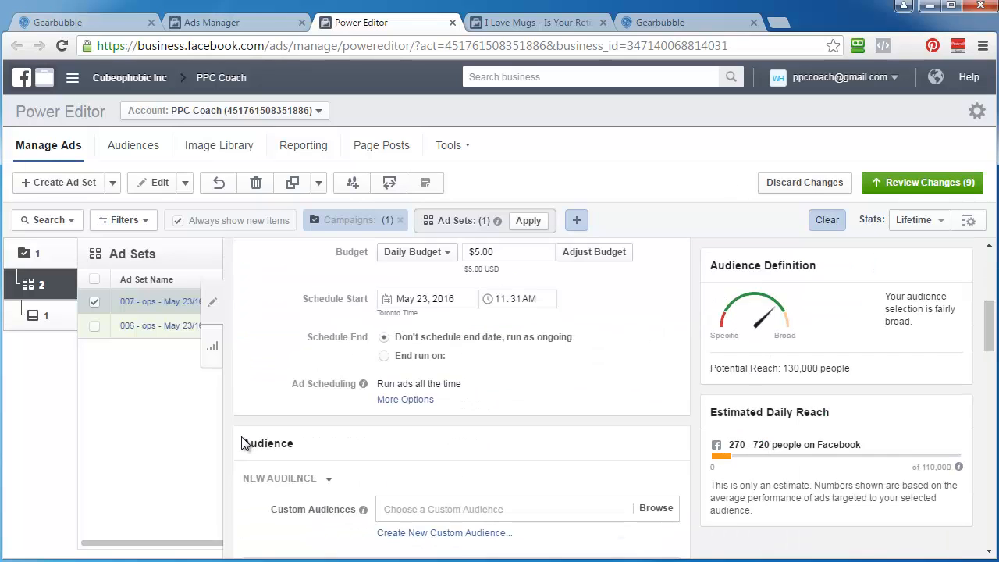
pyautogui.click(31, 315)
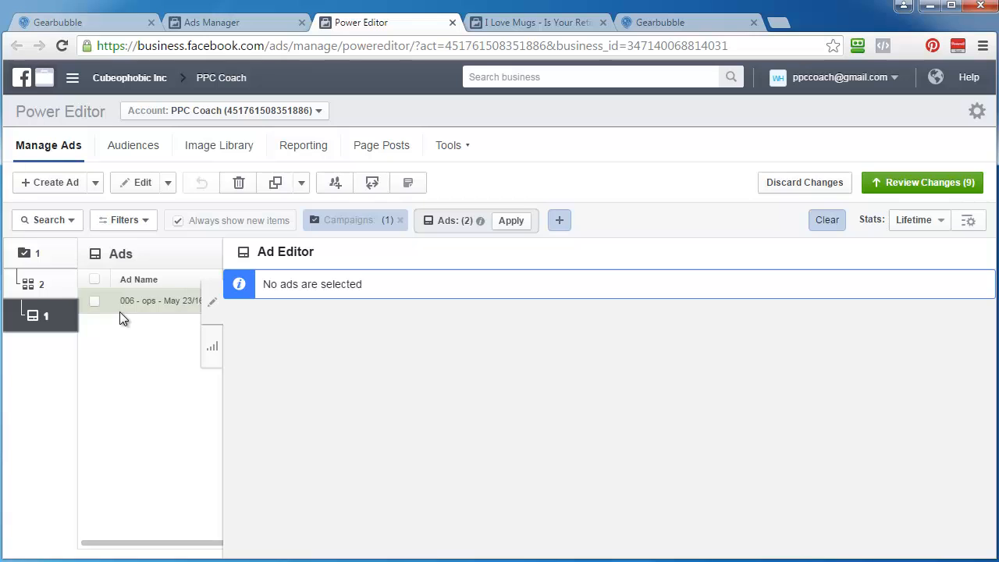
pyautogui.click(29, 284)
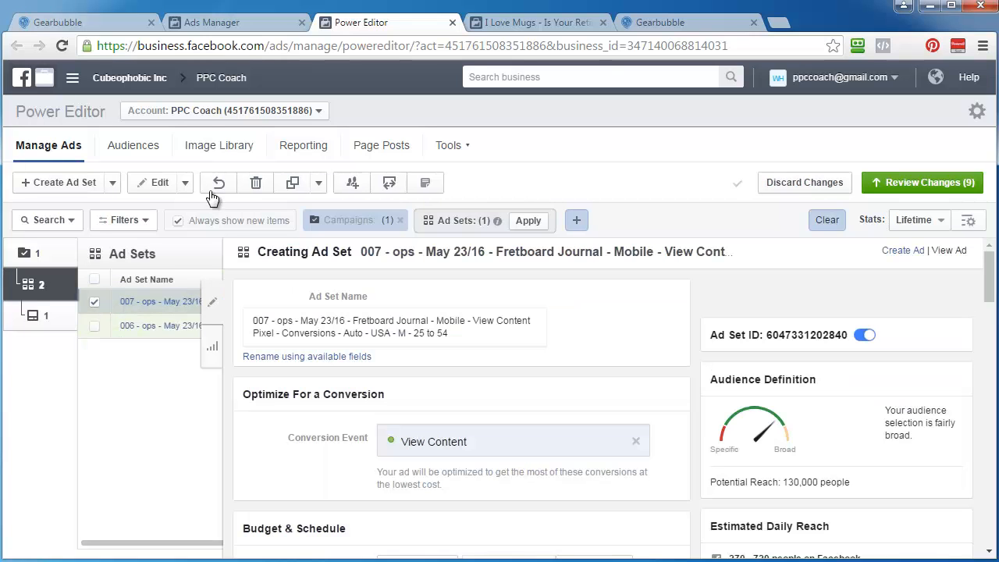
pyautogui.click(305, 322)
pyautogui.hotkey('ctrl', 'a')
pyautogui.rightClick(304, 322)
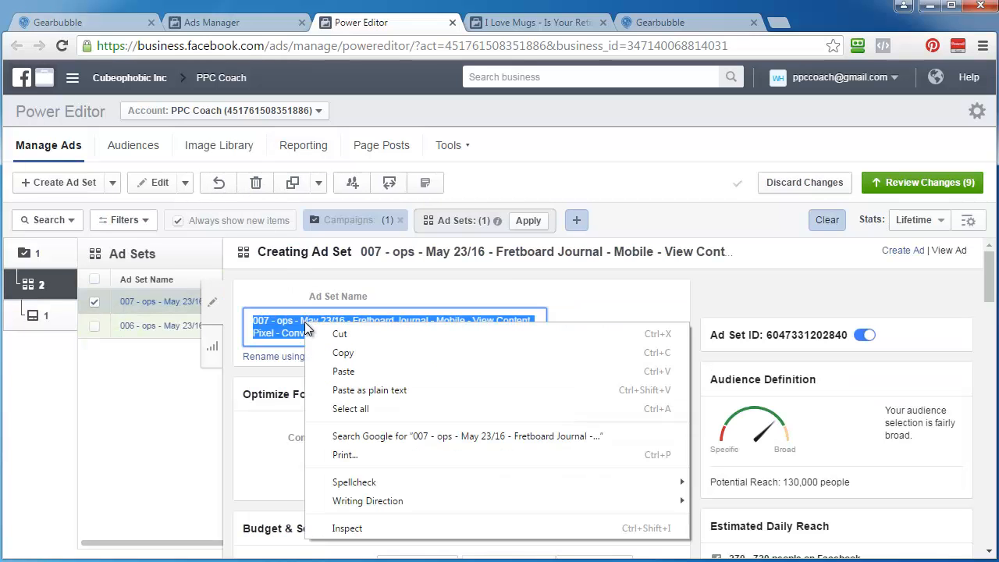
pyautogui.click(337, 350)
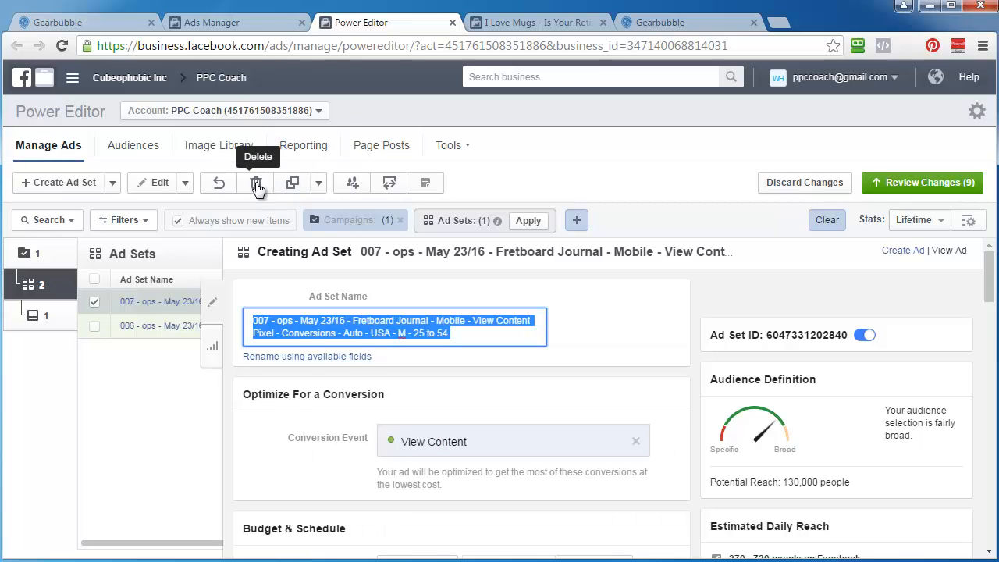
# Delete the 007 Fretboard Journal ad set and duplicate the 006 Total Guitar ad set within the same campaign.
pyautogui.click(257, 183)
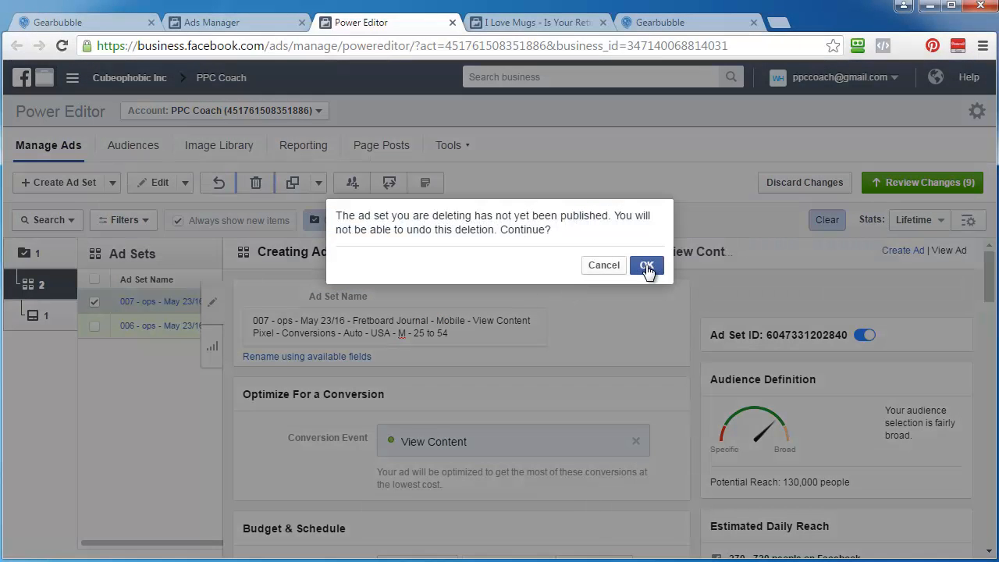
pyautogui.click(646, 265)
pyautogui.click(95, 301)
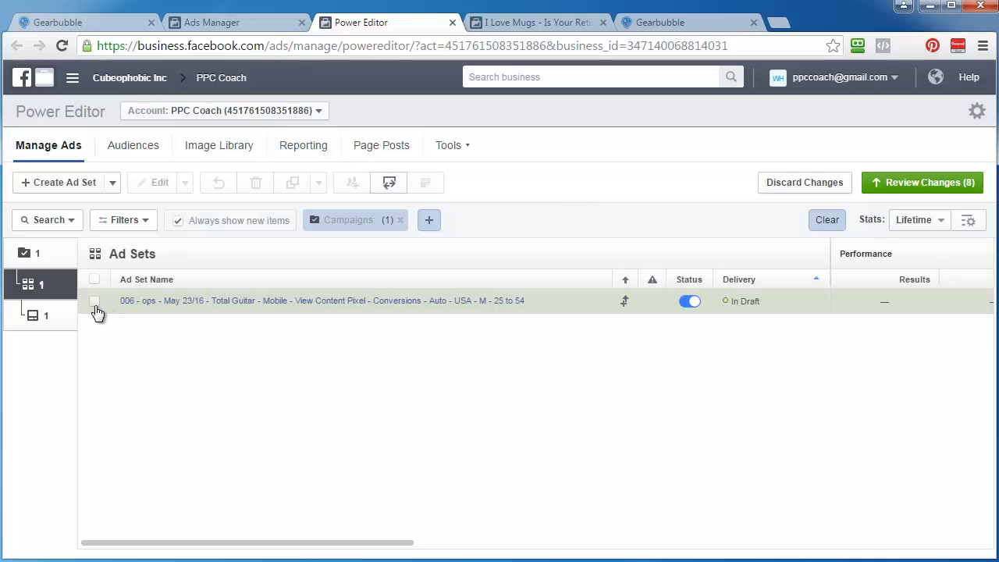
pyautogui.click(293, 183)
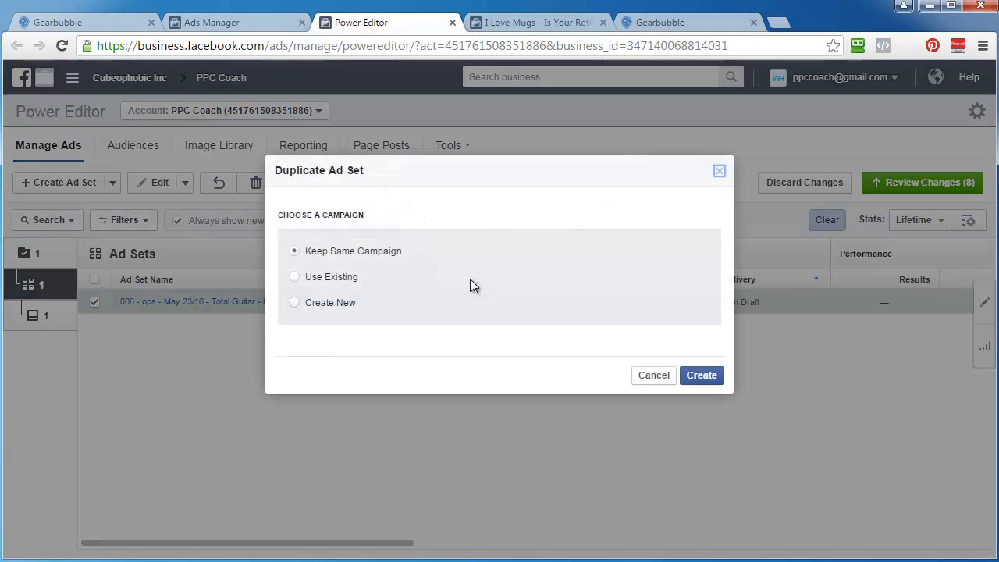
pyautogui.click(699, 376)
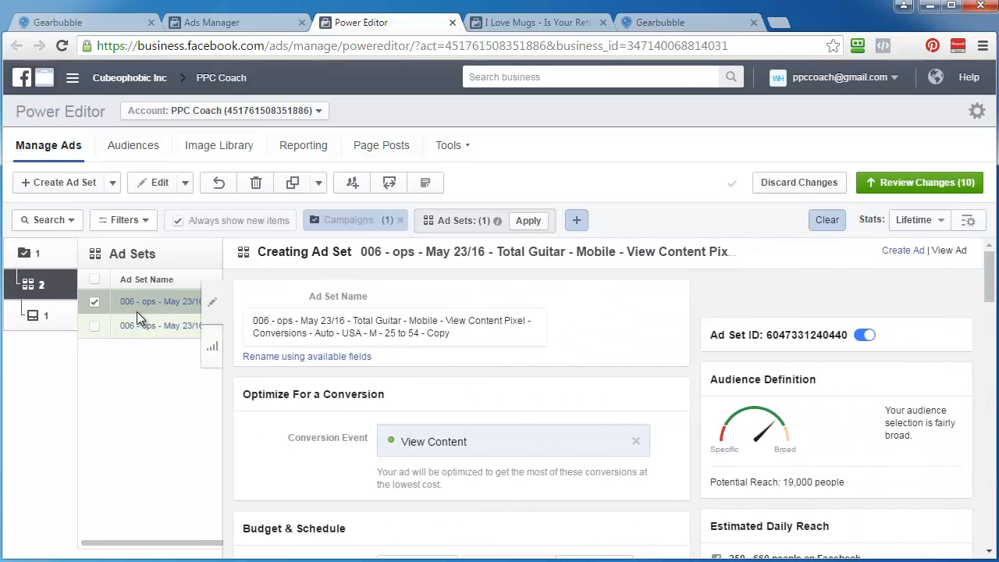
# Check the campaign's ads, delete the draft copy of the 006 Total Guitar ad set and publish the pending changes.
pyautogui.click(49, 319)
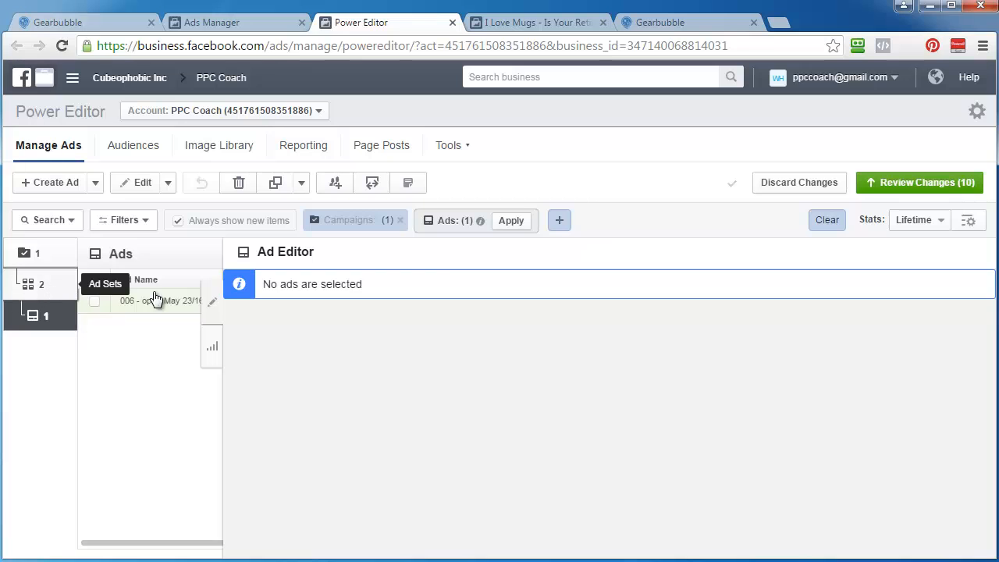
pyautogui.click(44, 290)
pyautogui.click(209, 306)
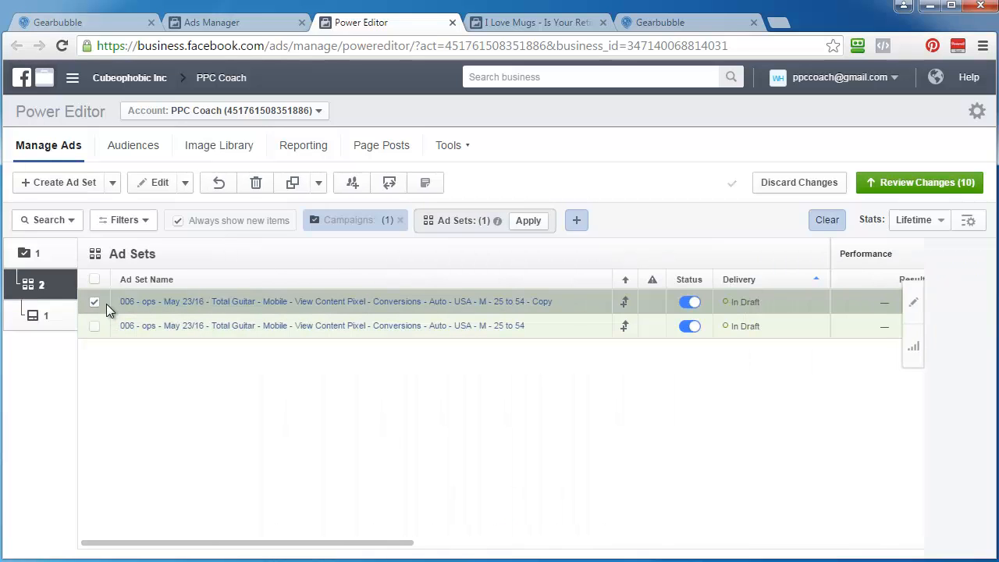
pyautogui.click(256, 184)
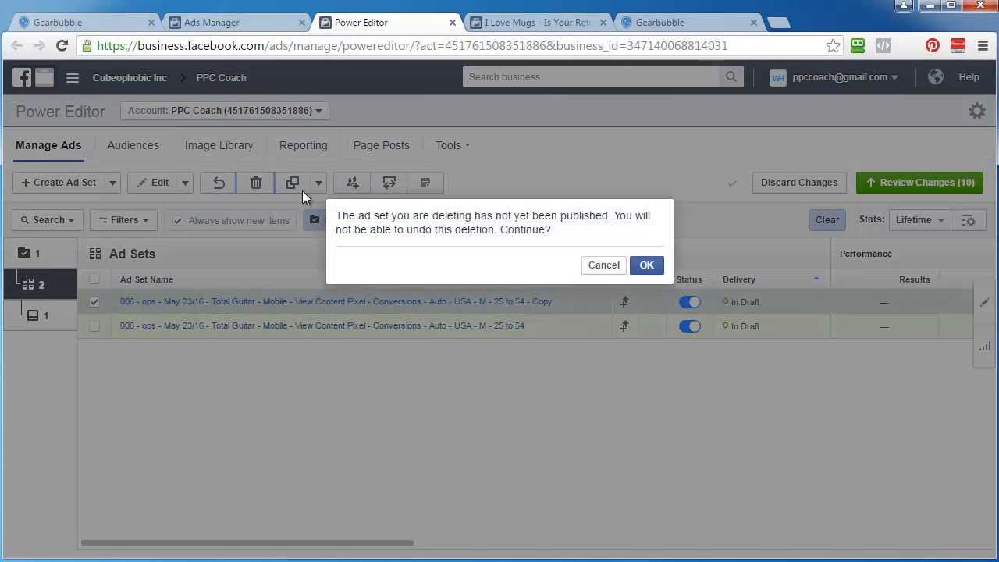
pyautogui.click(645, 266)
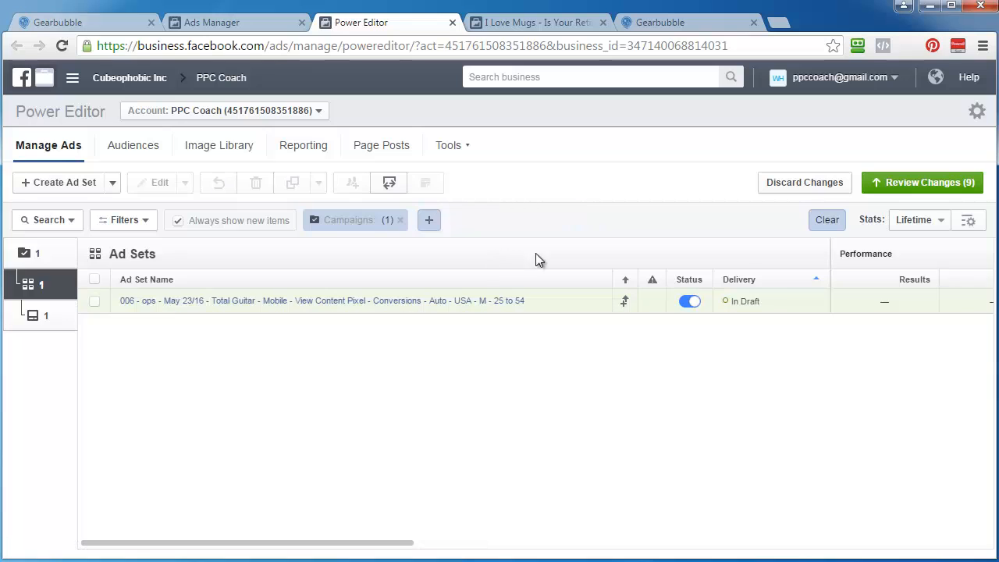
pyautogui.click(954, 183)
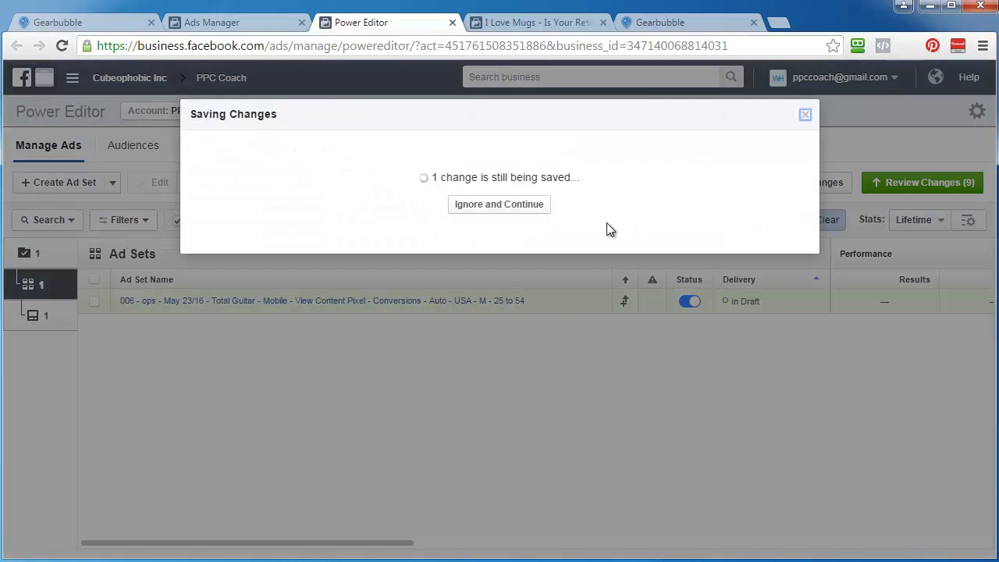
pyautogui.click(782, 431)
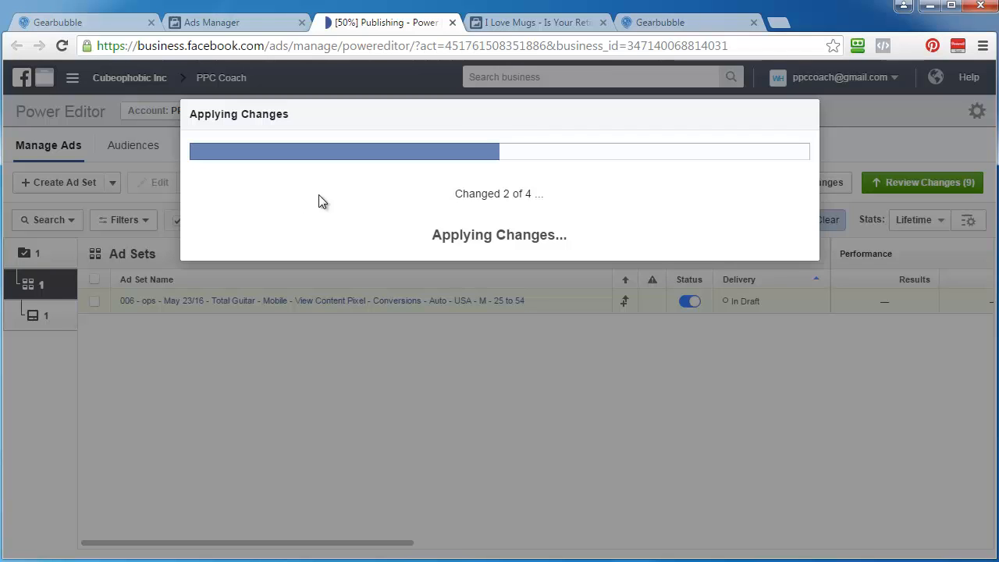
# Edit the Retirement Plan Playing Guitar - Mug campaign in Gearbubble, setting the 11oz mug's selling price to 24.95.
pyautogui.click(96, 23)
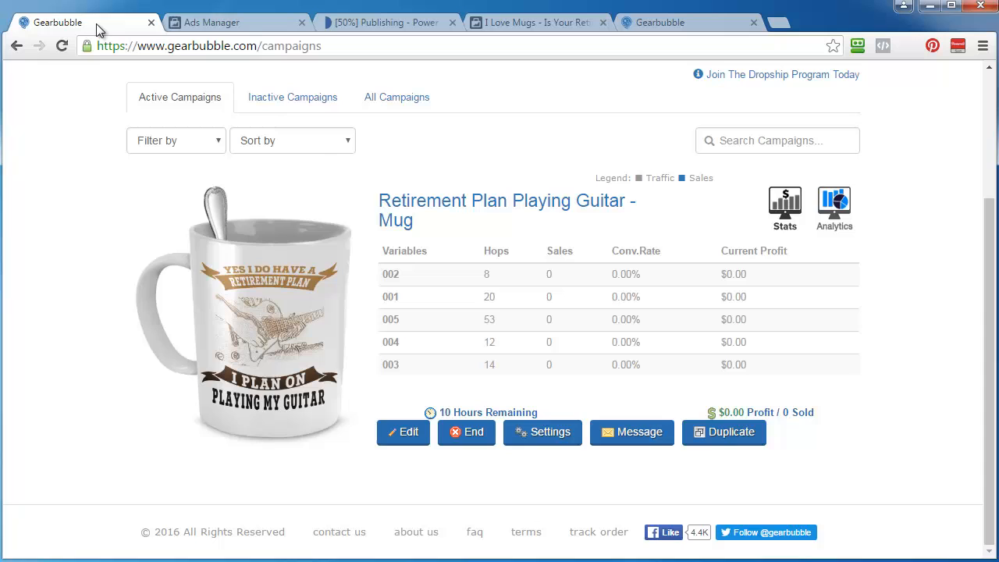
pyautogui.click(404, 434)
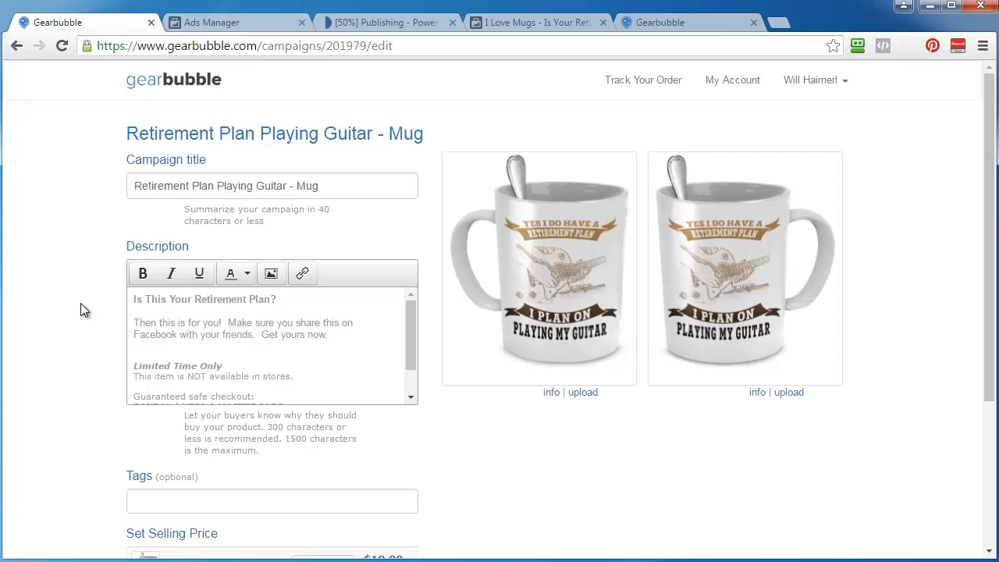
pyautogui.scroll(-3, 80, 310)
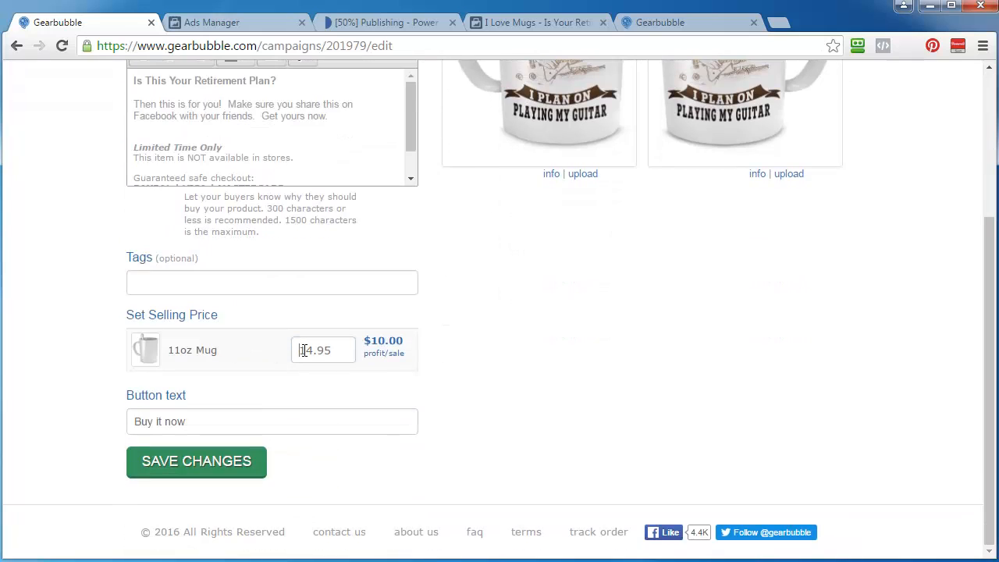
pyautogui.moveTo(303, 350); pyautogui.dragTo(313, 351)
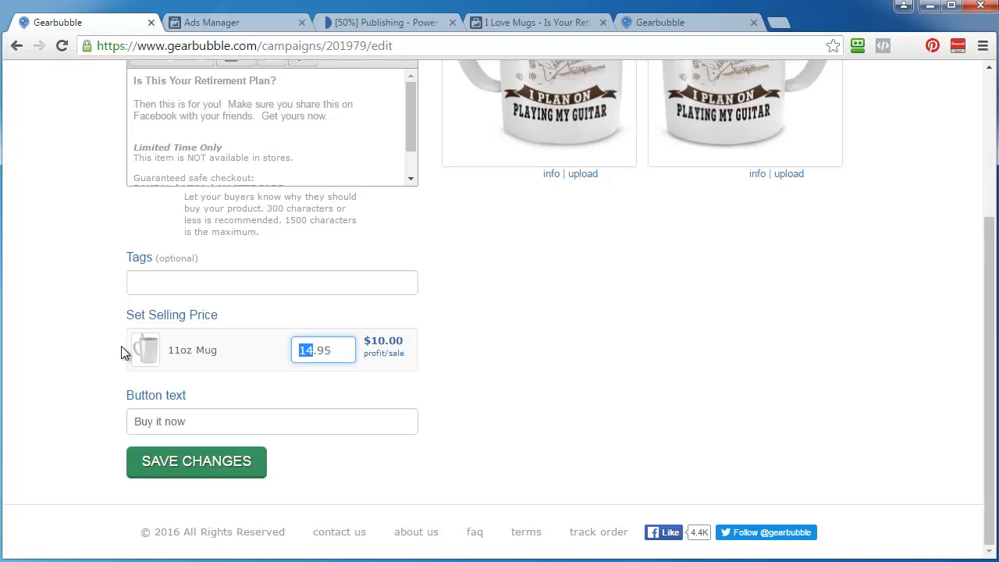
pyautogui.write('24.9')
pyautogui.press('BackSpace')
pyautogui.press('Delete')
pyautogui.click(383, 352)
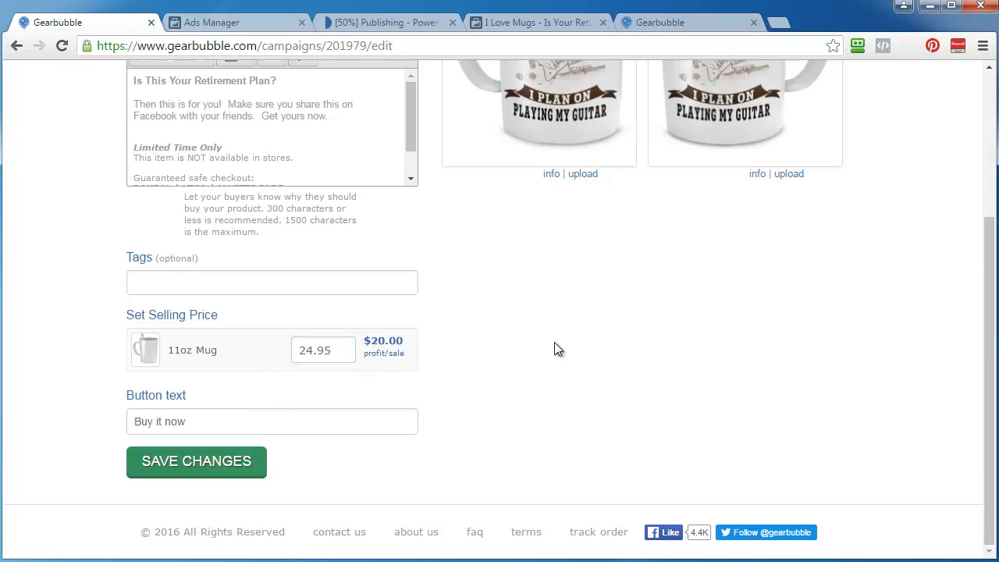
# Try a selling price of 17.95 for the 11oz mug and return it to 24.95.
pyautogui.scroll(3, 557, 354)
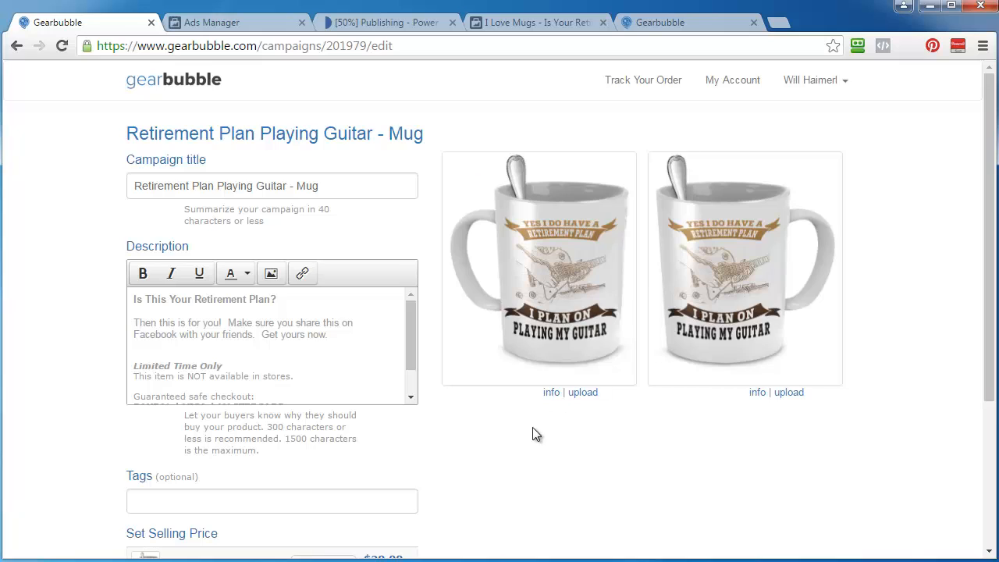
pyautogui.scroll(-2, 416, 399)
pyautogui.moveTo(312, 413); pyautogui.dragTo(286, 416)
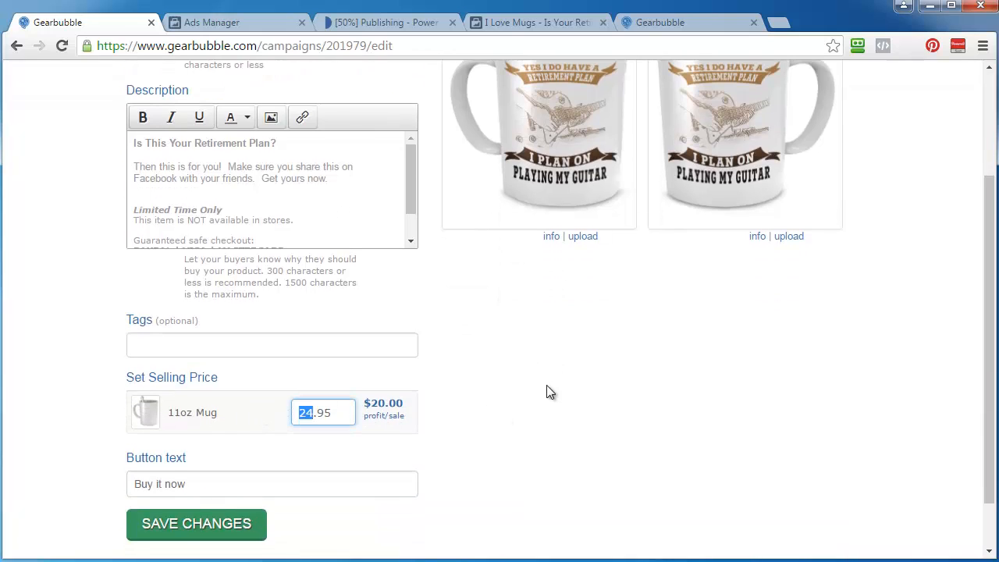
pyautogui.write('17')
pyautogui.click(549, 392)
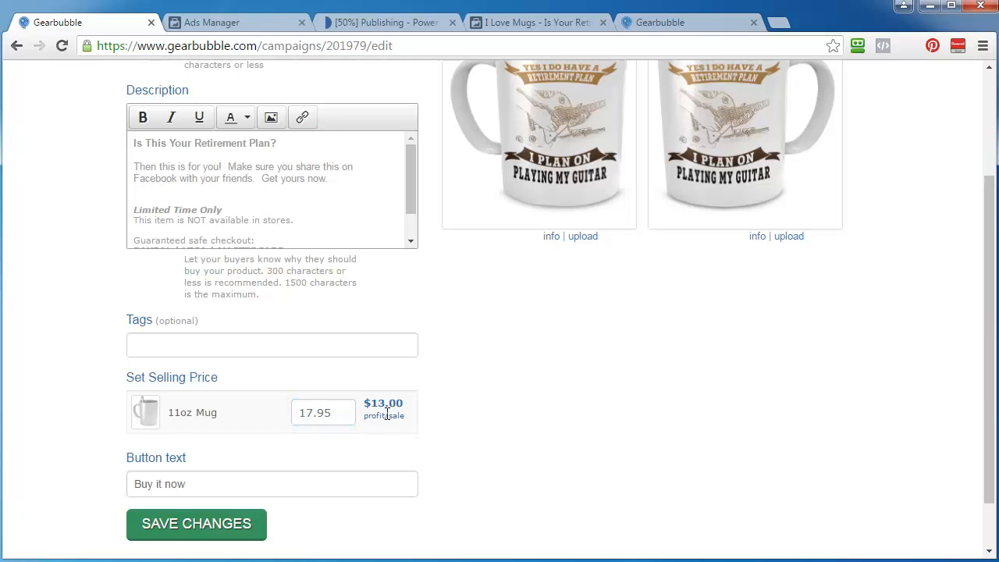
pyautogui.moveTo(313, 412); pyautogui.dragTo(277, 415)
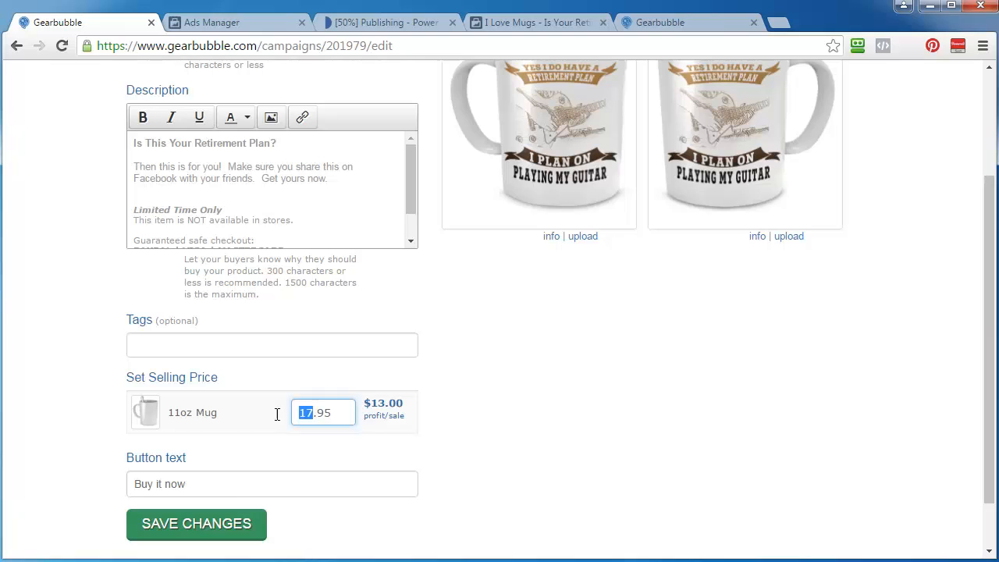
pyautogui.write('24')
pyautogui.click(497, 415)
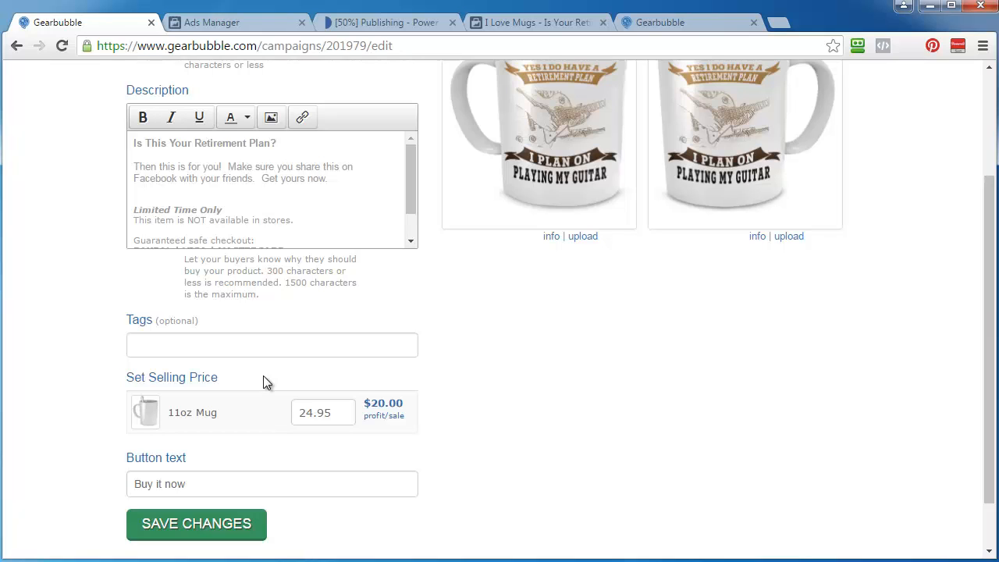
# Switch back to Power Editor, dismiss the publishing summary and reload the page.
pyautogui.click(383, 24)
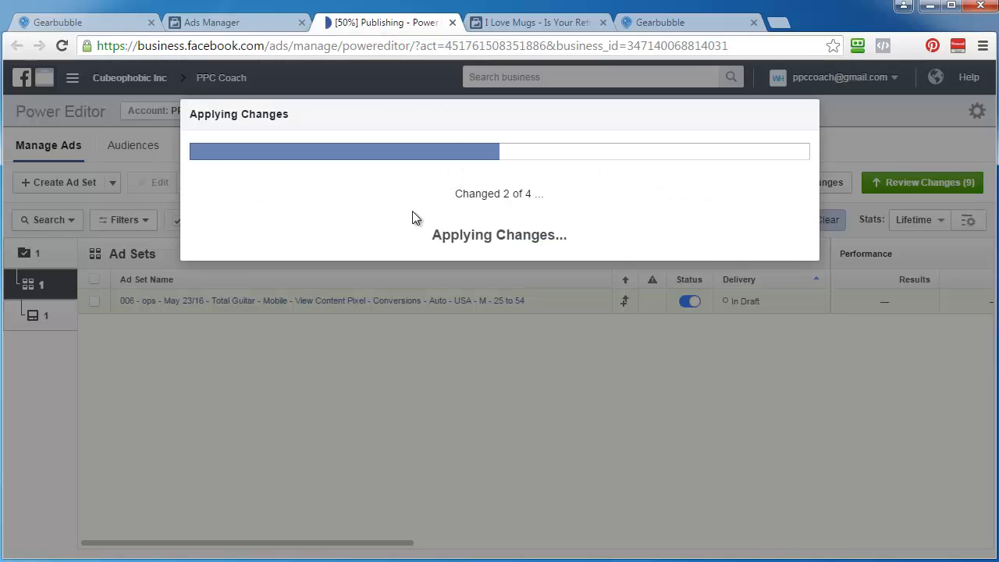
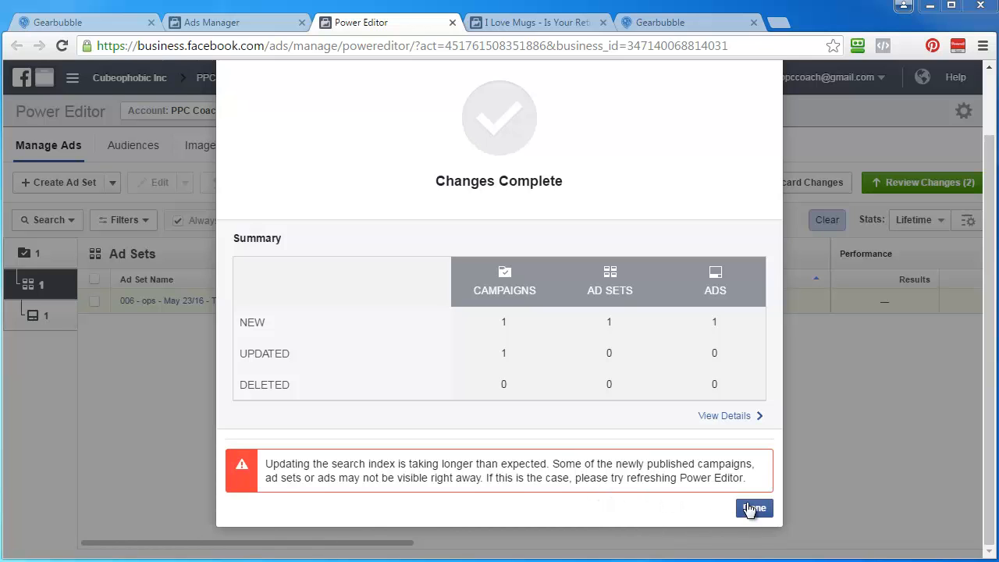
pyautogui.click(755, 508)
pyautogui.rightClick(511, 175)
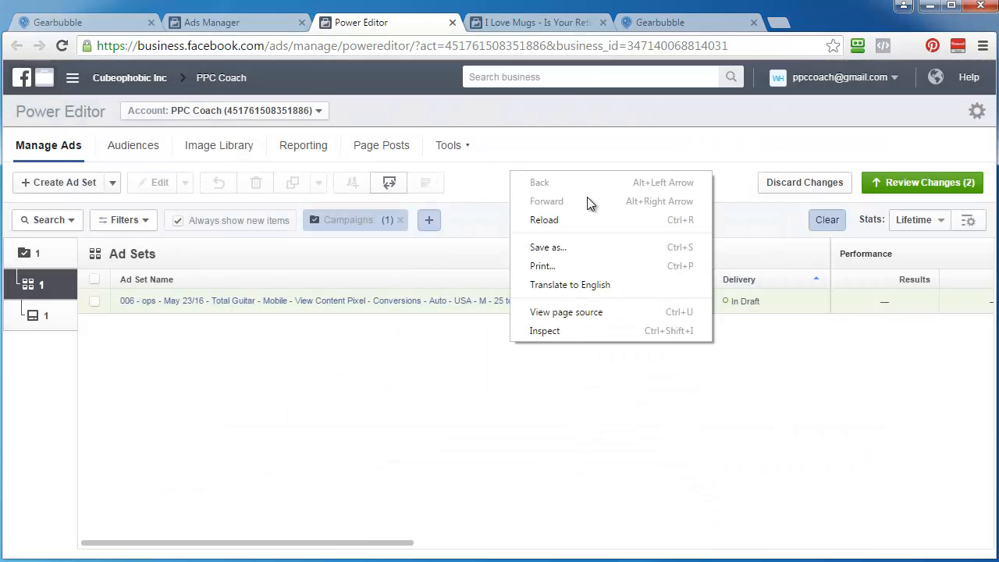
pyautogui.click(582, 214)
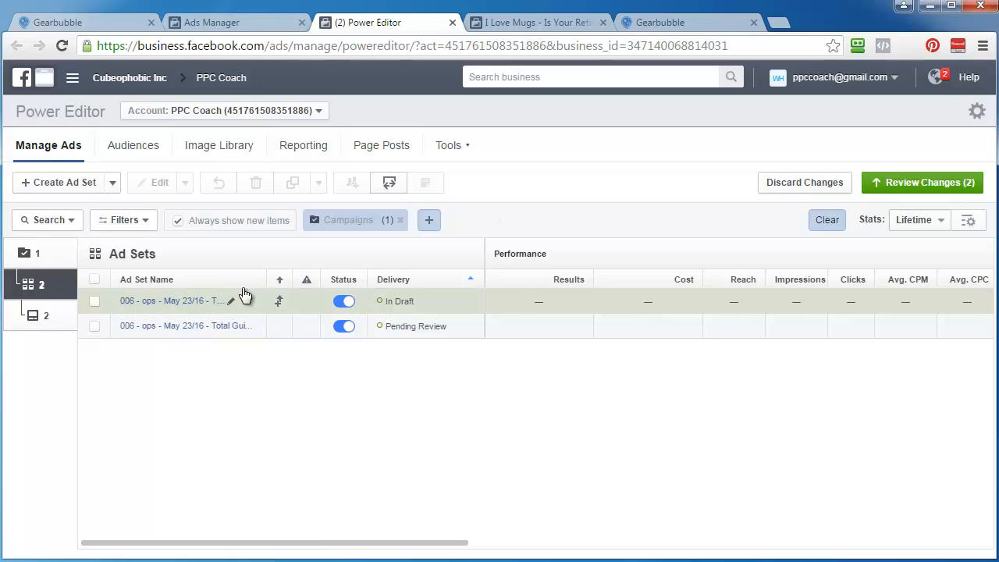
# Widen the Ad Set Name column to show the full names and check the campaign's status against its ad sets.
pyautogui.moveTo(266, 280); pyautogui.dragTo(616, 281)
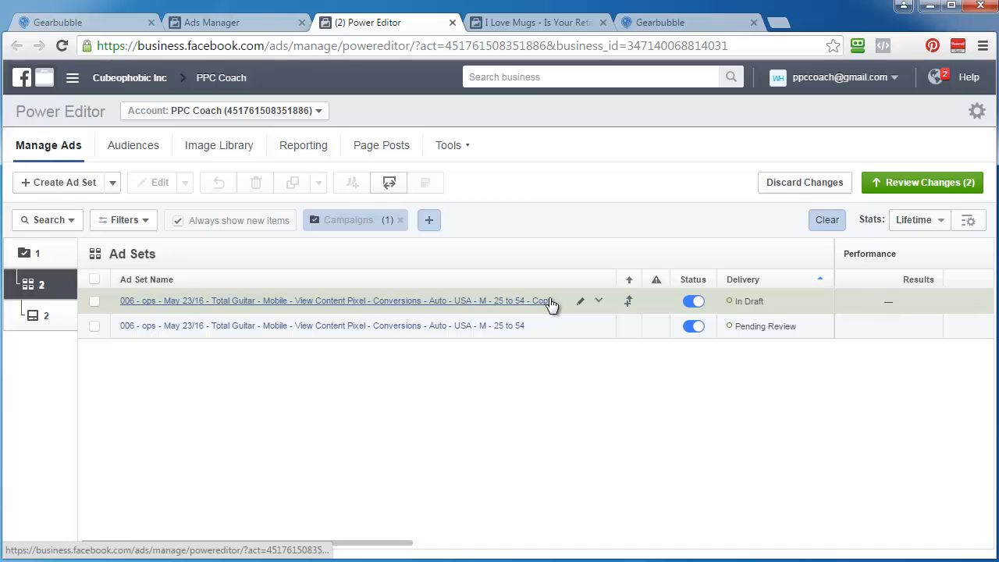
pyautogui.click(34, 256)
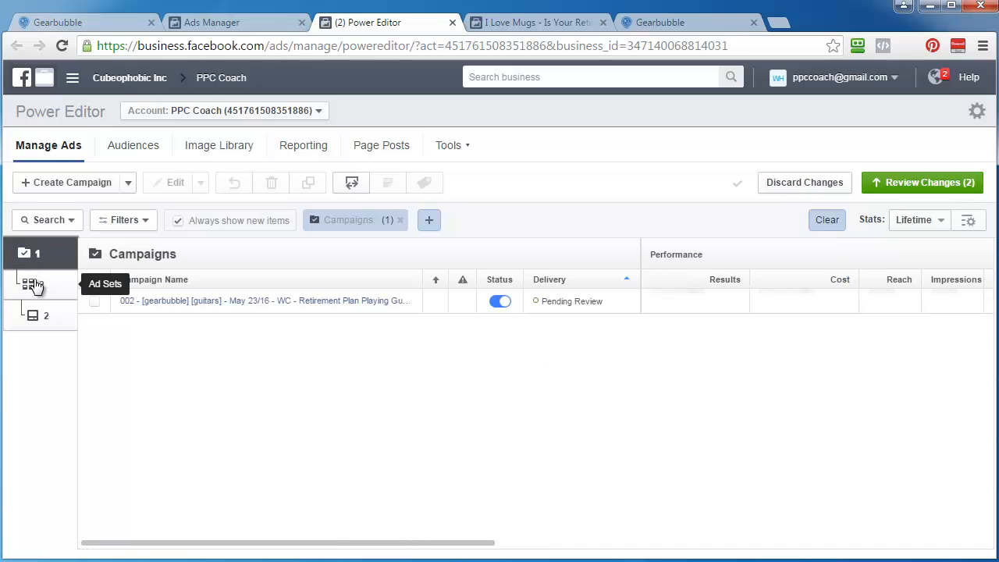
pyautogui.click(35, 284)
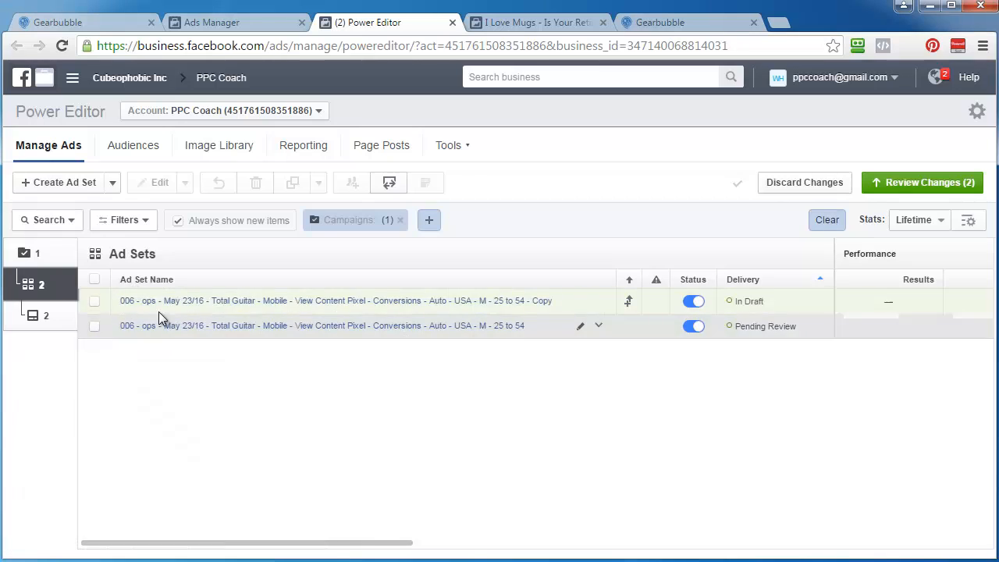
# Open the draft copy of the 006 Total Guitar ad set and add Fretboard Journal to its targeted interests.
pyautogui.click(94, 302)
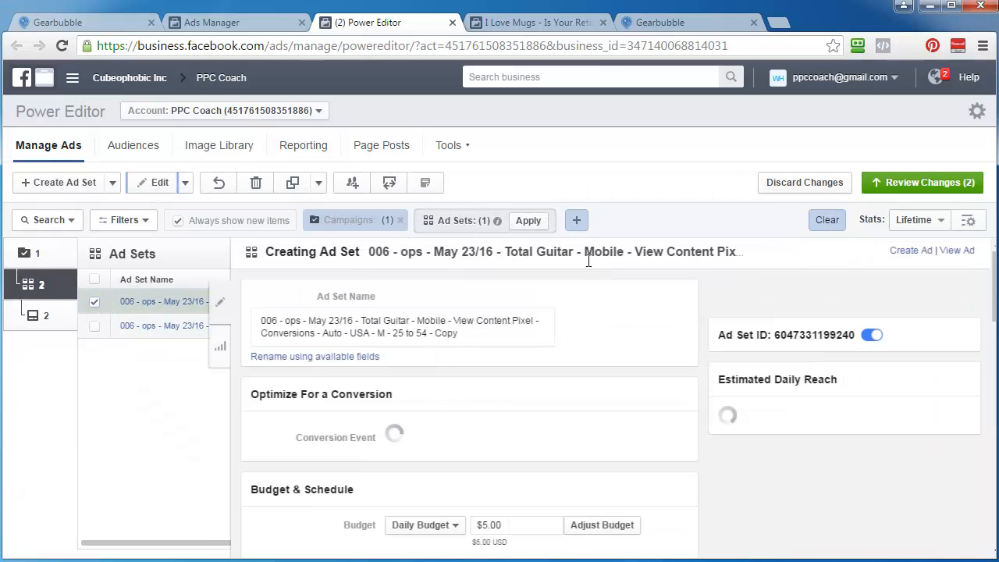
pyautogui.scroll(-4, 328, 390)
pyautogui.scroll(-8, 324, 384)
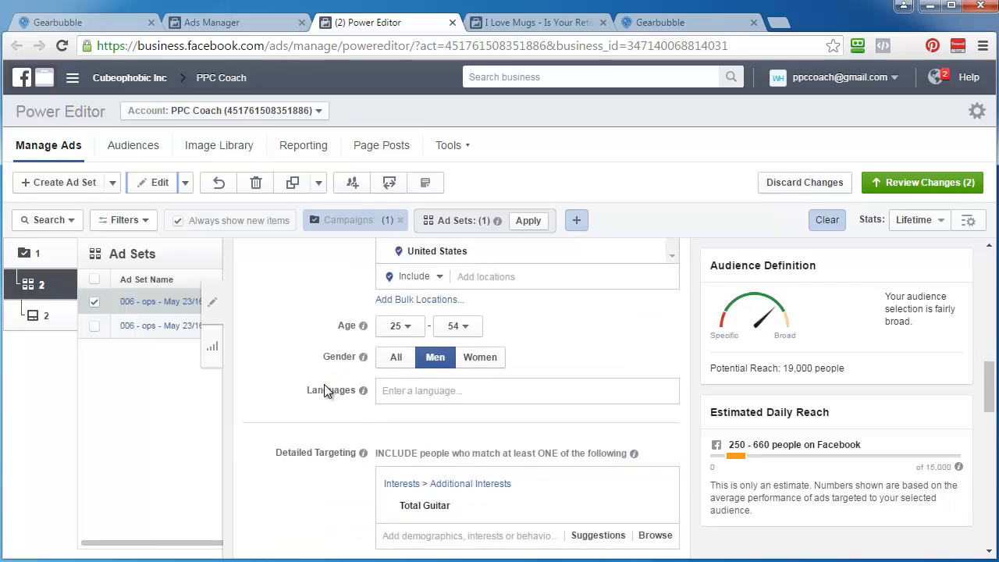
pyautogui.click(435, 378)
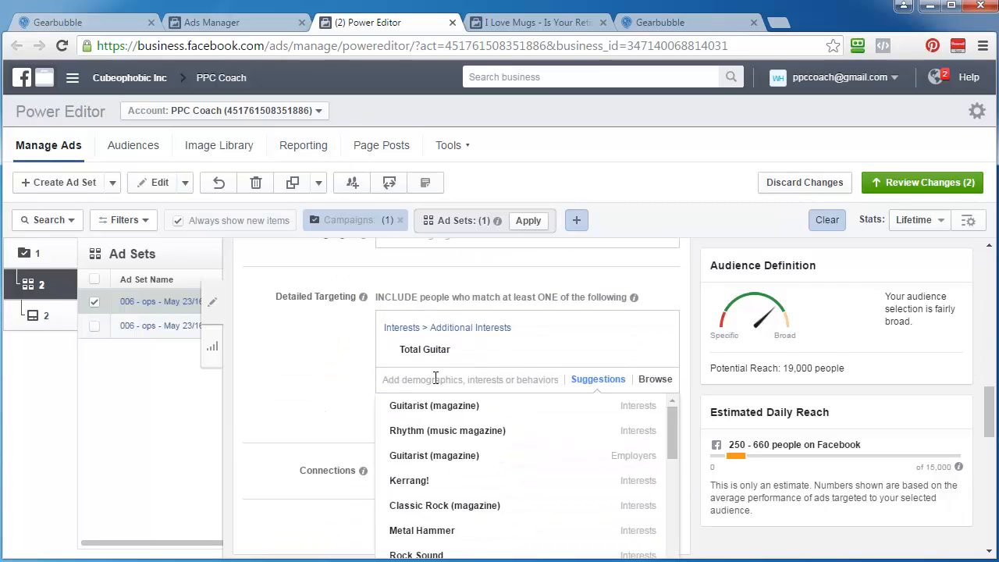
pyautogui.write('fretb')
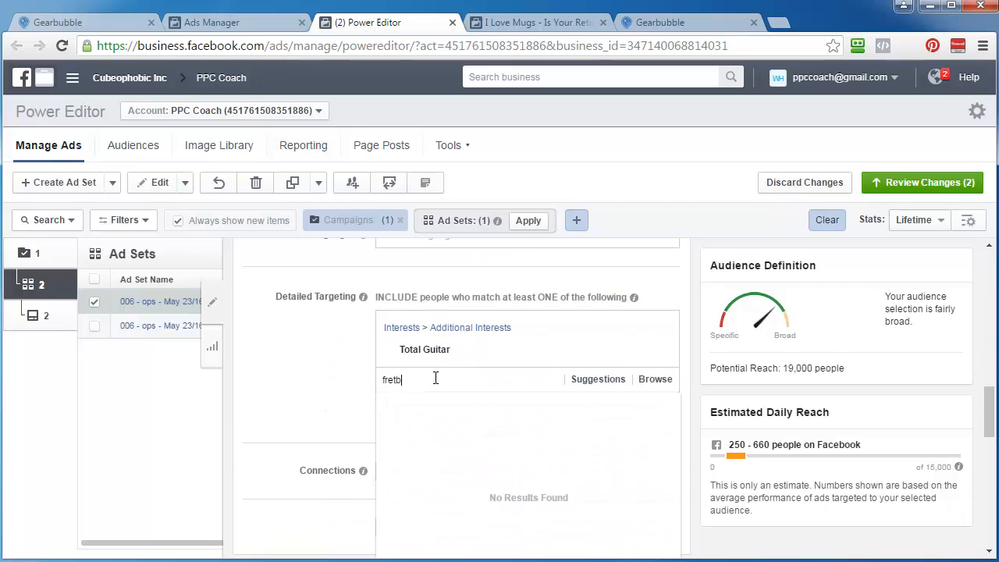
pyautogui.write('oard journal')
pyautogui.press('Return')
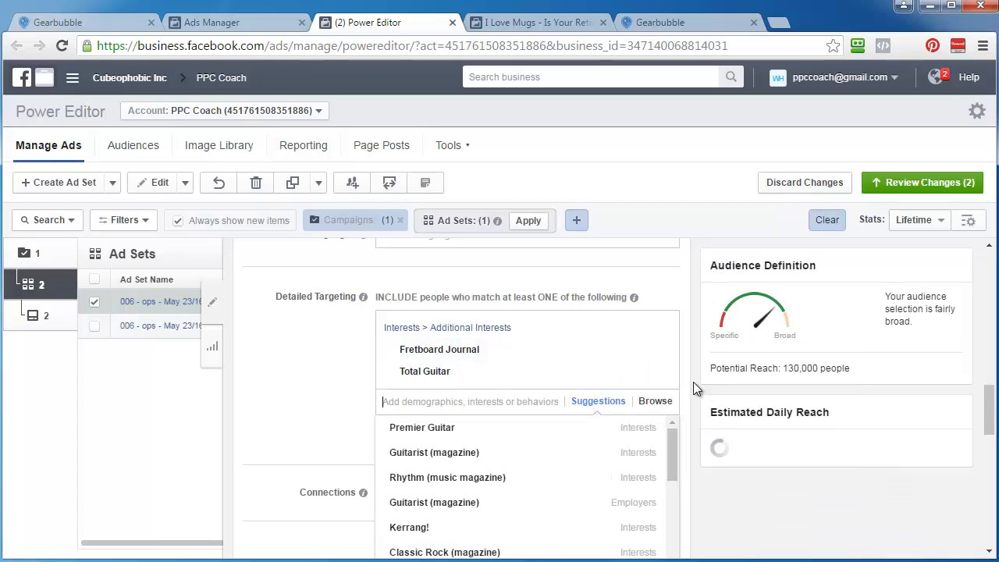
# Copy the Fretboard Journal interest name and put it in place of Total Guitar in the ad set name, changing 006 to 007.
pyautogui.tripleClick(431, 351)
pyautogui.hotkey('ctrl', 'c')
pyautogui.rightClick(429, 352)
pyautogui.click(459, 359)
pyautogui.scroll(10, 301, 363)
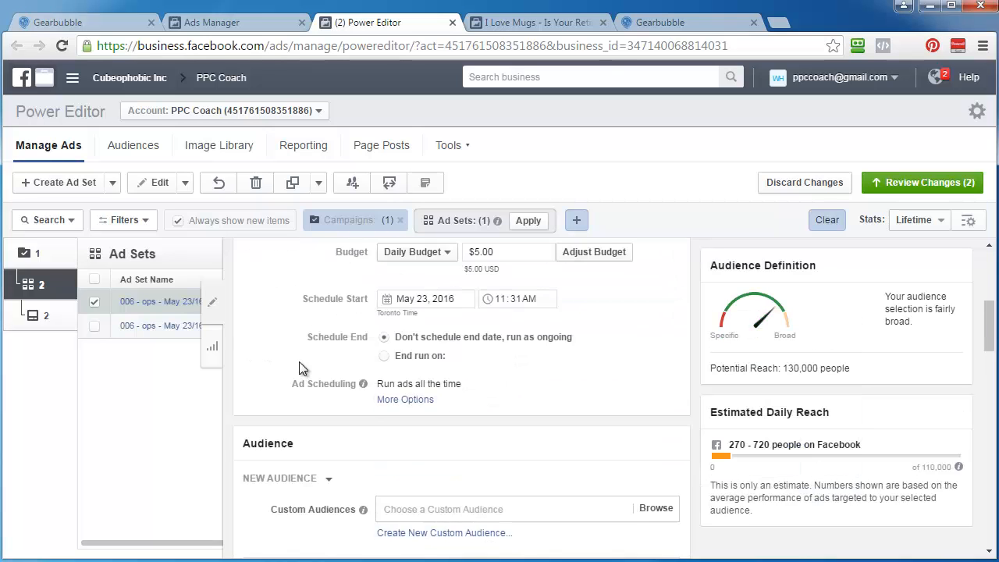
pyautogui.moveTo(353, 320); pyautogui.dragTo(403, 322)
pyautogui.rightClick(386, 322)
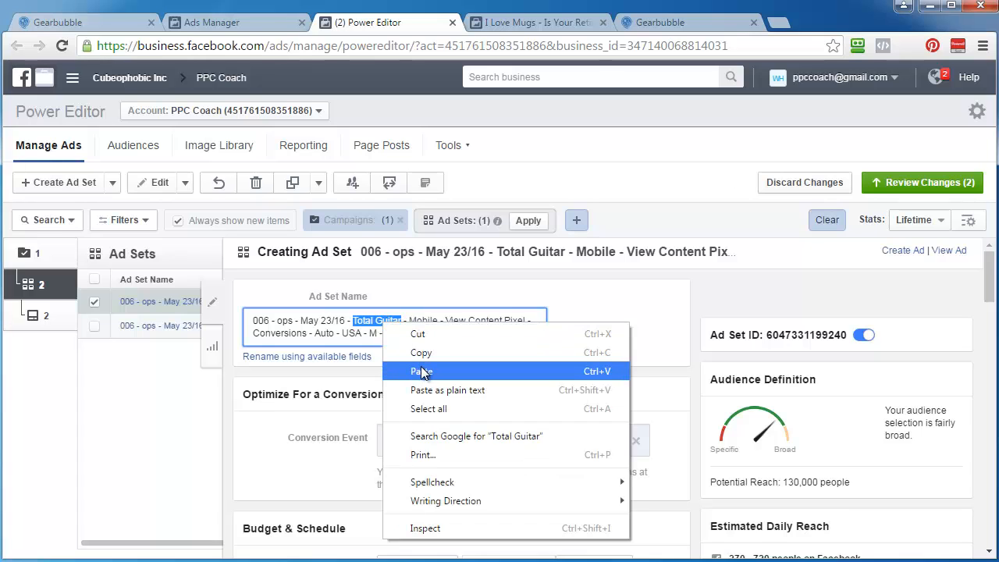
pyautogui.click(425, 370)
pyautogui.press('BackSpace')
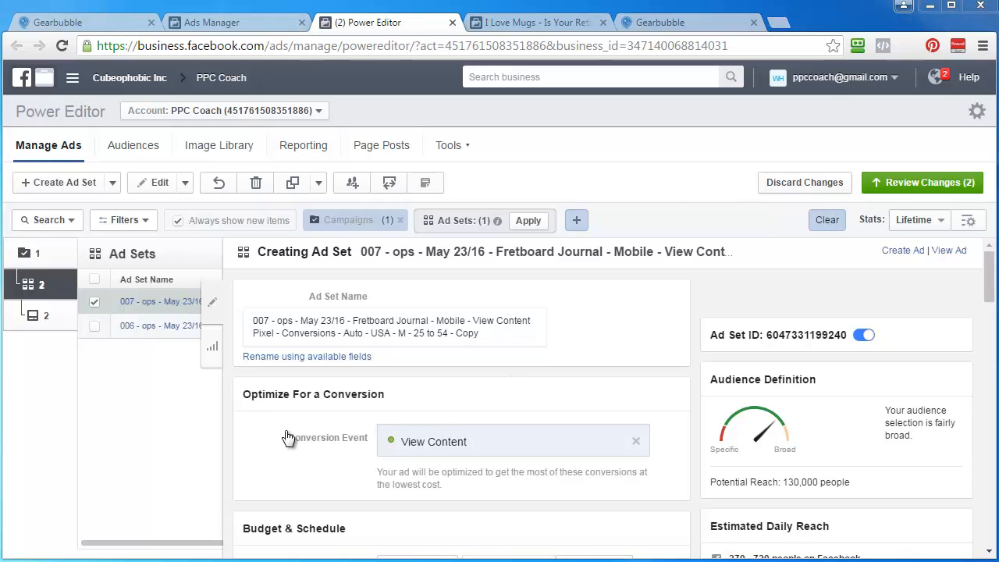
# Copy the 007 Fretboard Journal ad set's name, remove its Copy suffix and bring up the campaign's ads.
pyautogui.tripleClick(306, 334)
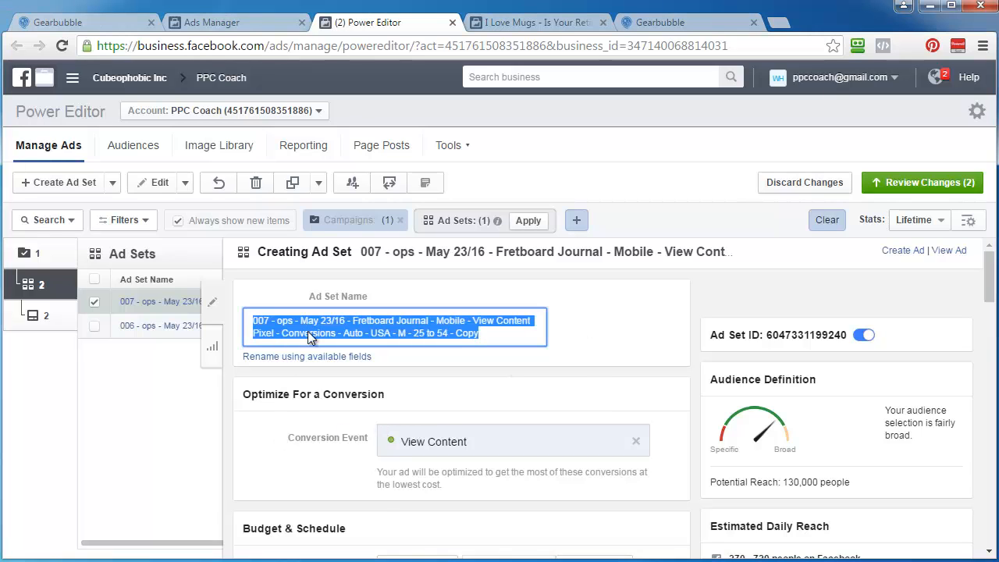
pyautogui.rightClick(335, 332)
pyautogui.click(367, 361)
pyautogui.click(496, 321)
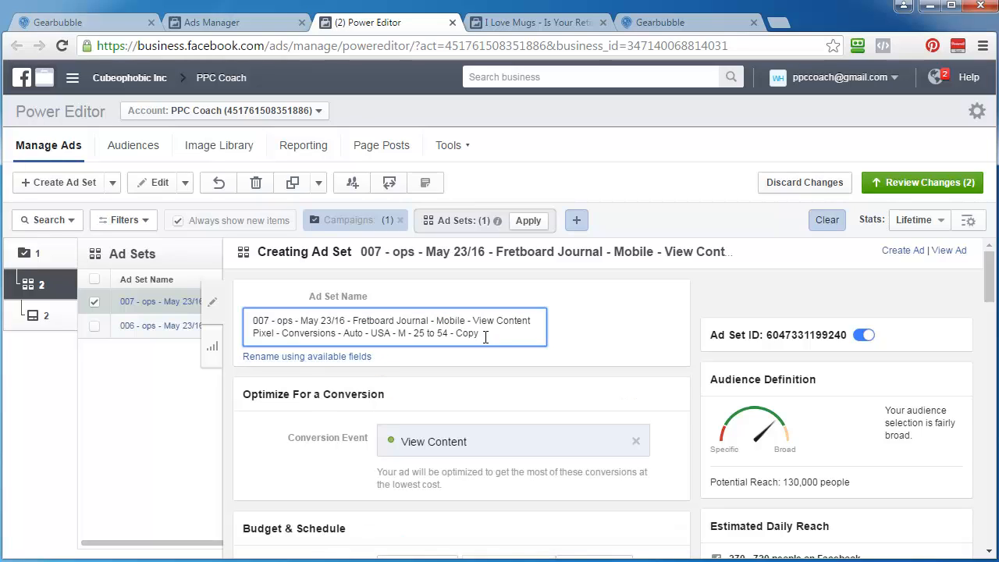
pyautogui.press('BackSpace')
pyautogui.press('BackSpace')
pyautogui.press('BackSpace')
pyautogui.tripleClick(485, 337)
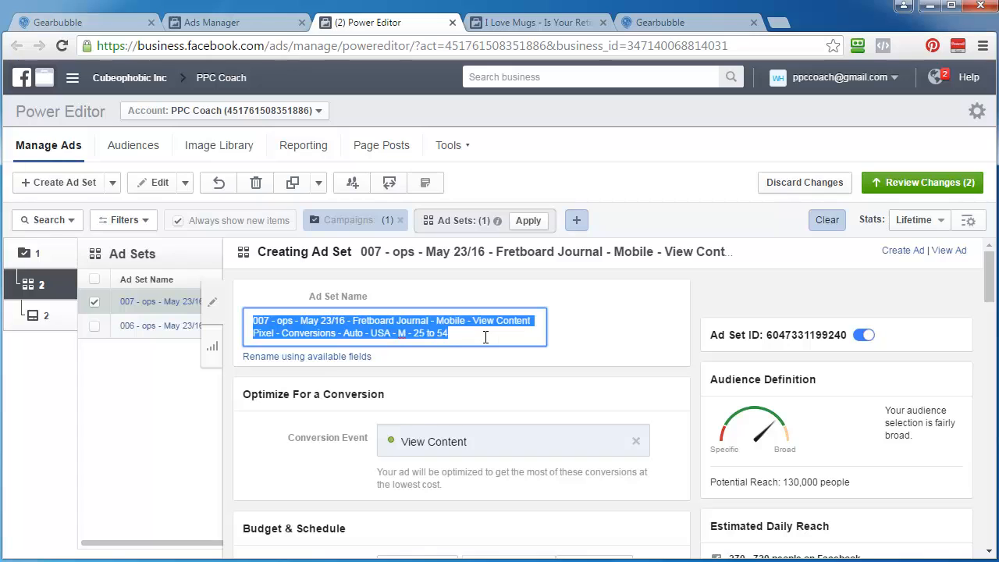
pyautogui.click(48, 318)
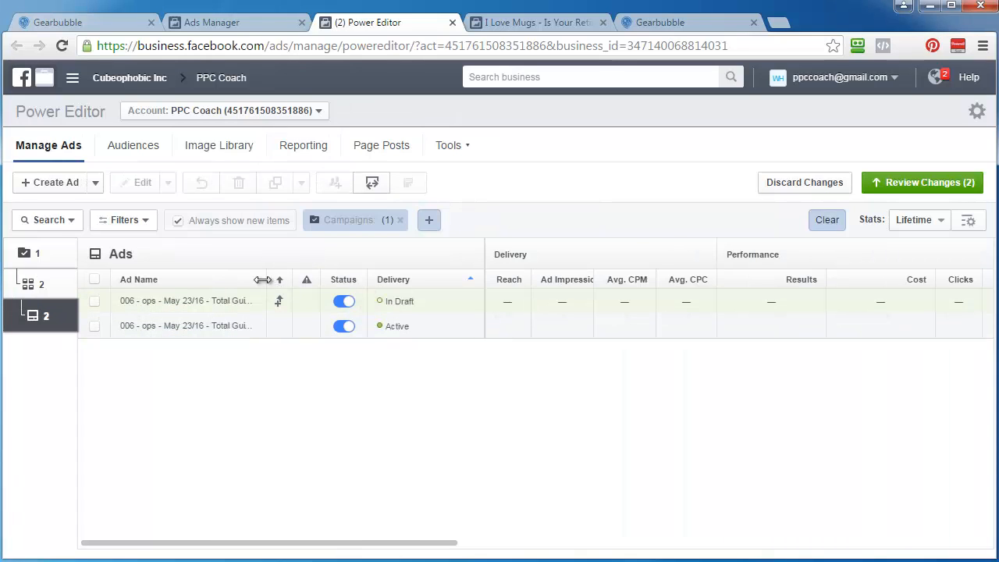
# Widen the Ad Name column and replace the draft 006 ad's name with the copied 007 Fretboard Journal ad set name.
pyautogui.moveTo(266, 280); pyautogui.dragTo(507, 278)
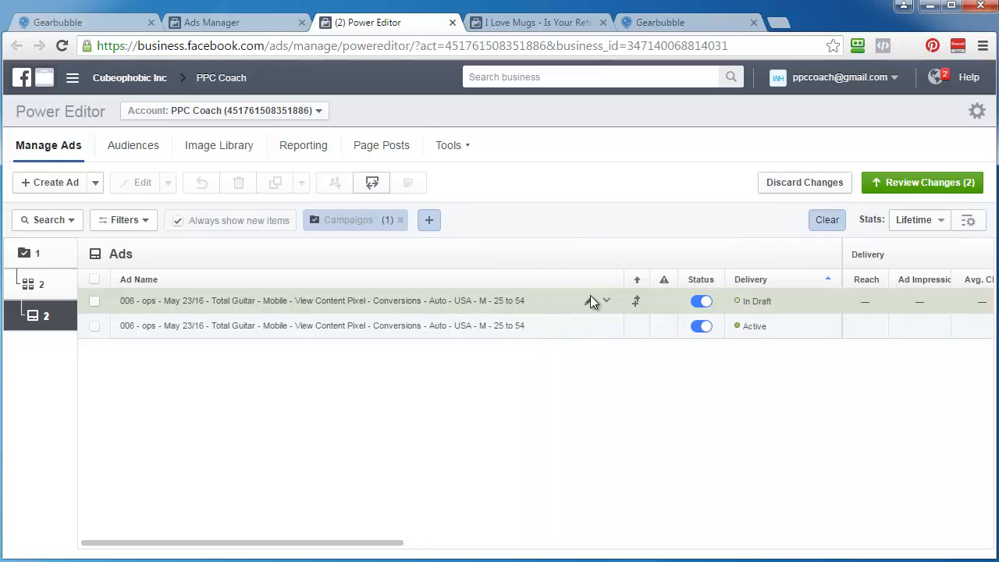
pyautogui.click(94, 304)
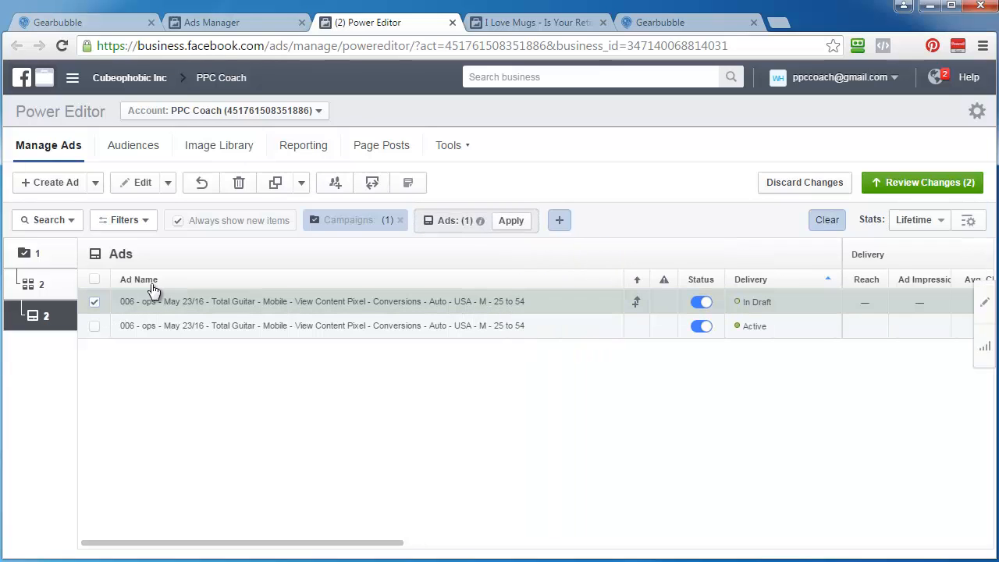
pyautogui.click(138, 182)
pyautogui.click(335, 344)
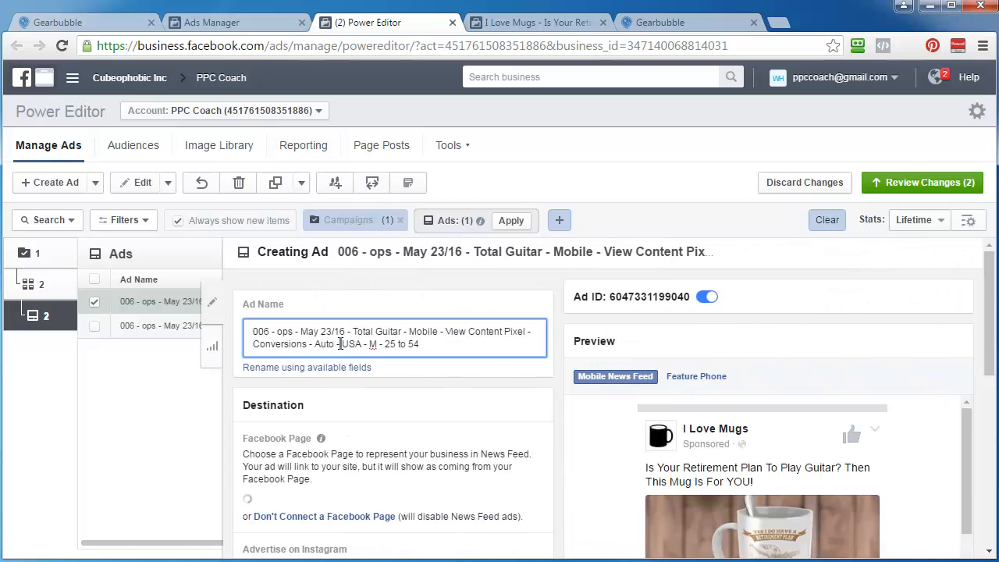
pyautogui.hotkey('ctrl', 'a')
pyautogui.rightClick(356, 340)
pyautogui.click(395, 387)
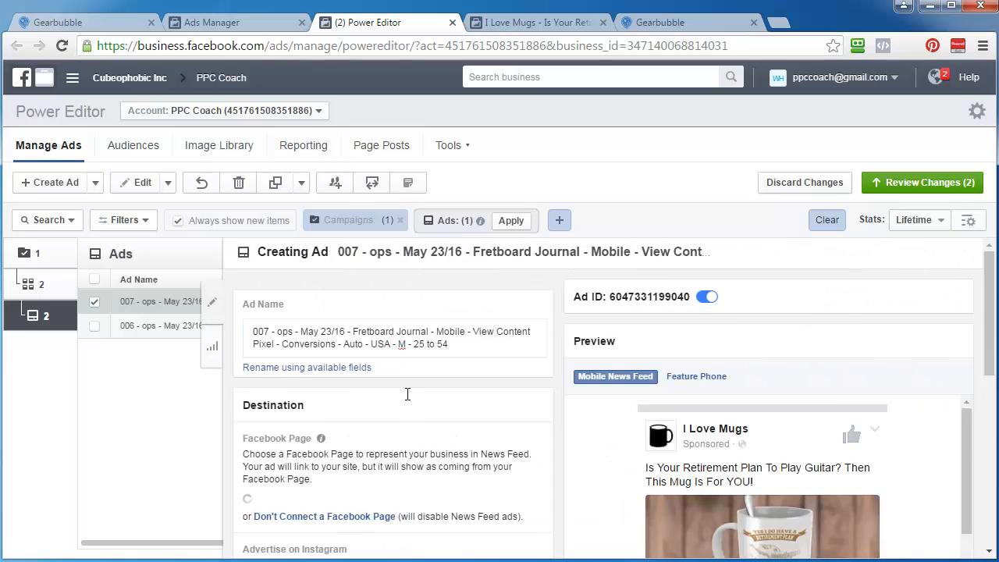
# Set the URL parameters of the 007 Fretboard Journal ad to tid=007.
pyautogui.scroll(-4, 406, 394)
pyautogui.moveTo(280, 511); pyautogui.dragTo(295, 514)
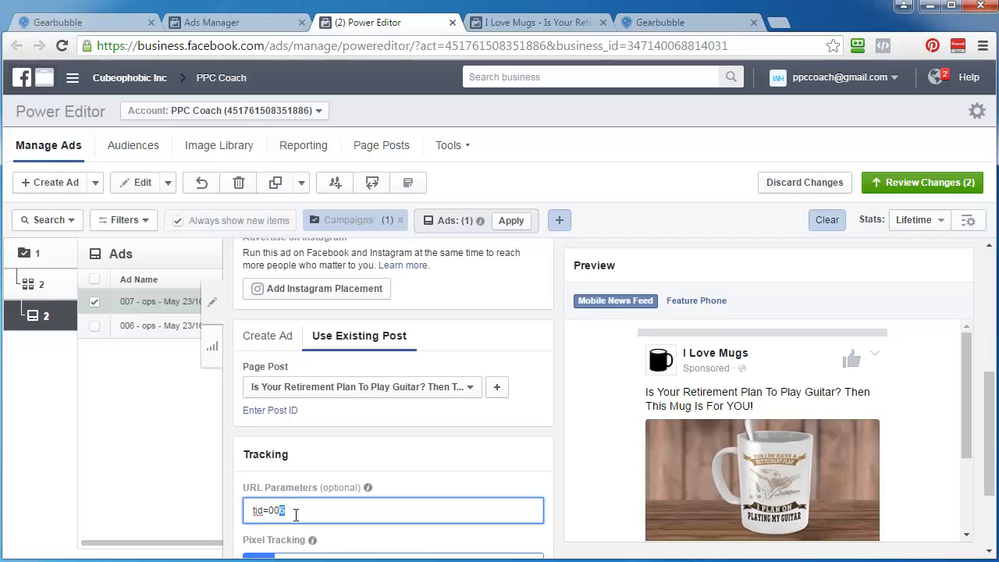
pyautogui.write('7')
pyautogui.click(399, 451)
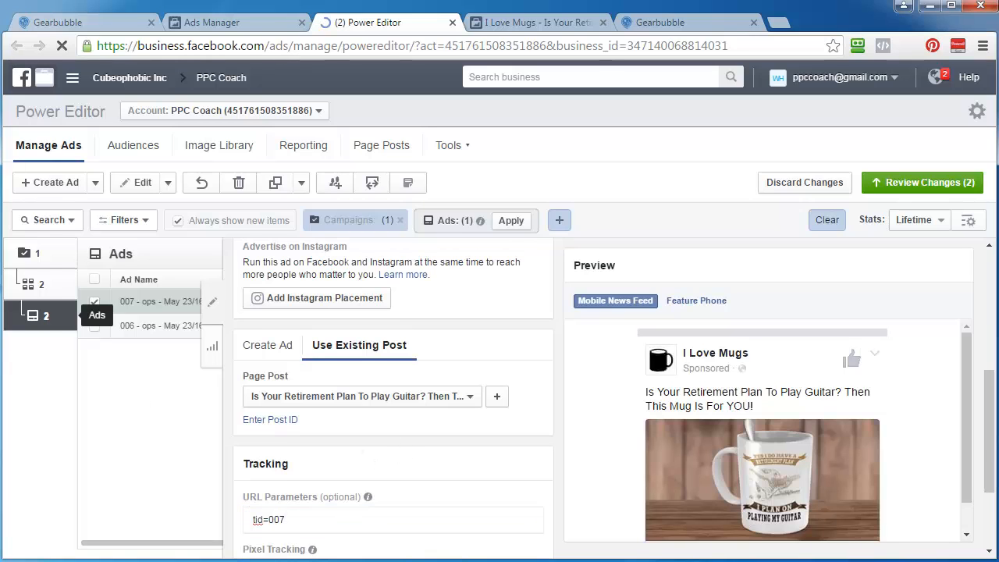
# Return to the ad sets, try to duplicate the 007 Fretboard Journal ad set, and reload the page.
pyautogui.click(43, 286)
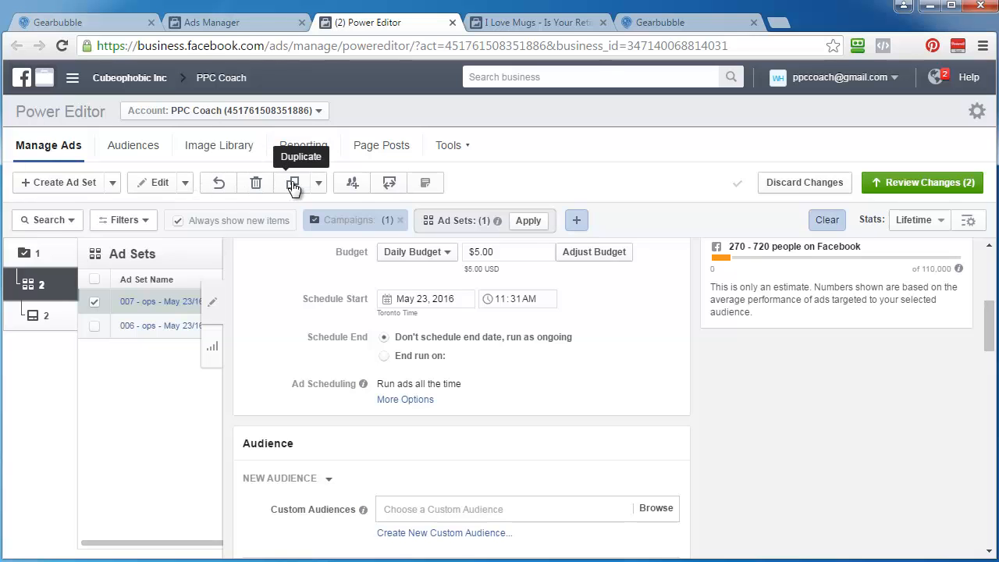
pyautogui.click(46, 316)
pyautogui.scroll(5, 318, 378)
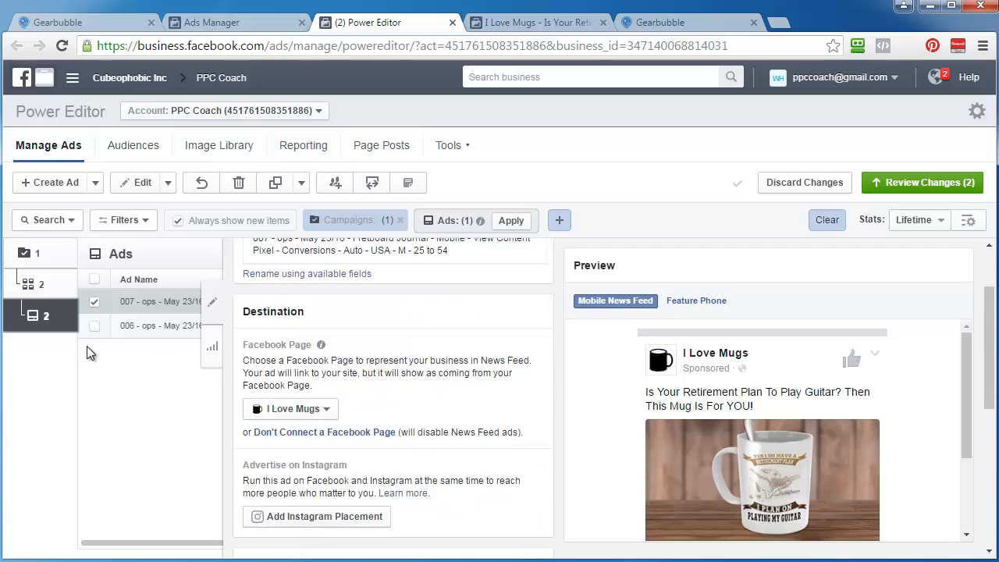
pyautogui.click(70, 281)
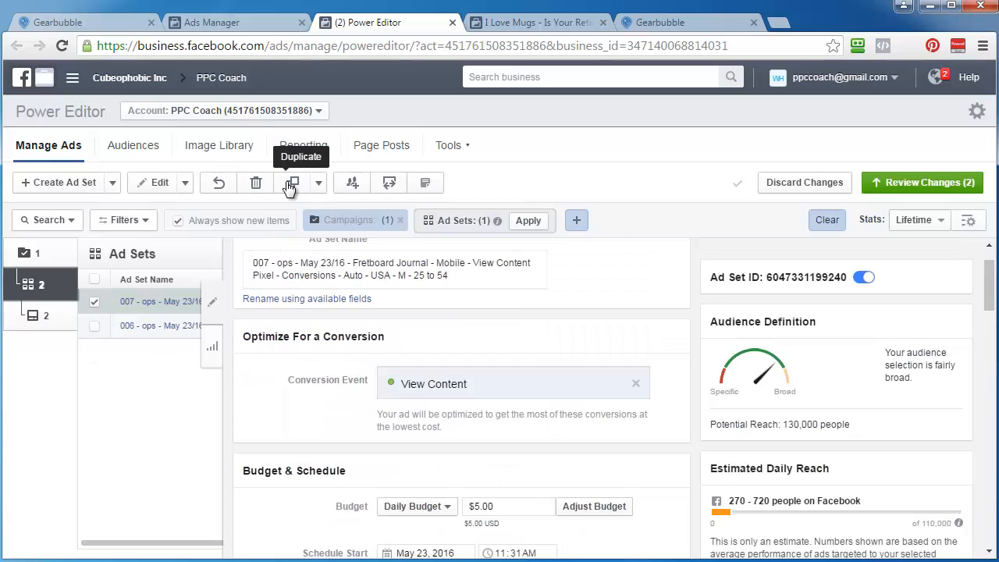
pyautogui.click(293, 182)
pyautogui.press('Return')
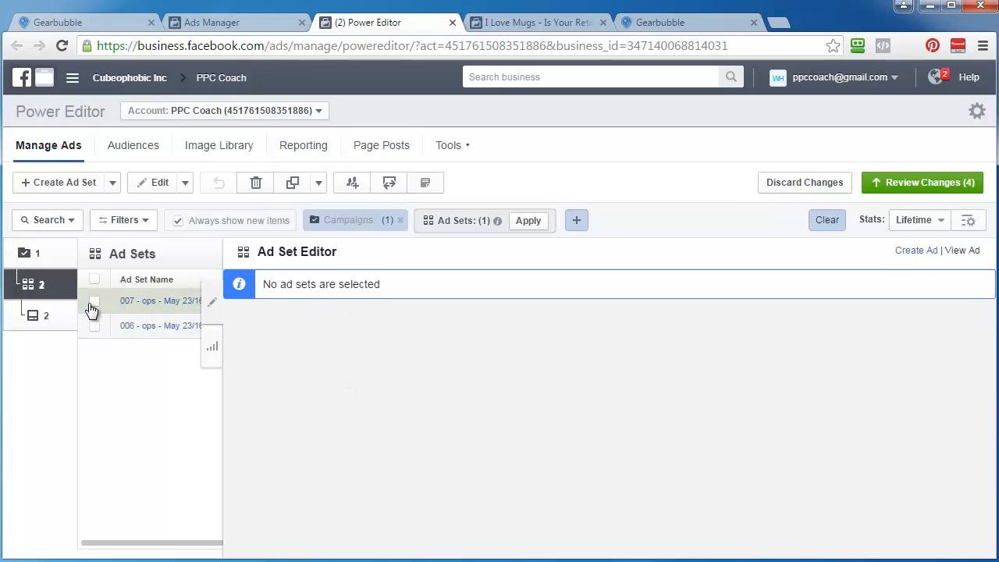
pyautogui.click(117, 309)
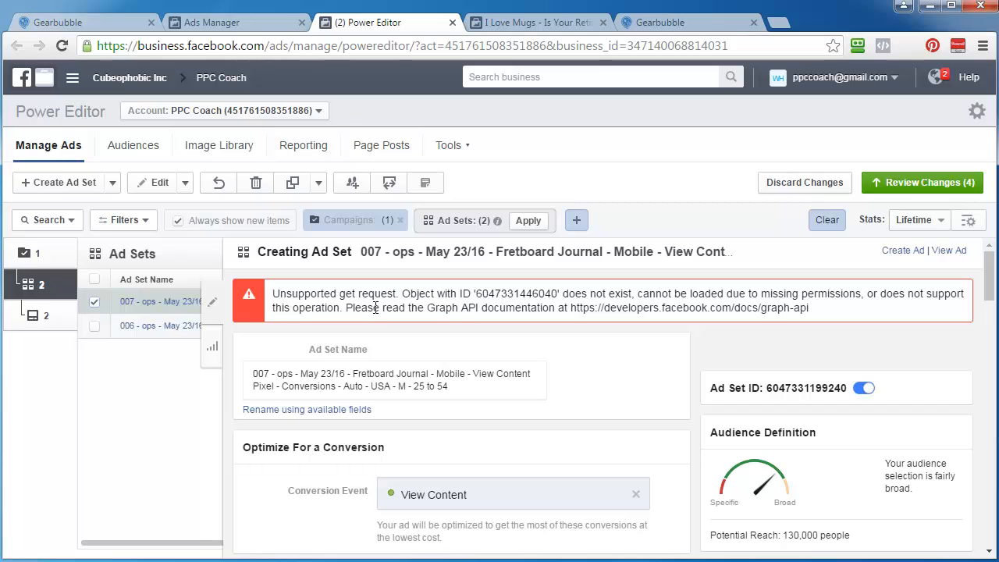
pyautogui.rightClick(580, 168)
pyautogui.click(641, 205)
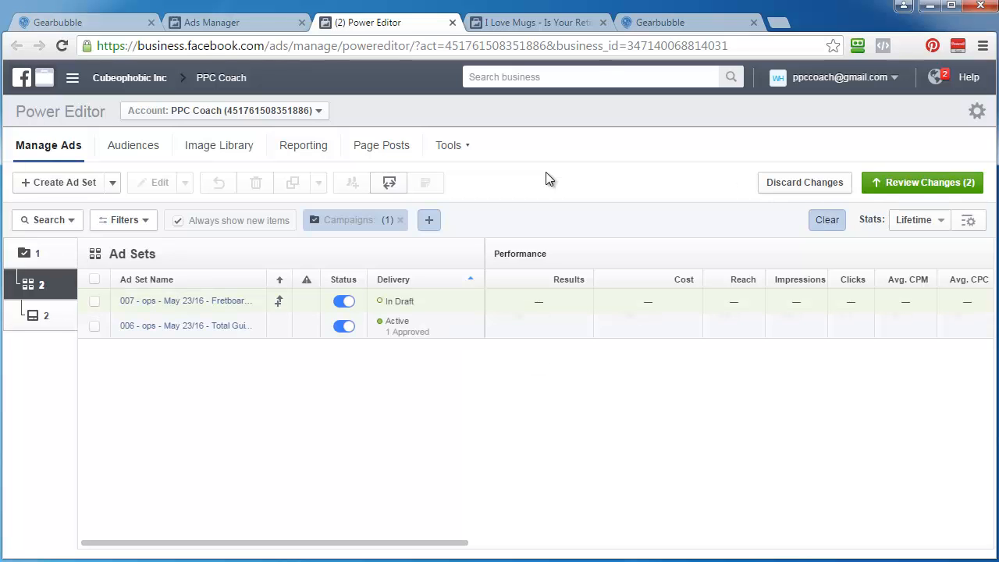
# Duplicate the draft 007 Fretboard Journal ad set and rename the copy to start with 008, without the Copy suffix.
pyautogui.click(94, 301)
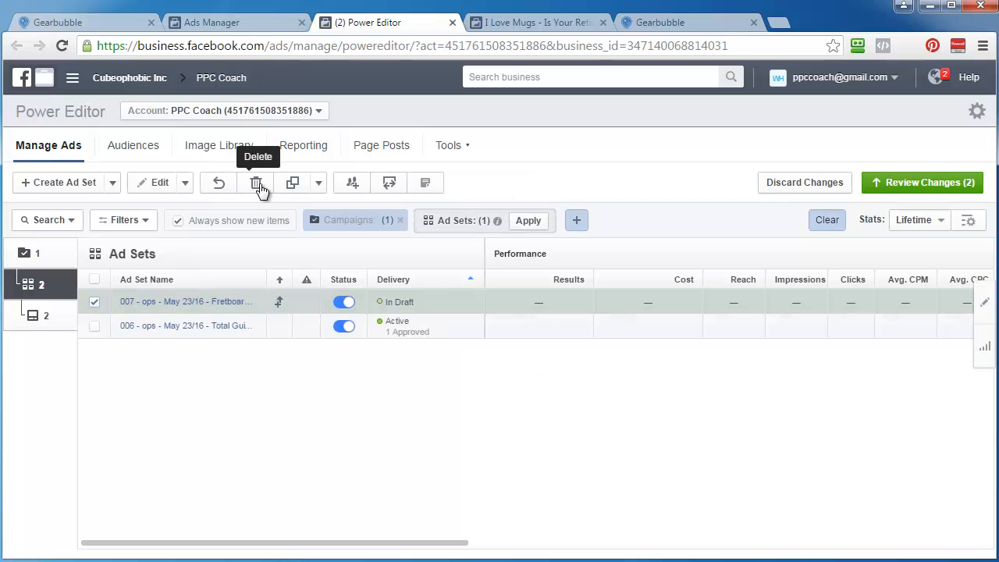
pyautogui.click(288, 183)
pyautogui.click(705, 375)
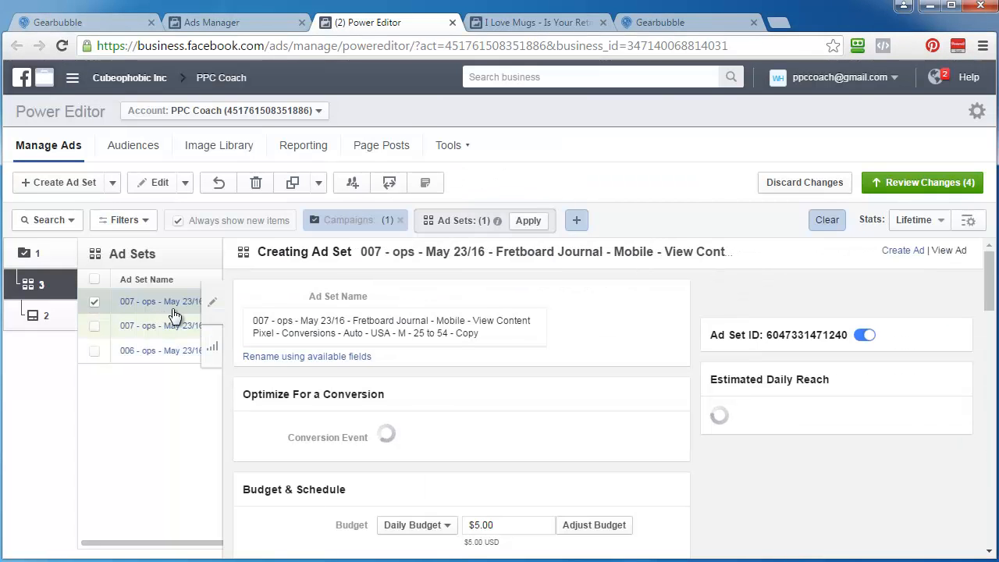
pyautogui.click(265, 320)
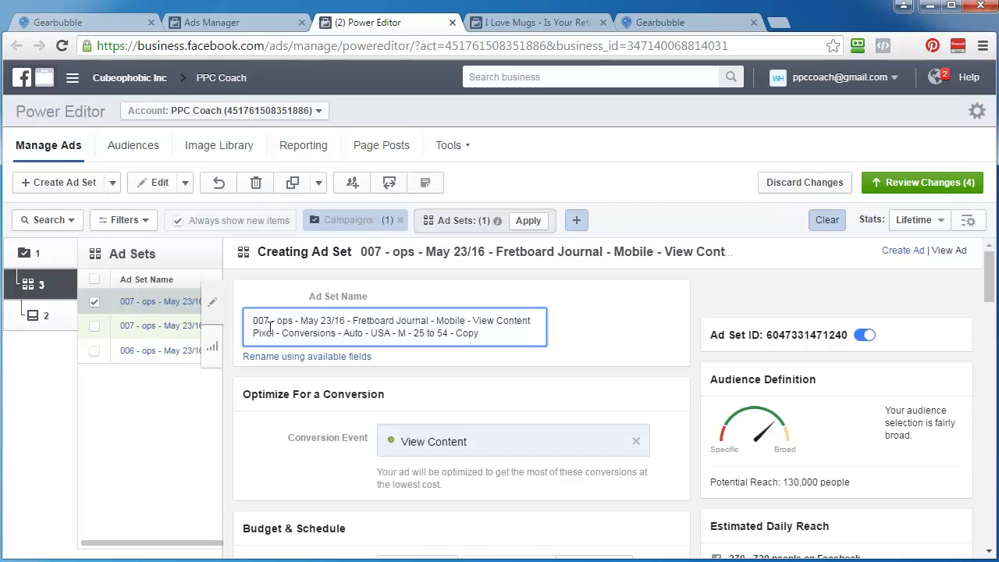
pyautogui.press('BackSpace')
pyautogui.write('8')
# Sort the 001 campaign's ad sets by View Content in Ads Manager and compare them with the guitar mug's tracking analytics in Gearbubble.
pyautogui.click(229, 23)
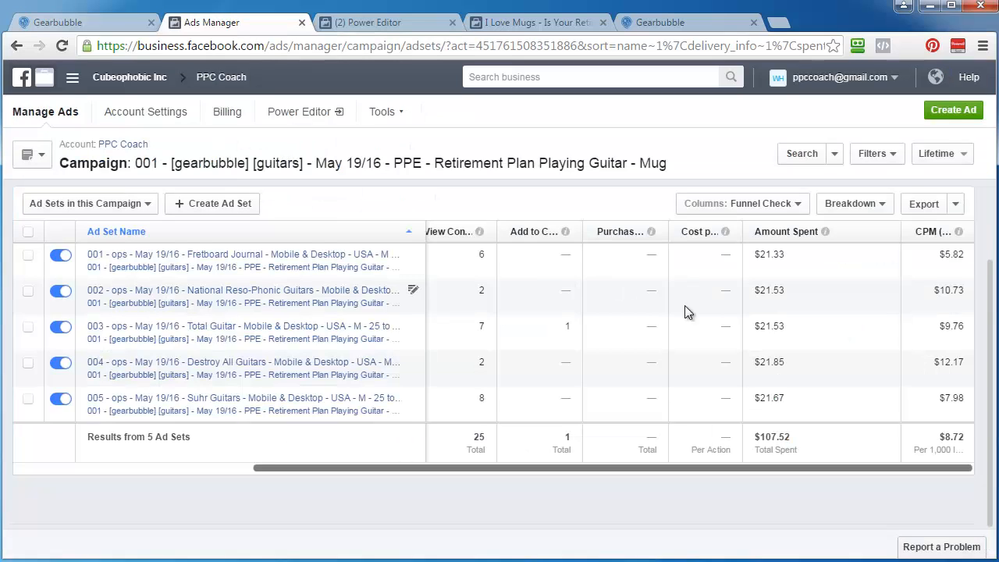
pyautogui.click(451, 233)
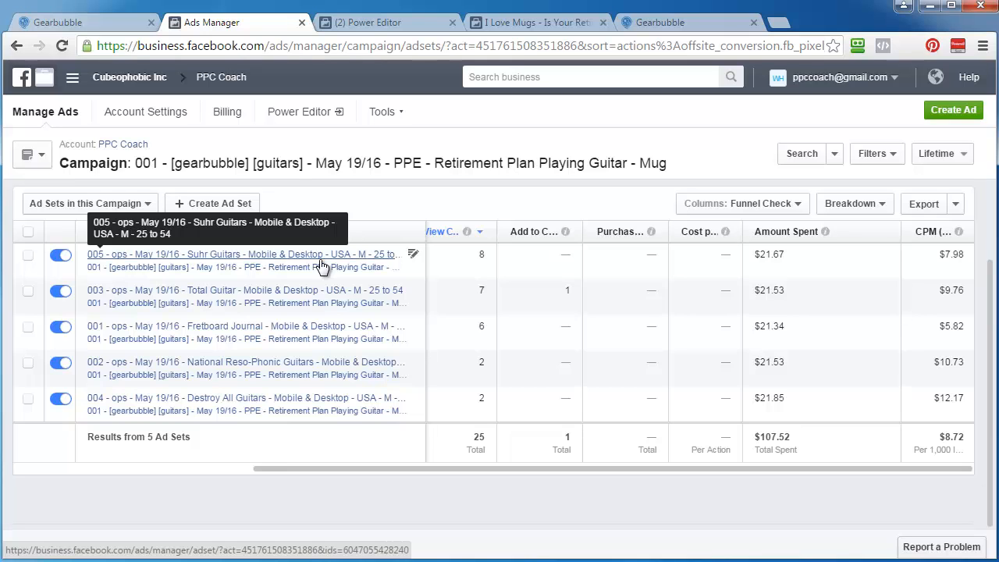
pyautogui.click(75, 23)
pyautogui.scroll(3, 517, 370)
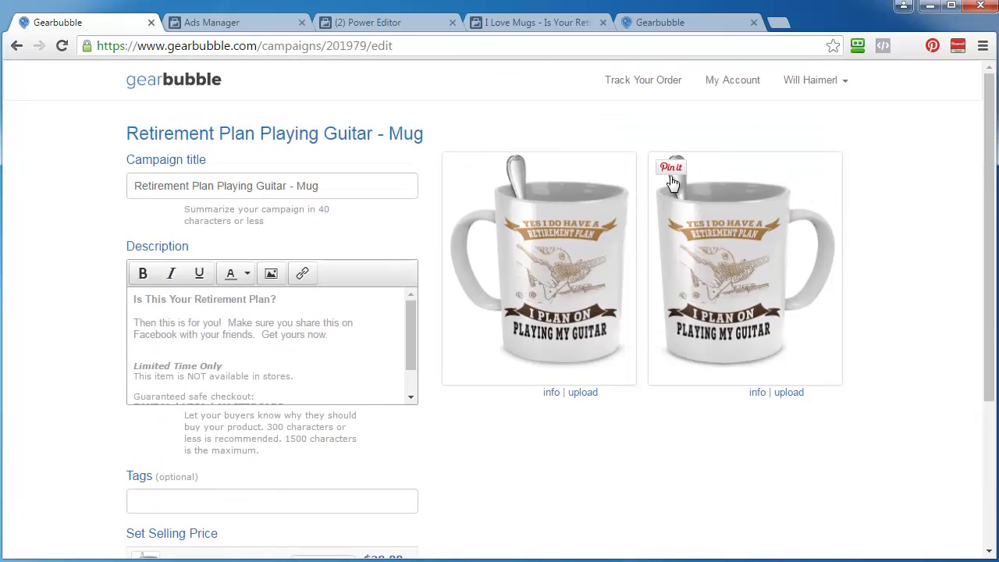
pyautogui.click(732, 82)
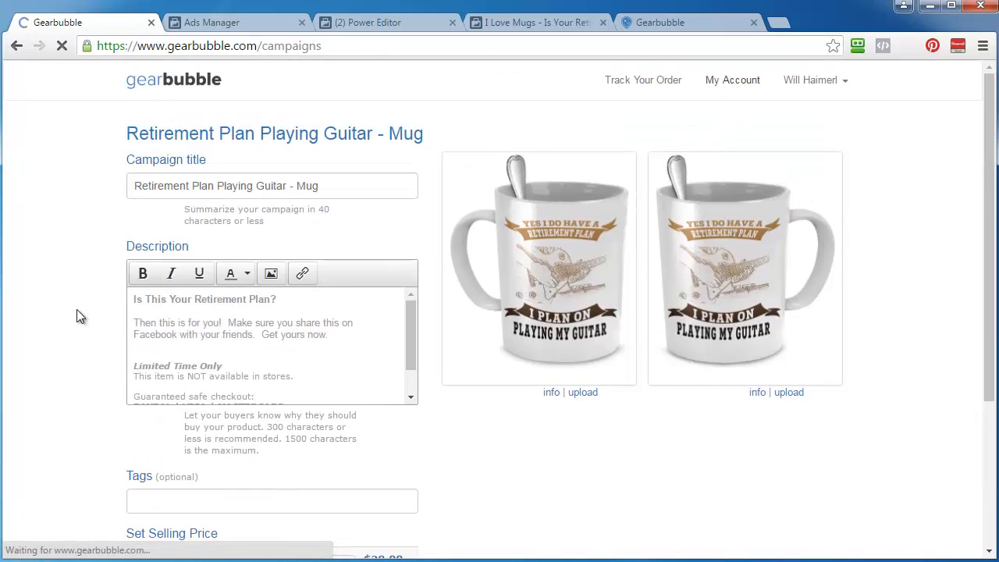
pyautogui.click(839, 342)
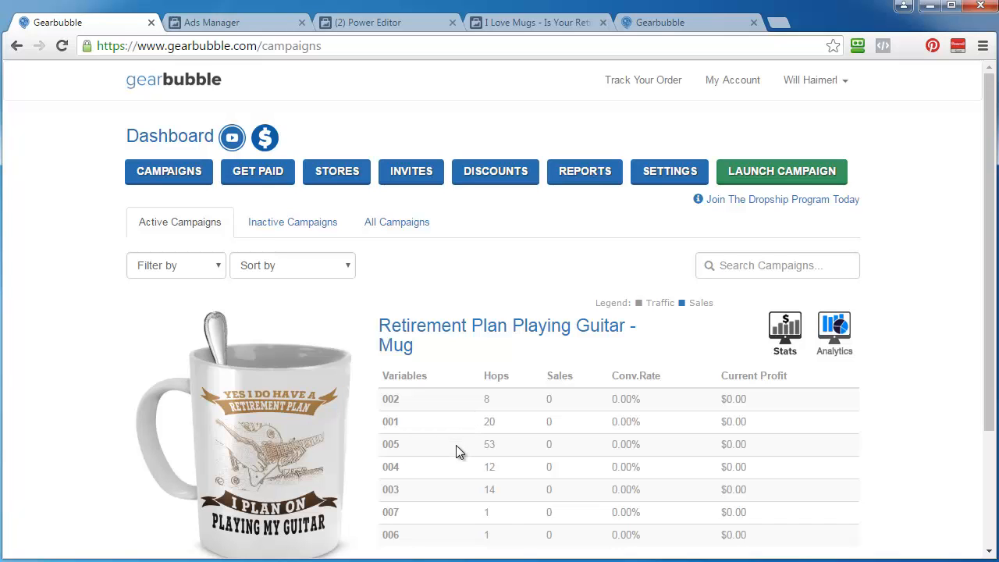
pyautogui.click(241, 17)
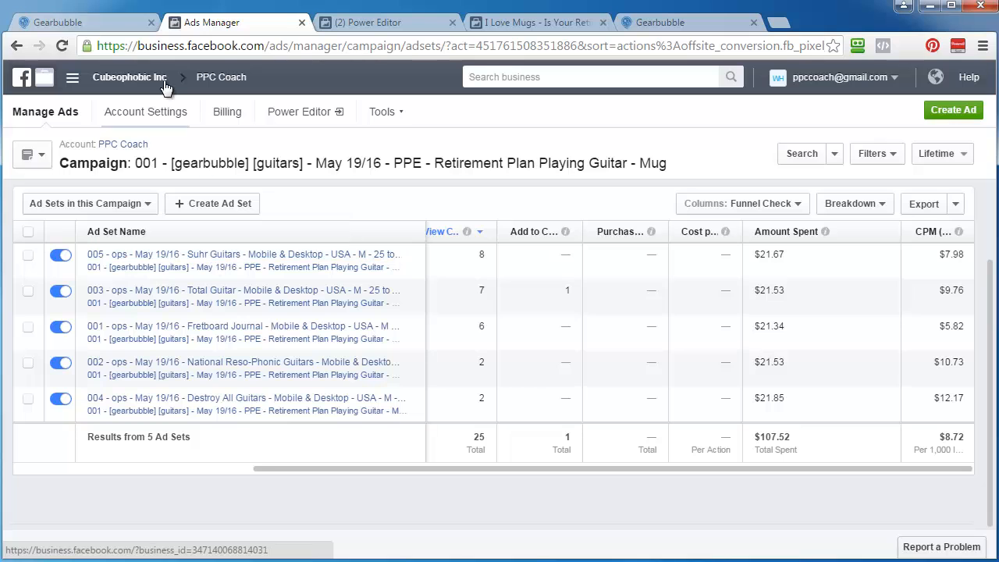
pyautogui.click(74, 22)
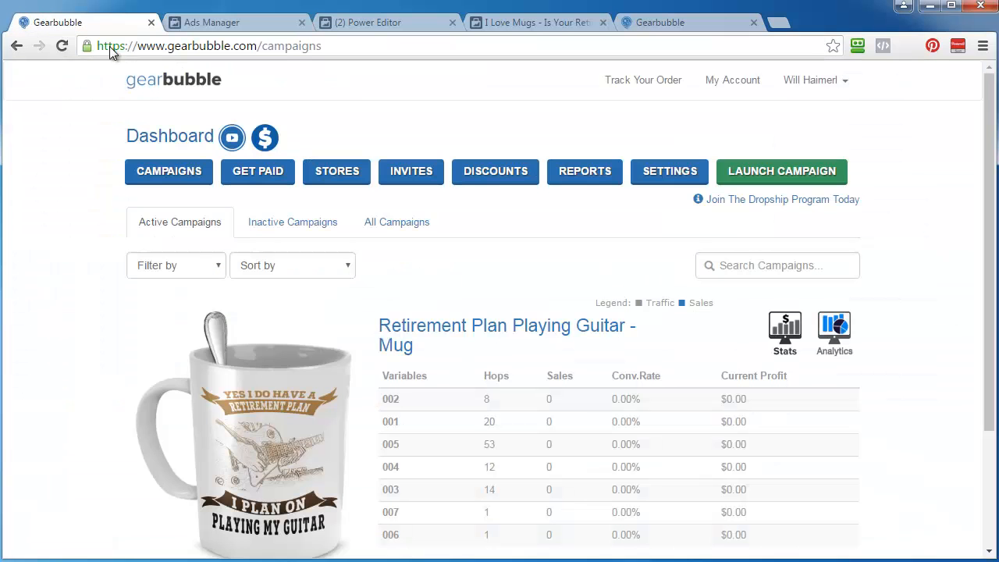
# Switch back to Power Editor and add Suhr Guitars to the 008 ad set's targeted interests.
pyautogui.click(408, 28)
pyautogui.scroll(-10, 252, 448)
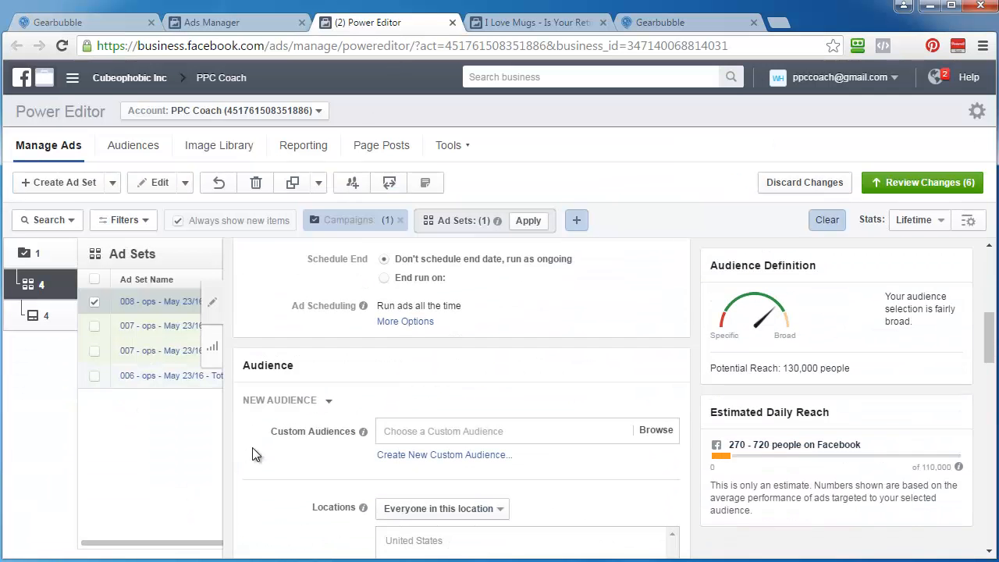
pyautogui.click(425, 458)
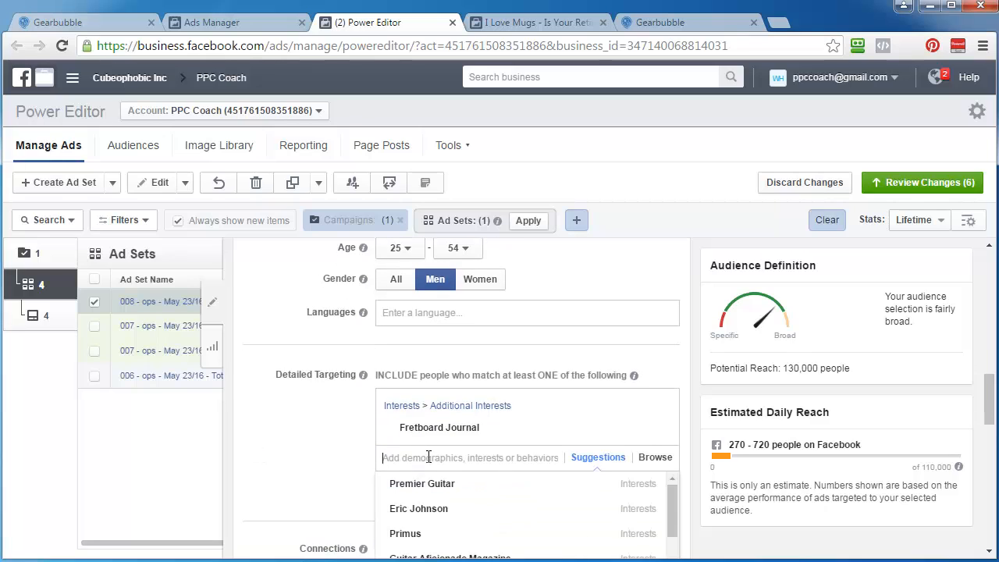
pyautogui.write('sh')
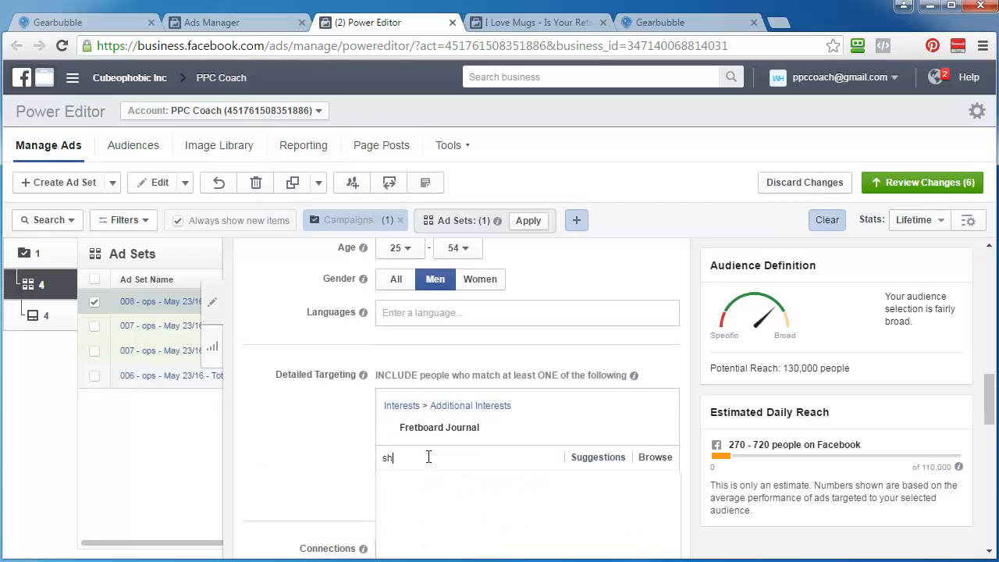
pyautogui.write('ur gu')
pyautogui.press('BackSpace')
pyautogui.press('BackSpace')
pyautogui.press('BackSpace')
pyautogui.press('BackSpace')
pyautogui.press('BackSpace')
pyautogui.press('BackSpace')
pyautogui.write('uhr guit')
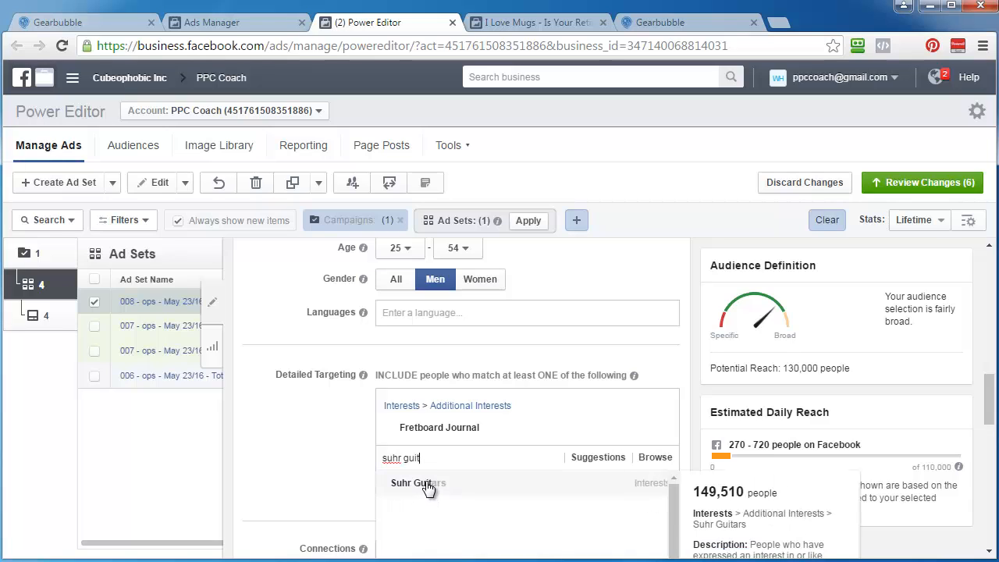
pyautogui.click(425, 484)
# Copy the Suhr Guitars interest name and remove Fretboard Journal from the ad set's detailed targeting.
pyautogui.tripleClick(422, 456)
pyautogui.hotkey('ctrl', 'c')
pyautogui.rightClick(421, 456)
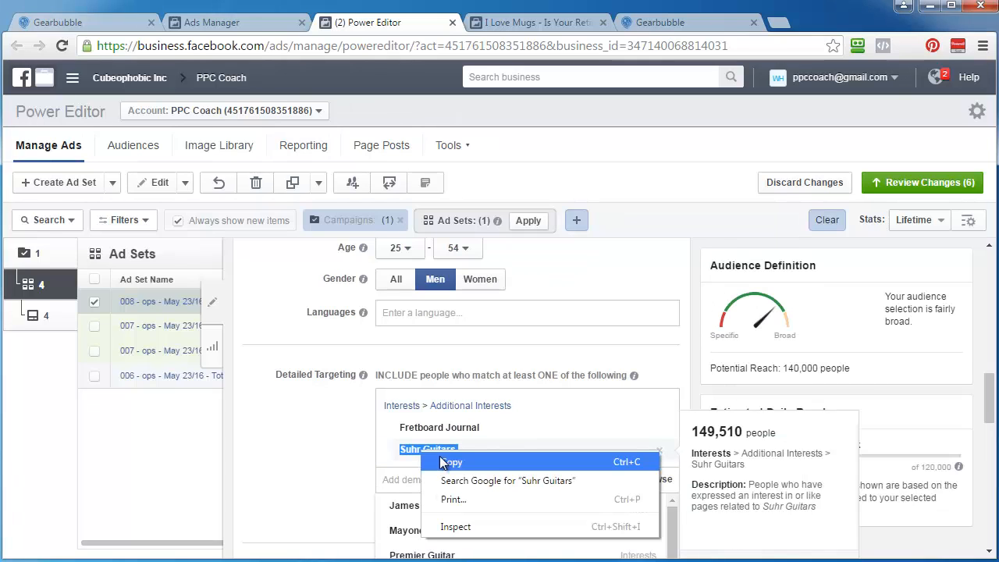
pyautogui.click(483, 465)
pyautogui.click(664, 431)
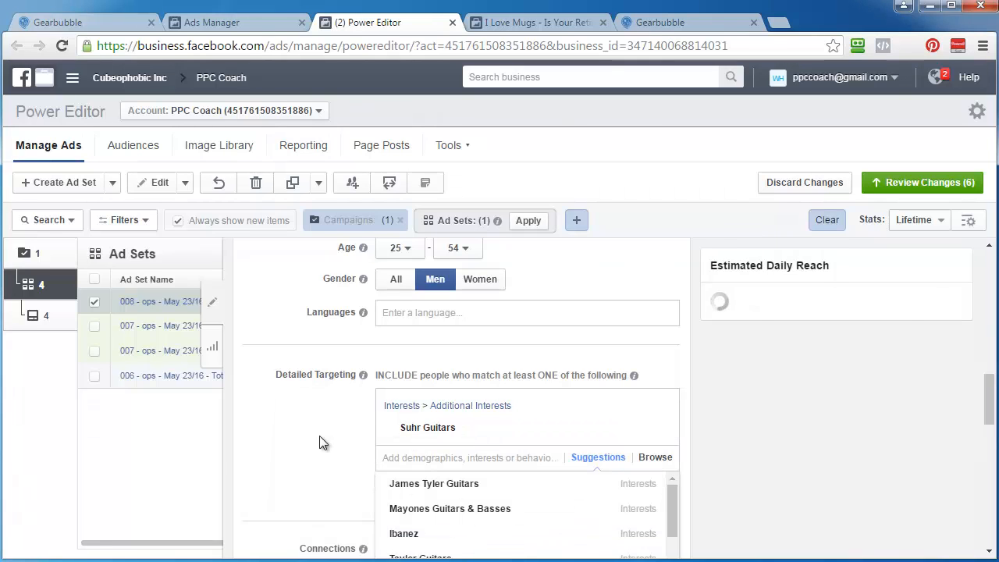
pyautogui.click(319, 442)
# Replace Fretboard Journal with the copied Suhr Guitars in the 008 ad set's name.
pyautogui.scroll(5, 315, 444)
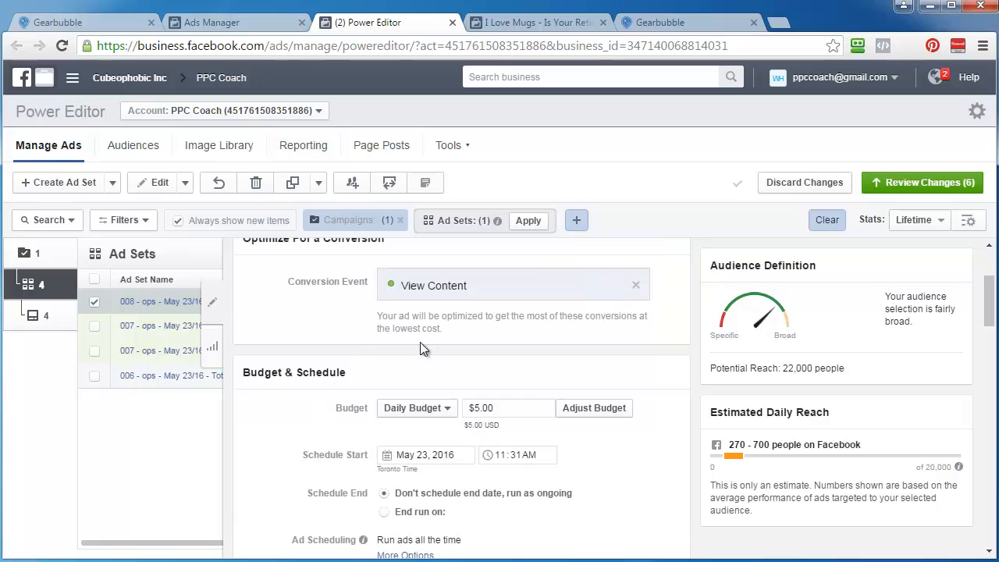
pyautogui.scroll(2, 398, 351)
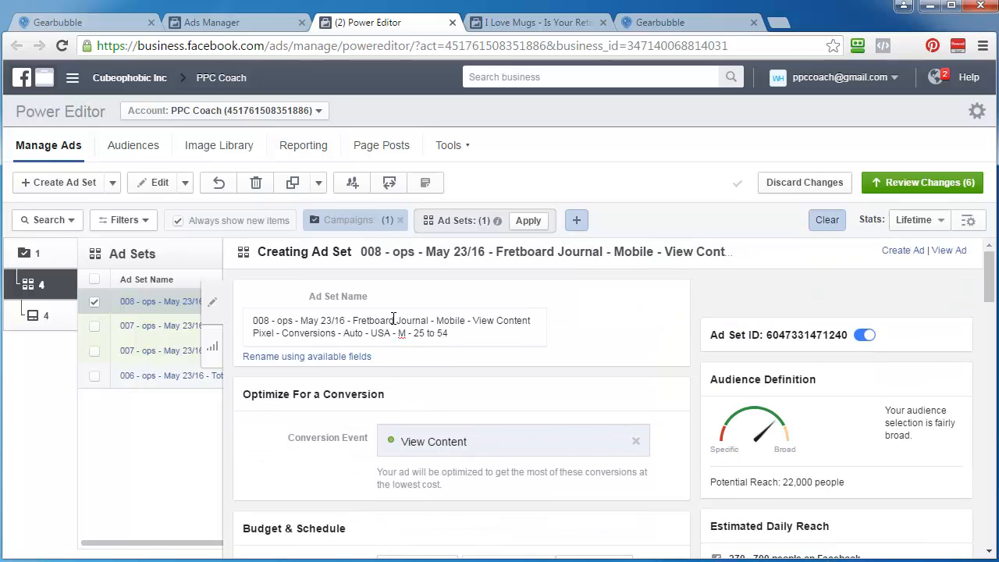
pyautogui.click(353, 321)
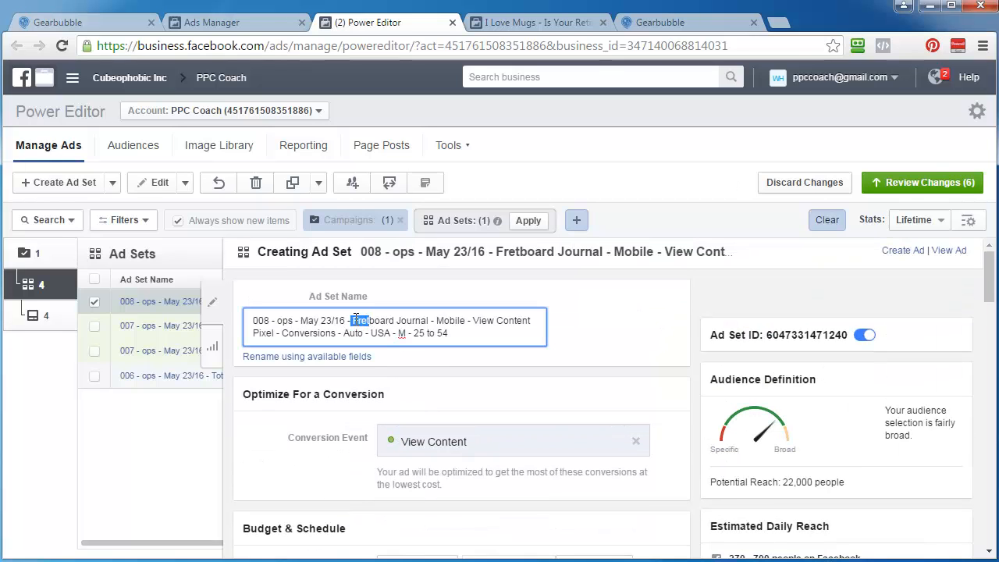
pyautogui.click(355, 320)
pyautogui.moveTo(389, 319); pyautogui.dragTo(429, 321)
pyautogui.rightClick(423, 319)
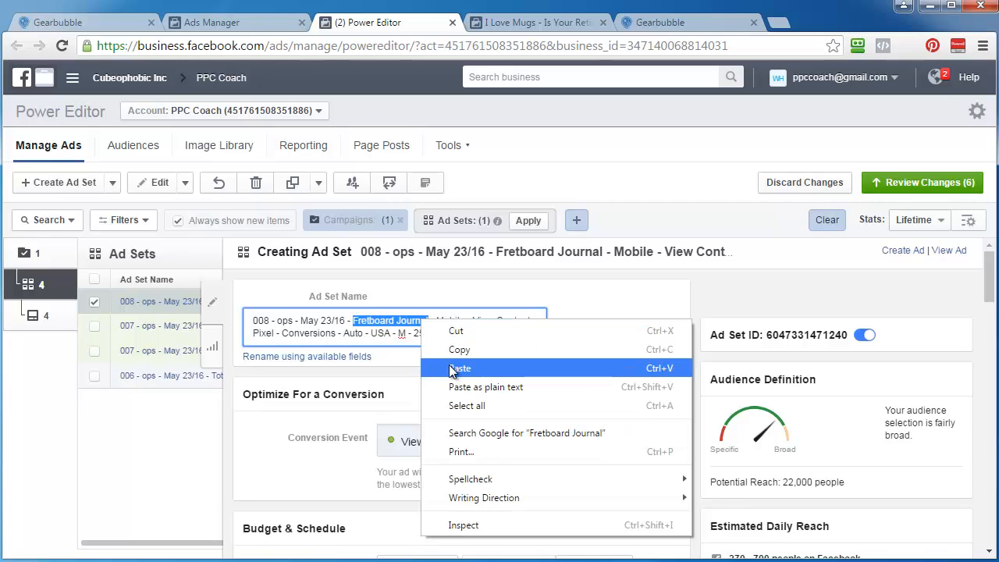
pyautogui.click(433, 367)
pyautogui.press('BackSpace')
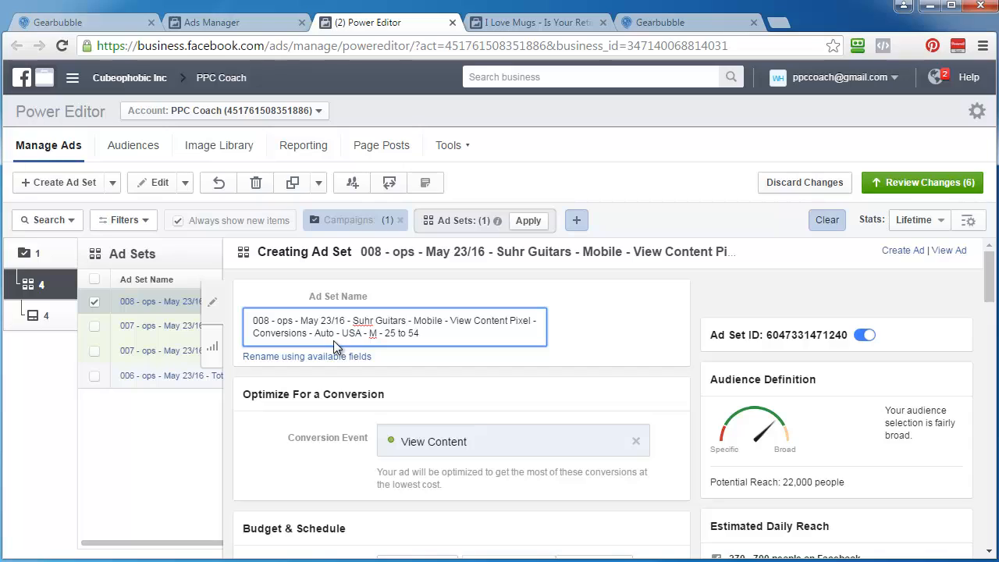
# Copy the full 008 Suhr Guitars ad set name and bring up the campaign's ads.
pyautogui.hotkey('ctrl', 'a')
pyautogui.hotkey('ctrl', 'c')
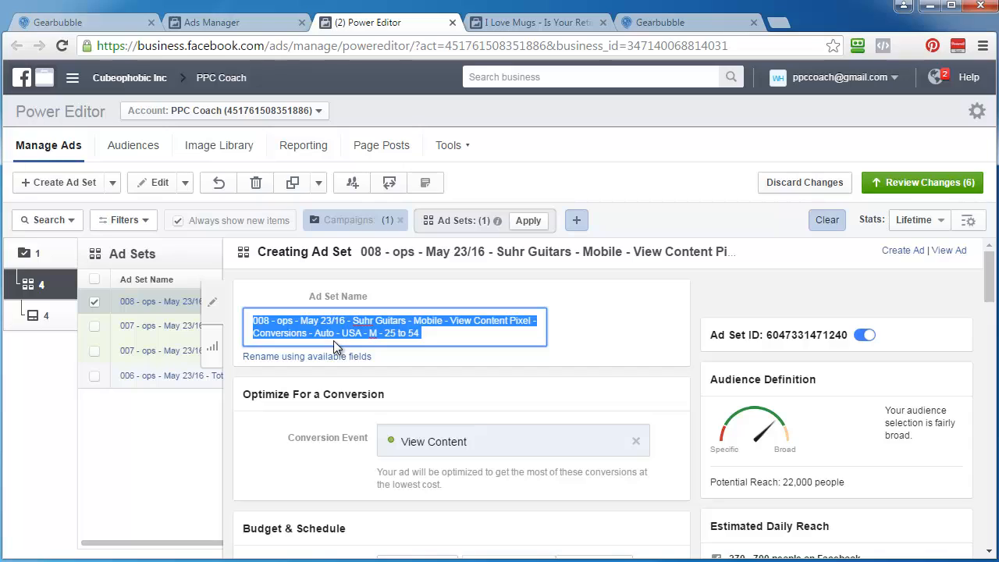
pyautogui.click(39, 320)
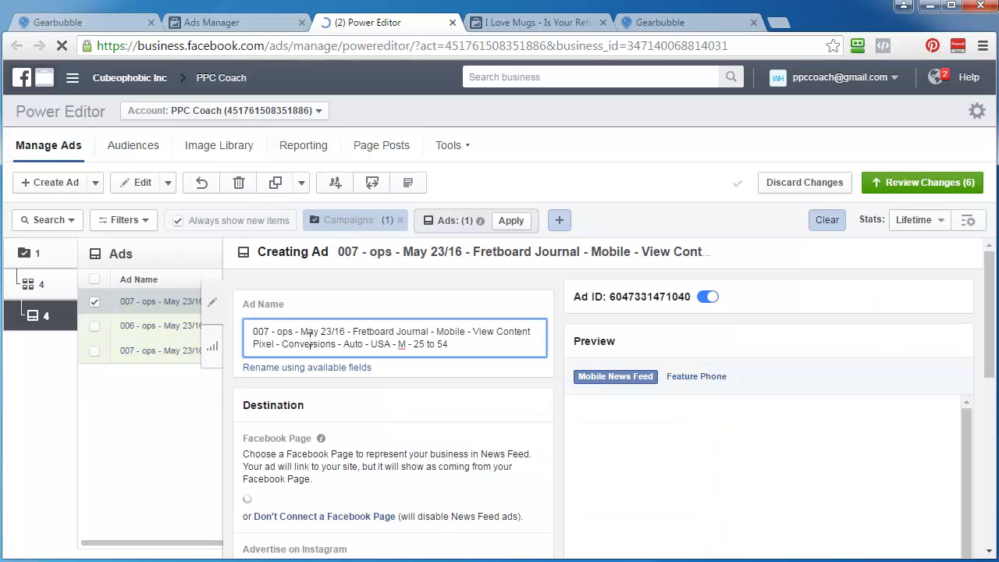
# Replace the ad's name with the copied 008 Suhr Guitars ad set name and set its URL parameters to tid=008.
pyautogui.tripleClick(308, 344)
pyautogui.rightClick(308, 339)
pyautogui.click(345, 385)
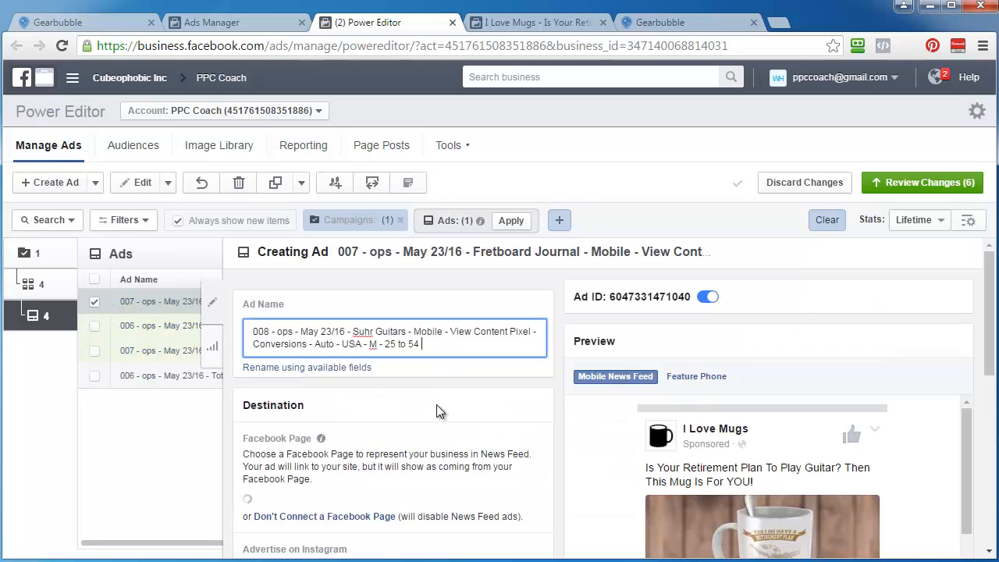
pyautogui.click(436, 404)
pyautogui.scroll(-4, 438, 405)
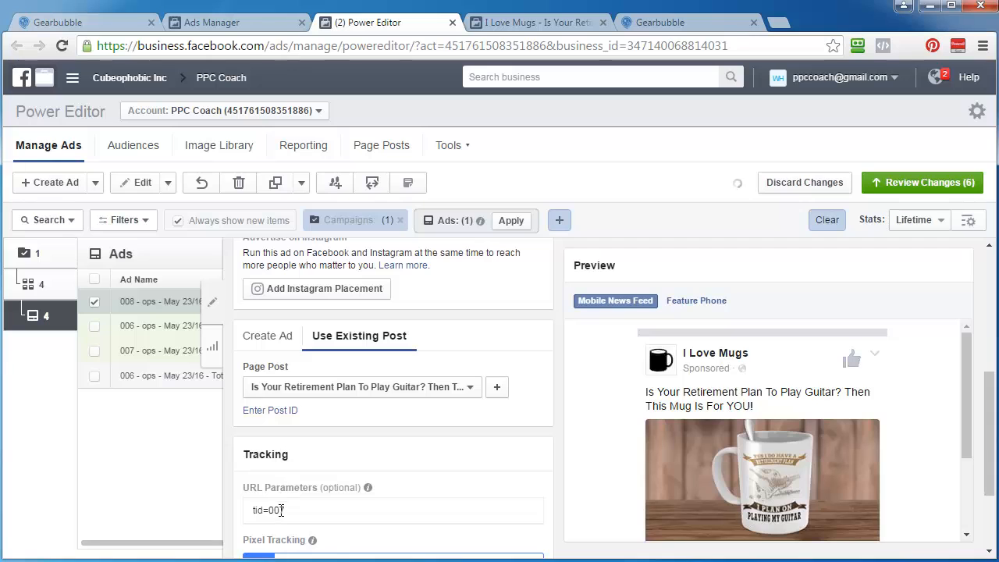
pyautogui.moveTo(281, 509); pyautogui.dragTo(298, 511)
pyautogui.click(340, 446)
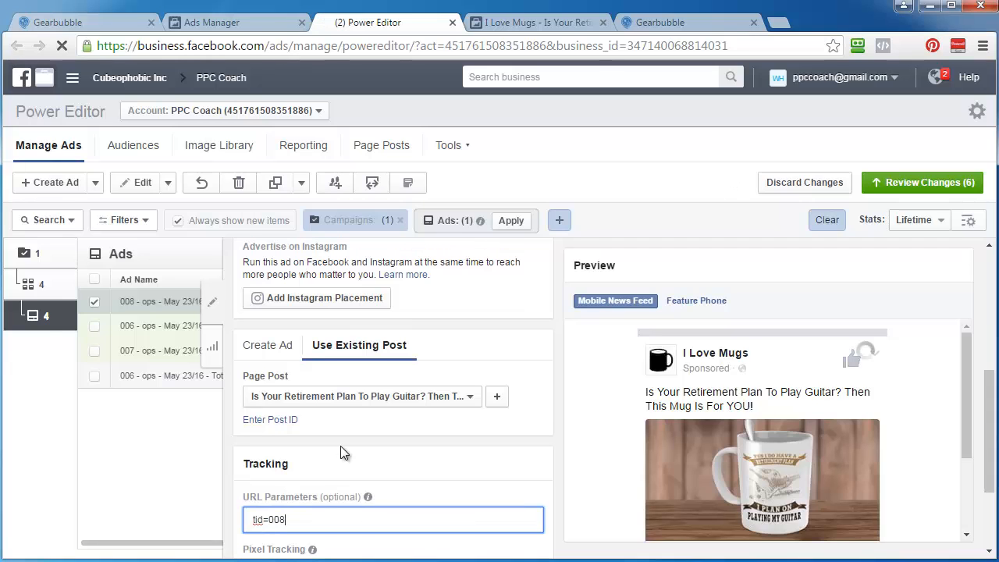
# Widen the ad set name column in the ad sets list and open only the 007 Fretboard Journal Copy ad set for editing.
pyautogui.click(40, 289)
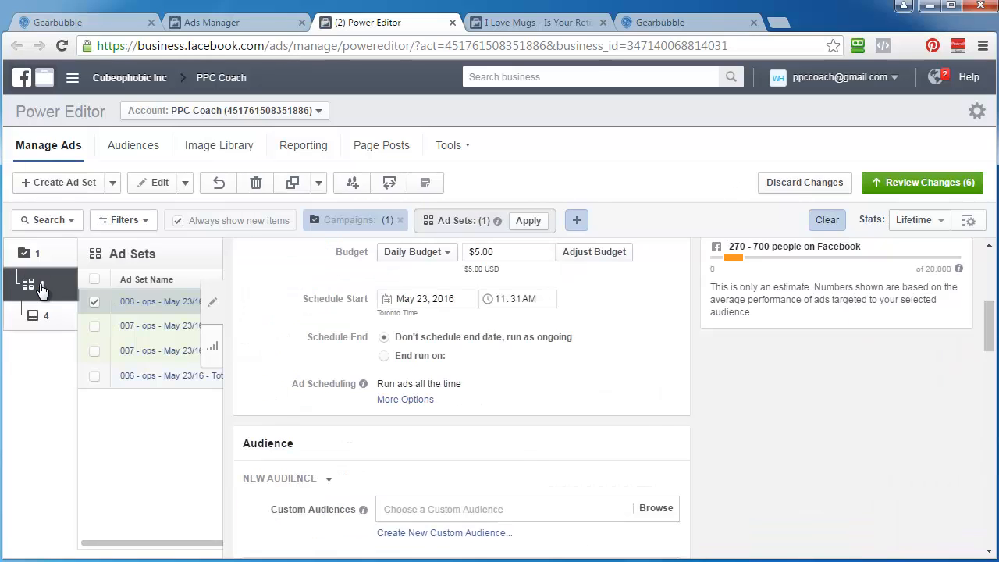
pyautogui.click(212, 302)
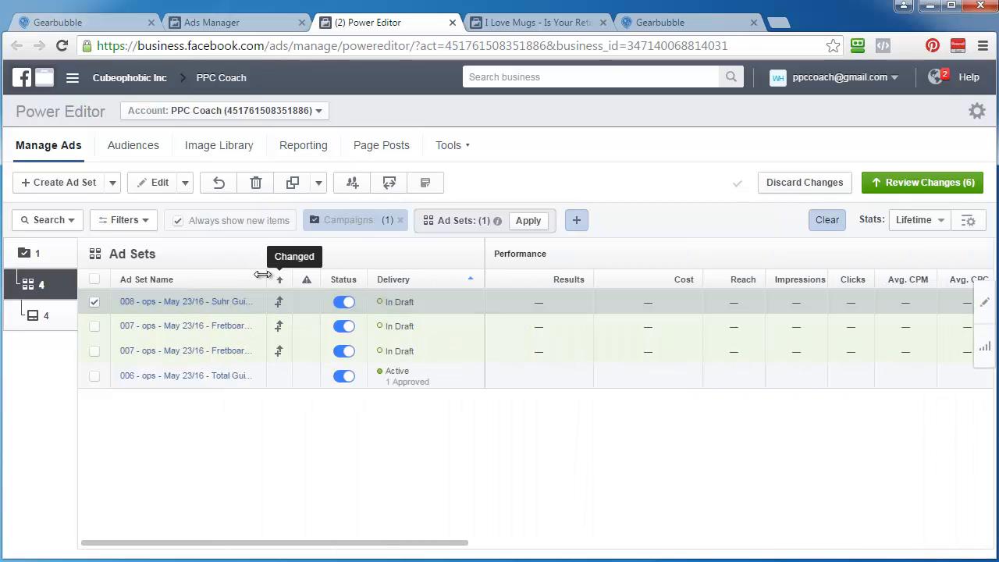
pyautogui.moveTo(266, 279); pyautogui.dragTo(658, 281)
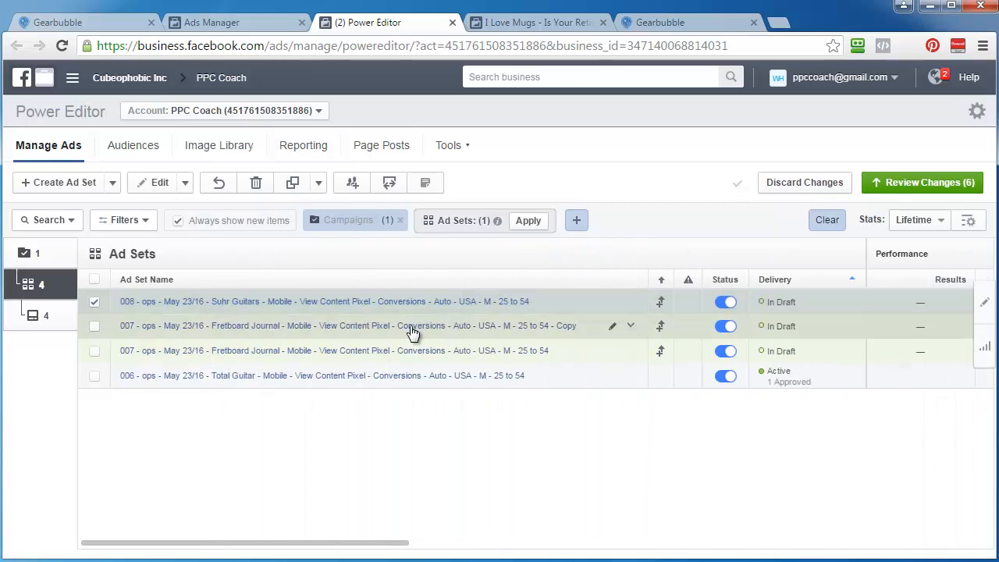
pyautogui.click(93, 326)
pyautogui.click(93, 302)
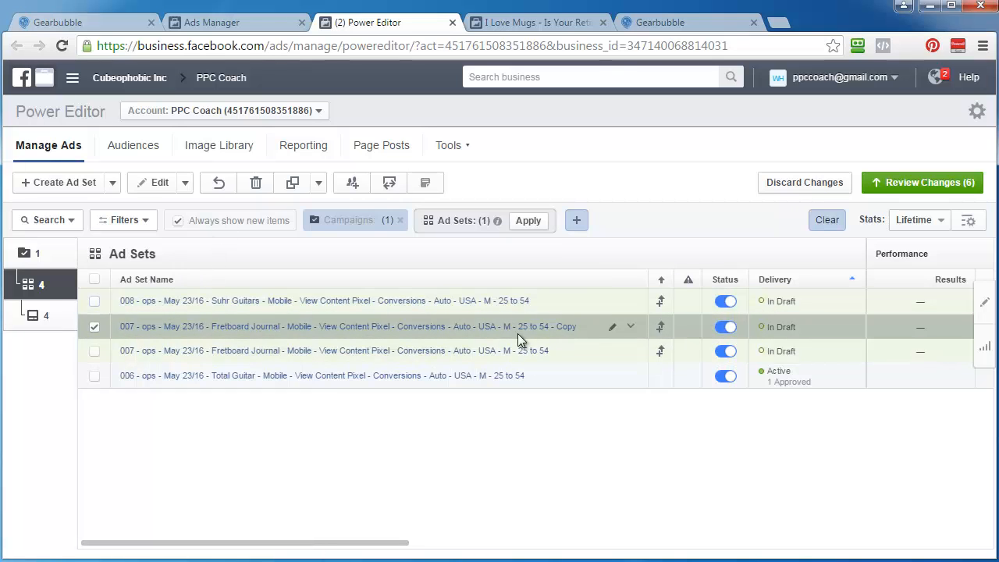
pyautogui.click(155, 185)
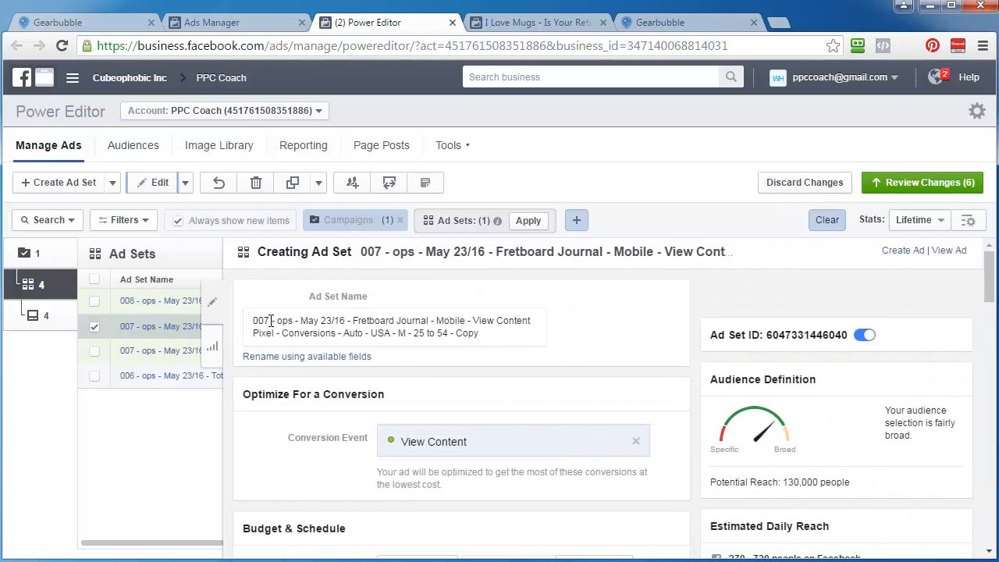
# Change the number in the copied ad set's name to 009 and remove the trailing Copy from it.
pyautogui.click(267, 321)
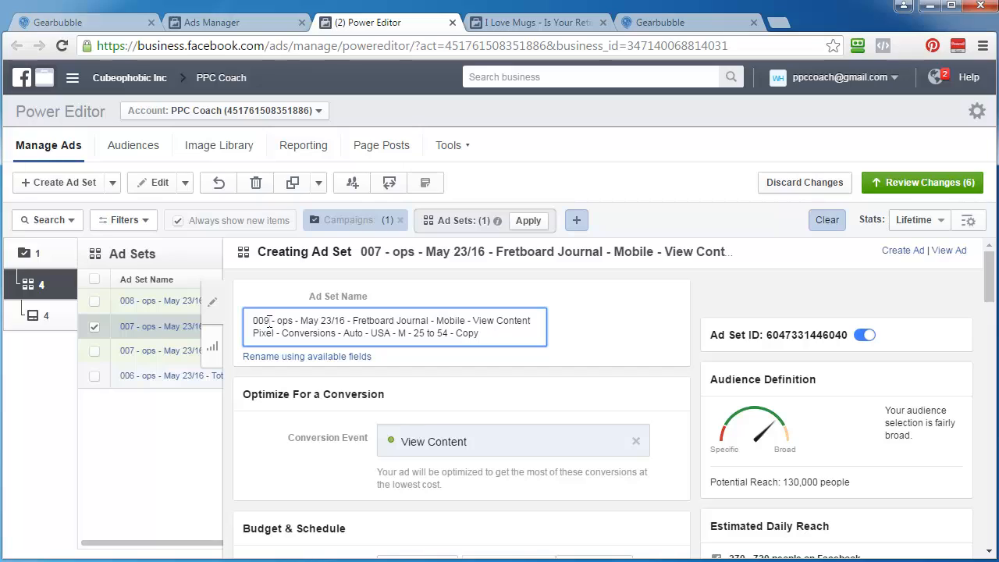
pyautogui.write('9')
pyautogui.moveTo(452, 334); pyautogui.dragTo(511, 335)
pyautogui.press('BackSpace')
# Add the suggested interest reverb.com to the 009 ad set's detailed targeting and remove Fretboard Journal.
pyautogui.scroll(-8, 272, 462)
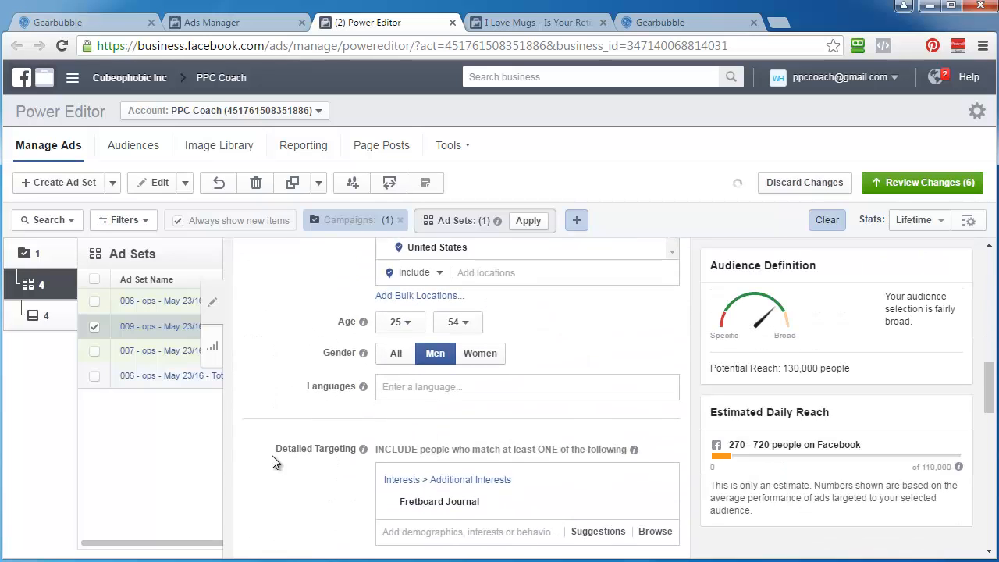
pyautogui.scroll(-3, 272, 461)
pyautogui.click(598, 379)
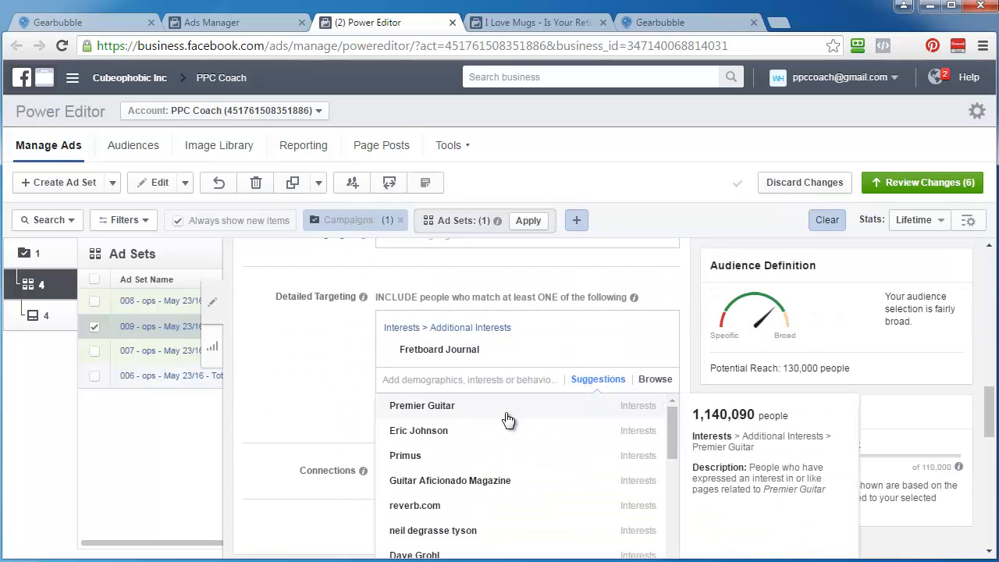
pyautogui.scroll(-1, 511, 464)
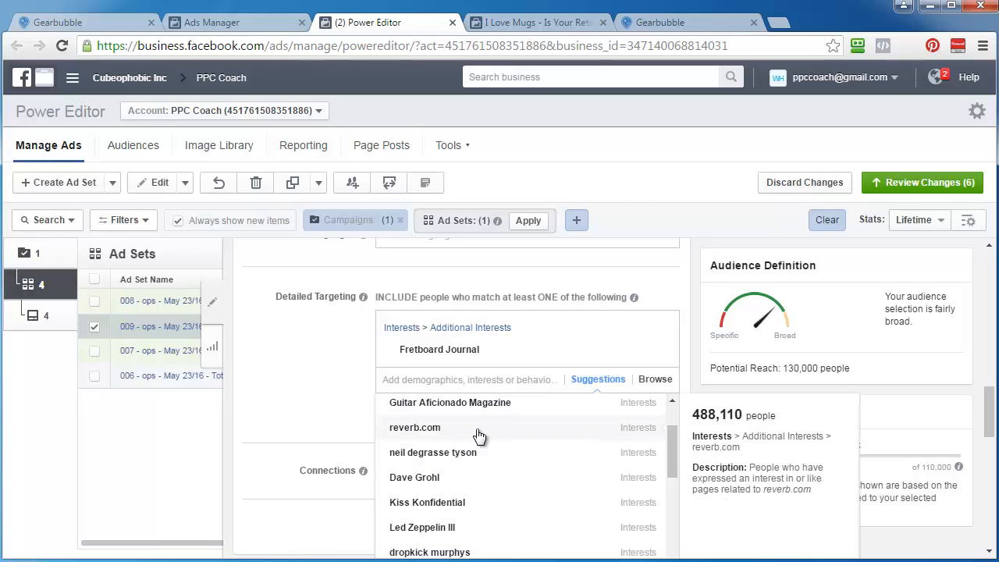
pyautogui.click(479, 434)
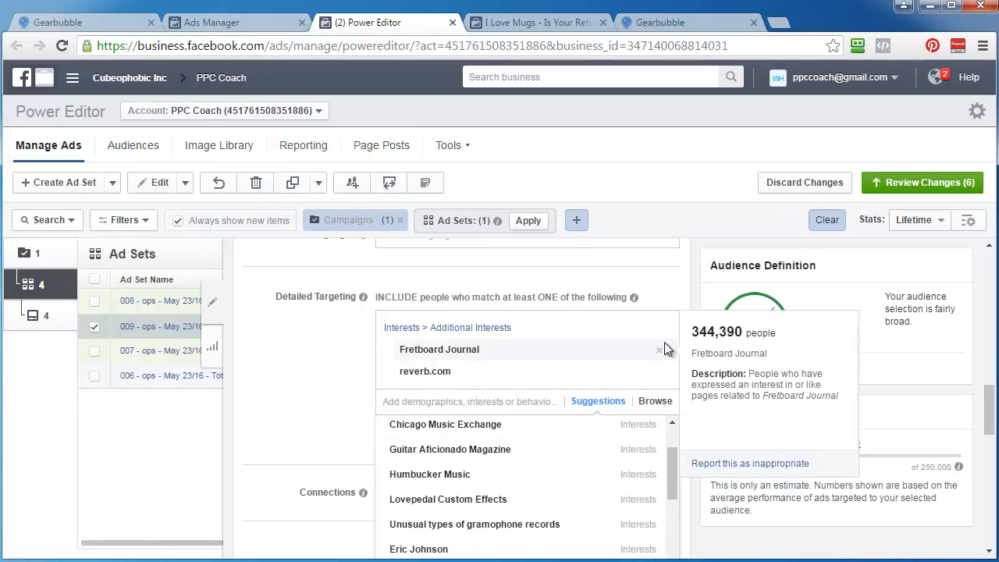
pyautogui.click(659, 352)
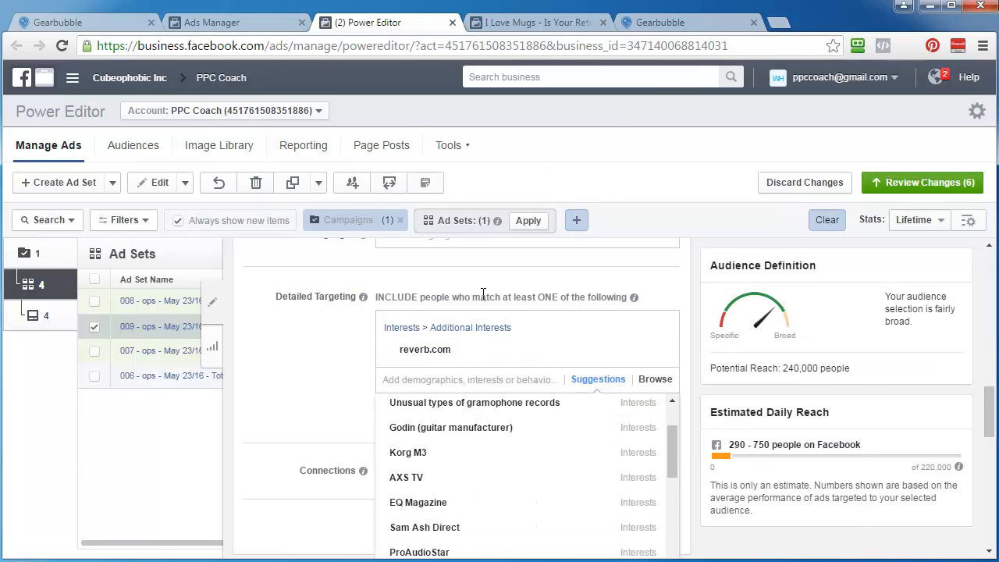
# Open the reverb.com website from the targeted interest's name and look over its home page.
pyautogui.rightClick(417, 349)
pyautogui.click(418, 350)
pyautogui.doubleClick(418, 350)
pyautogui.hotkey('ctrl', 'c')
pyautogui.rightClick(418, 349)
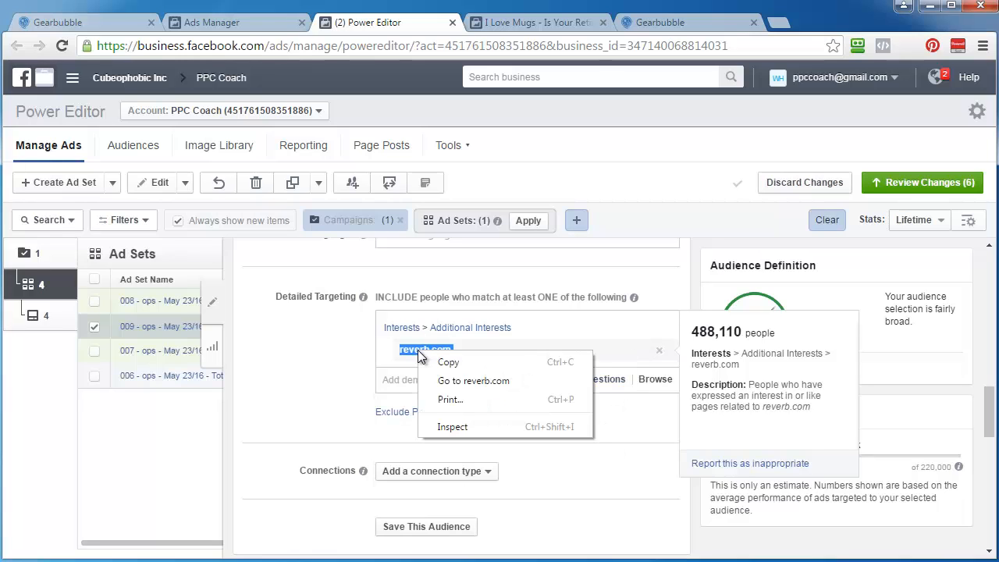
pyautogui.click(465, 380)
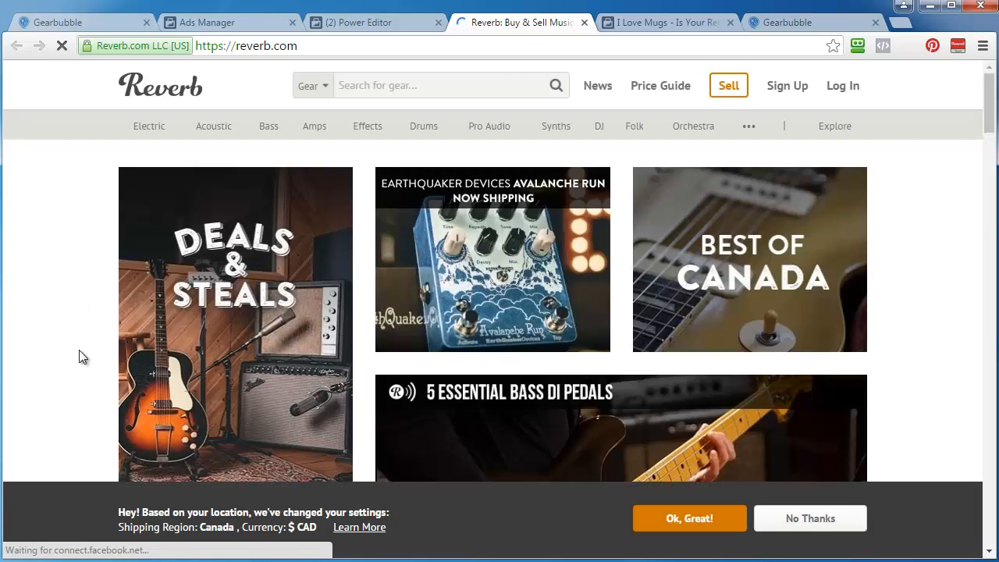
pyautogui.scroll(-4, 79, 357)
pyautogui.scroll(3, 79, 357)
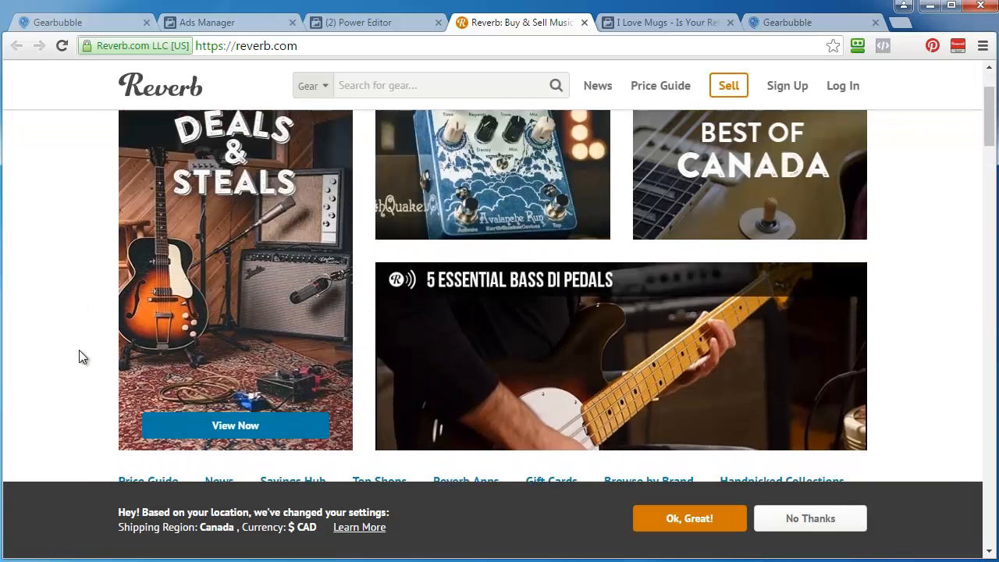
pyautogui.scroll(2, 79, 349)
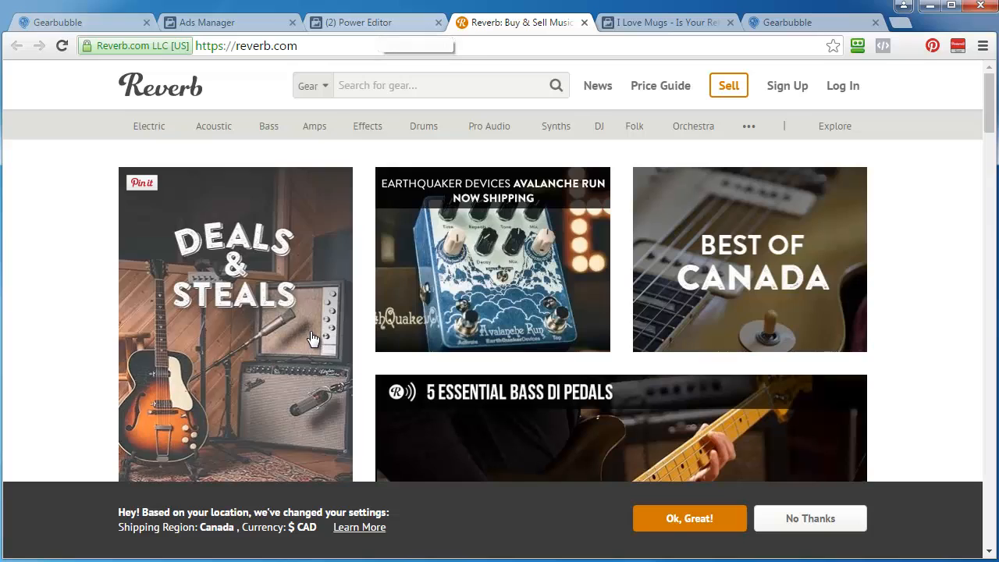
# Switch back to Power Editor, copy the reverb.com interest name and put it in place of Fretboard Journal in the 009 ad set's name.
pyautogui.click(373, 24)
pyautogui.rightClick(411, 348)
pyautogui.click(472, 359)
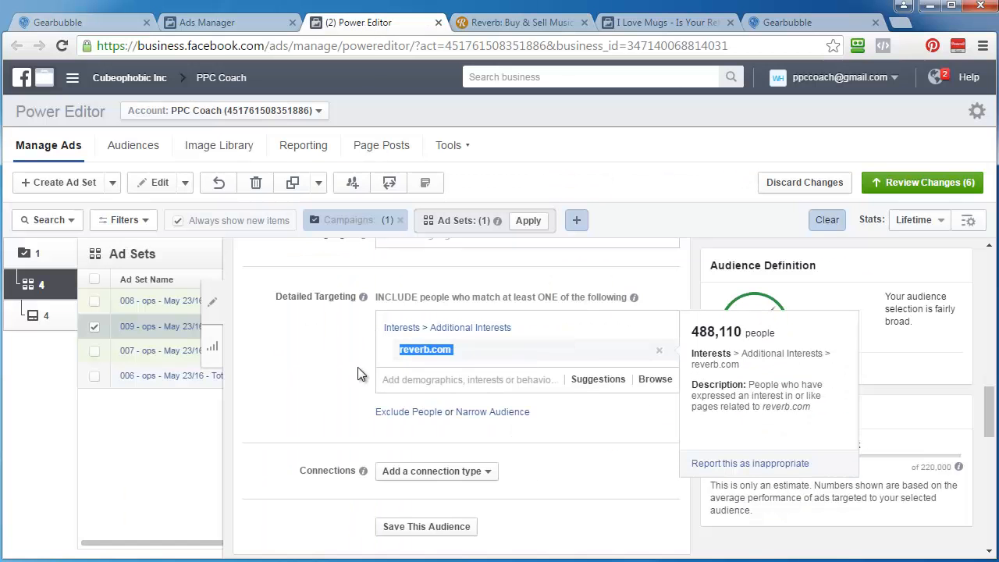
pyautogui.click(309, 386)
pyautogui.scroll(15, 309, 387)
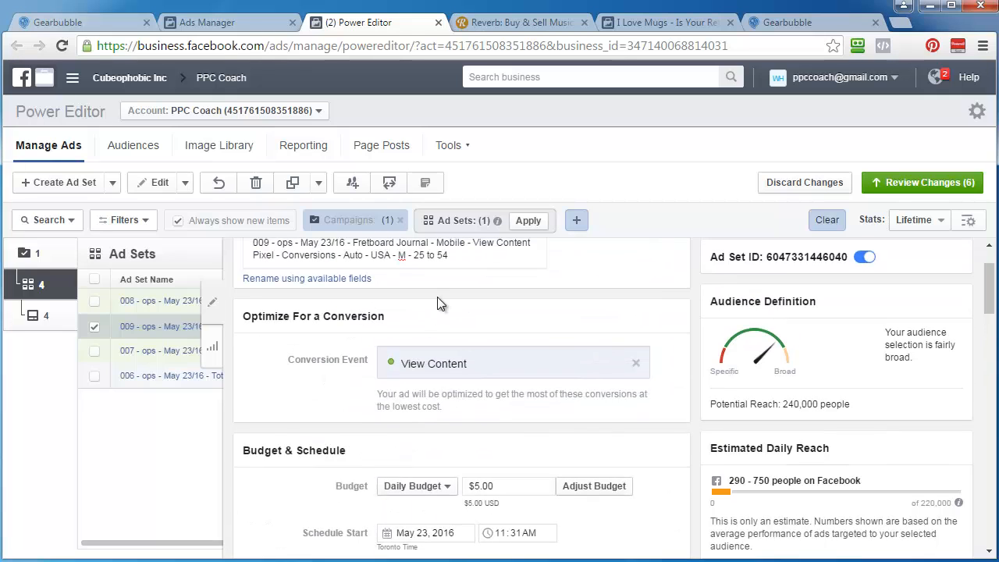
pyautogui.moveTo(352, 320); pyautogui.dragTo(431, 321)
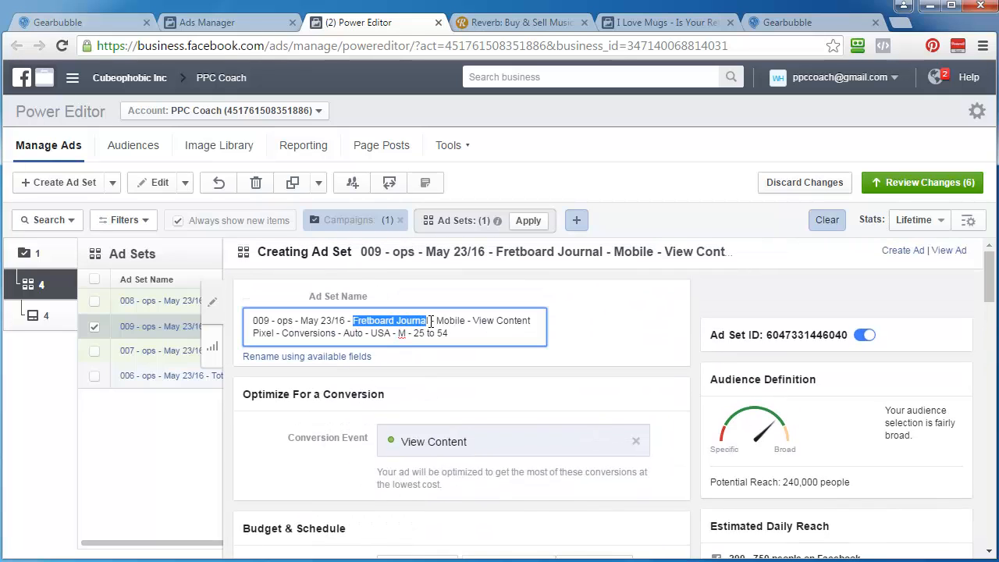
pyautogui.rightClick(422, 321)
pyautogui.click(457, 366)
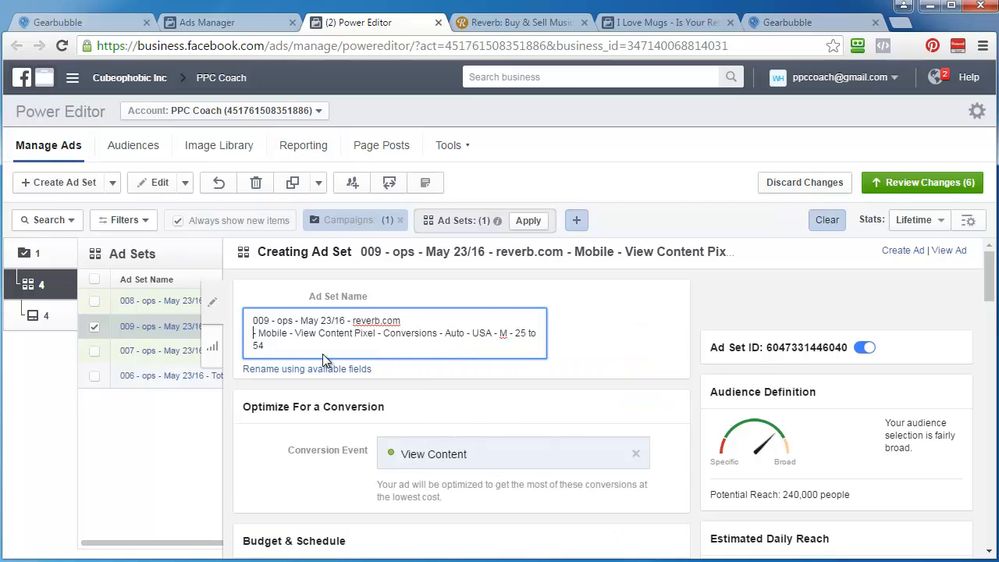
pyautogui.press('BackSpace')
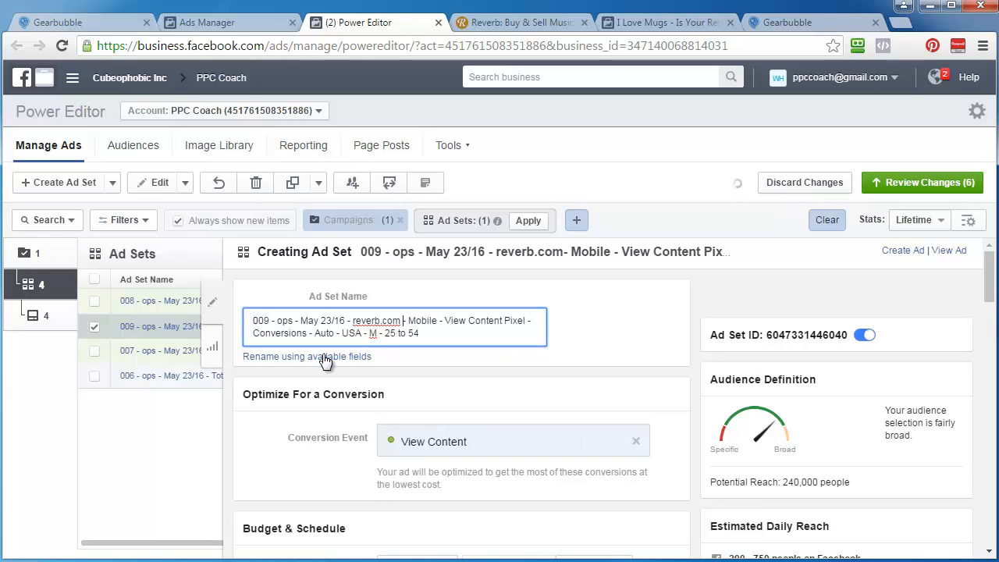
# Copy the 009 ad set's name and check its location, age, gender, targeting and placement settings.
pyautogui.tripleClick(324, 334)
pyautogui.rightClick(383, 334)
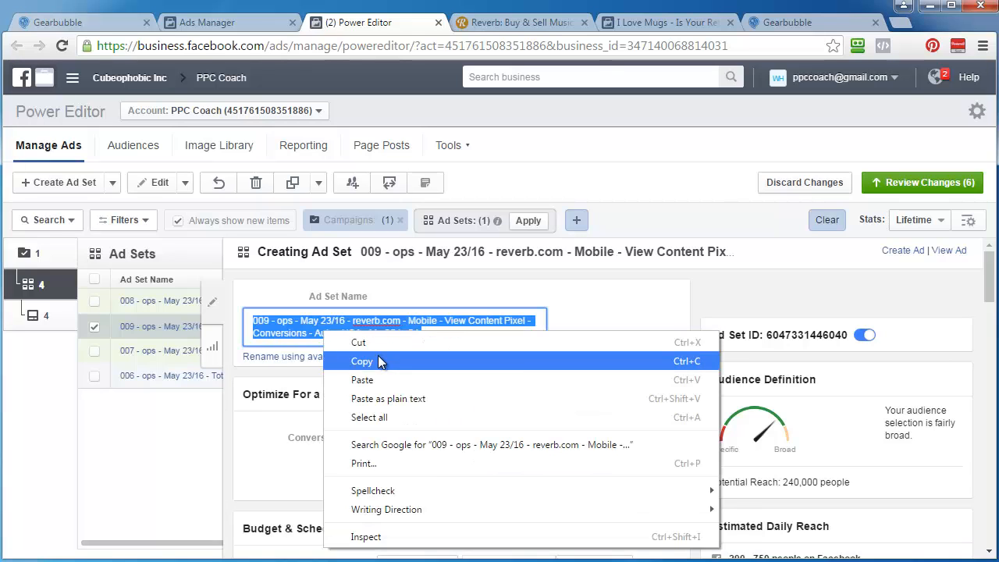
pyautogui.click(379, 360)
pyautogui.click(263, 462)
pyautogui.scroll(-1, 262, 461)
pyautogui.scroll(-3, 262, 454)
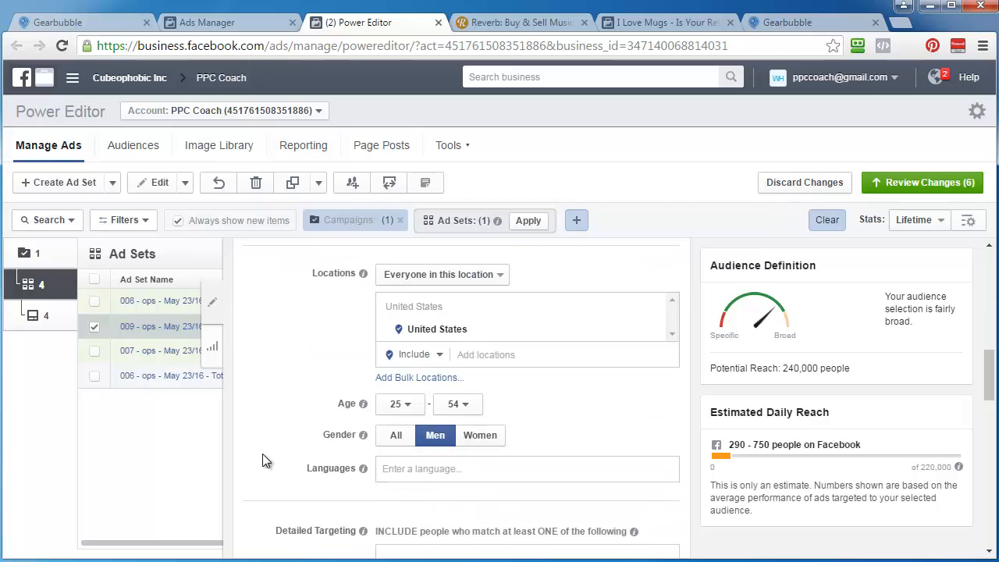
pyautogui.scroll(-2, 262, 453)
pyautogui.scroll(-3, 262, 453)
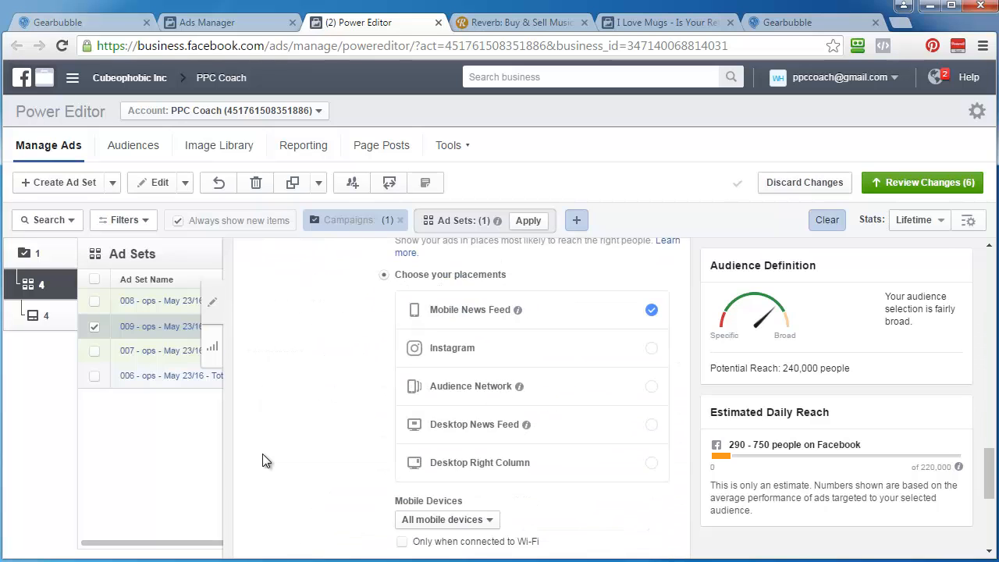
pyautogui.scroll(15, 262, 453)
# Copy the full 009 reverb.com ad set name again and bring up the campaign's ads.
pyautogui.tripleClick(290, 334)
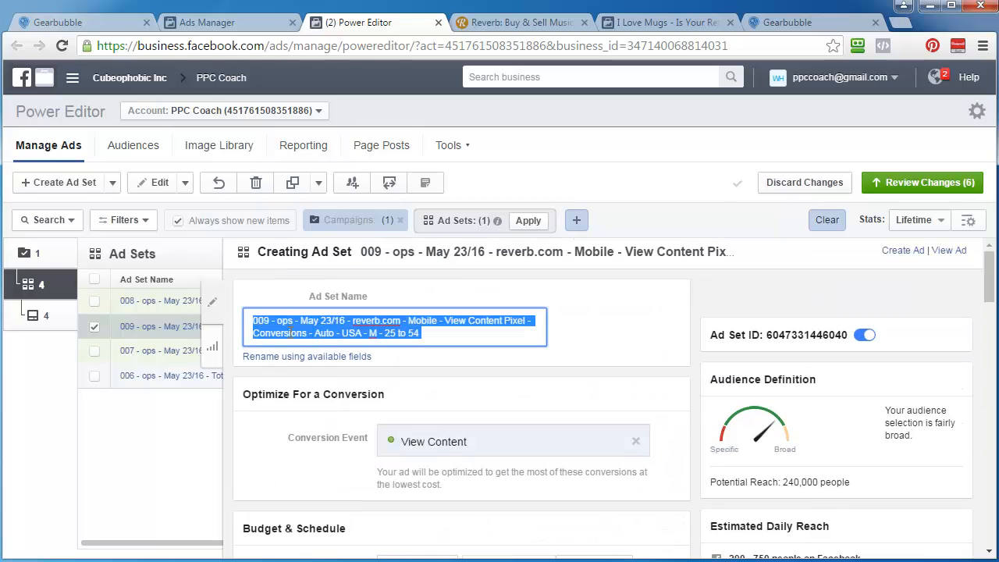
pyautogui.rightClick(246, 331)
pyautogui.click(285, 357)
pyautogui.click(49, 328)
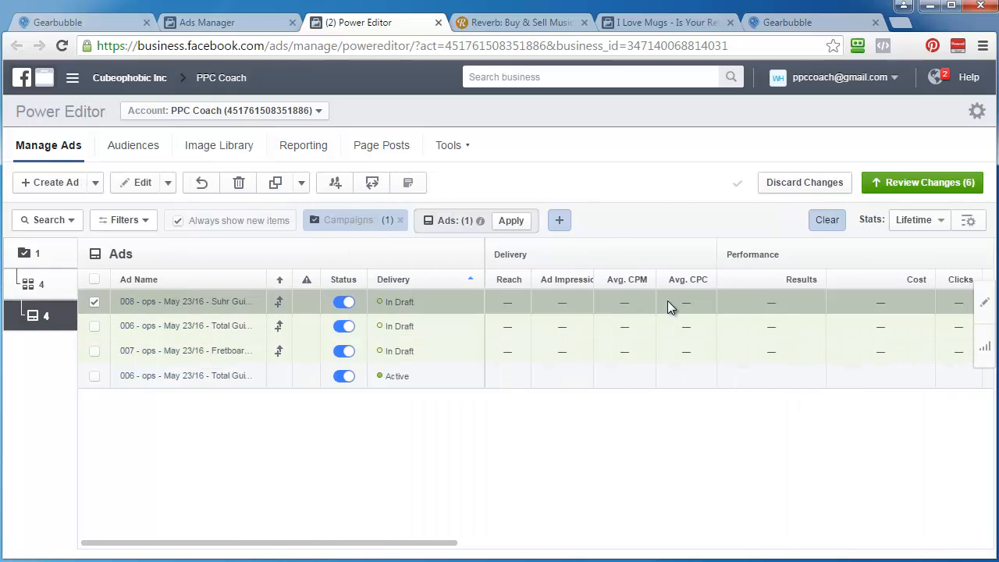
# Widen the ads list's ad set name column and open only the ad belonging to the 009 reverb.com ad set for editing.
pyautogui.moveTo(475, 549); pyautogui.dragTo(696, 552)
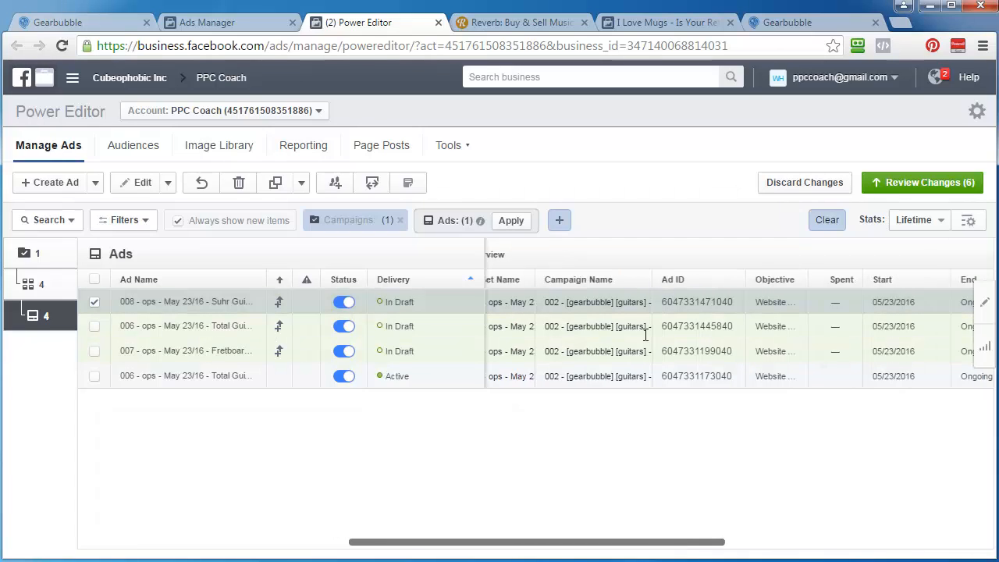
pyautogui.moveTo(635, 542); pyautogui.dragTo(615, 520)
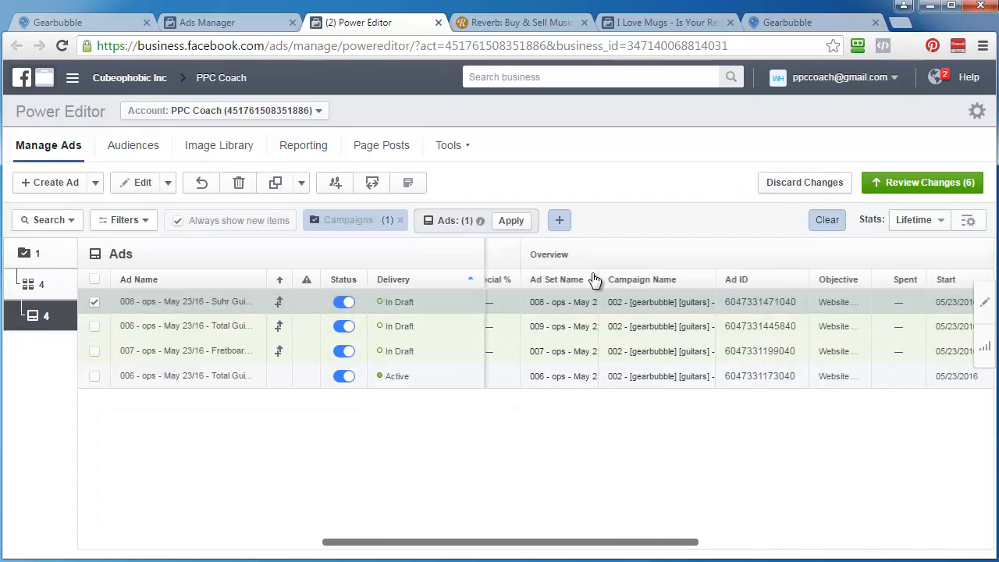
pyautogui.moveTo(596, 274); pyautogui.dragTo(929, 280)
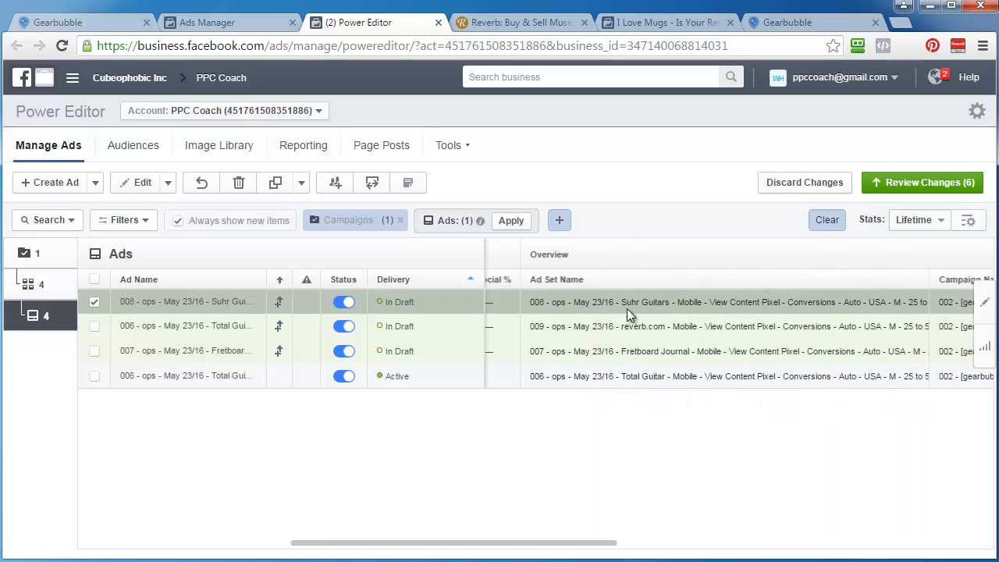
pyautogui.click(93, 332)
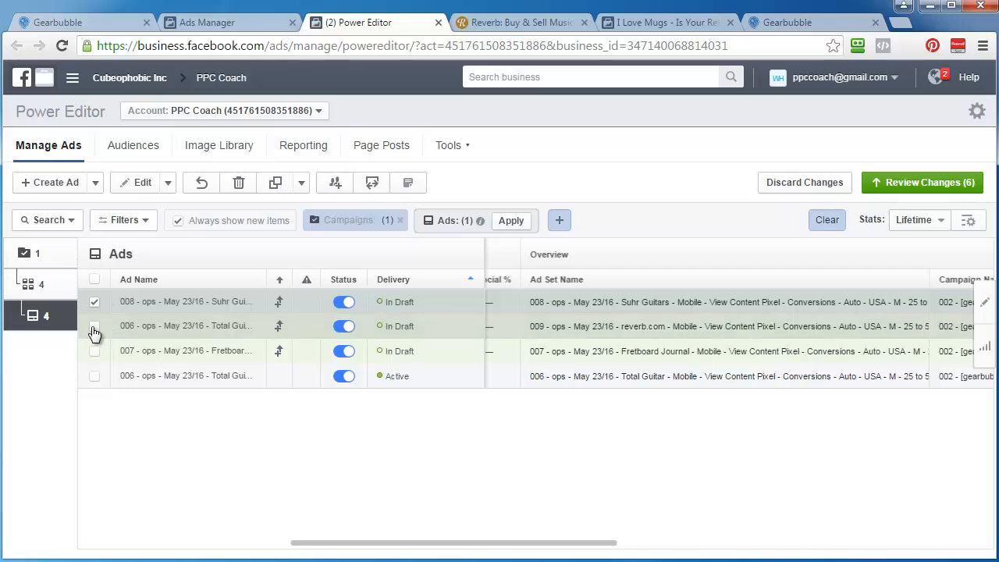
pyautogui.click(95, 305)
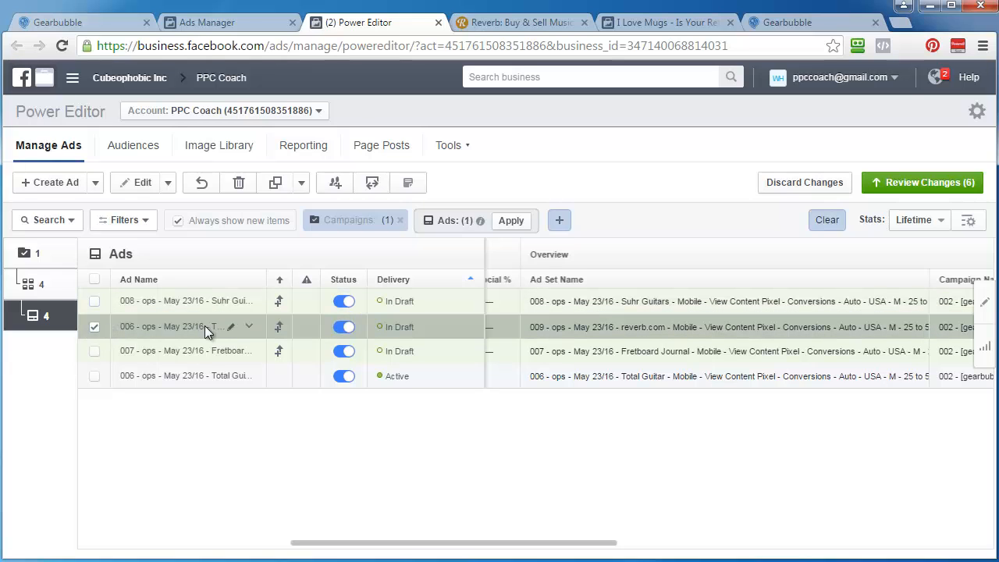
pyautogui.click(144, 188)
# Replace the 006 Total Guitar name of this ad with the copied 009 reverb.com ad set name.
pyautogui.tripleClick(341, 332)
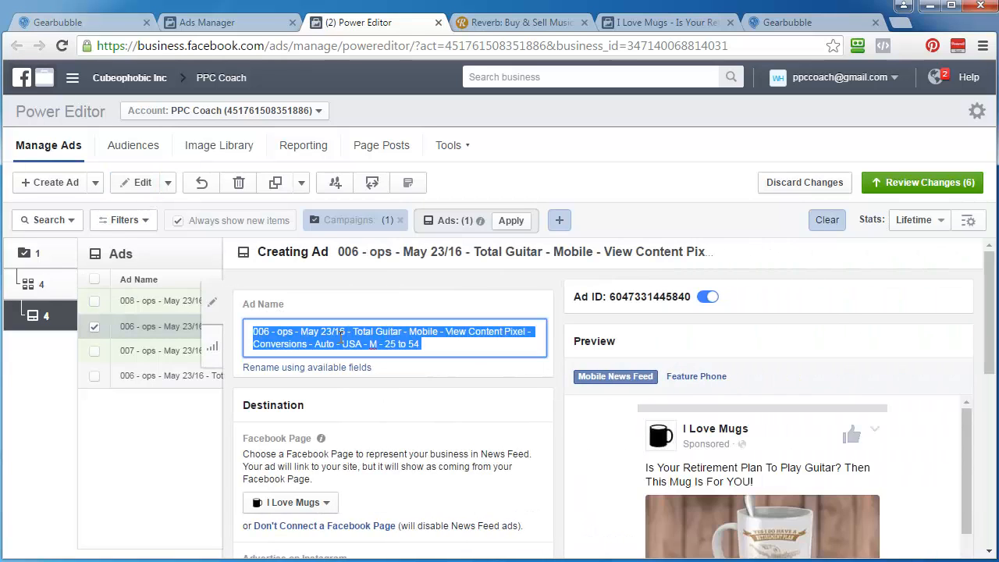
pyautogui.rightClick(338, 337)
pyautogui.click(377, 386)
pyautogui.click(428, 375)
pyautogui.scroll(-4, 429, 374)
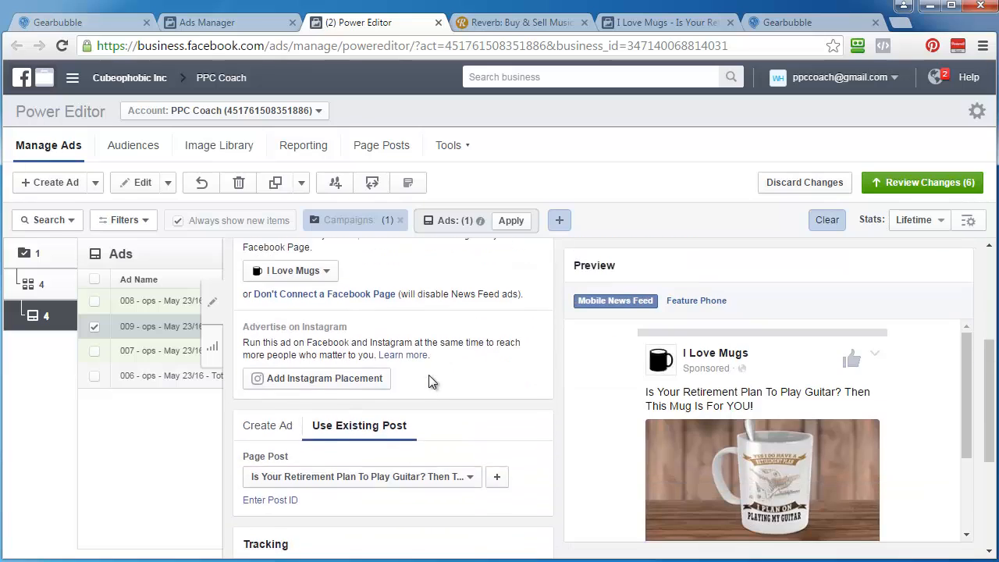
# Set the tracking URL parameter of the 009 reverb.com ad to tid=009.
pyautogui.scroll(-2, 426, 380)
pyautogui.click(285, 382)
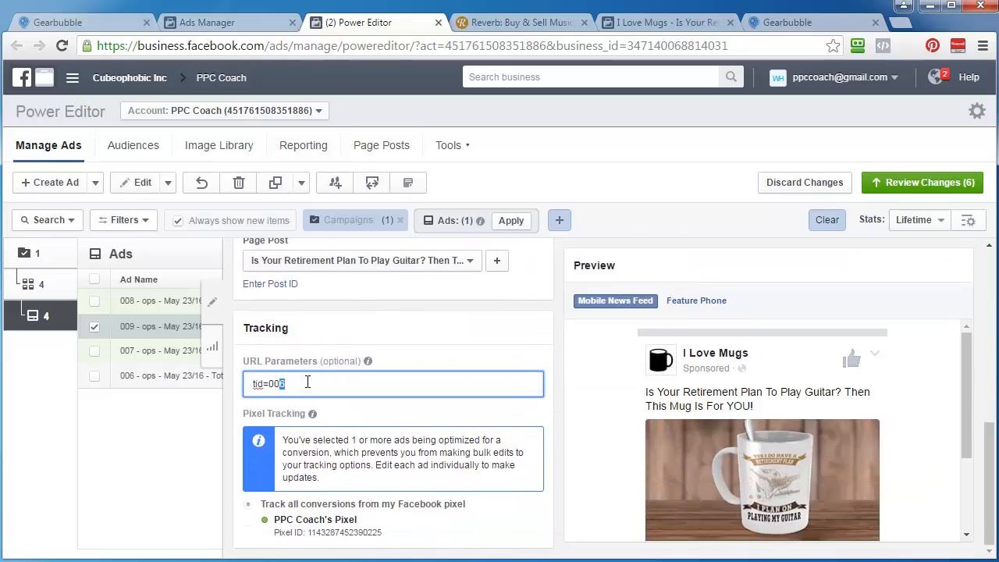
pyautogui.write('9')
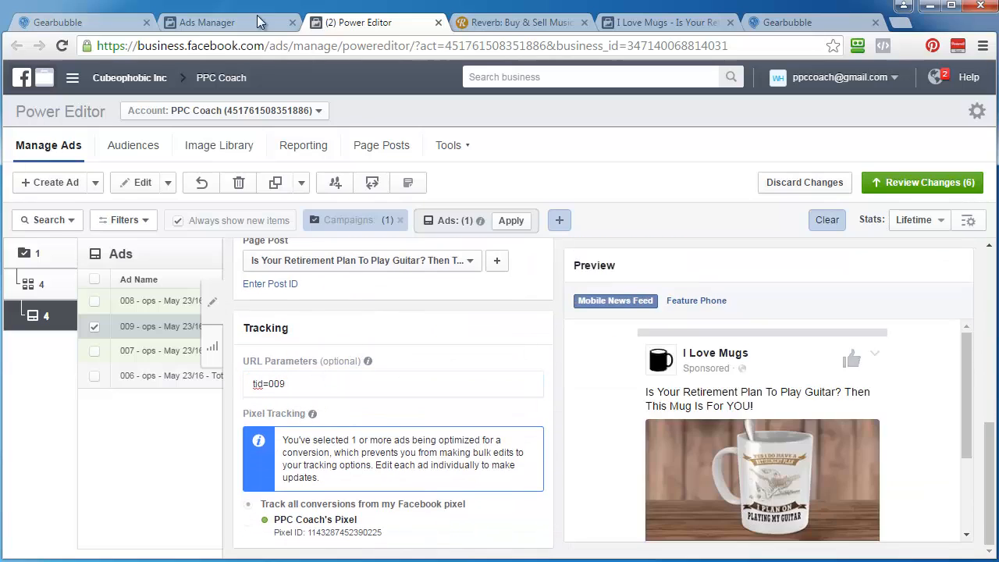
# Switch to Ads Manager to look over the account's audiences, including Retargeting - Guitars, and return to Power Editor.
pyautogui.click(237, 21)
pyautogui.click(390, 117)
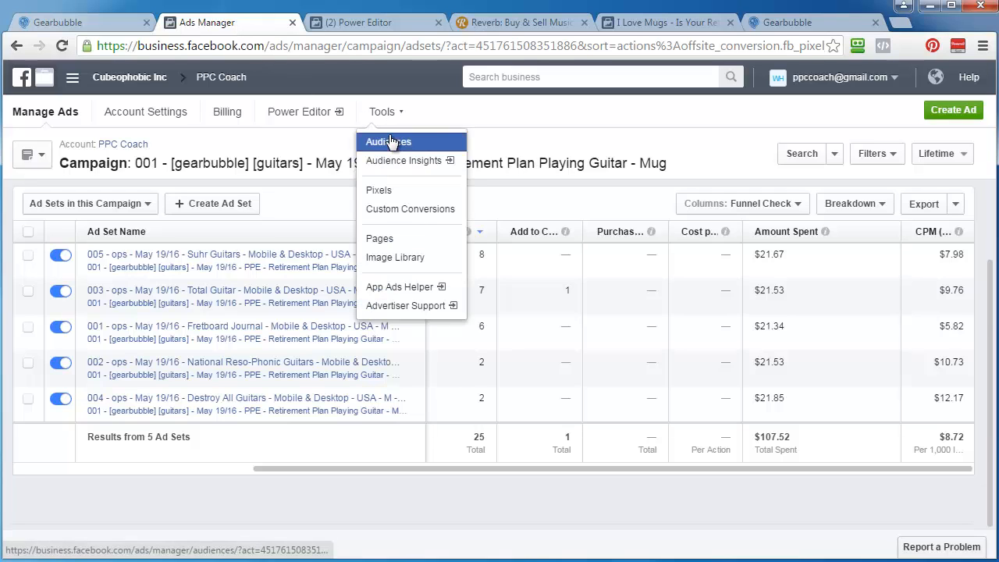
pyautogui.click(393, 139)
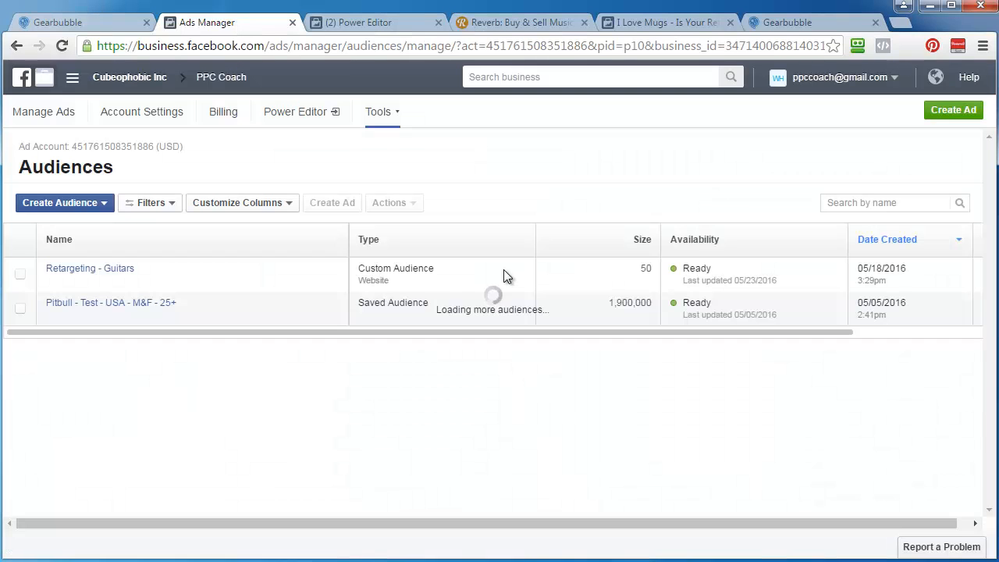
pyautogui.moveTo(85, 270)
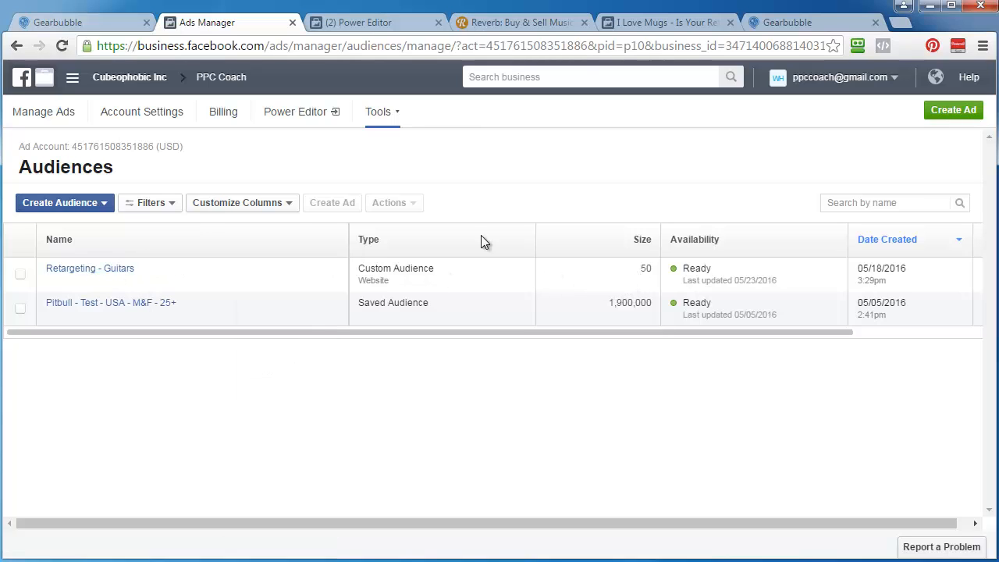
pyautogui.click(370, 22)
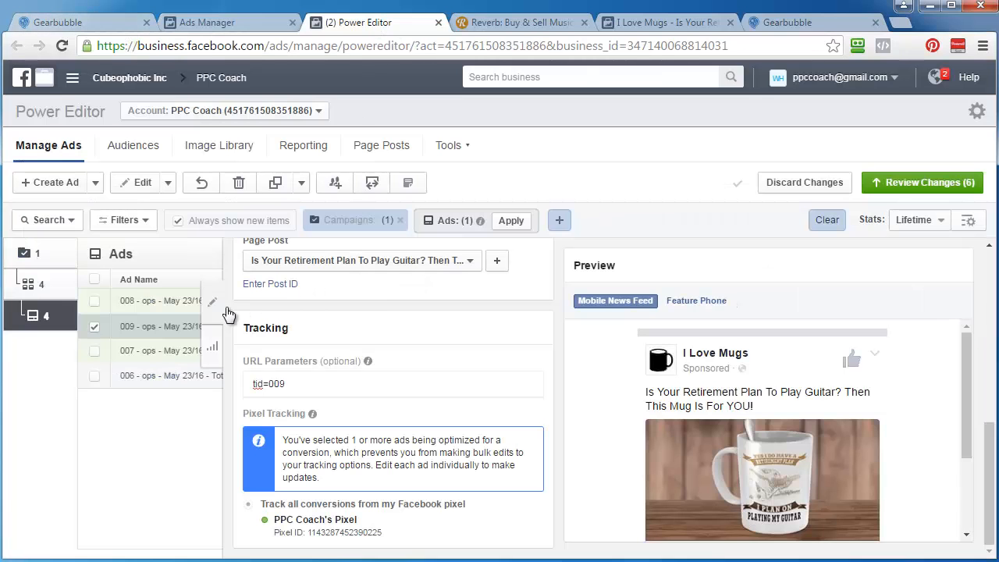
# Duplicate the 009 reverb.com ad set within the same campaign.
pyautogui.click(33, 283)
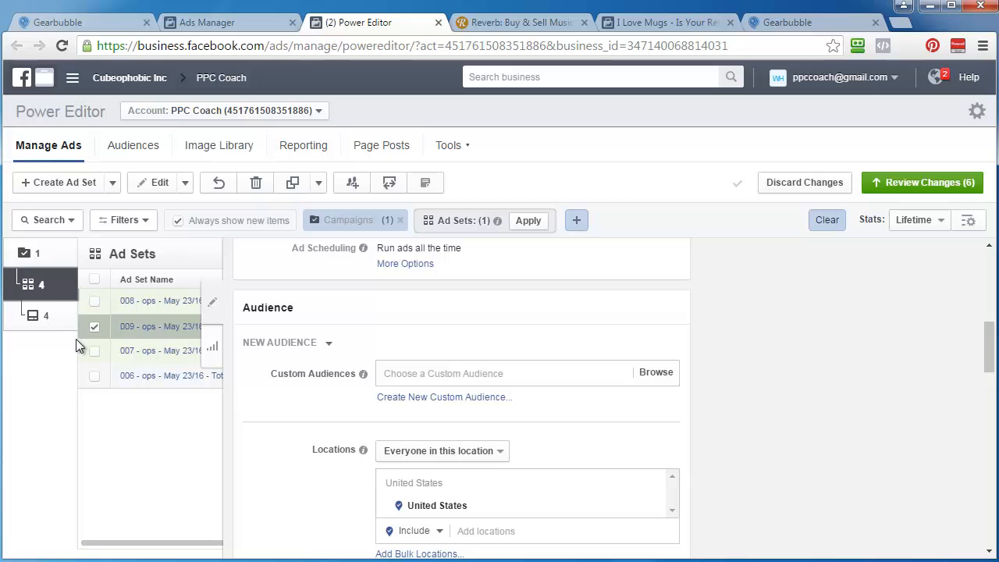
pyautogui.click(292, 183)
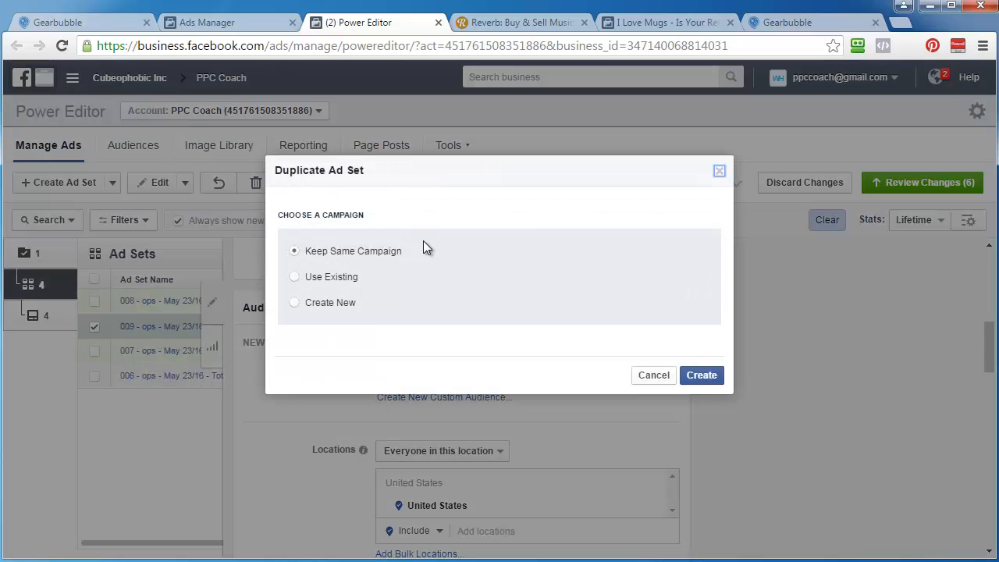
pyautogui.click(704, 375)
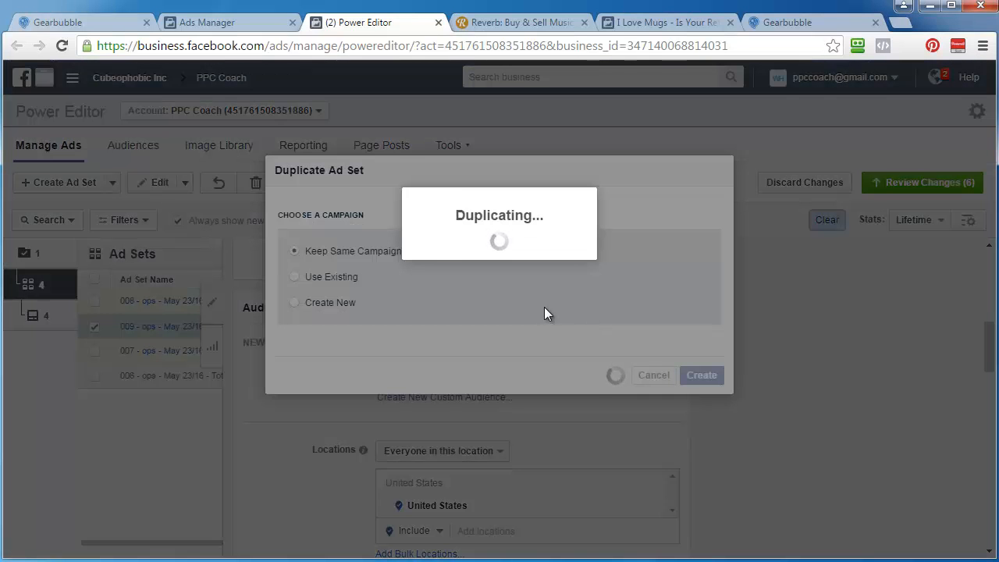
# Renumber the duplicated reverb.com ad set's name to 010 and remove the "- Copy" ending.
pyautogui.scroll(5, 333, 321)
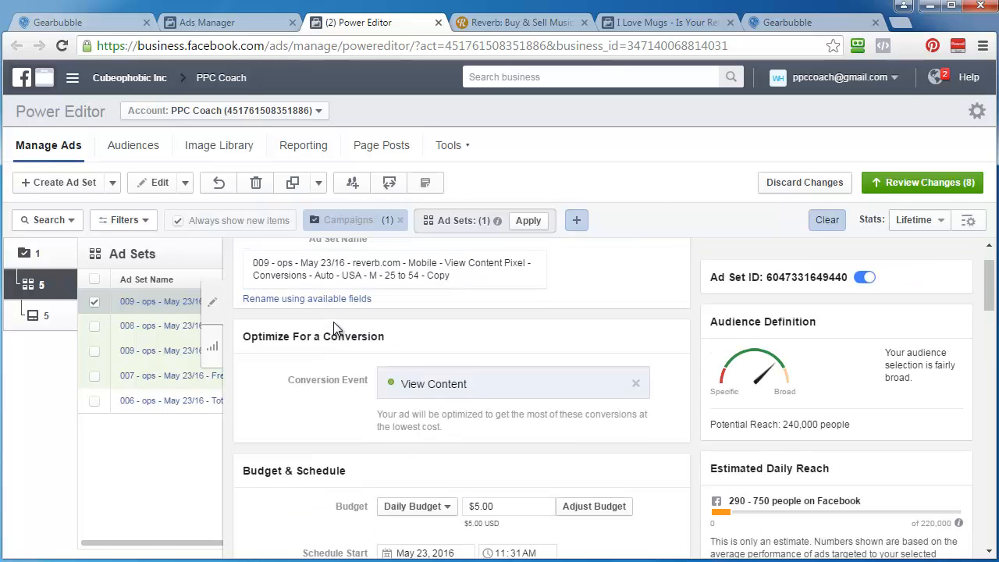
pyautogui.click(267, 262)
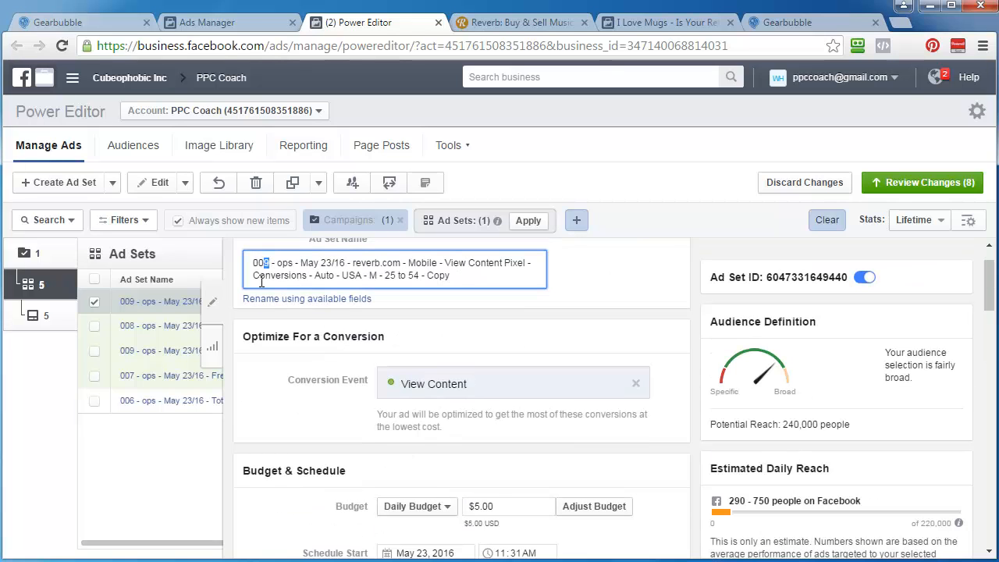
pyautogui.press('BackSpace')
pyautogui.press('BackSpace')
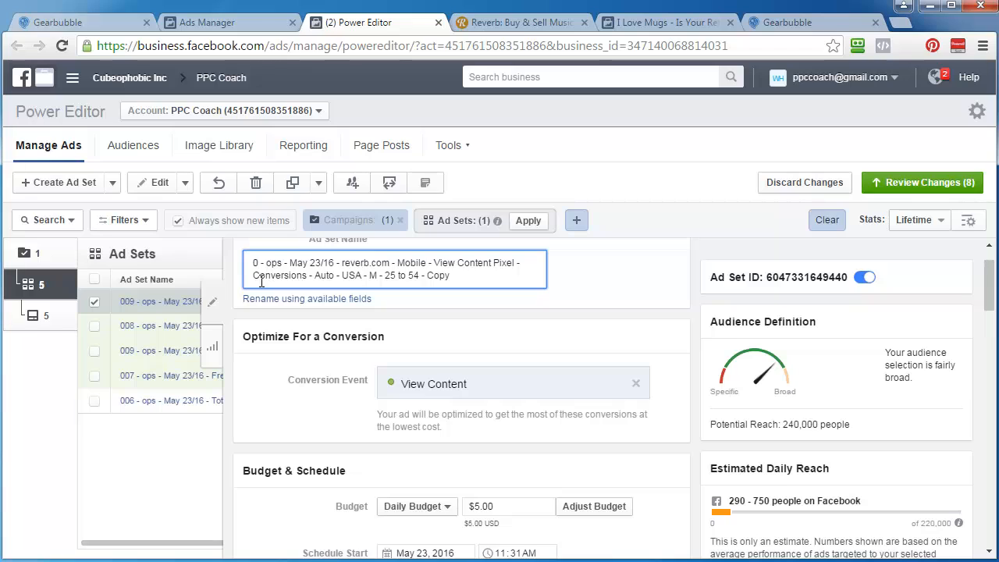
pyautogui.write('10')
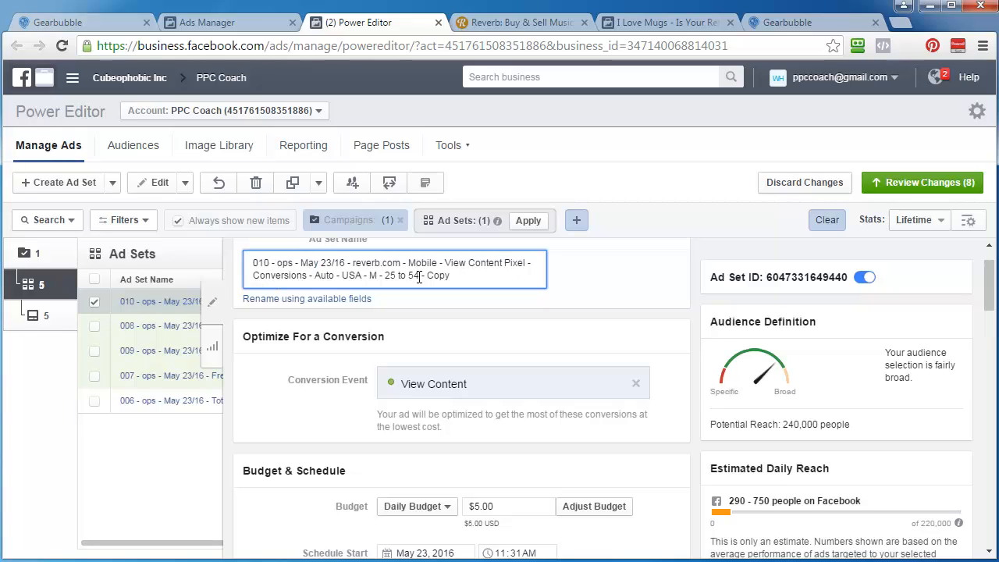
pyautogui.moveTo(419, 277); pyautogui.dragTo(473, 277)
pyautogui.press('BackSpace')
# Search the 010 ad set's detailed targeting for acoustic guitar, add the Acoustic guitar interest and remove reverb.com.
pyautogui.scroll(-10, 282, 377)
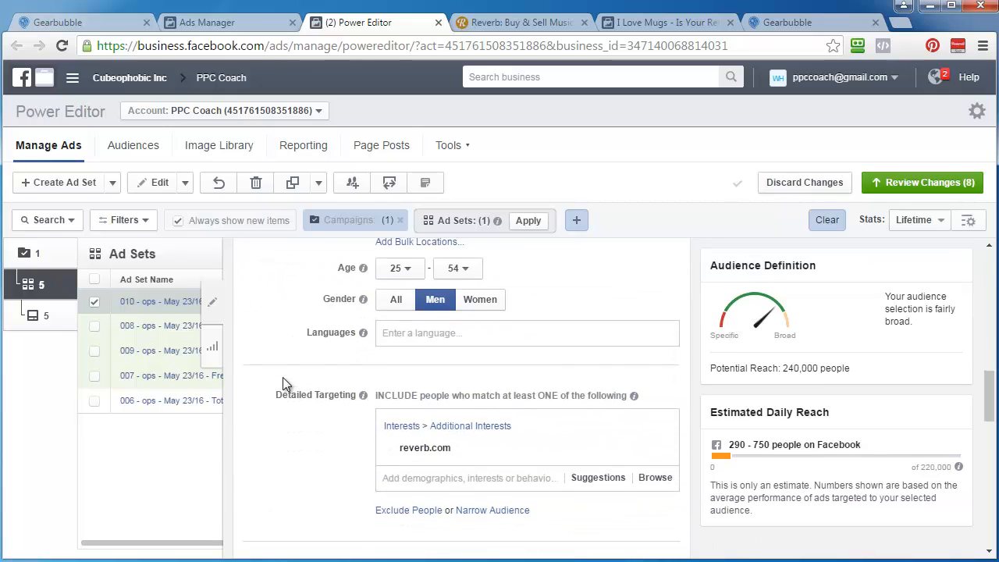
pyautogui.scroll(-2, 283, 377)
pyautogui.click(593, 321)
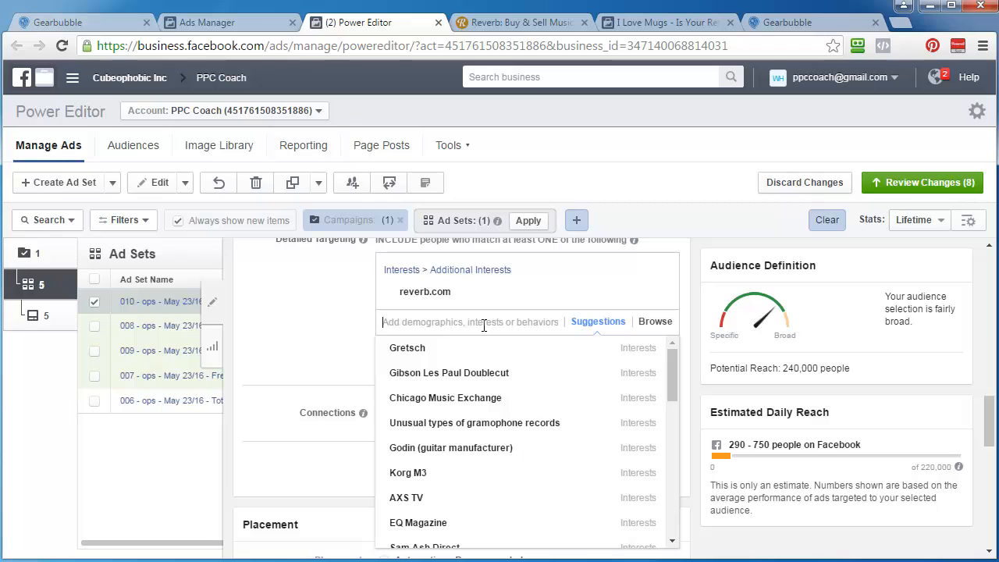
pyautogui.click(484, 323)
pyautogui.write('acoustic')
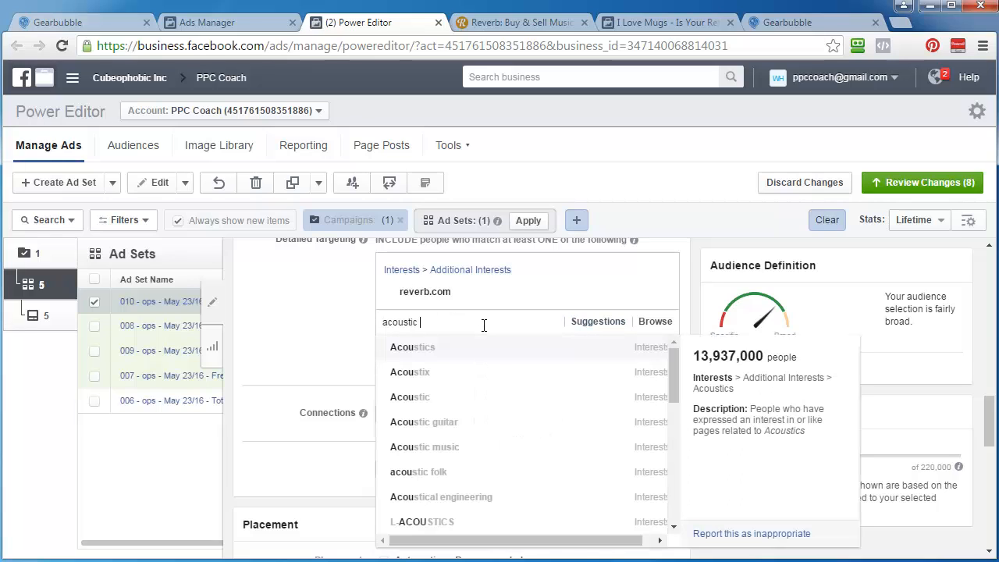
pyautogui.write(' guitar')
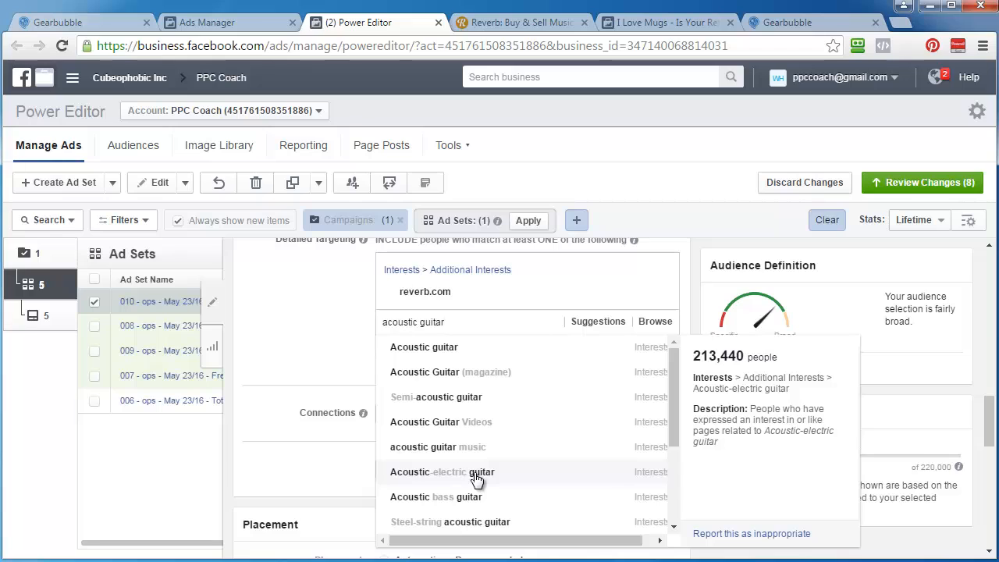
pyautogui.scroll(-2, 508, 486)
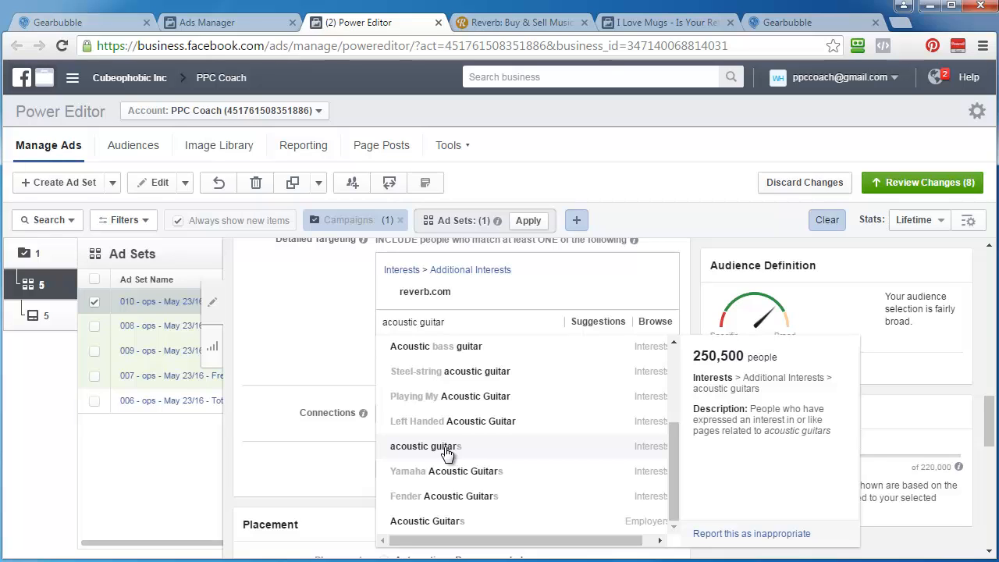
pyautogui.scroll(2, 446, 451)
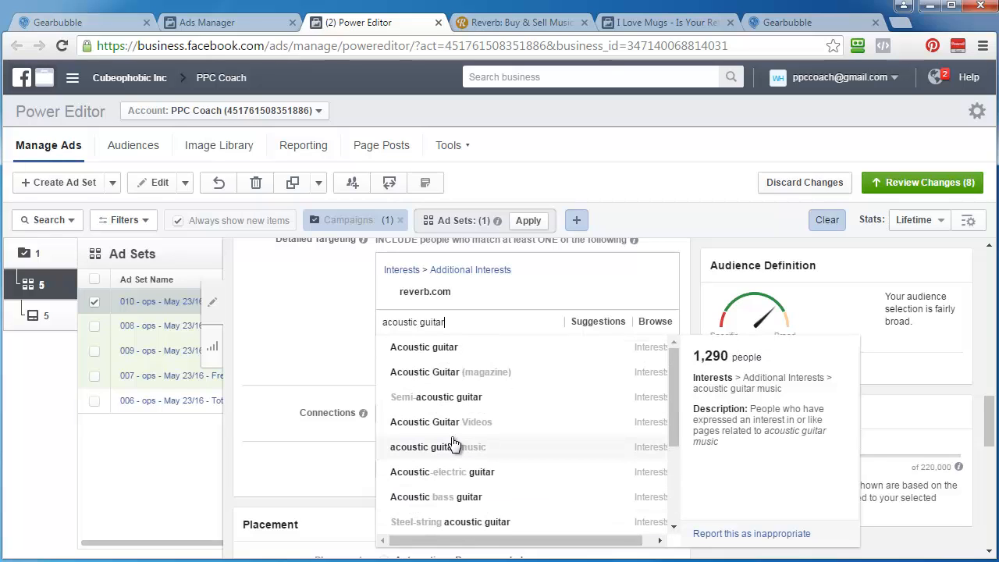
pyautogui.click(395, 351)
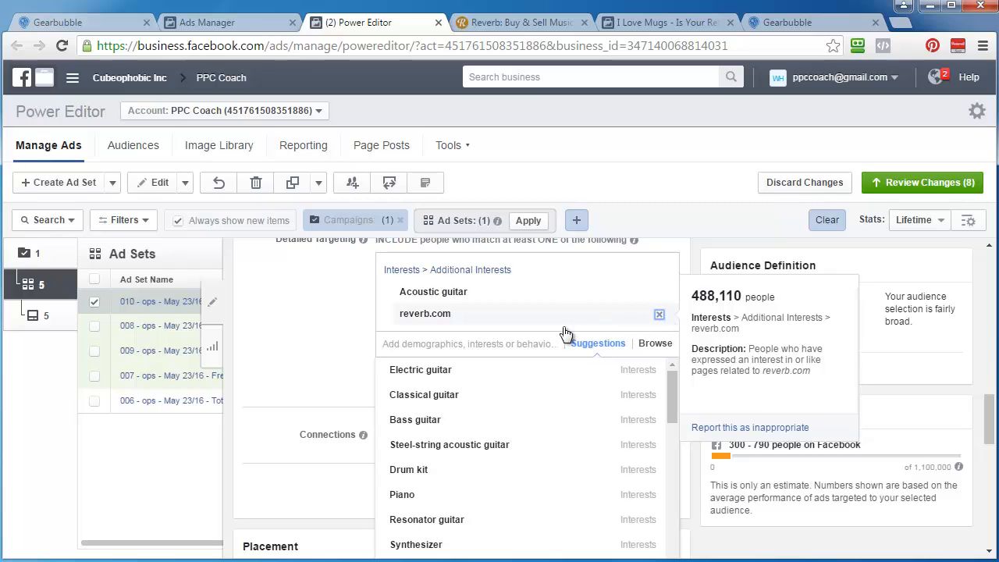
pyautogui.click(659, 314)
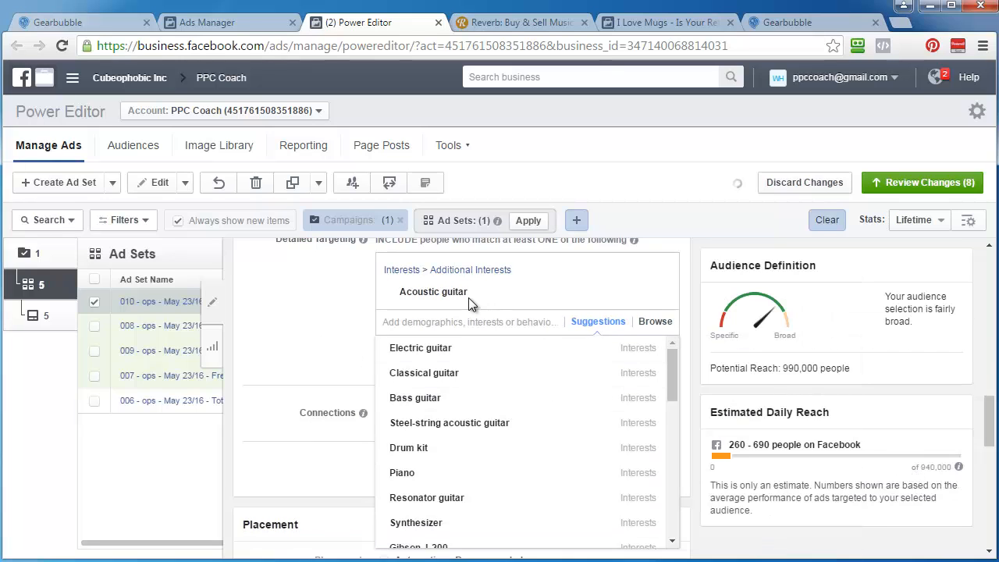
# Copy the Acoustic guitar interest's name and put it in place of reverb.com in the 010 ad set name, without a line break.
pyautogui.tripleClick(416, 292)
pyautogui.tripleClick(416, 292)
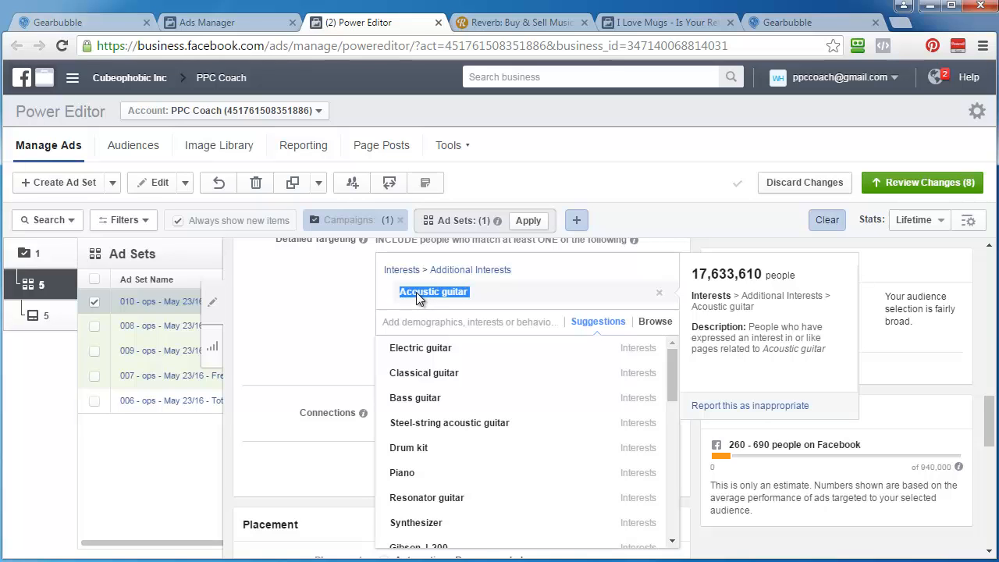
pyautogui.rightClick(416, 292)
pyautogui.click(437, 302)
pyautogui.click(307, 327)
pyautogui.scroll(9, 307, 327)
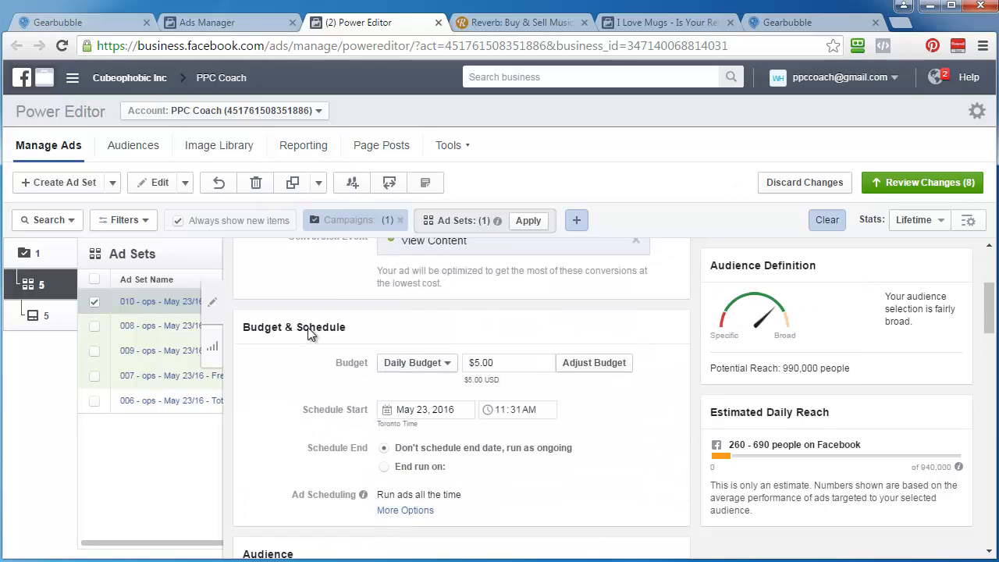
pyautogui.scroll(3, 308, 327)
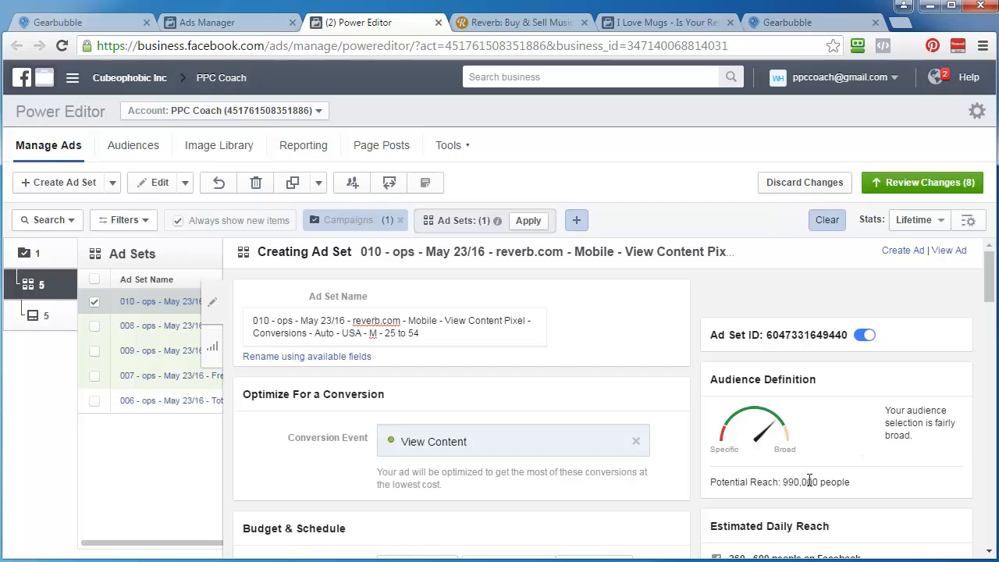
pyautogui.scroll(-3, 852, 531)
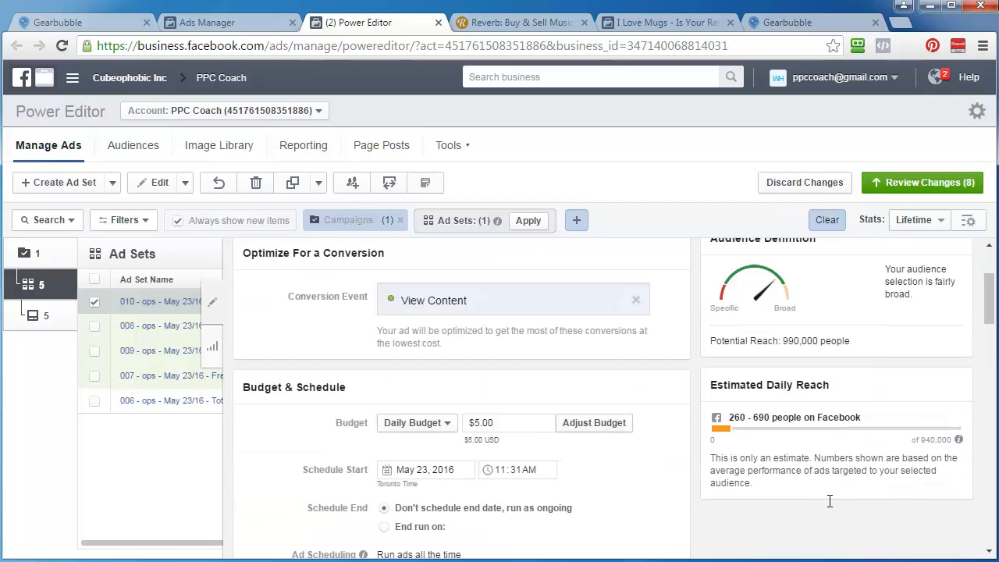
pyautogui.scroll(3, 925, 474)
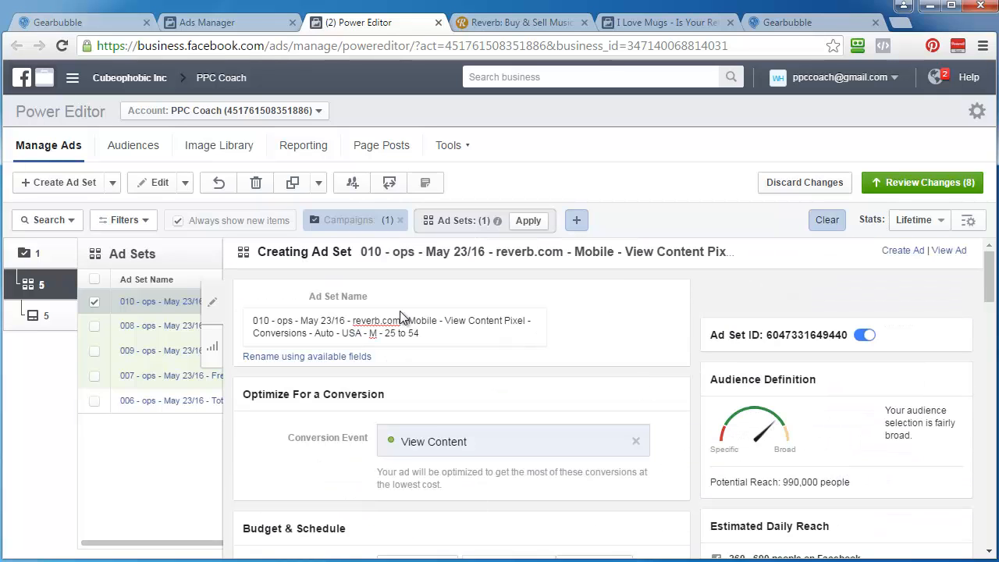
pyautogui.moveTo(353, 321); pyautogui.dragTo(395, 325)
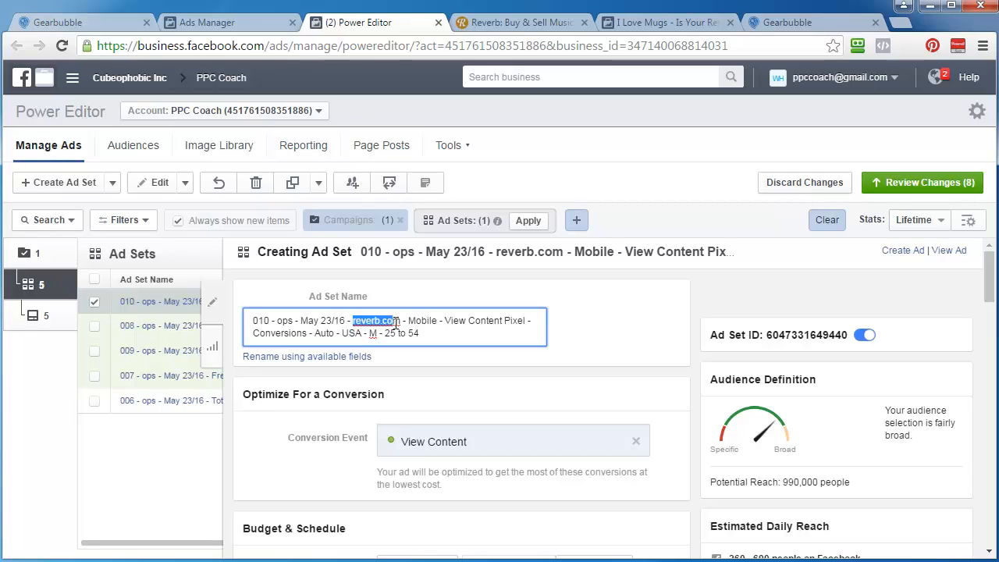
pyautogui.rightClick(396, 323)
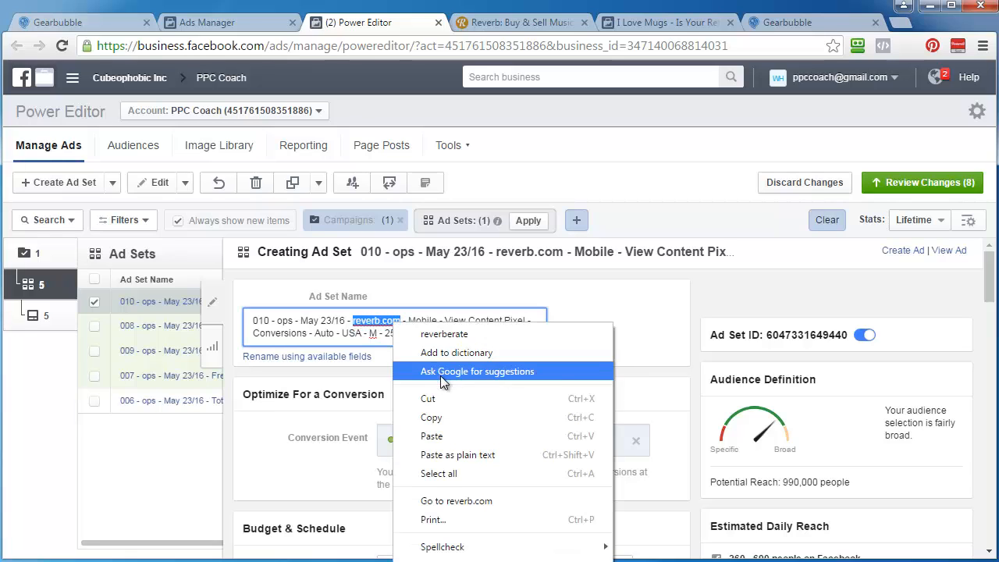
pyautogui.click(452, 432)
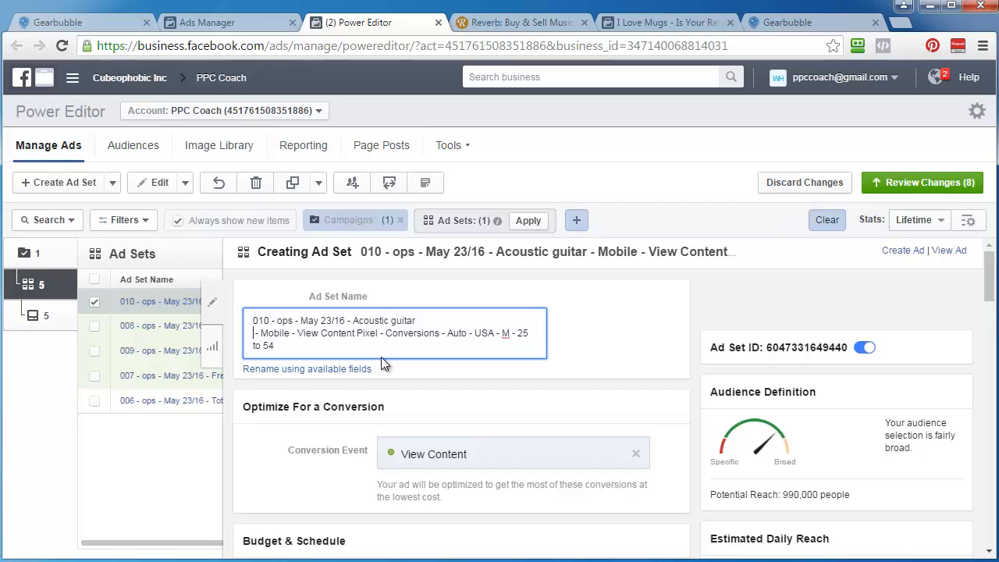
pyautogui.press('BackSpace')
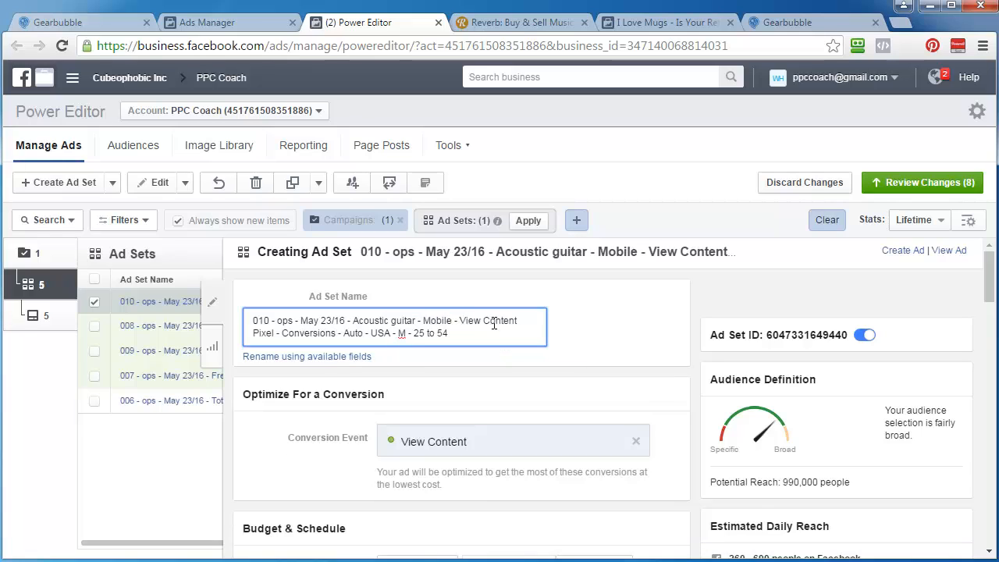
# Copy the full 010 Acoustic guitar ad set name and replace the duplicated ad's 009 reverb.com name with it.
pyautogui.hotkey('ctrl', 'a')
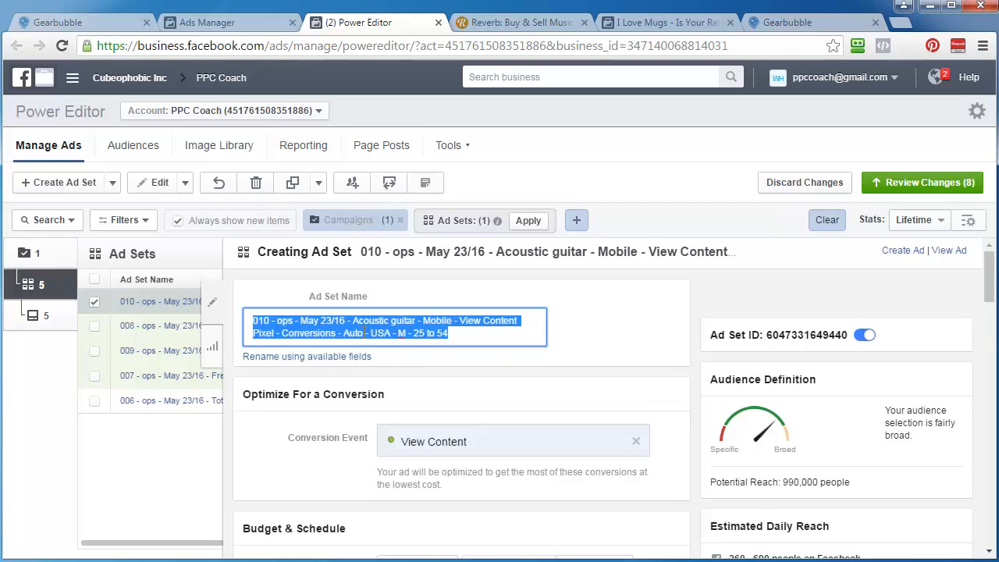
pyautogui.rightClick(363, 334)
pyautogui.click(424, 358)
pyautogui.click(270, 474)
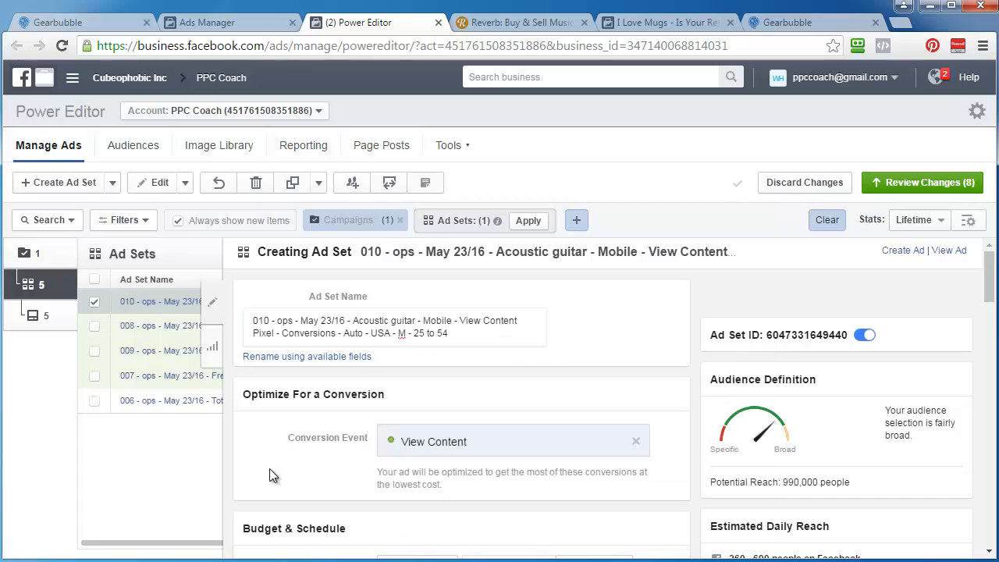
pyautogui.click(36, 320)
pyautogui.doubleClick(318, 340)
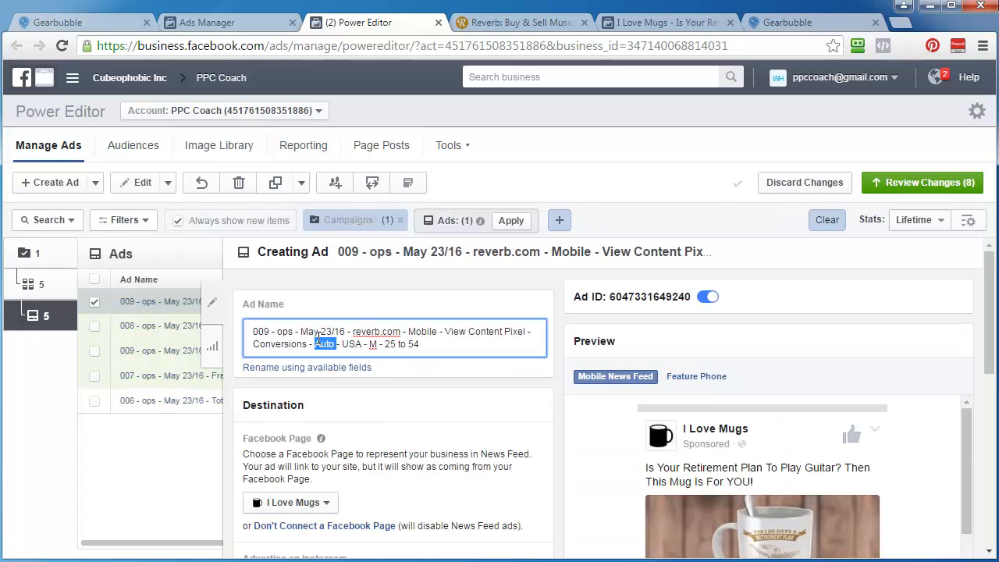
pyautogui.hotkey('ctrl', 'a')
pyautogui.rightClick(367, 334)
pyautogui.click(405, 381)
pyautogui.click(373, 392)
# Set the URL parameters of the 010 Acoustic guitar ad to tid=010 and check its pixel tracking and preview.
pyautogui.scroll(-4, 373, 392)
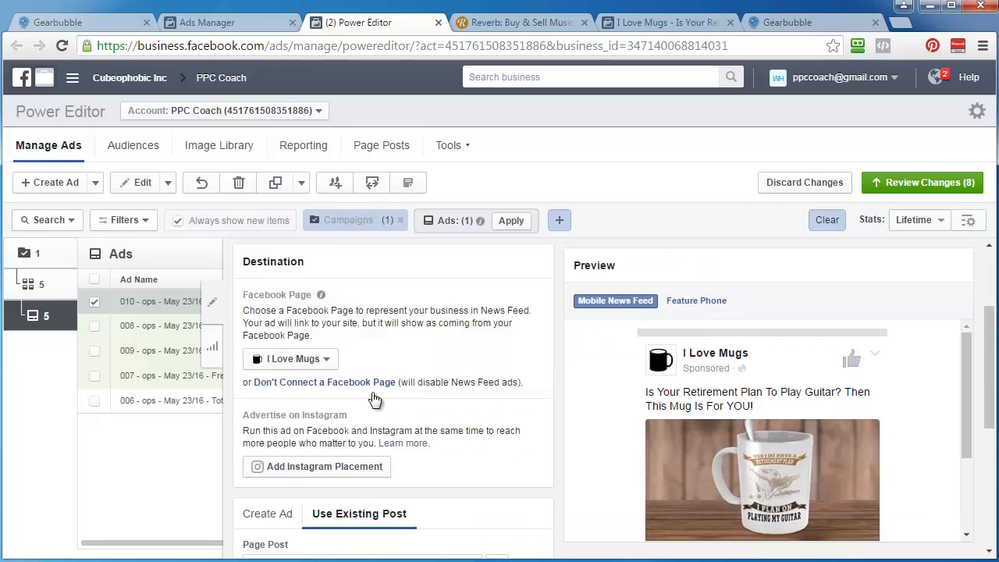
pyautogui.click(273, 519)
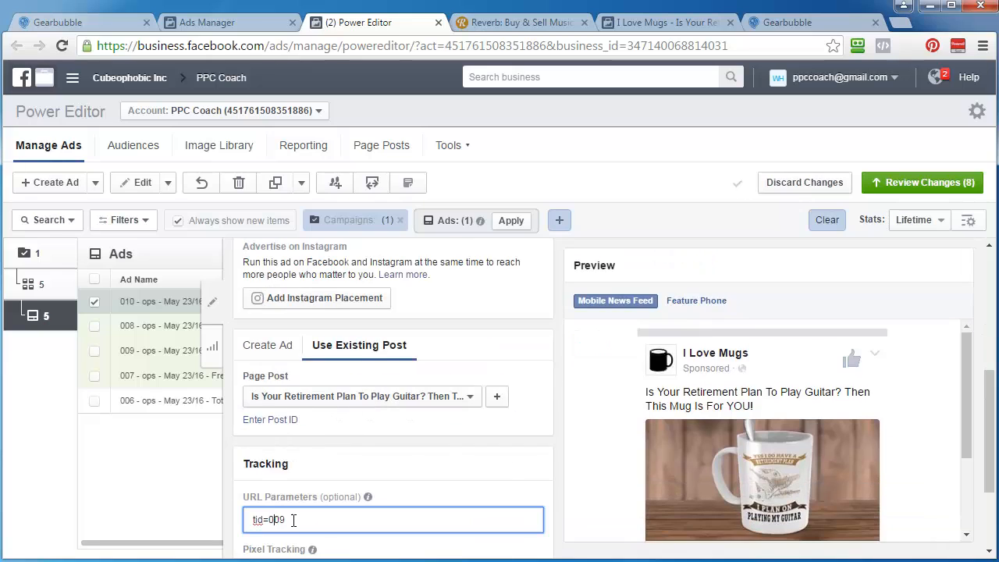
pyautogui.click(411, 466)
pyautogui.scroll(-1, 423, 468)
pyautogui.scroll(-2, 438, 453)
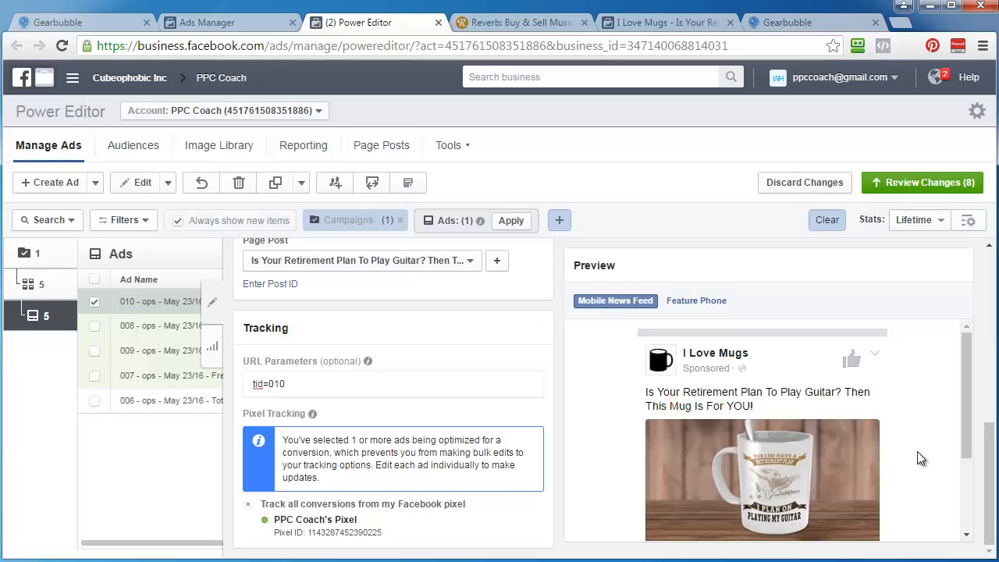
pyautogui.moveTo(965, 445); pyautogui.dragTo(969, 342)
# Switch to the published I Love Mugs guitar mug post, open it through its date link and check its post options.
pyautogui.click(651, 24)
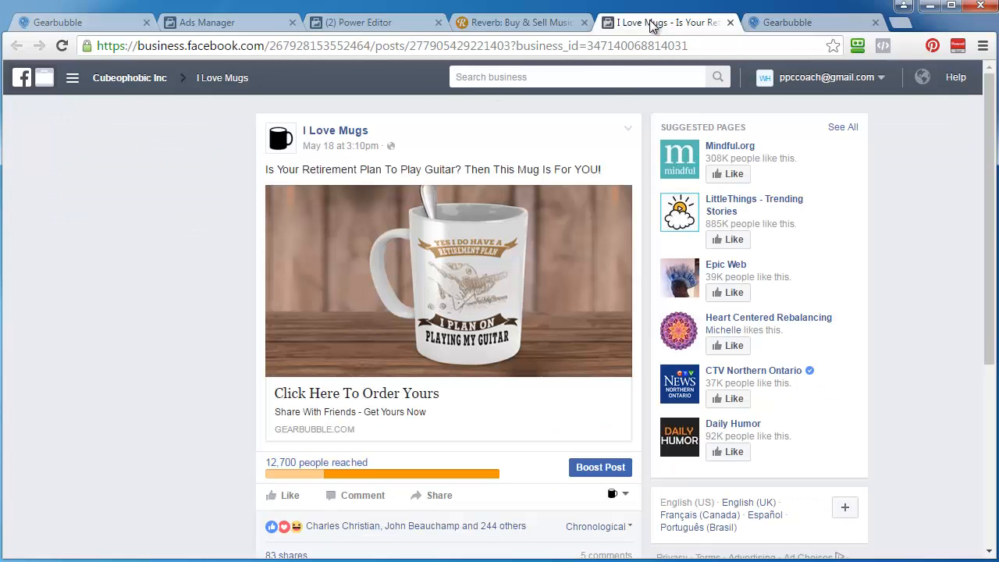
pyautogui.click(629, 127)
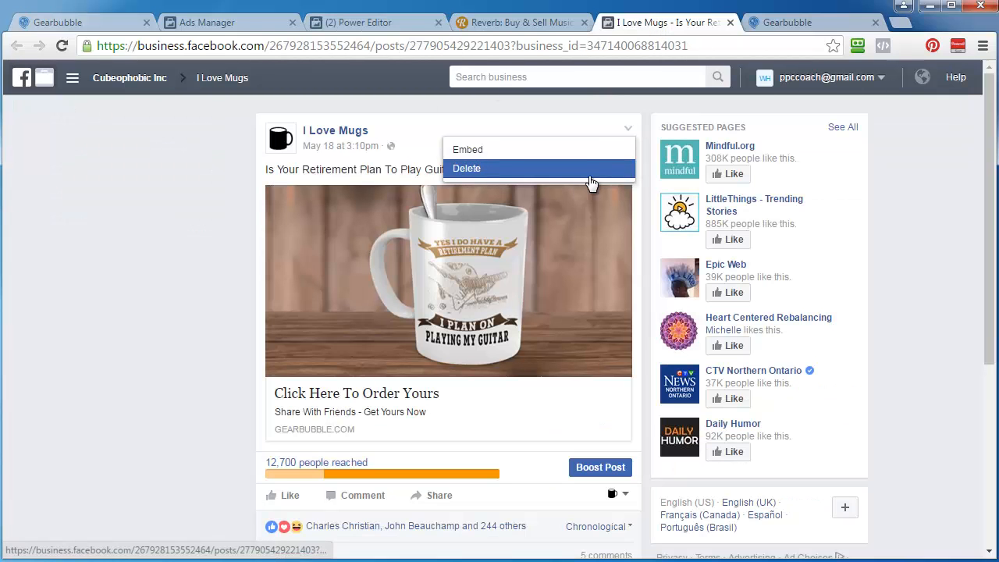
pyautogui.click(425, 123)
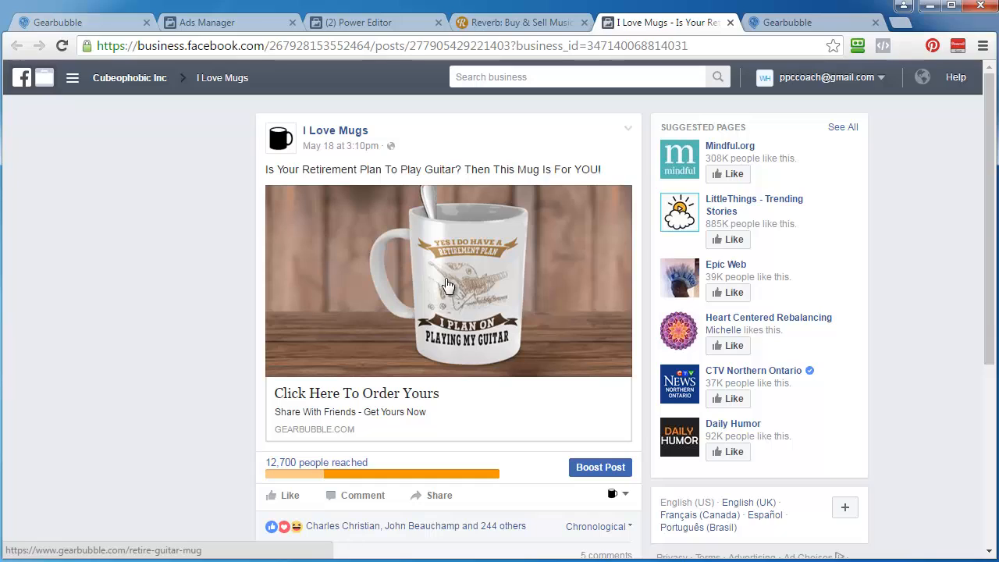
pyautogui.click(317, 148)
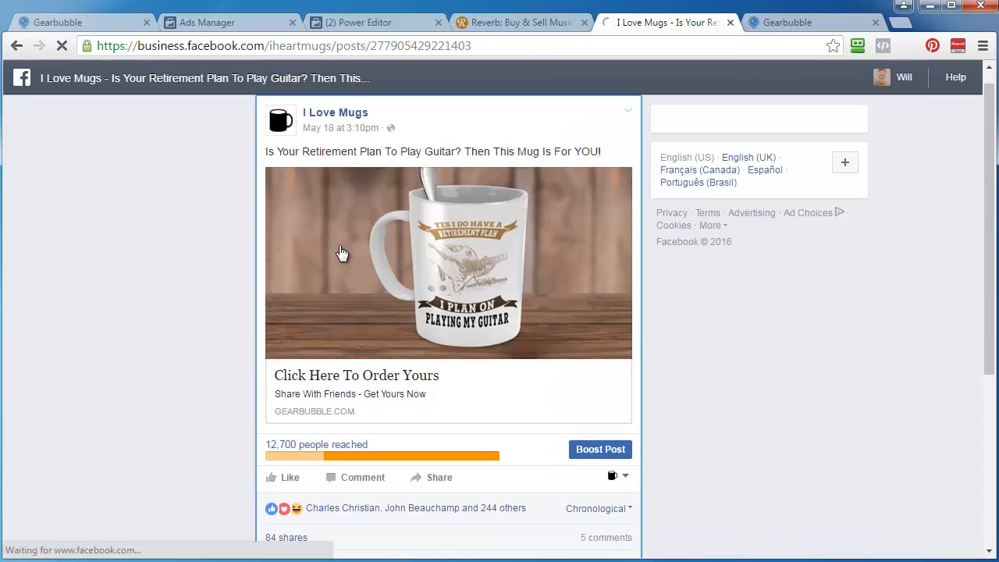
pyautogui.scroll(1, 142, 331)
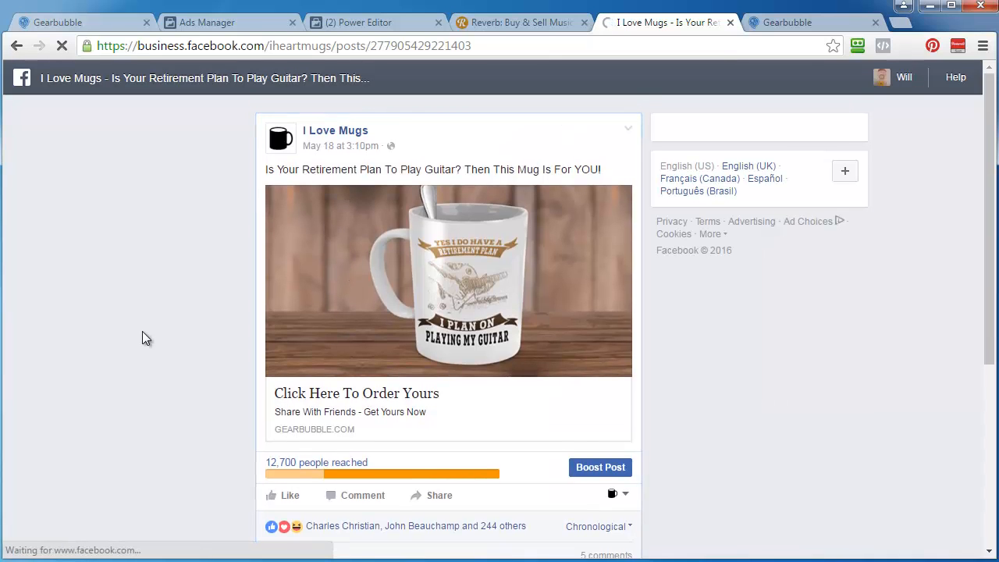
pyautogui.click(628, 130)
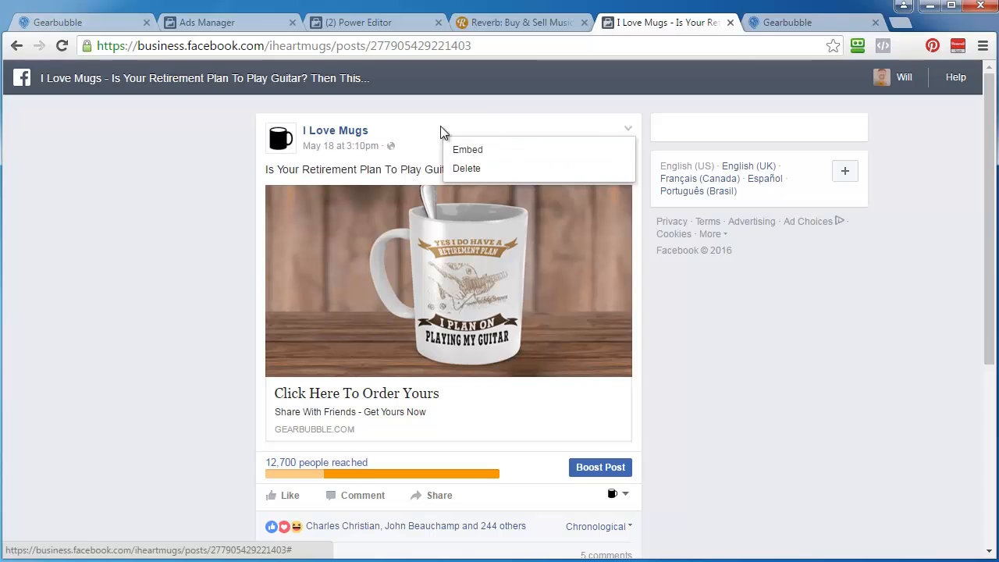
pyautogui.click(423, 108)
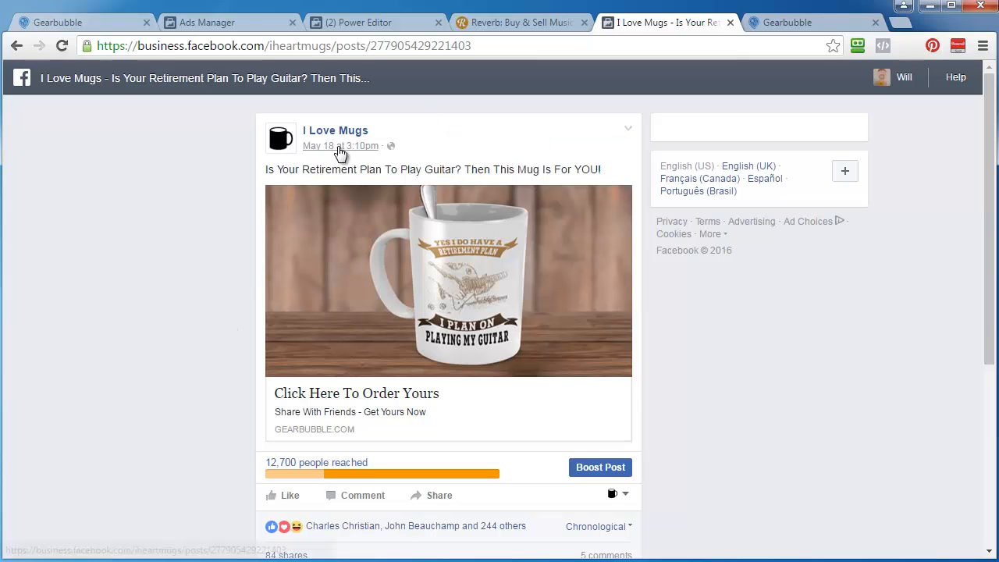
# Examine the guitar mug post's reach, reactions, shares and comments, with a brief look at the Gearbubble campaign dashboard.
pyautogui.scroll(-1, 198, 305)
pyautogui.scroll(-3, 199, 305)
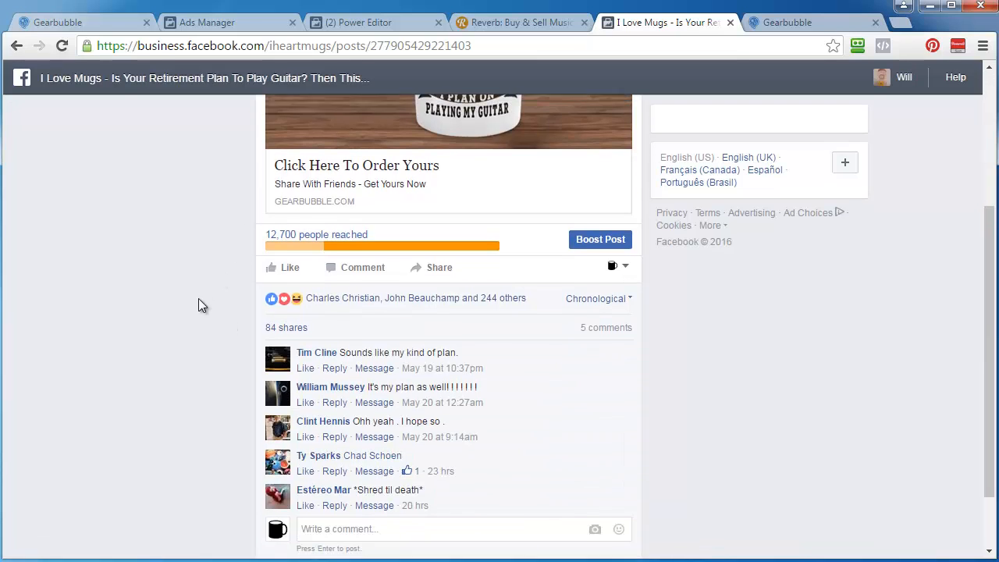
pyautogui.scroll(3, 201, 305)
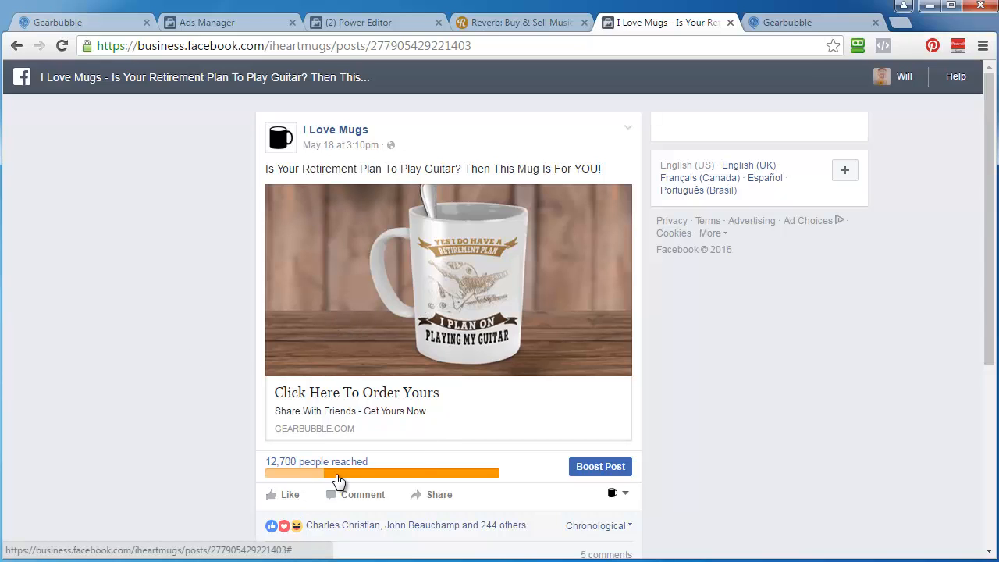
pyautogui.moveTo(433, 528)
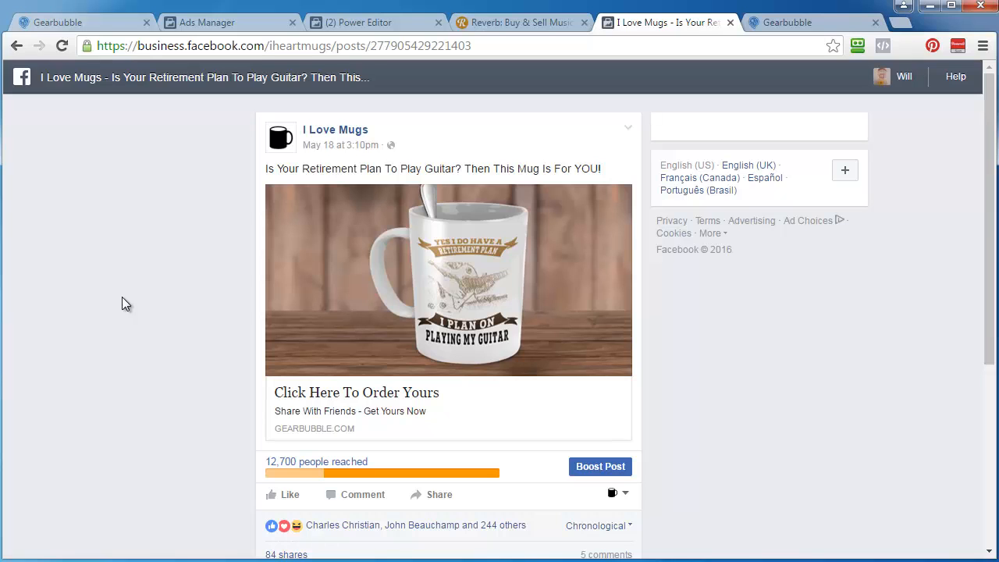
pyautogui.click(75, 19)
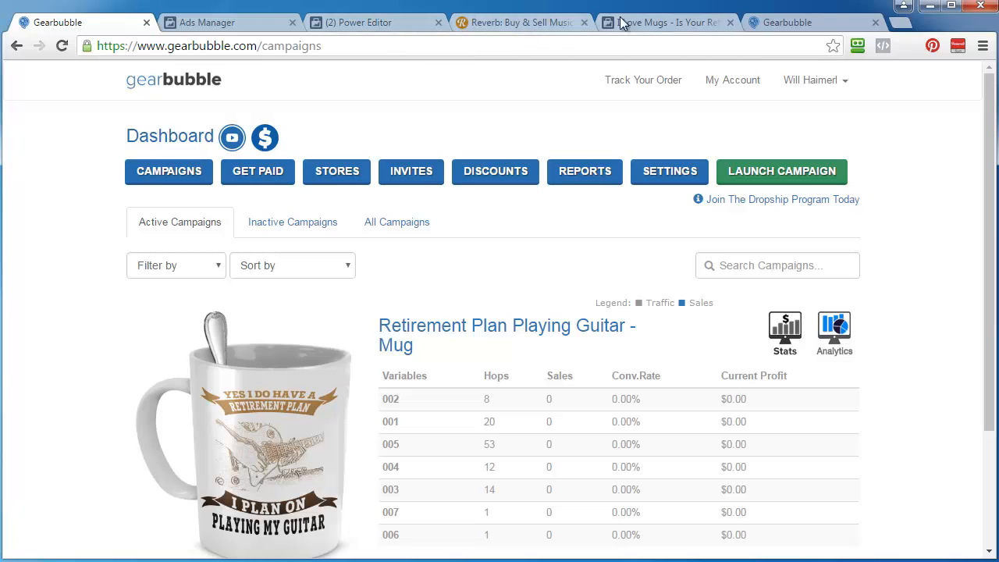
pyautogui.click(651, 22)
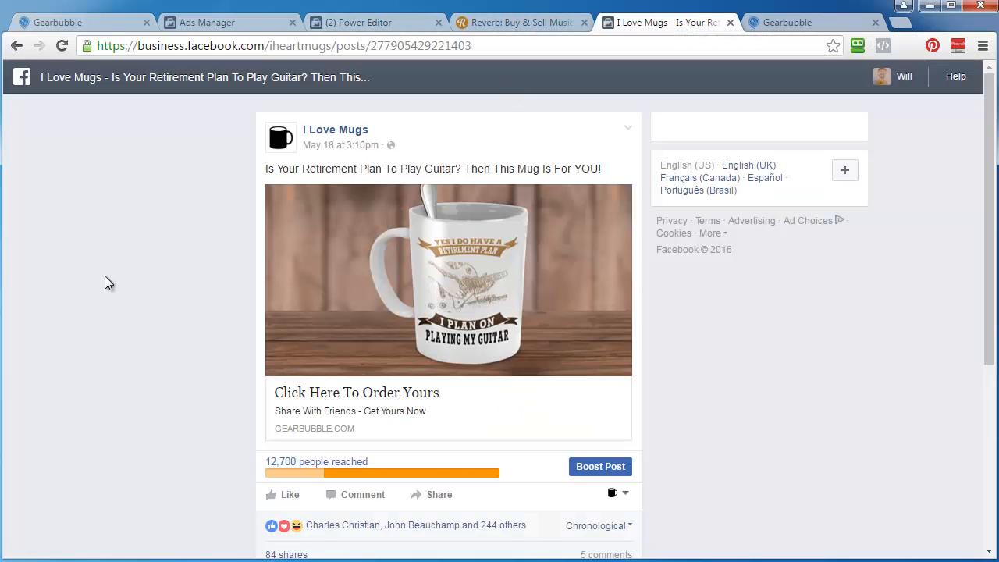
# Open the Facebook Pixel page in Ads Manager and examine the pixel traffic and its event counts.
pyautogui.click(205, 22)
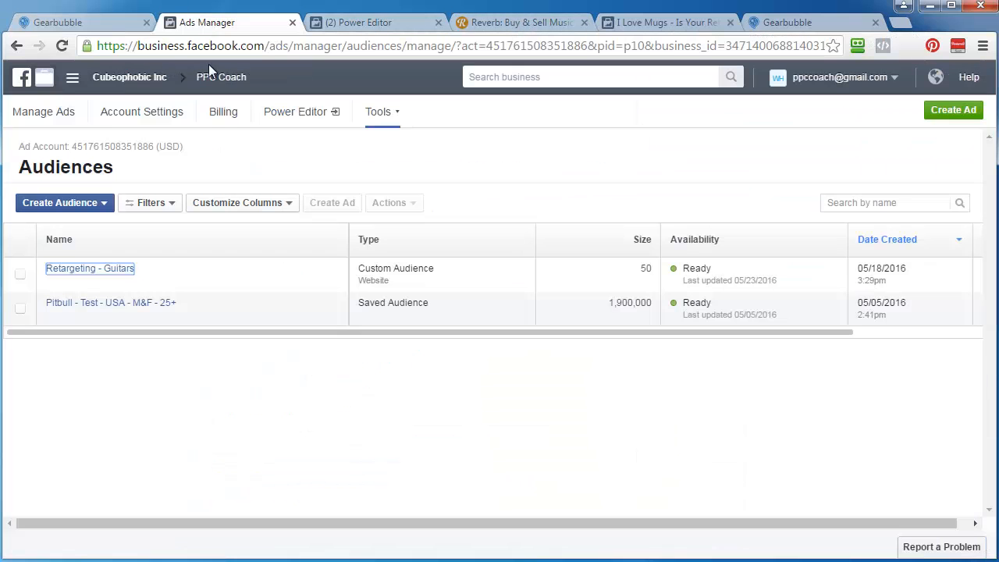
pyautogui.click(391, 112)
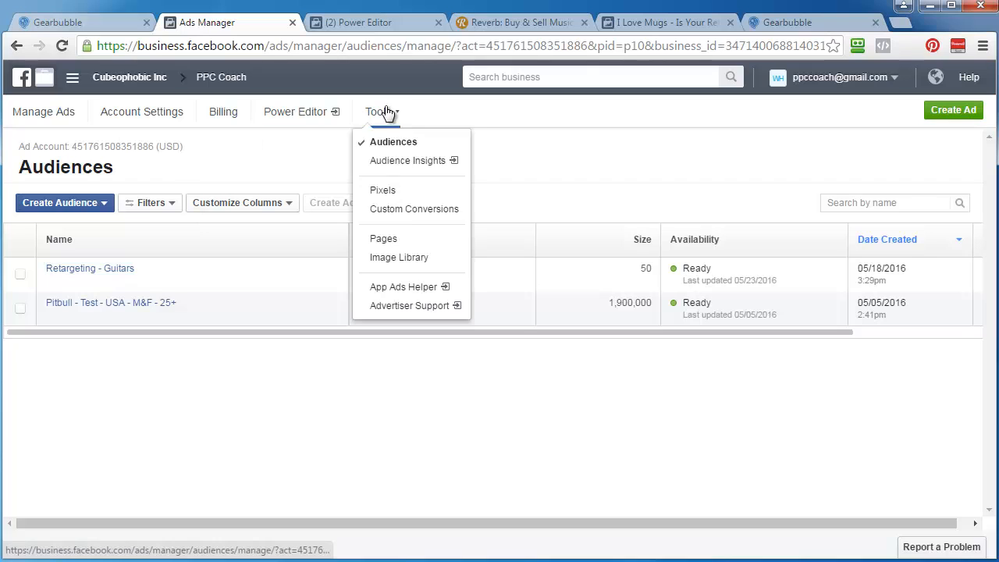
pyautogui.click(408, 192)
pyautogui.scroll(-1, 306, 453)
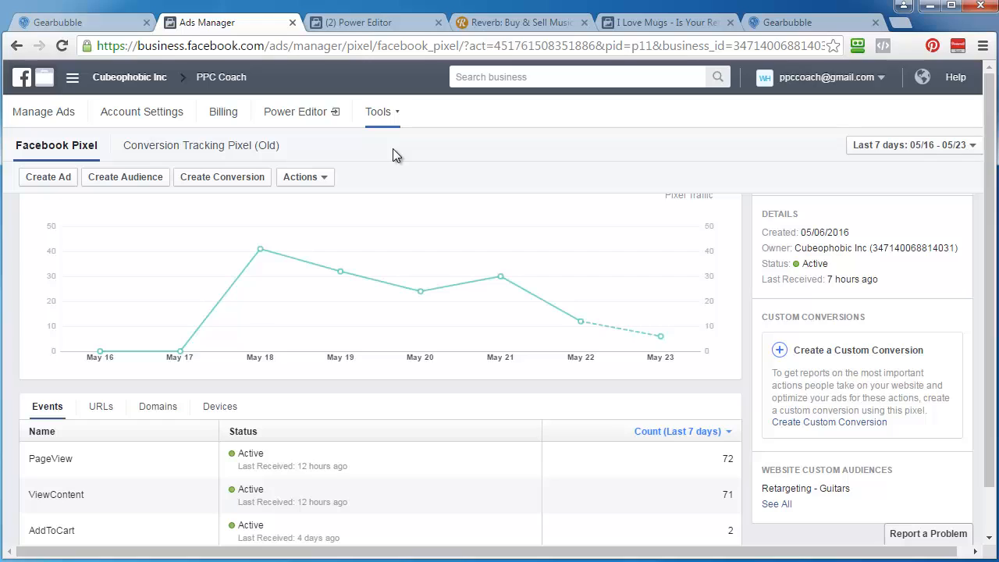
# Switch to Gearbubble and examine the Retirement Plan Playing Guitar - Mug campaign's hops, sales and profit per tracking ID.
pyautogui.click(102, 25)
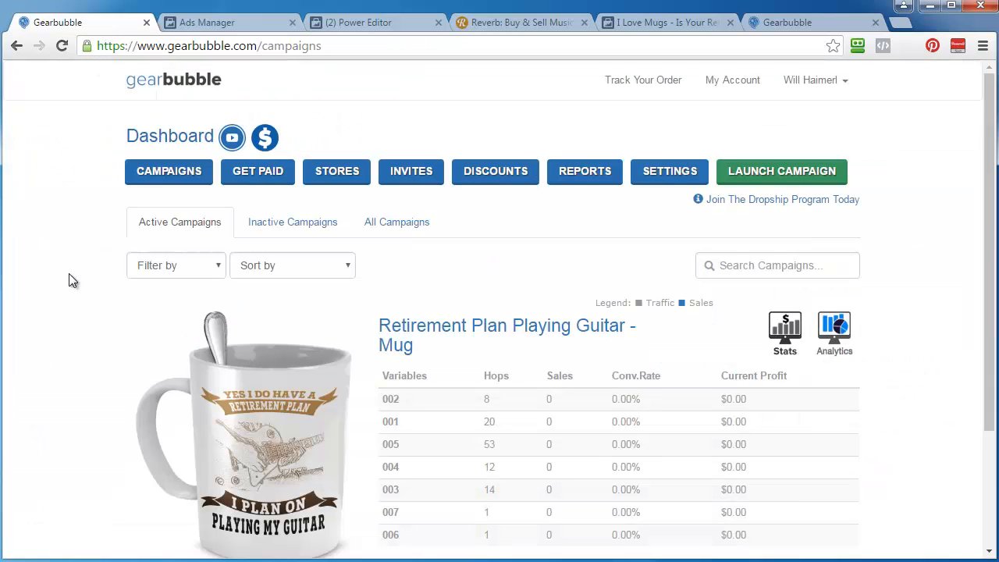
pyautogui.scroll(-2, 549, 288)
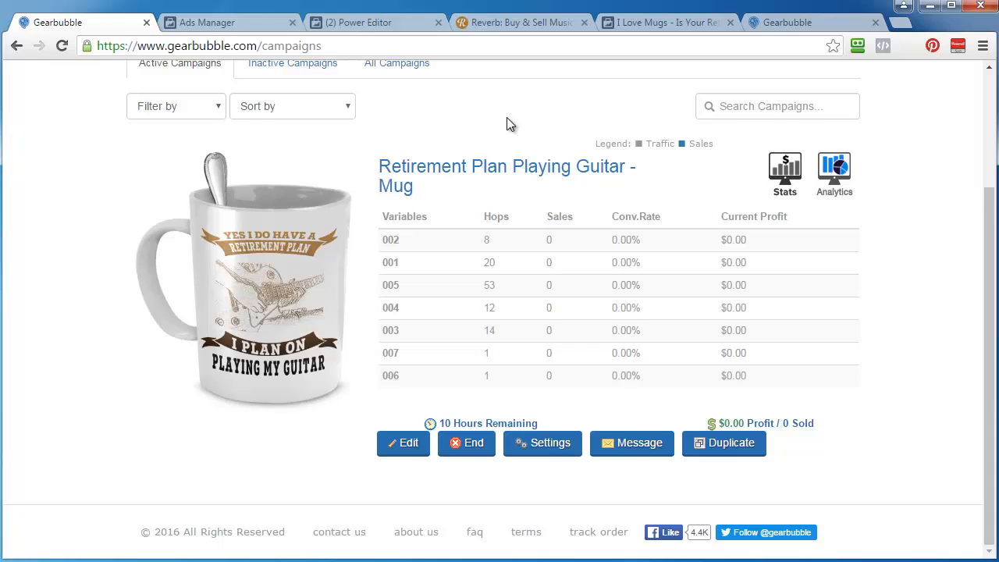
pyautogui.scroll(2, 506, 125)
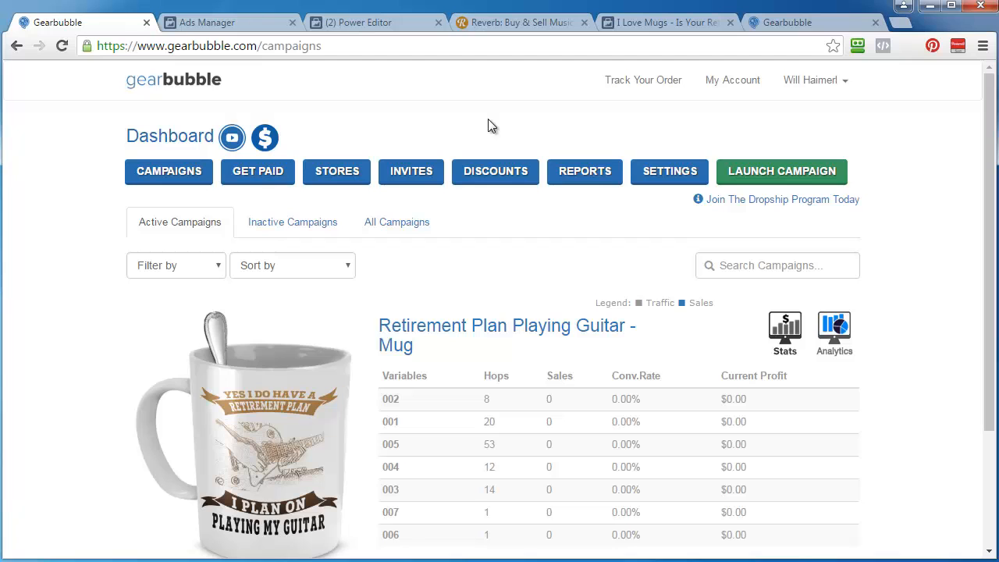
# Return to Ads Manager and open the account's ad management overview.
pyautogui.click(279, 23)
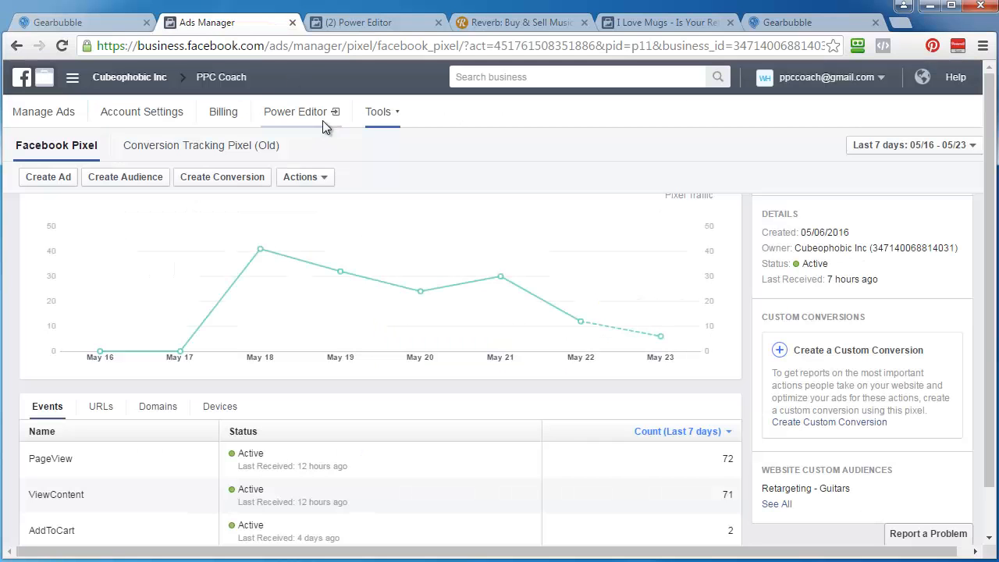
pyautogui.click(45, 117)
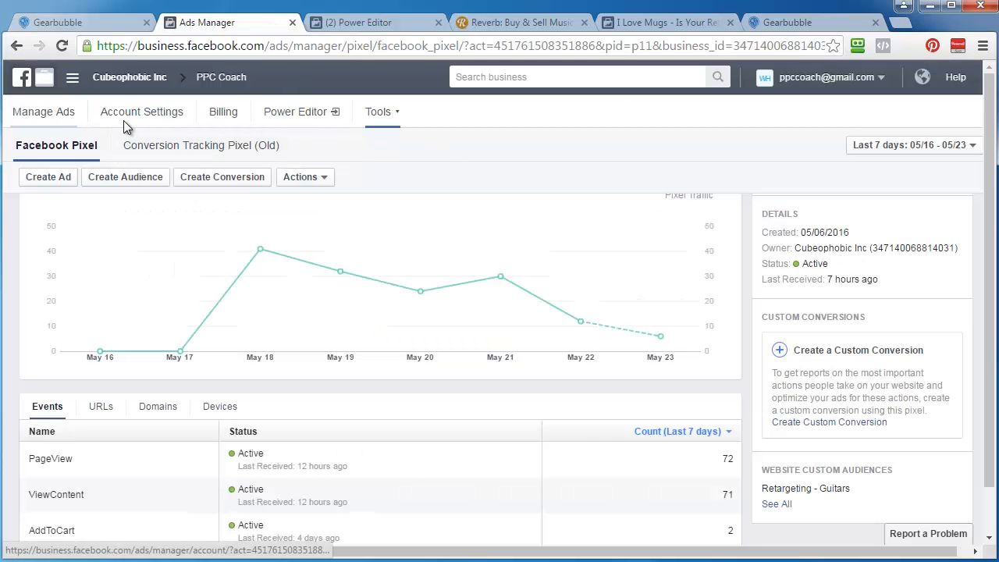